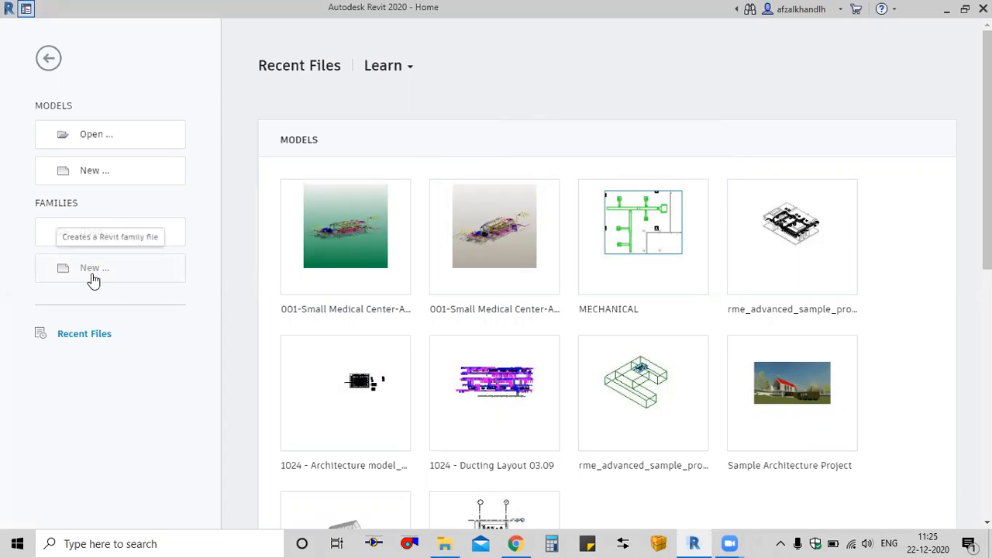
# Create a new family from the Metric Generic Model template
pyautogui.click(93, 278)
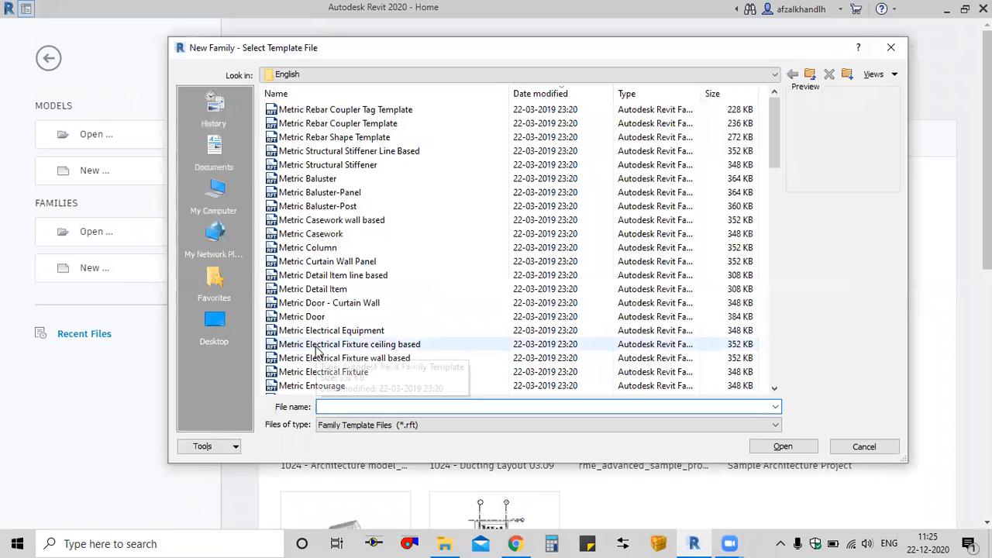
pyautogui.scroll(-3, 318, 345)
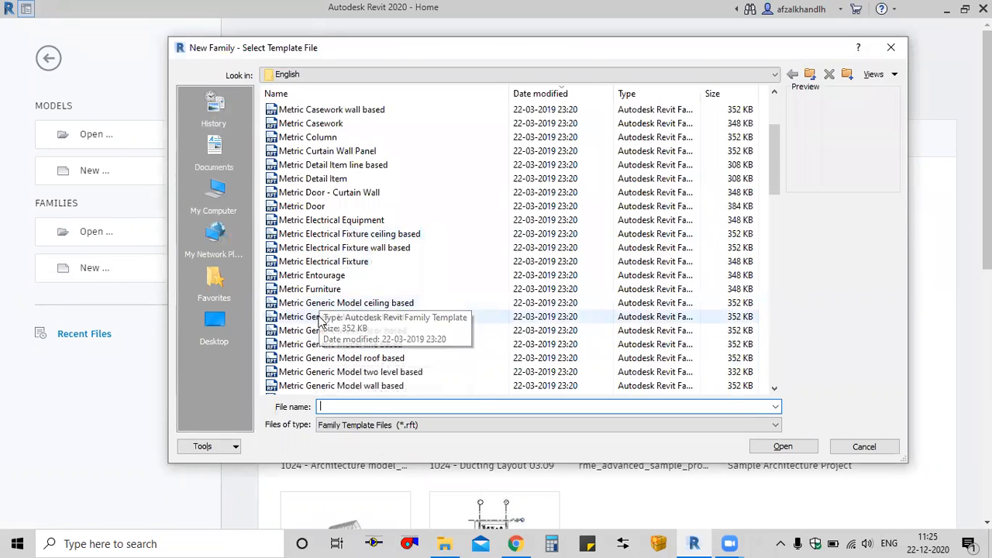
pyautogui.scroll(-1, 333, 341)
pyautogui.click(336, 346)
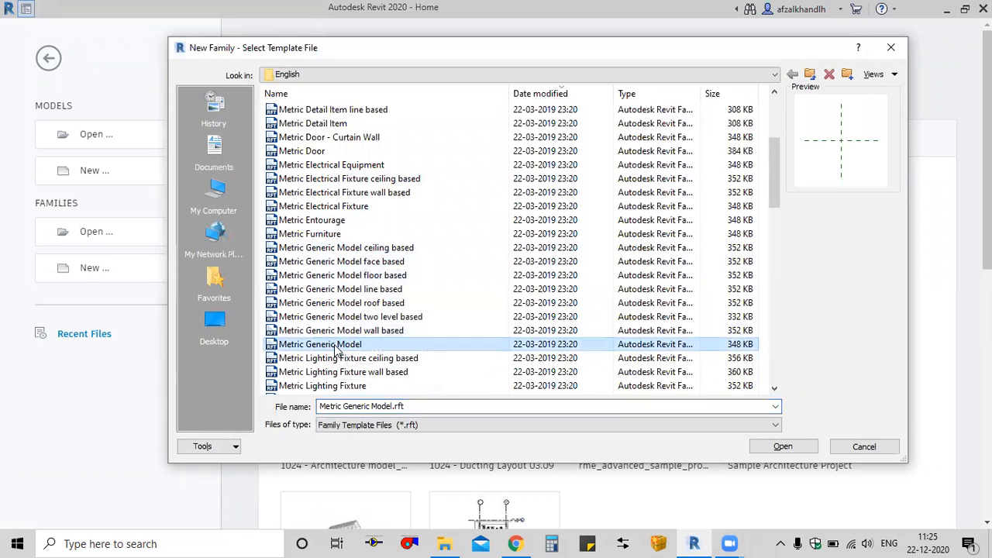
pyautogui.click(784, 447)
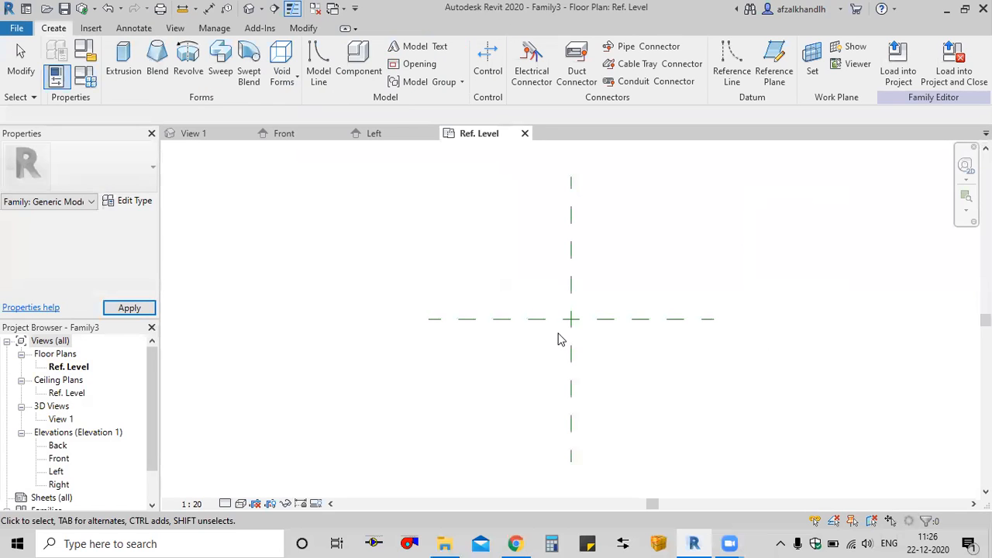
# Open the Front elevation view of the new family
pyautogui.moveTo(561, 339); pyautogui.dragTo(539, 336, button='middle')
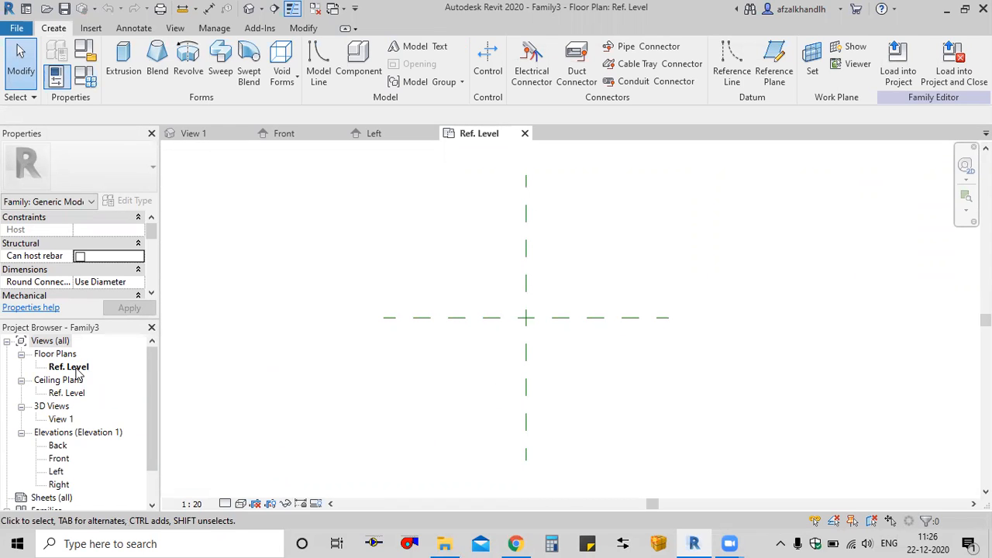
pyautogui.doubleClick(60, 459)
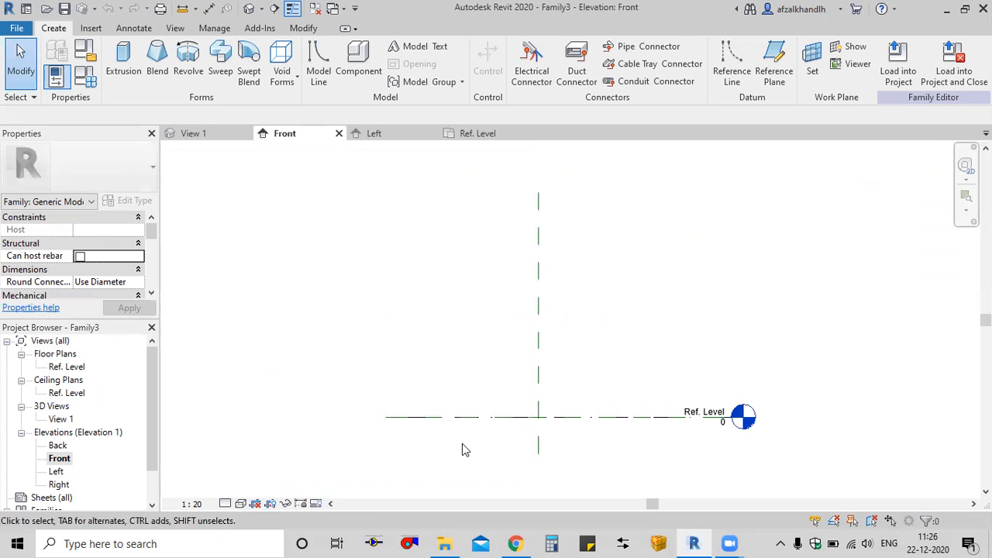
pyautogui.moveTo(462, 451); pyautogui.dragTo(423, 432, button='middle')
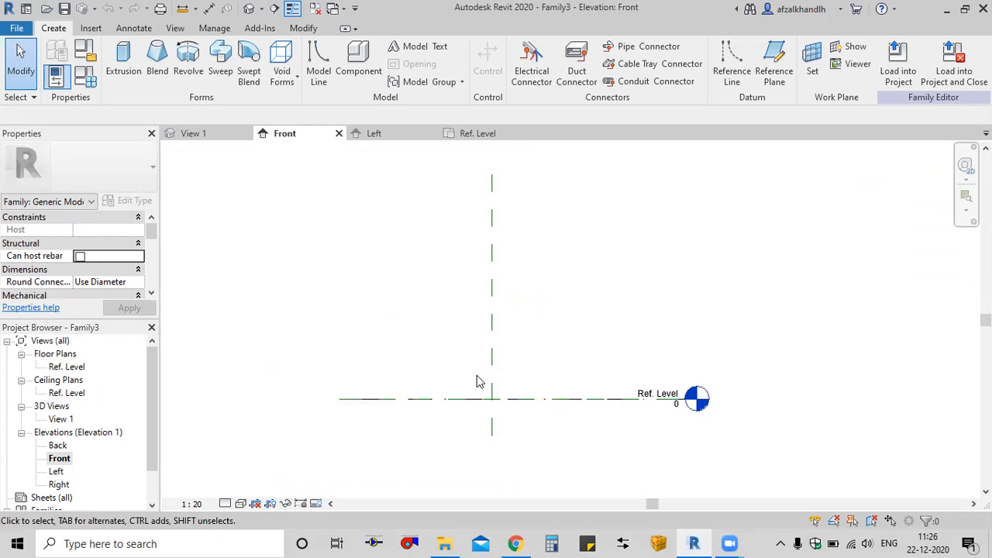
pyautogui.scroll(3, 479, 378)
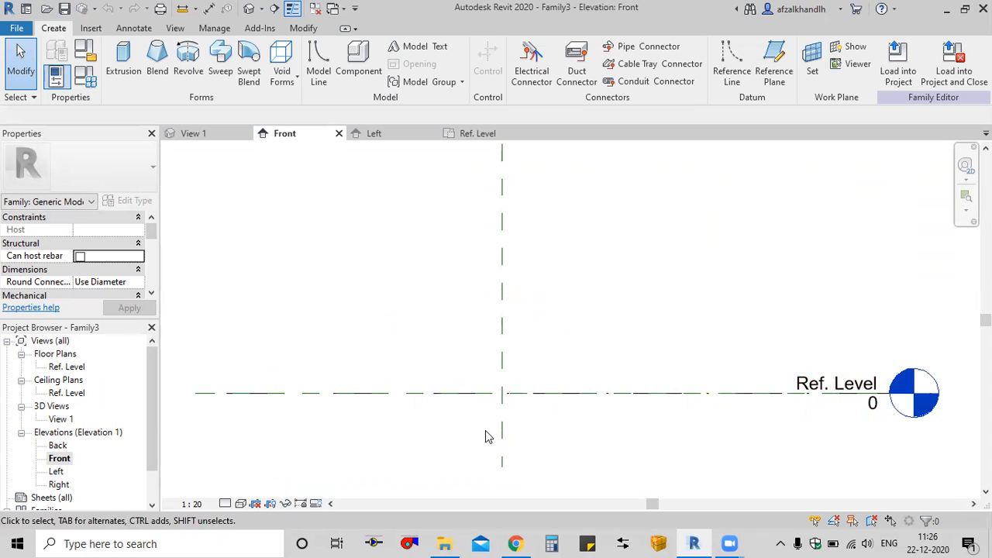
pyautogui.scroll(-2, 553, 348)
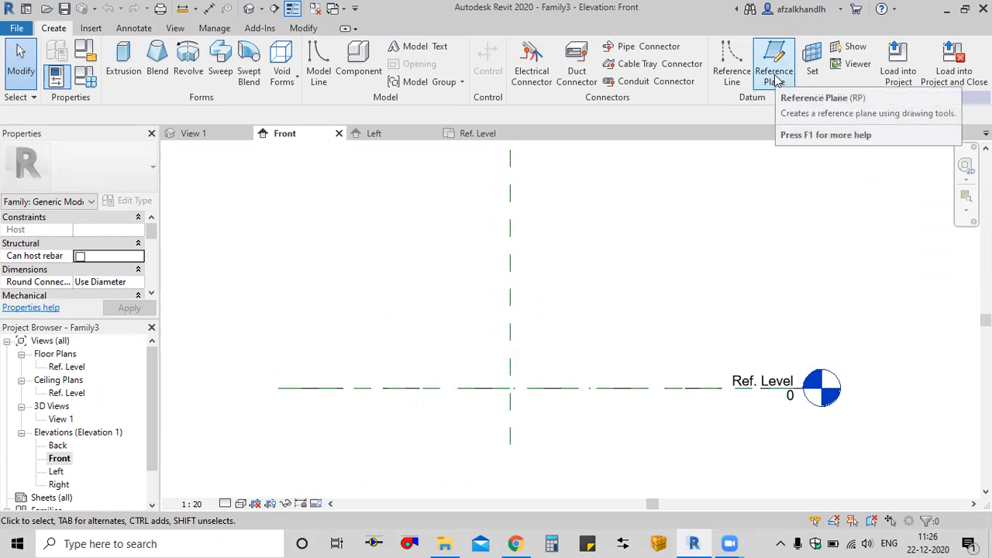
# Add a reference plane on each side of the vertical centre plane, offset 350 mm by picking the centre plane
pyautogui.click(775, 77)
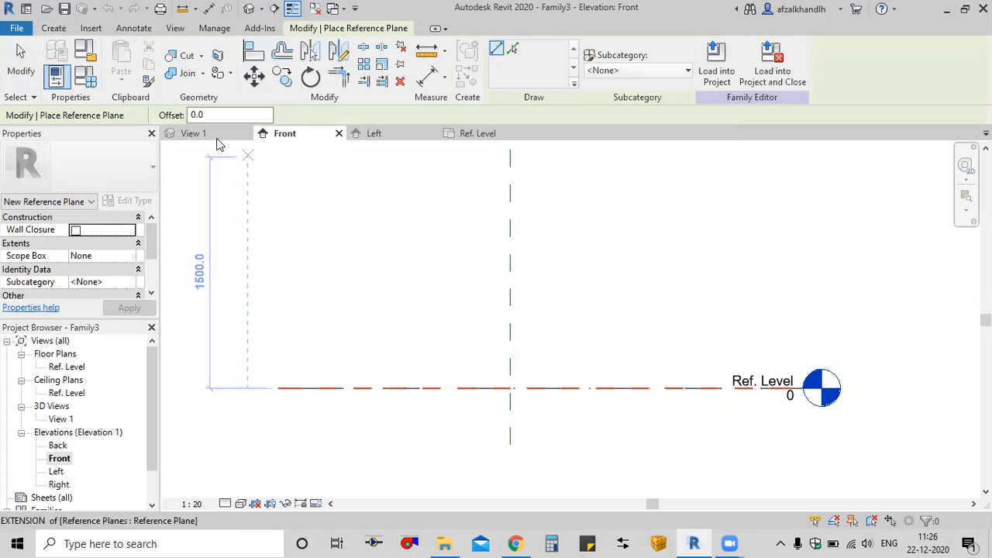
pyautogui.click(178, 116)
pyautogui.write('350')
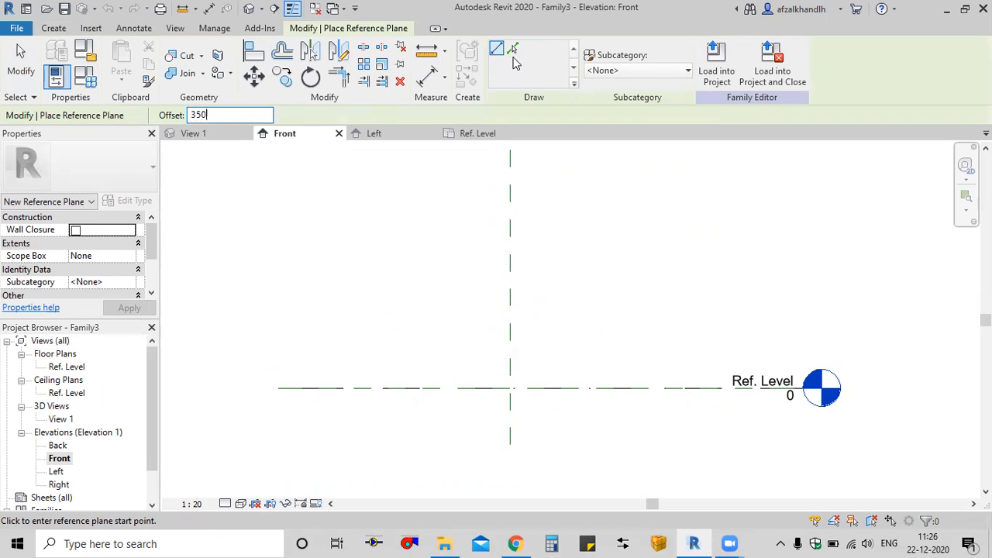
pyautogui.click(513, 49)
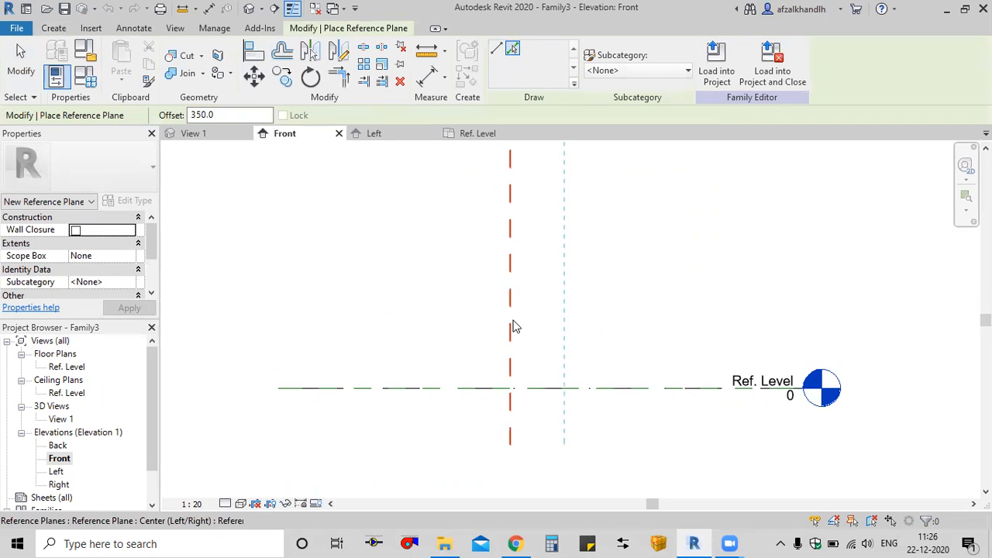
pyautogui.click(511, 325)
pyautogui.click(509, 334)
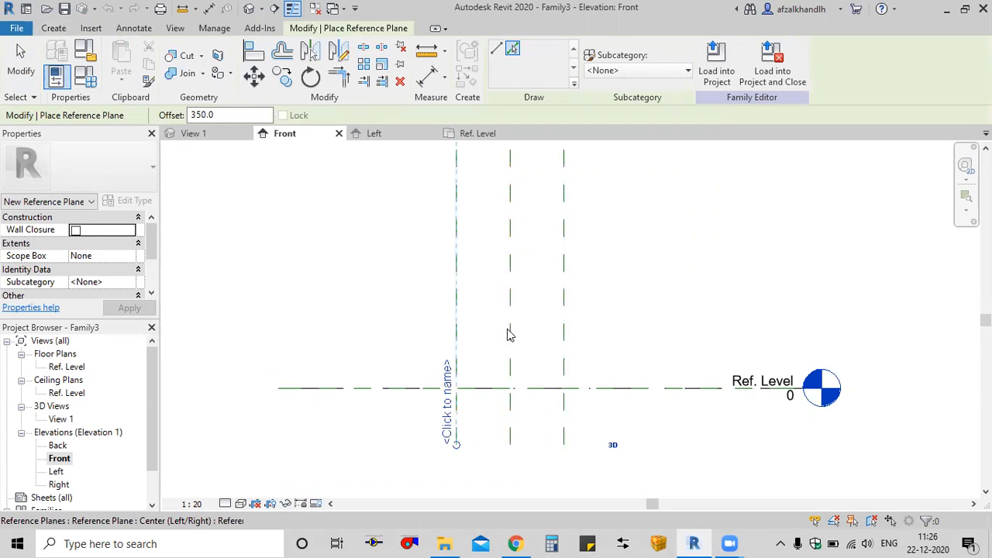
# Add reference planes above and below the Ref. Level line, each offset 200 mm, and finish placing planes
pyautogui.click(198, 114)
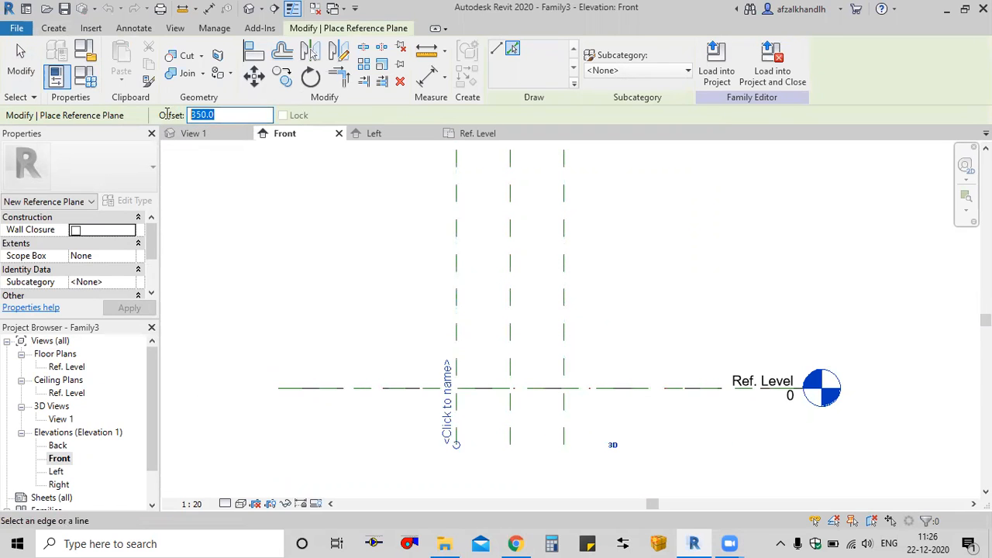
pyautogui.write('2')
pyautogui.click(372, 397)
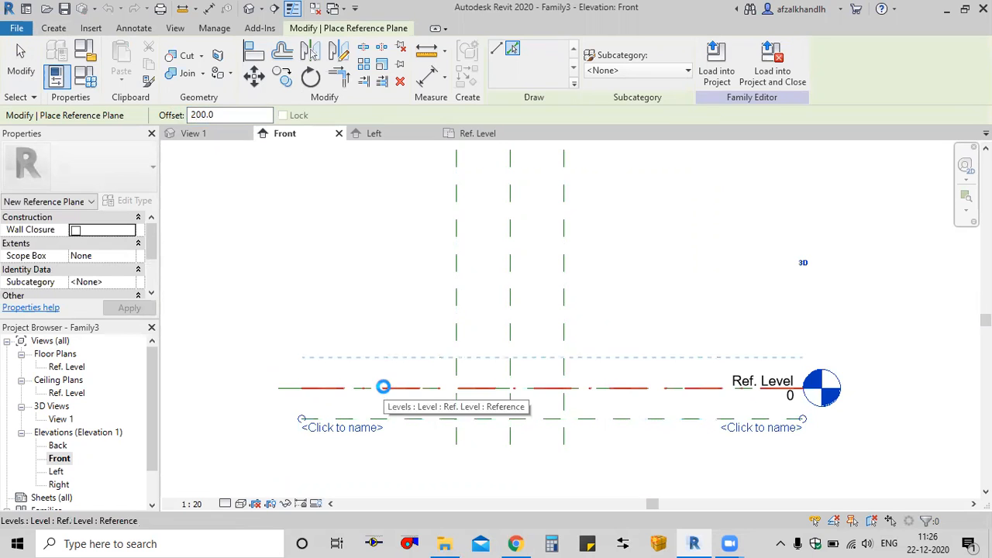
pyautogui.click(383, 391)
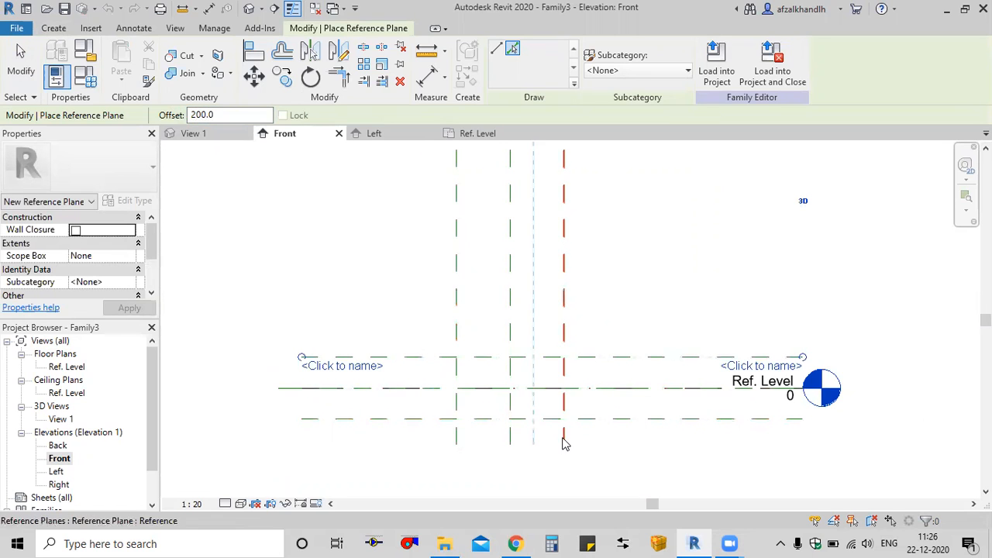
pyautogui.press('Escape')
pyautogui.press('Escape')
# Place a continuous aligned dimension across the three vertical reference planes and make its segments equal
pyautogui.scroll(3, 520, 426)
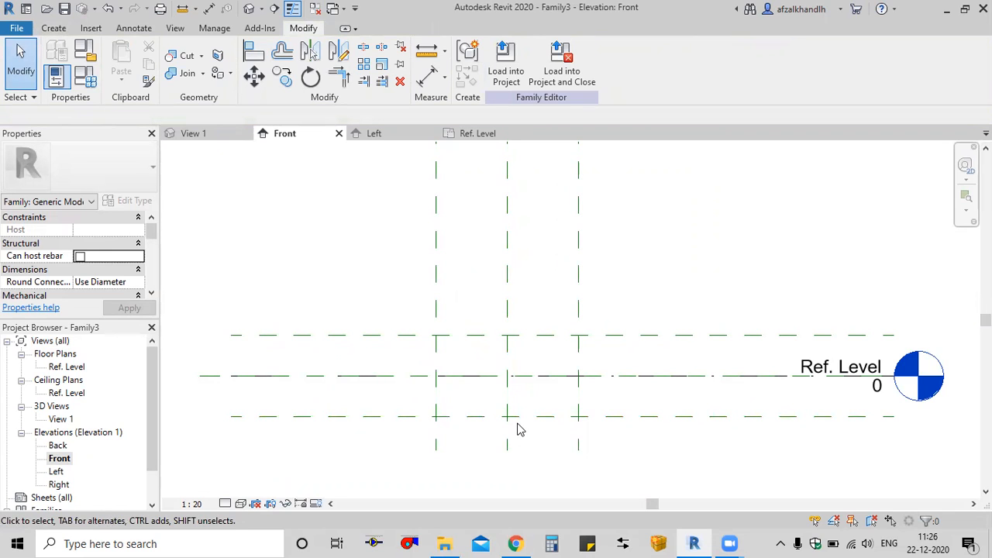
pyautogui.click(427, 78)
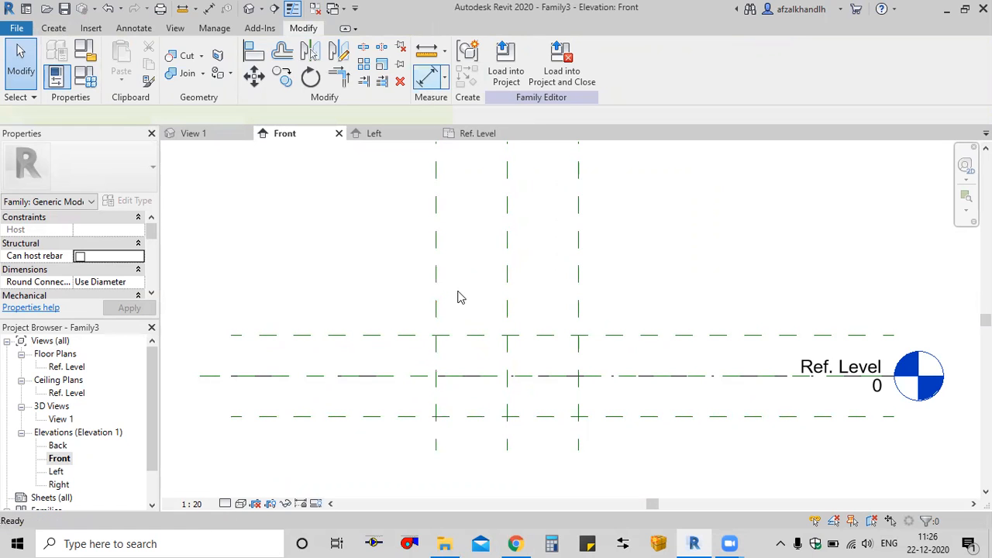
pyautogui.click(439, 319)
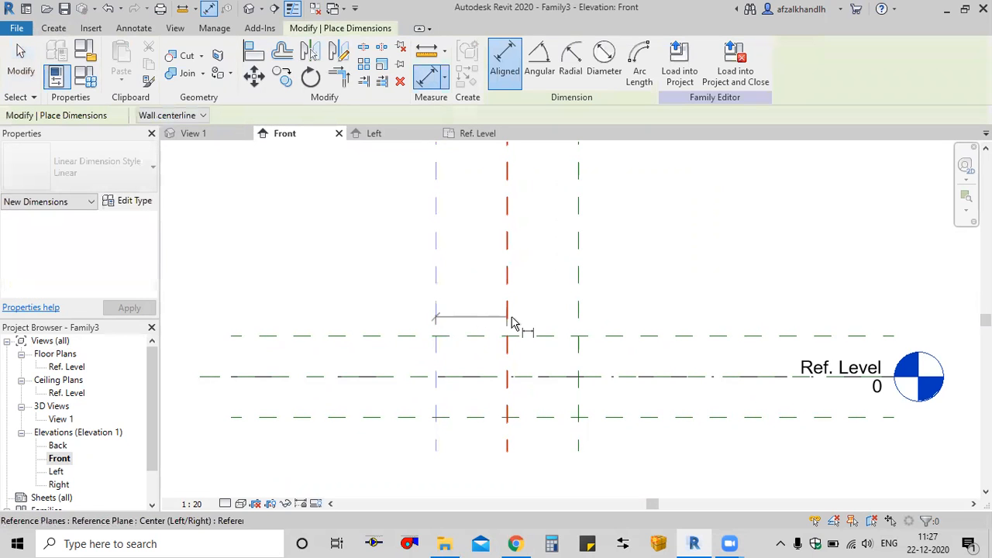
pyautogui.click(510, 324)
pyautogui.click(580, 320)
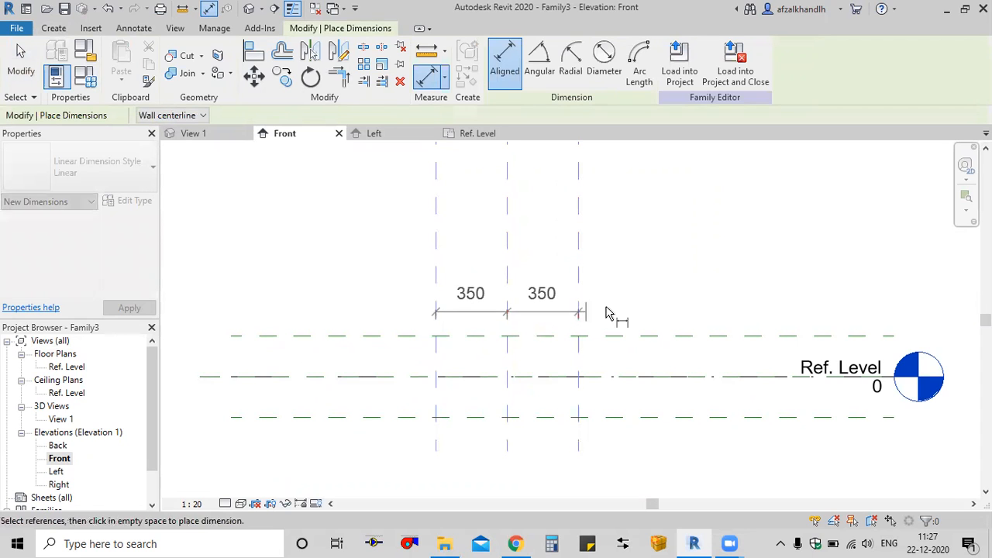
pyautogui.click(617, 296)
pyautogui.click(501, 340)
# Add an overall aligned dimension between the two outer vertical reference planes, above the equalized dimension
pyautogui.click(437, 268)
pyautogui.click(576, 258)
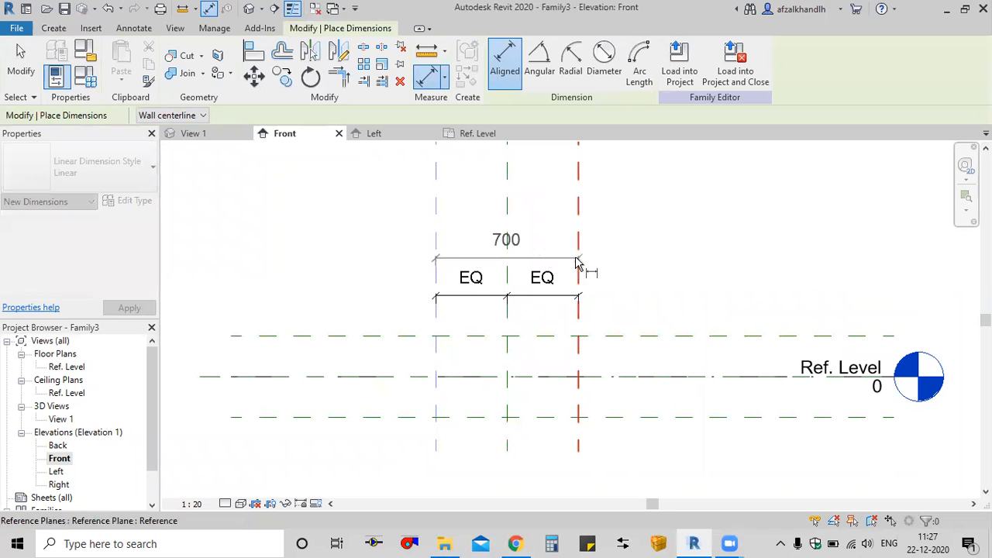
pyautogui.click(632, 256)
# Dimension the upper plane, Ref. Level and lower plane in one string and make its segments equal
pyautogui.moveTo(634, 300); pyautogui.dragTo(628, 299, button='middle')
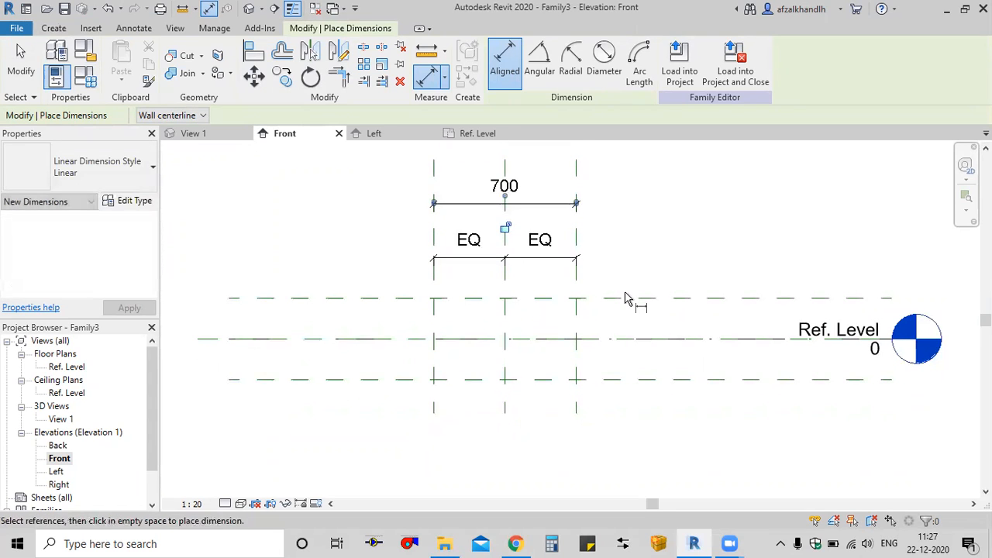
pyautogui.click(629, 299)
pyautogui.click(632, 338)
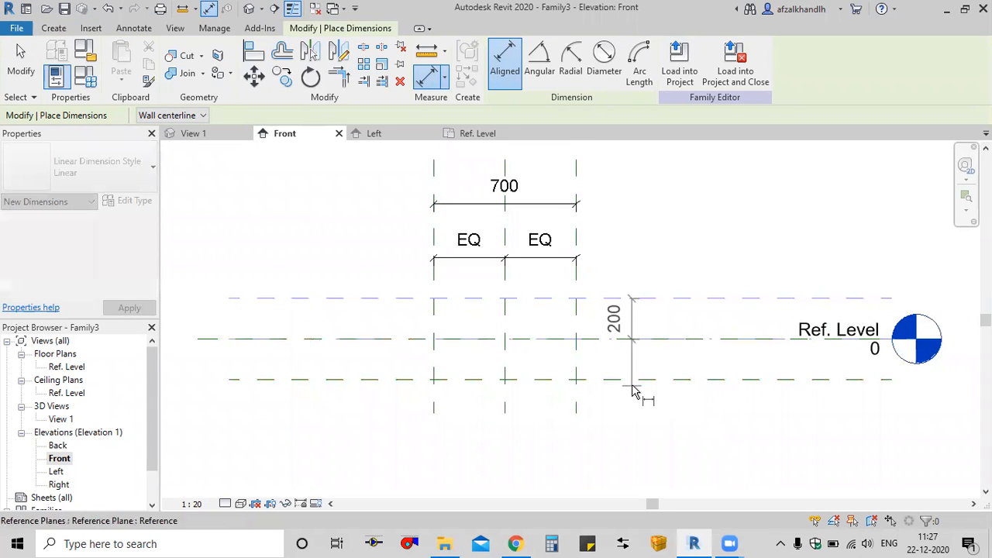
pyautogui.click(636, 382)
pyautogui.click(663, 415)
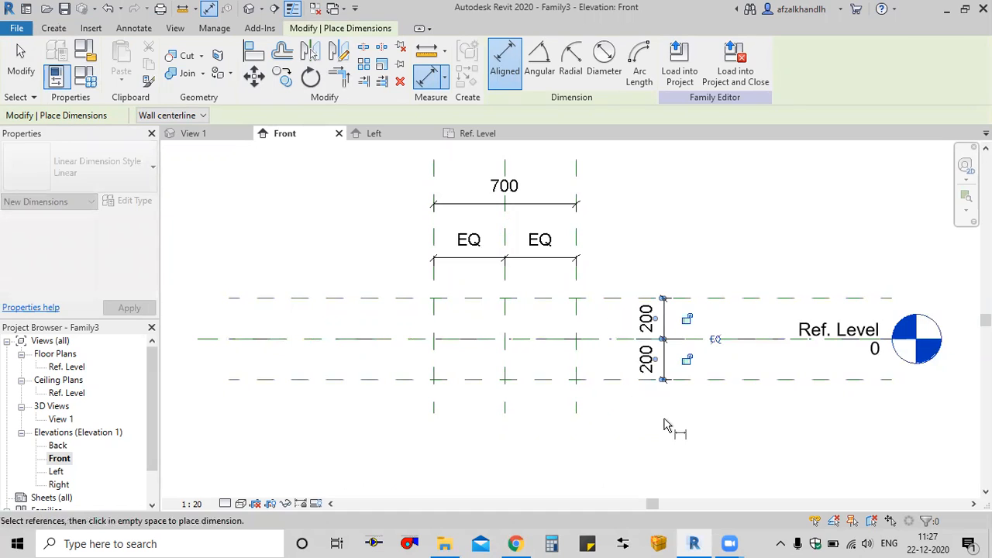
pyautogui.click(715, 341)
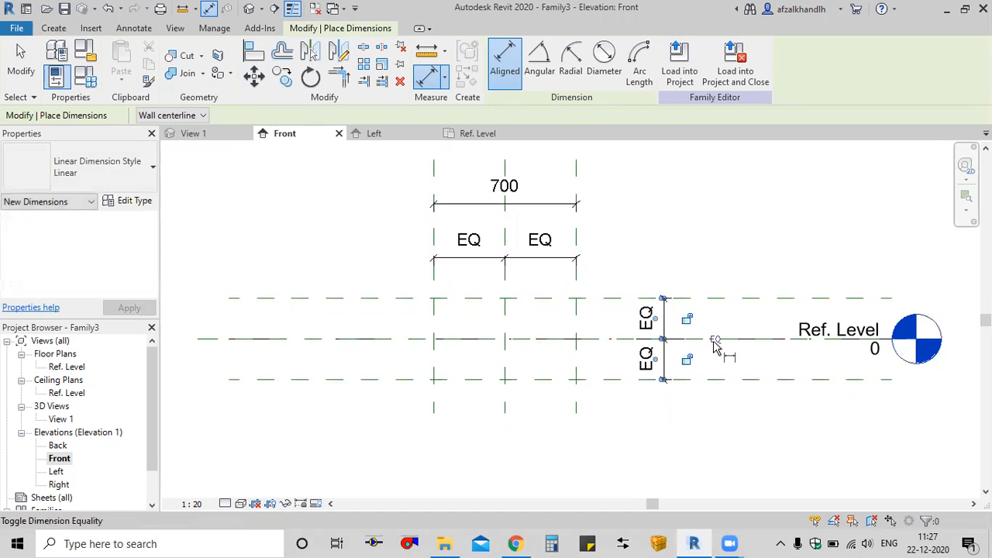
# Add an overall aligned dimension between the upper and lower horizontal reference planes and end dimensioning
pyautogui.click(370, 300)
pyautogui.click(380, 379)
pyautogui.click(345, 422)
pyautogui.press('Escape')
pyautogui.press('Escape')
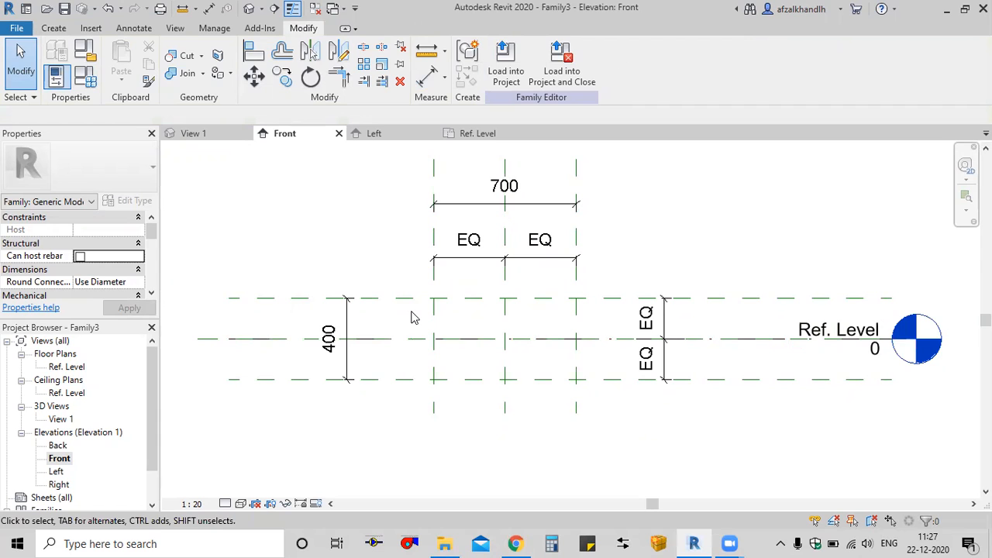
pyautogui.click(543, 210)
pyautogui.click(673, 237)
pyautogui.click(85, 81)
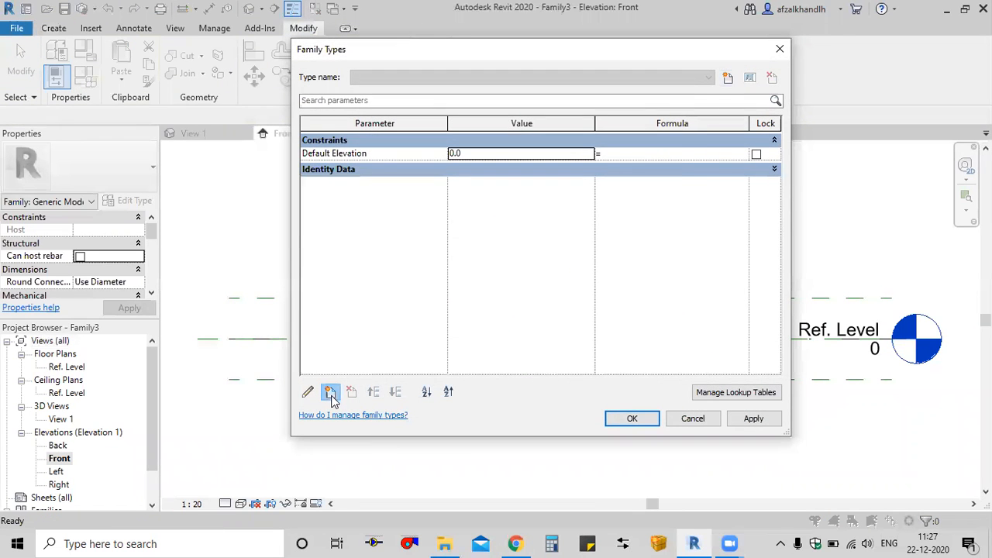
pyautogui.click(330, 394)
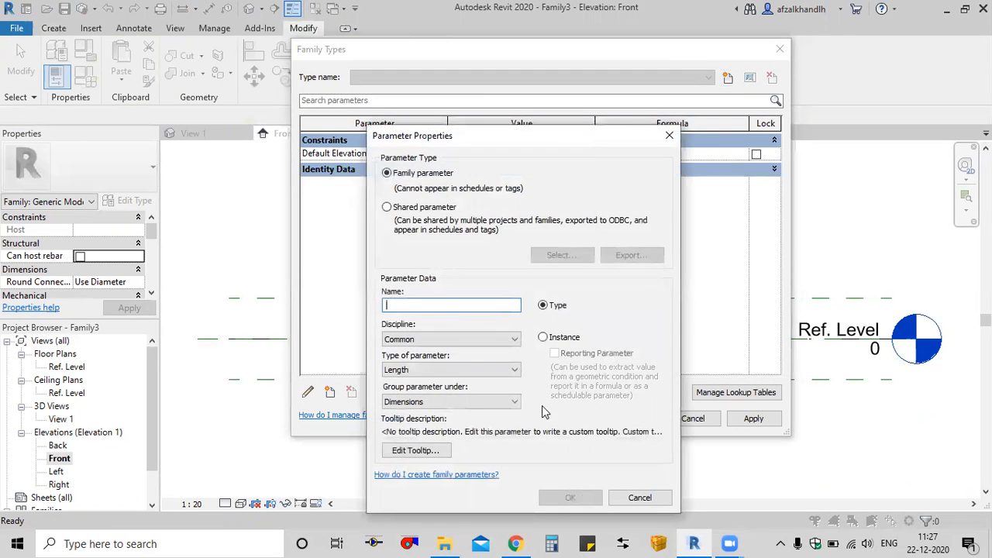
pyautogui.click(628, 498)
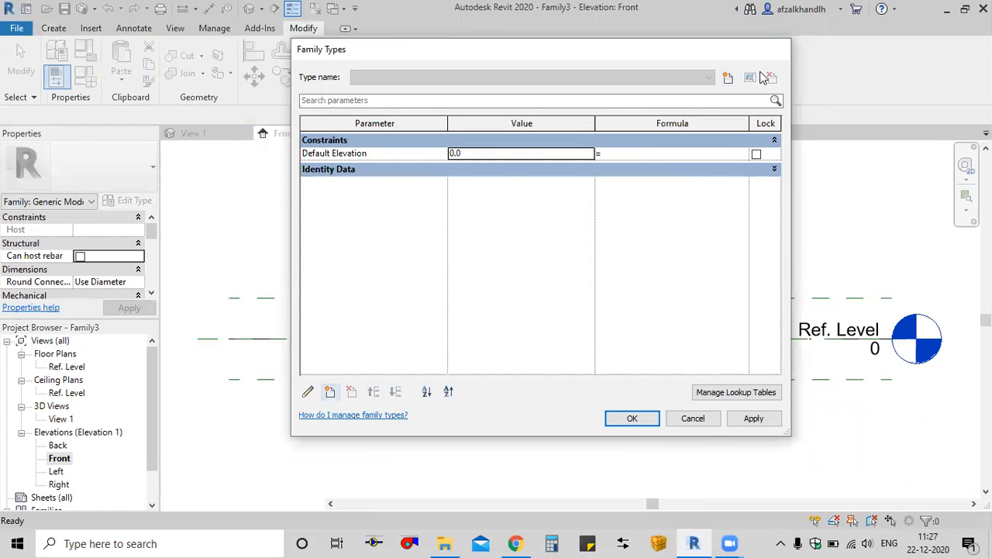
pyautogui.click(780, 49)
# Label the overall horizontal dimension with a new instance family parameter named Duct Width
pyautogui.click(542, 206)
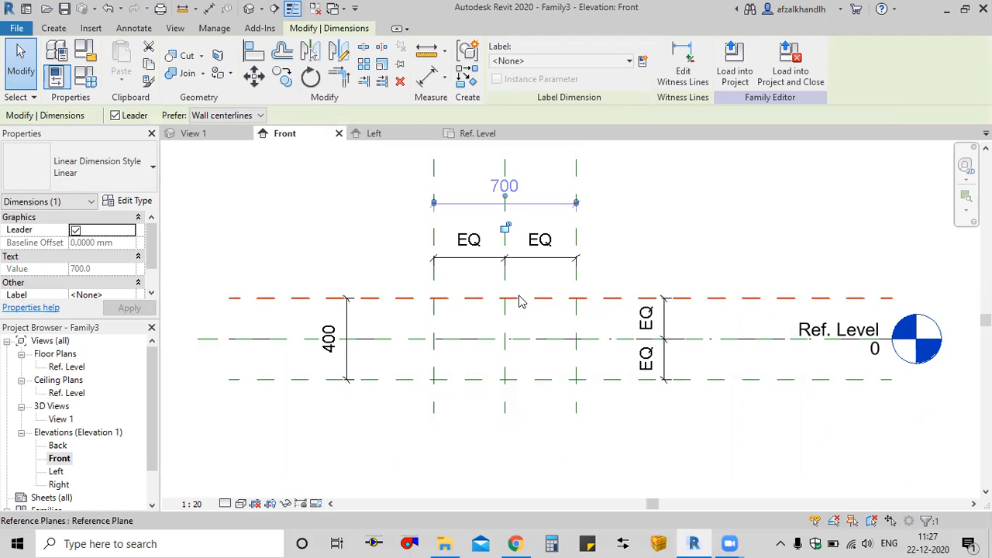
pyautogui.moveTo(605, 241); pyautogui.dragTo(598, 256, button='middle')
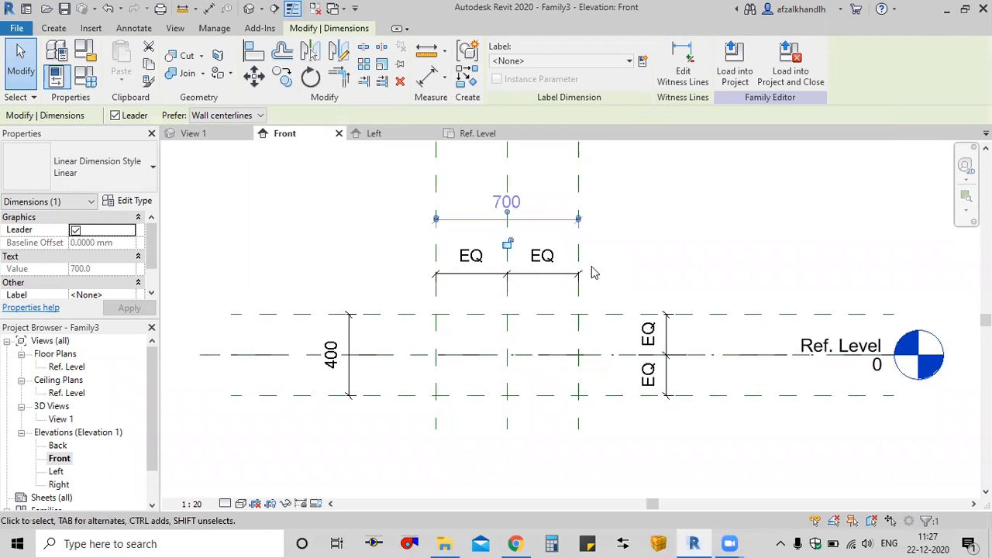
pyautogui.click(642, 62)
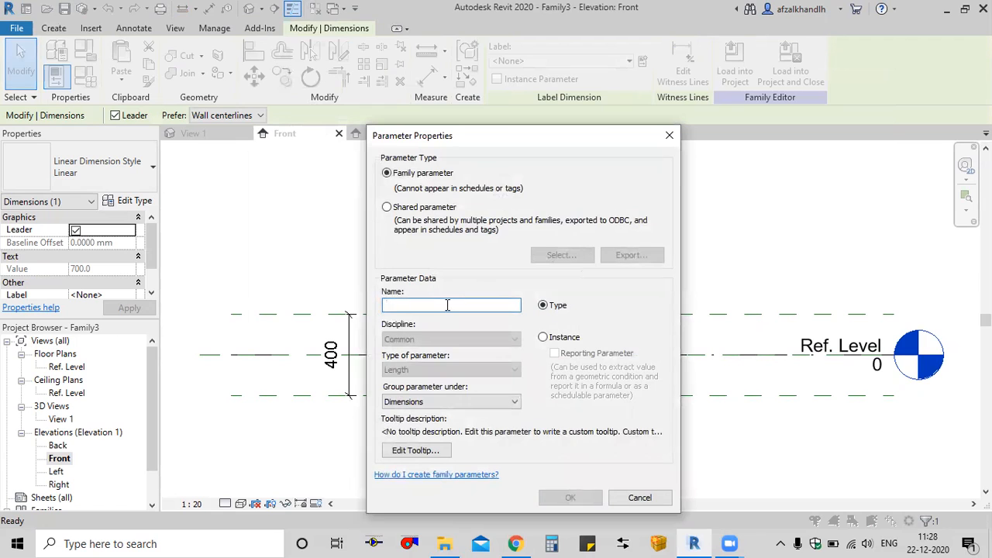
pyautogui.write('Duct Width')
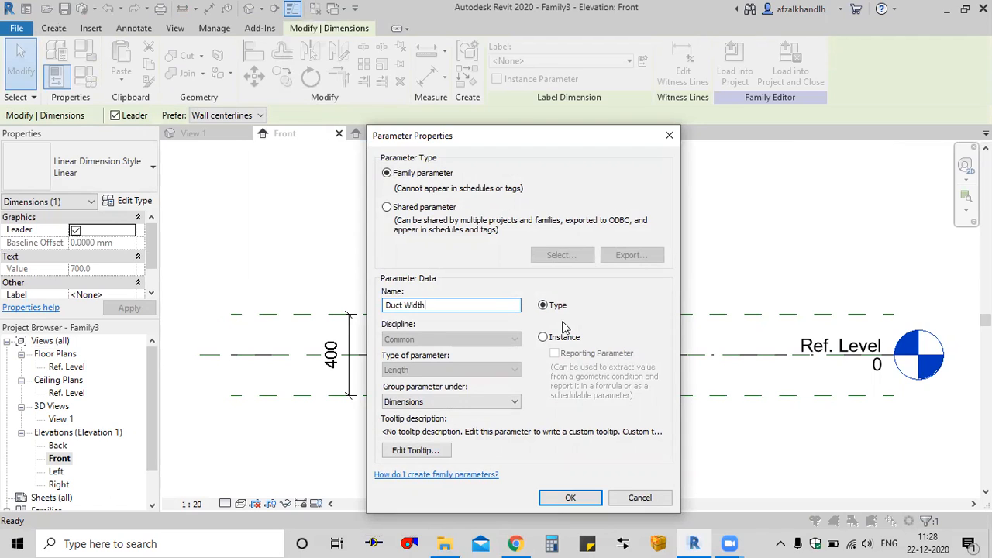
pyautogui.click(546, 339)
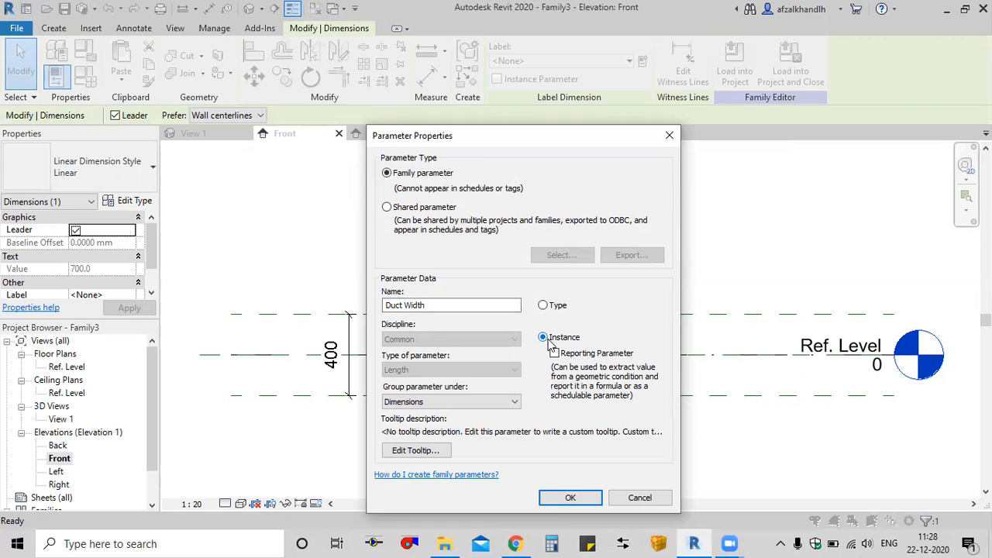
pyautogui.click(577, 500)
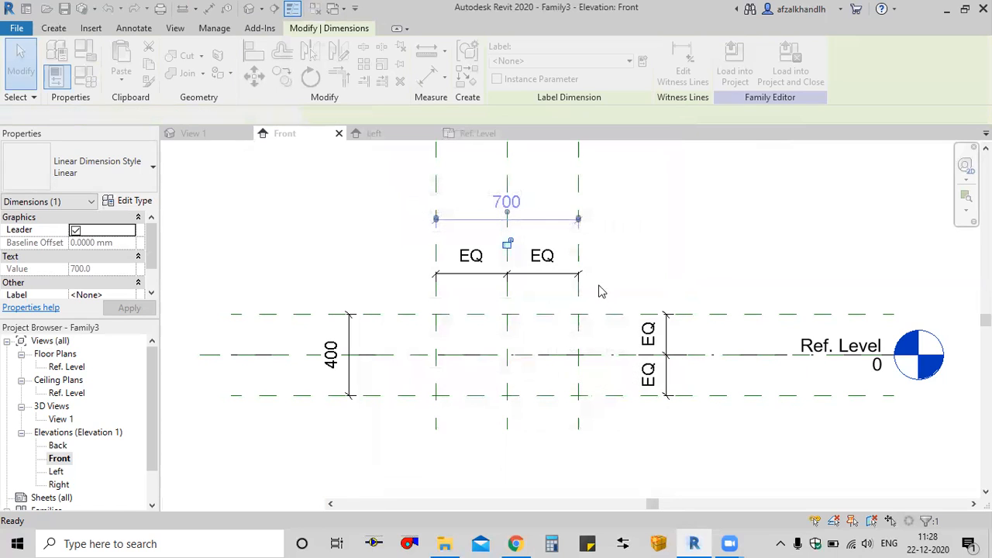
# Label the overall vertical dimension with a new instance family parameter named Duct Height
pyautogui.click(642, 267)
pyautogui.click(351, 376)
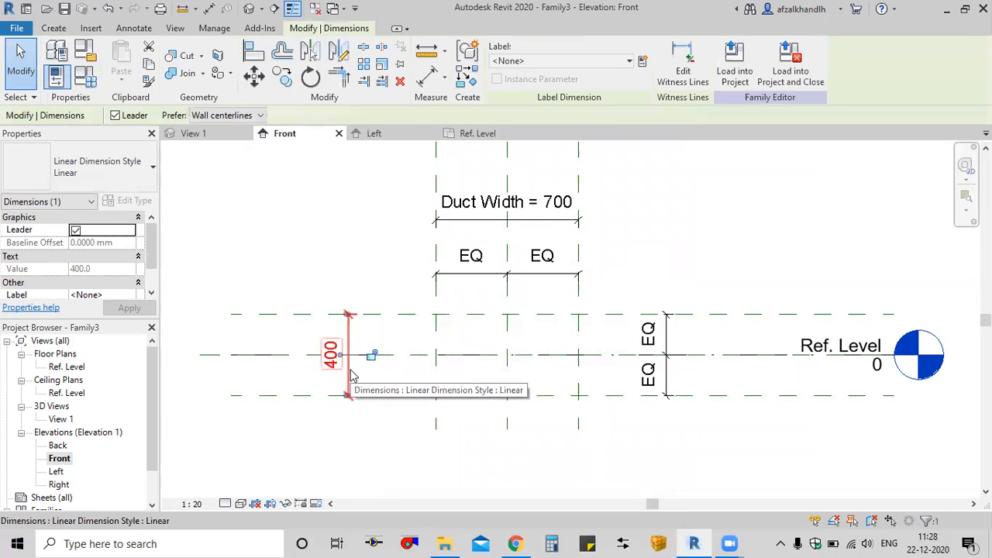
pyautogui.click(644, 62)
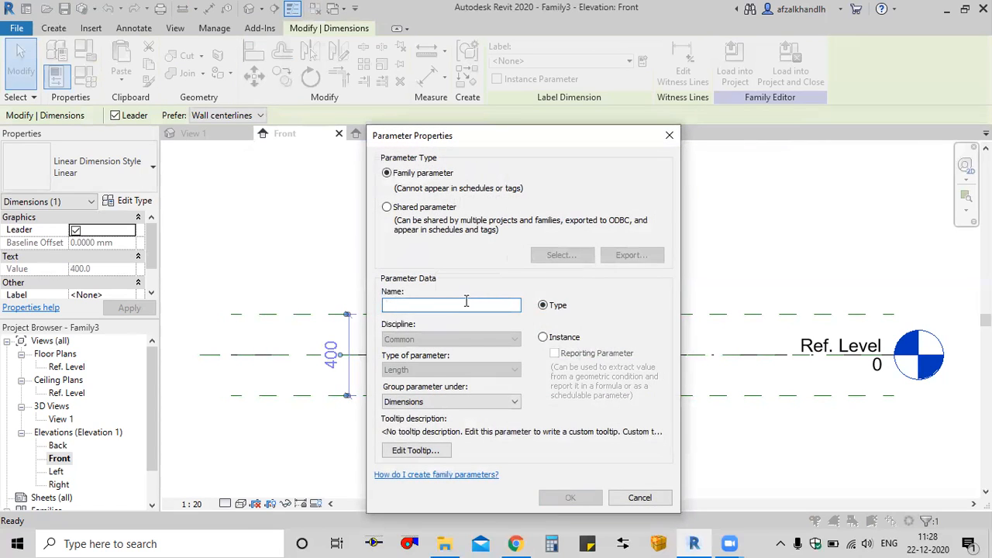
pyautogui.write('Duct Height')
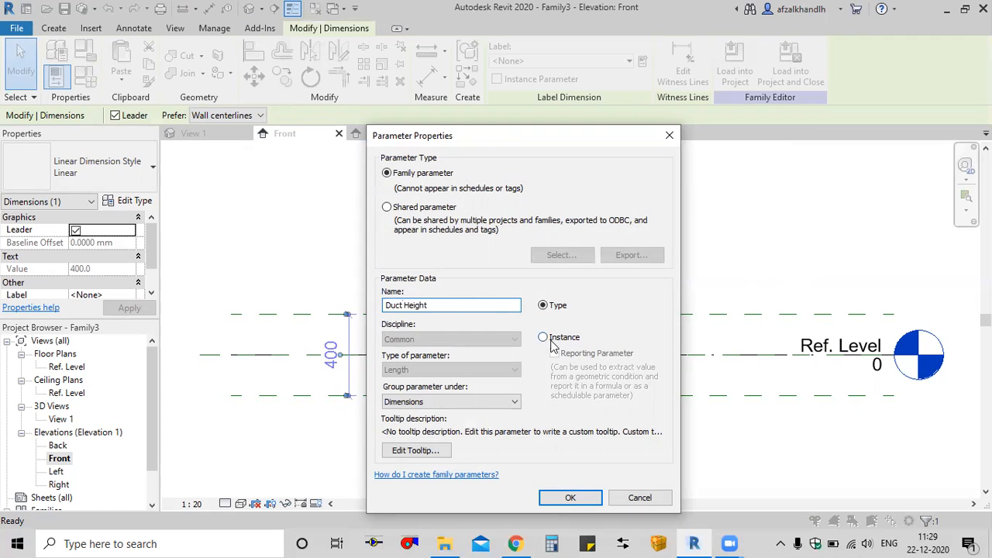
pyautogui.click(543, 337)
pyautogui.click(571, 500)
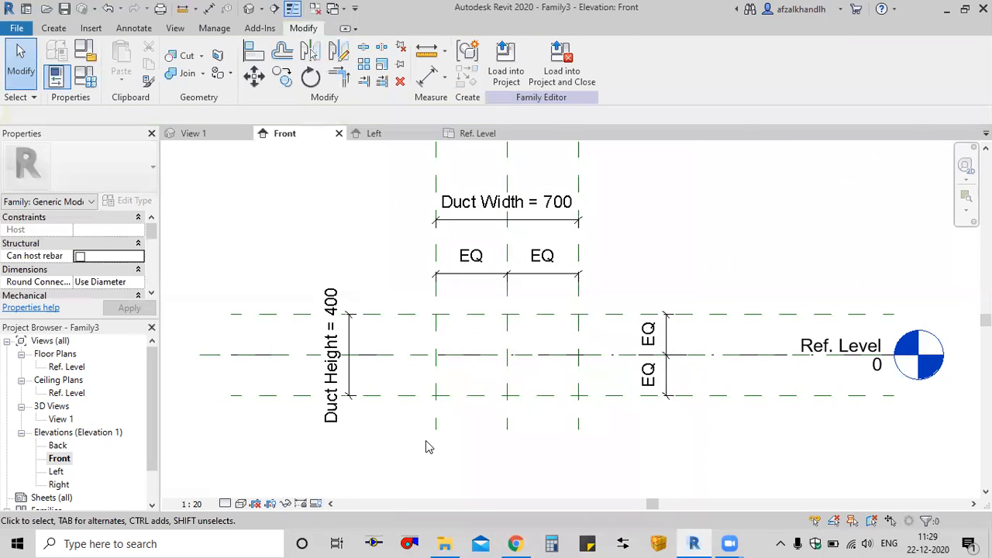
pyautogui.moveTo(460, 443); pyautogui.dragTo(463, 444, button='middle')
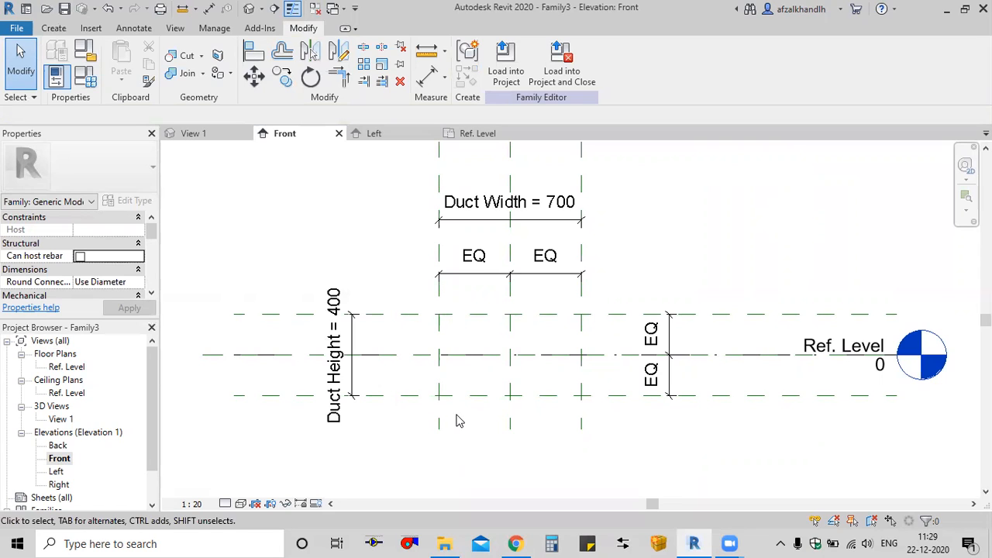
# Start an extrusion and sketch a 700 by 400 mm rectangle between the intersections of the outer reference planes
pyautogui.click(69, 29)
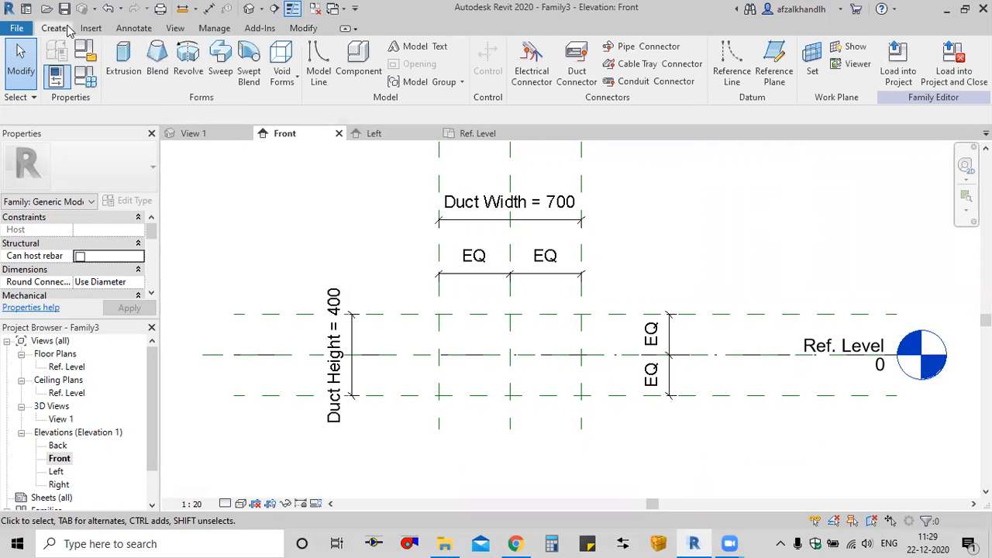
pyautogui.click(123, 86)
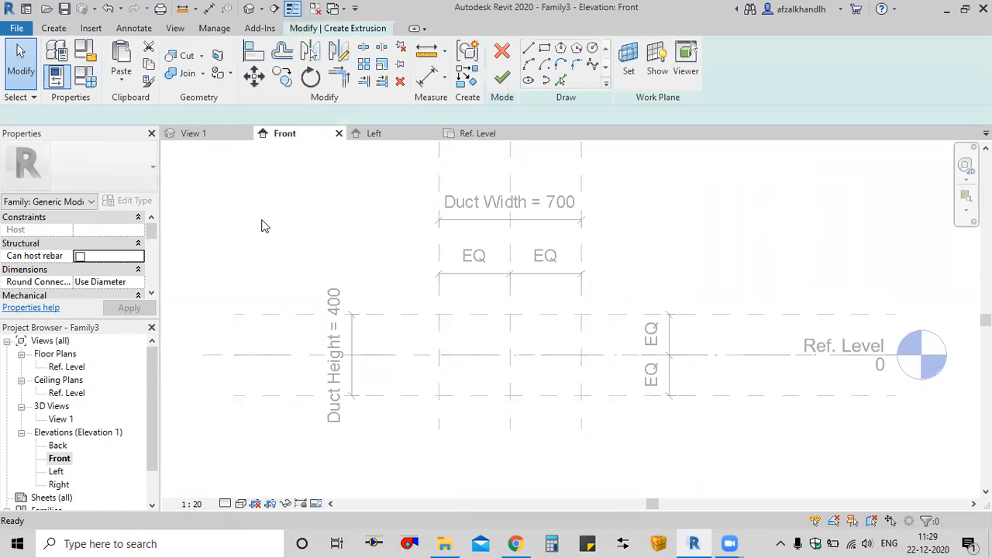
pyautogui.click(545, 49)
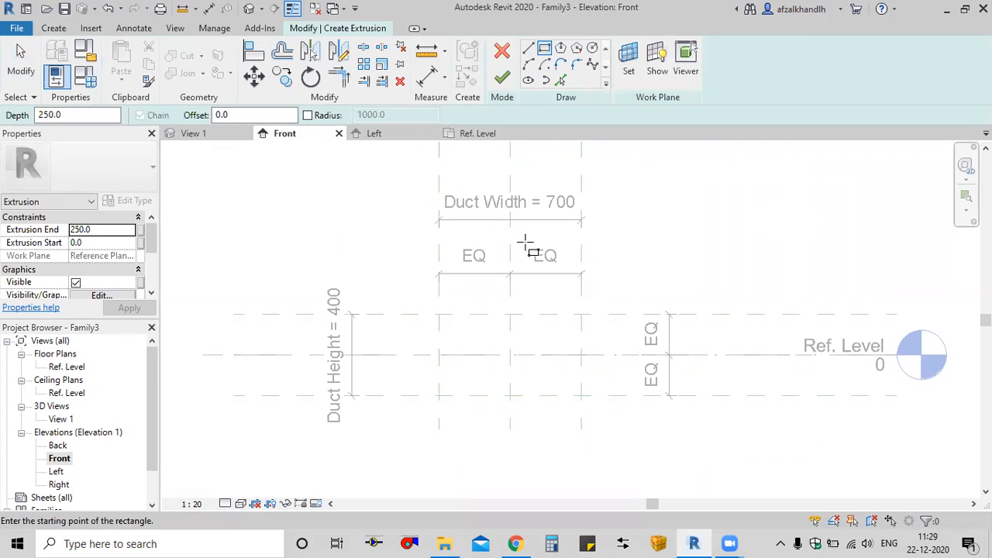
pyautogui.click(438, 314)
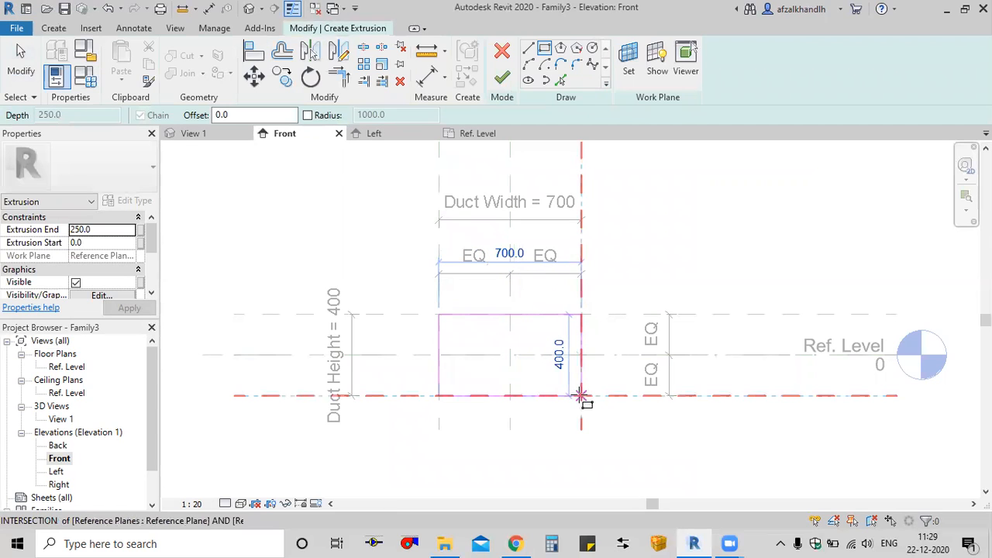
pyautogui.click(557, 431)
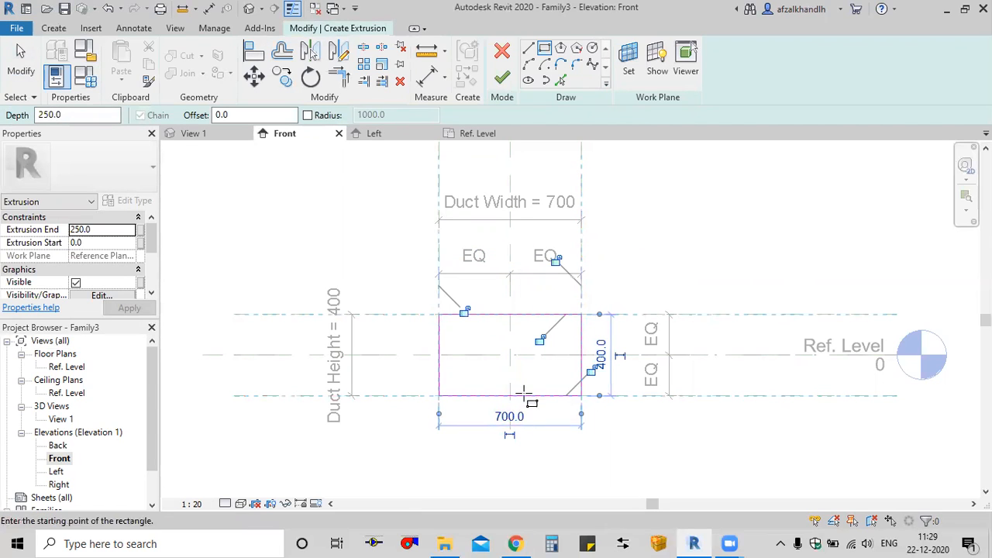
# Lock all four sides of the sketched rectangle to their reference planes
pyautogui.click(540, 341)
pyautogui.click(464, 311)
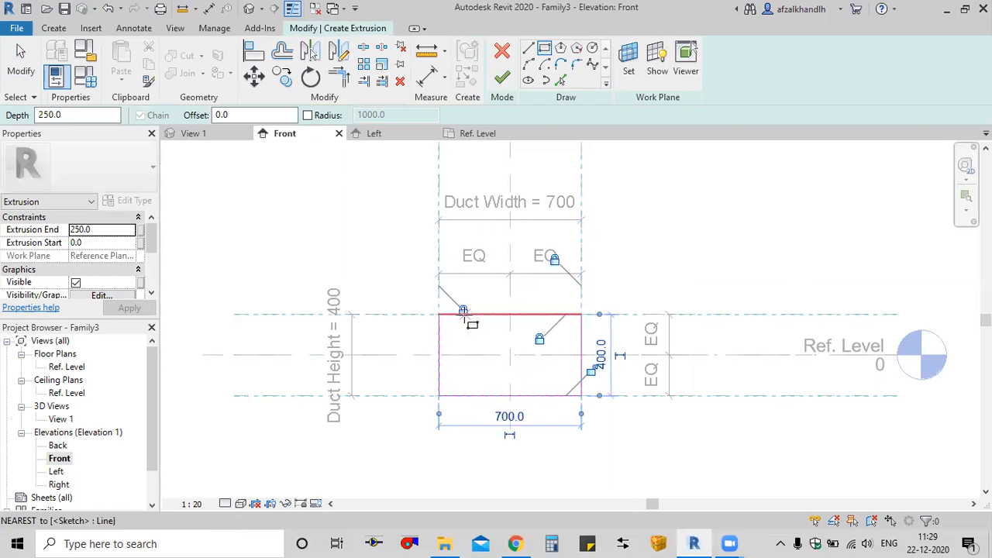
pyautogui.click(591, 373)
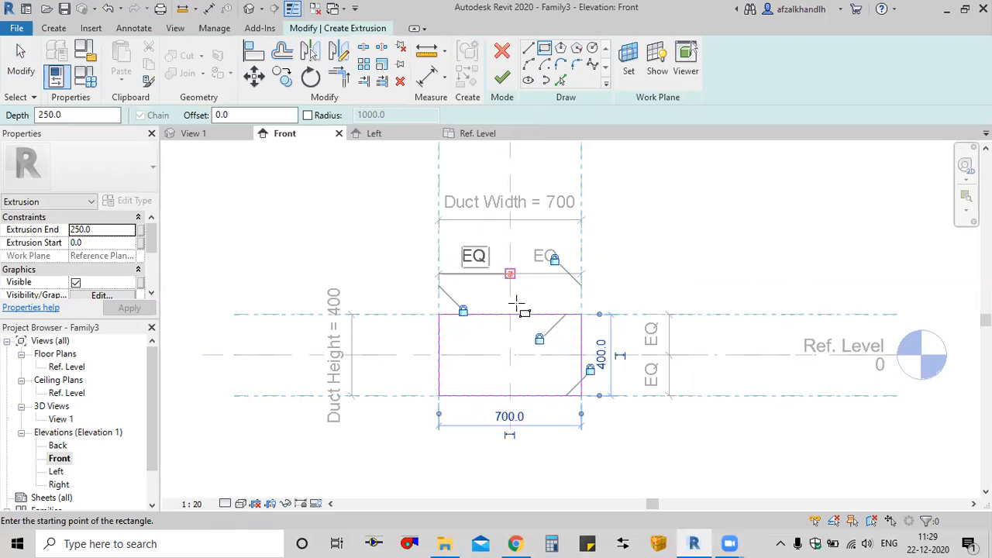
# Set the extrusion depth to 20 mm, finish the extrusion sketch and deselect the solid
pyautogui.moveTo(65, 115); pyautogui.dragTo(38, 115)
pyautogui.write('20')
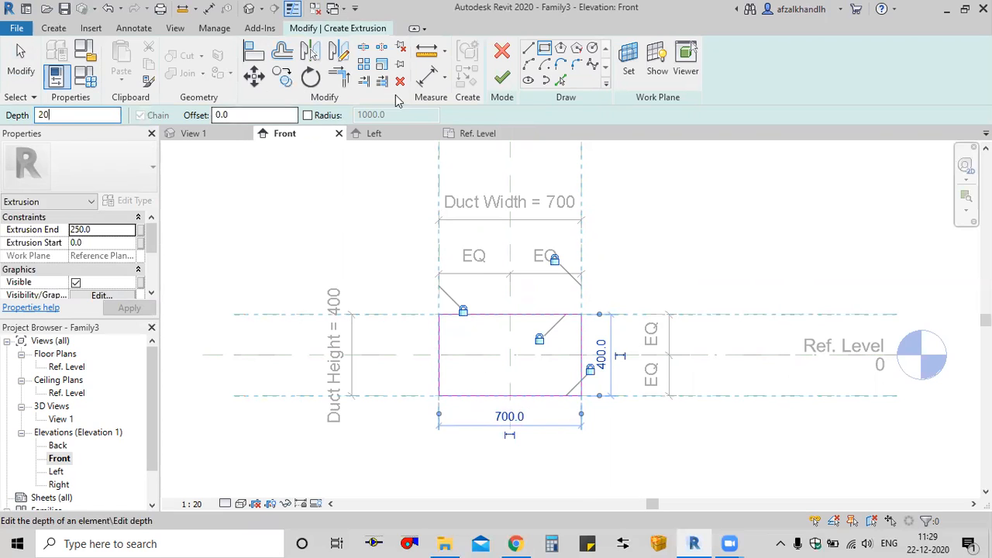
pyautogui.click(502, 77)
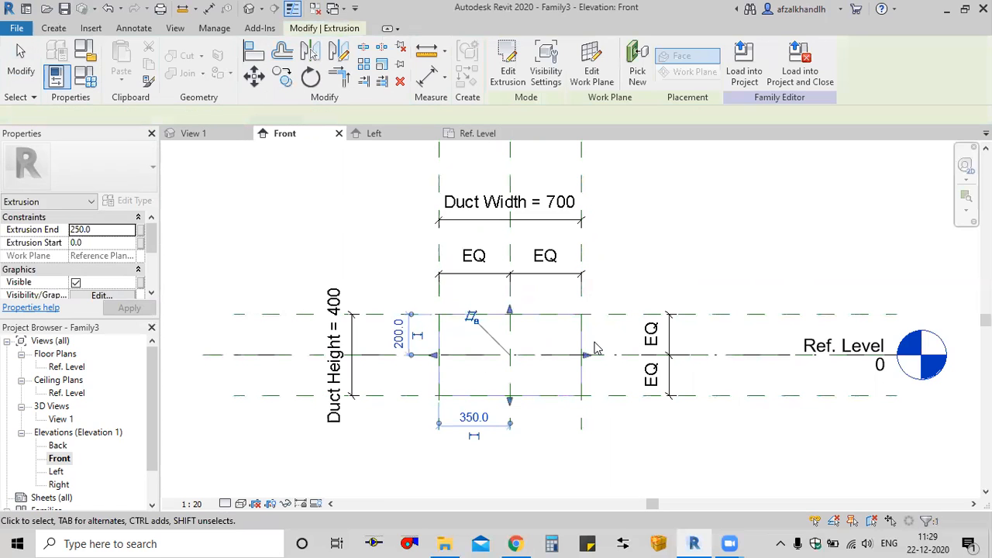
pyautogui.click(642, 297)
# Show the extrusion in 3D View 1 from an isometric corner with the Realistic visual style
pyautogui.doubleClick(60, 420)
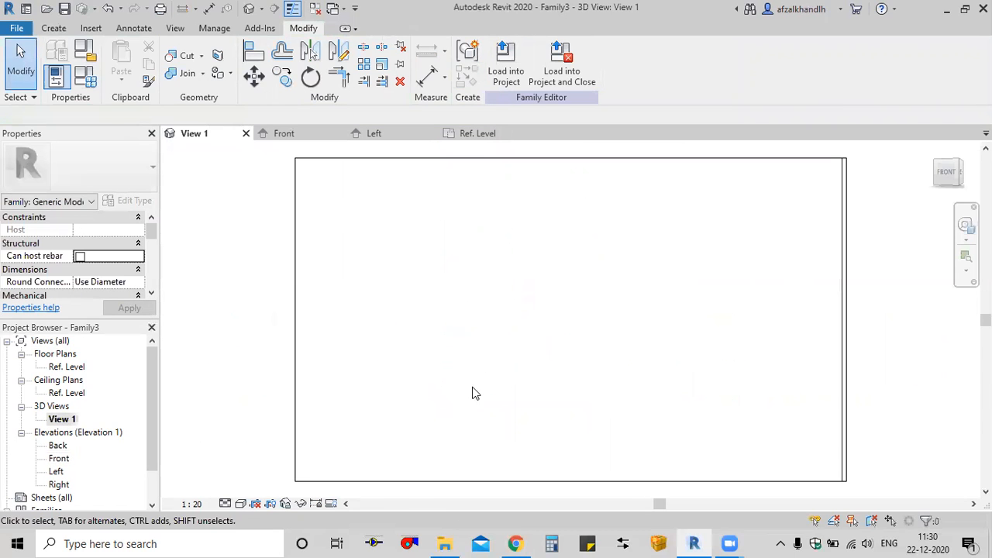
pyautogui.click(933, 164)
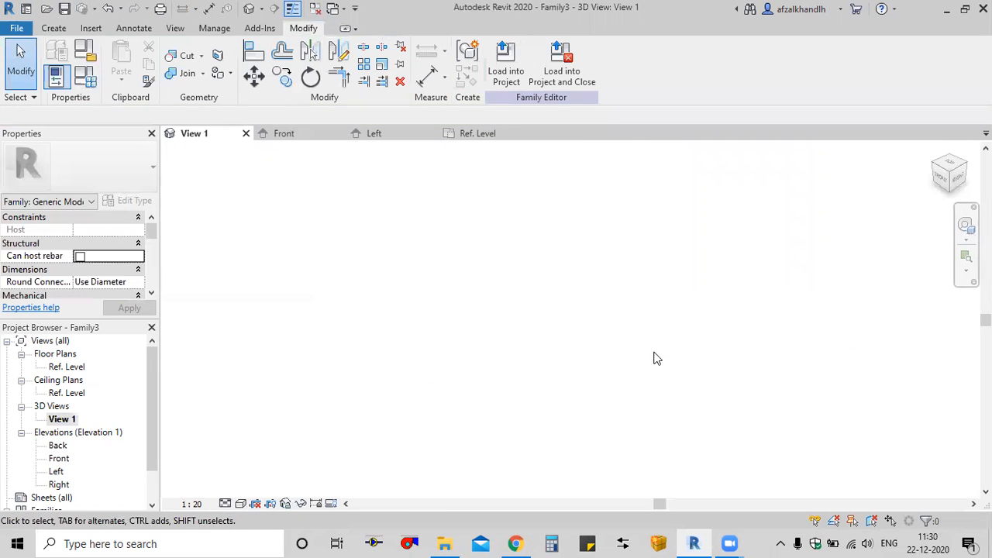
pyautogui.click(241, 504)
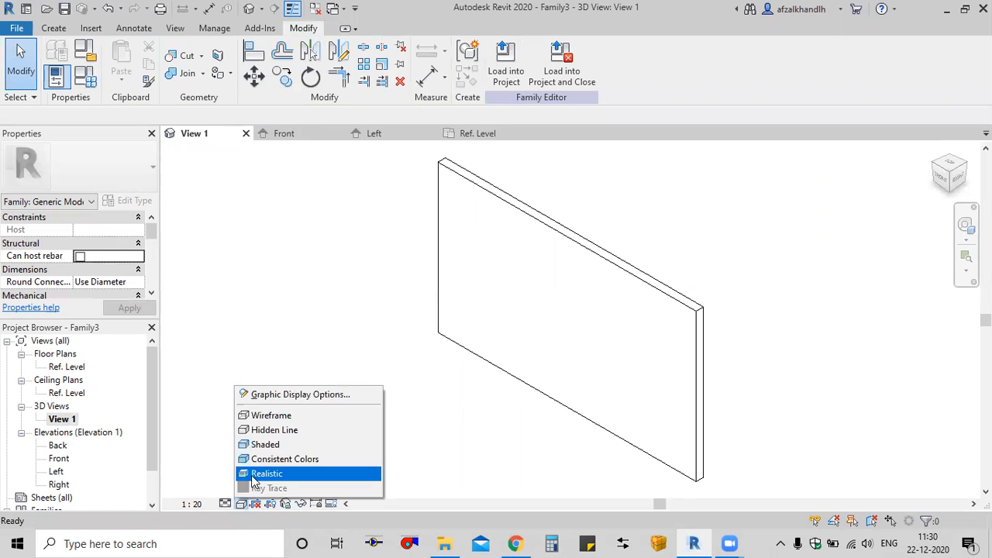
pyautogui.click(252, 475)
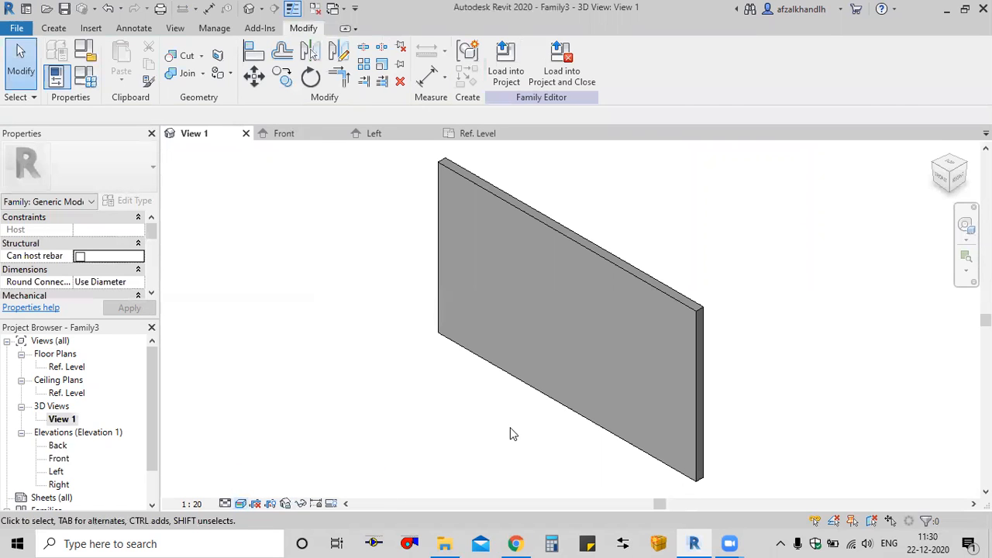
# In the Ref. Level floor plan, add reference planes offset 10 mm to both sides of the Center (Front/Back) plane
pyautogui.doubleClick(66, 367)
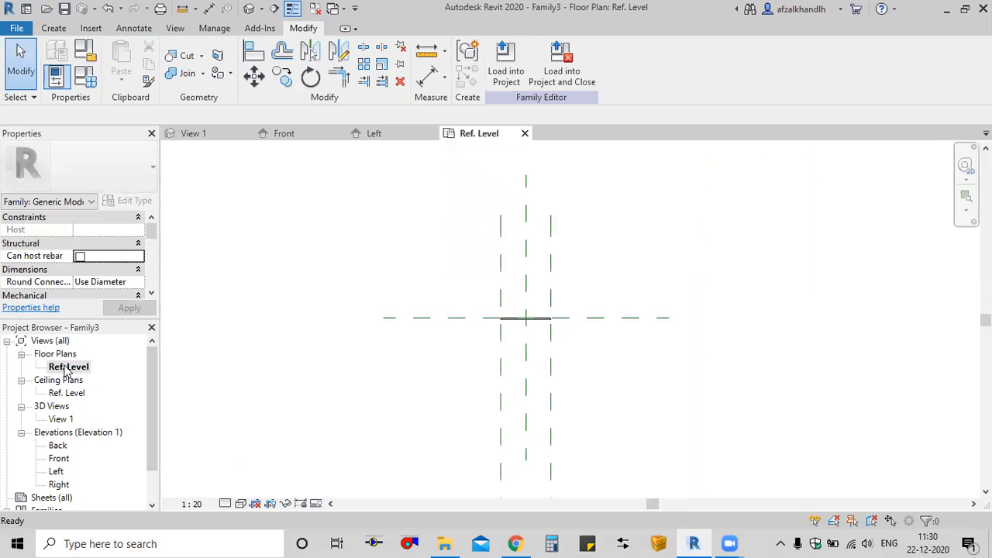
pyautogui.scroll(4, 431, 312)
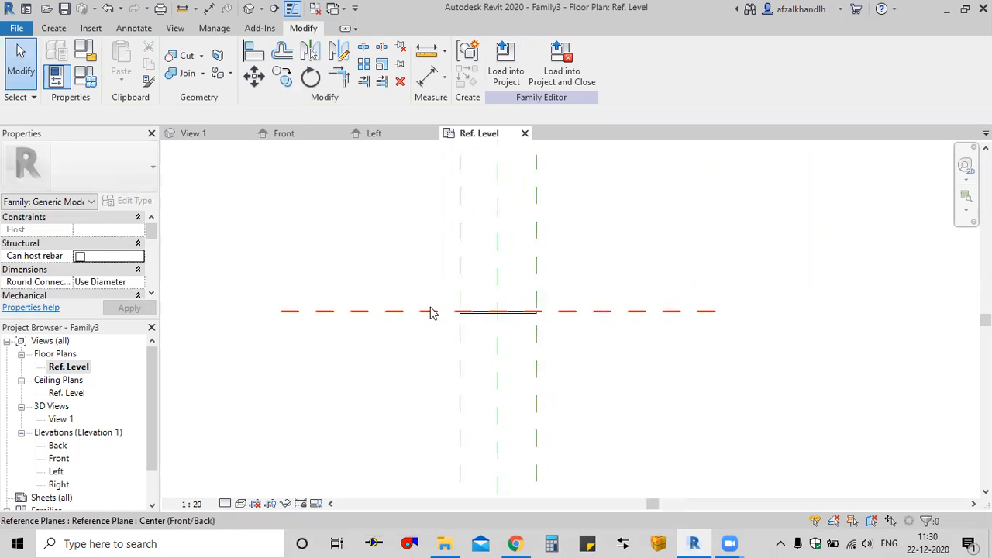
pyautogui.moveTo(514, 344); pyautogui.dragTo(519, 351, button='middle')
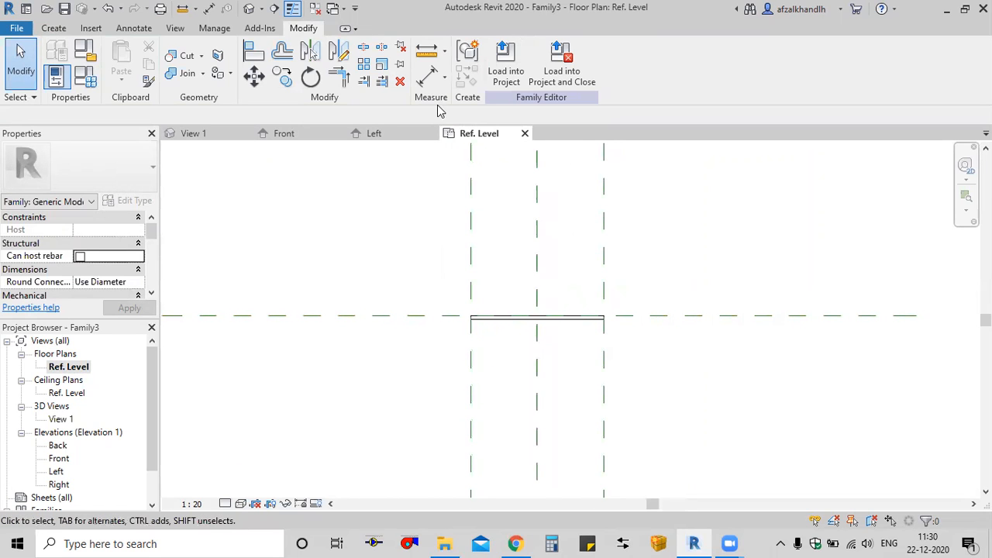
pyautogui.click(54, 28)
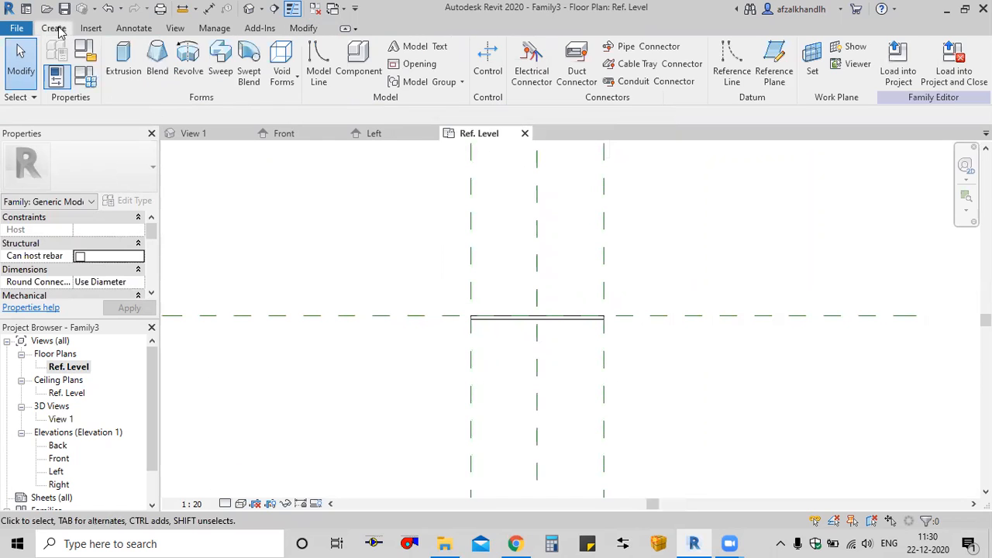
pyautogui.click(774, 68)
pyautogui.moveTo(208, 114); pyautogui.dragTo(172, 120)
pyautogui.write('10')
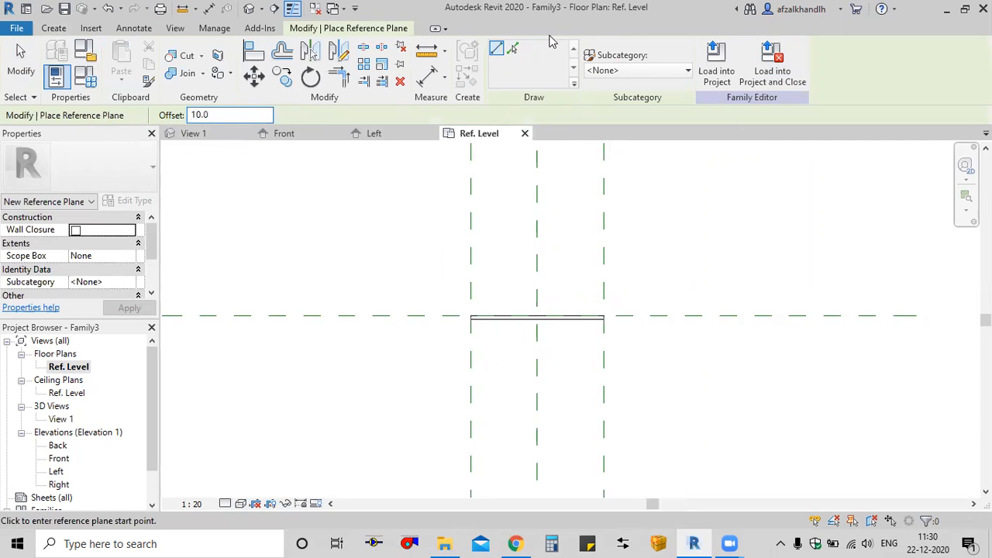
pyautogui.click(513, 49)
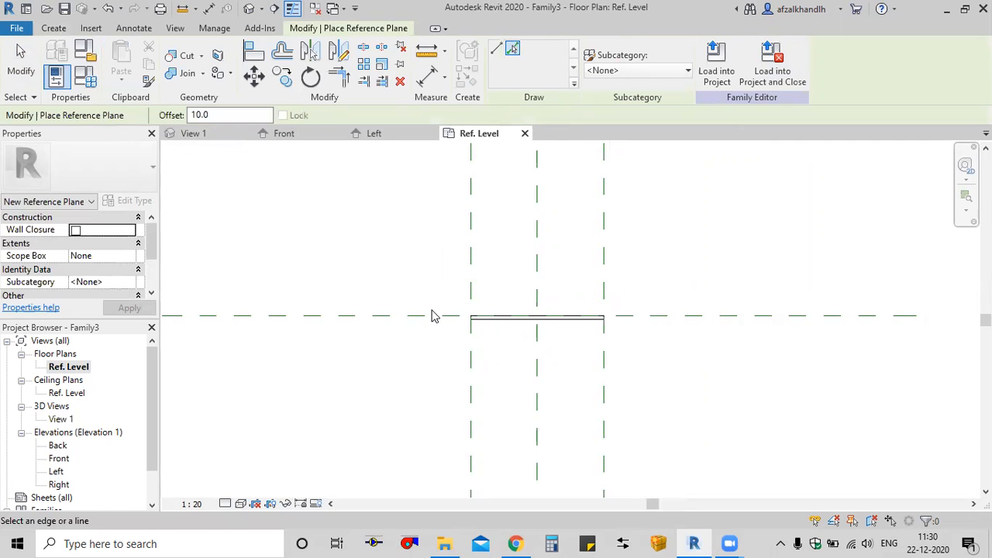
pyautogui.scroll(6, 434, 318)
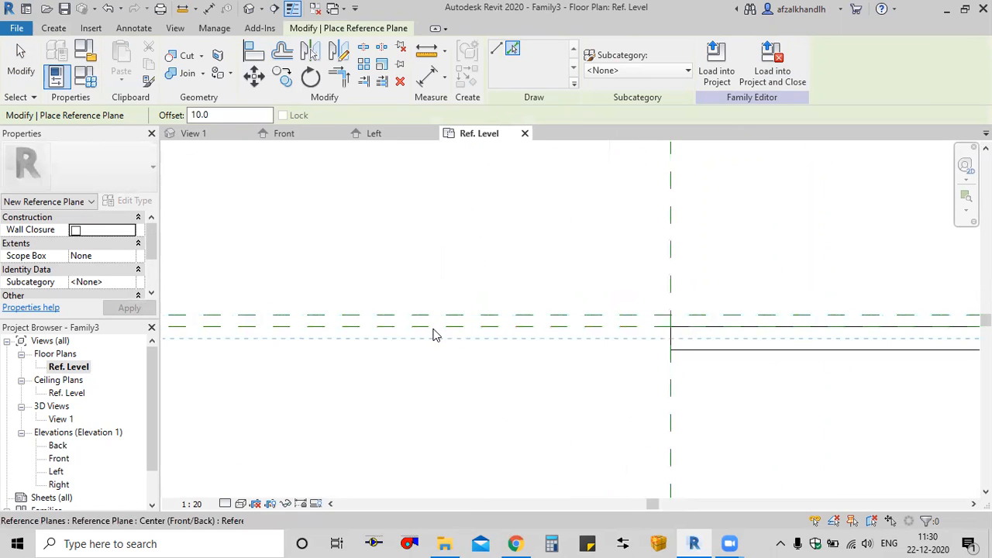
pyautogui.click(433, 331)
pyautogui.scroll(-3, 578, 401)
pyautogui.moveTo(566, 392); pyautogui.dragTo(513, 378, button='middle')
pyautogui.press('Escape')
pyautogui.press('Escape')
pyautogui.scroll(1, 500, 361)
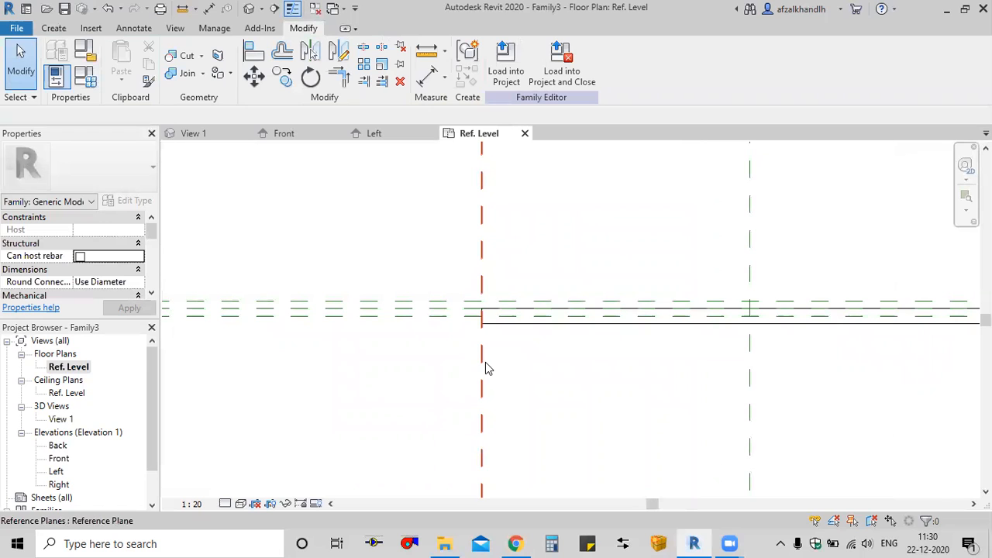
# Add an aligned dimension between the two offset reference planes and end dimensioning
pyautogui.scroll(-2, 485, 366)
pyautogui.scroll(-1, 478, 183)
pyautogui.click(427, 75)
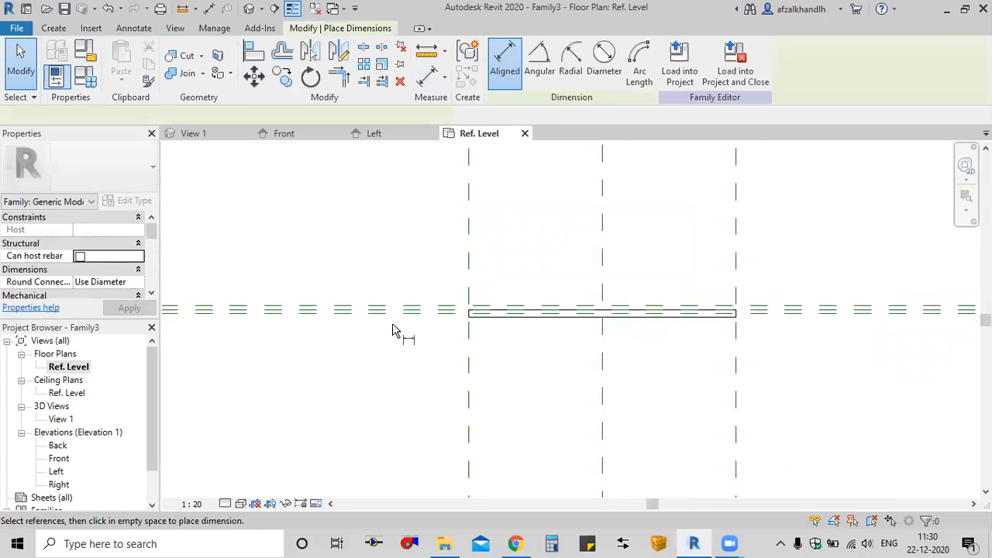
pyautogui.scroll(3, 406, 306)
pyautogui.click(424, 275)
pyautogui.click(423, 296)
pyautogui.click(331, 435)
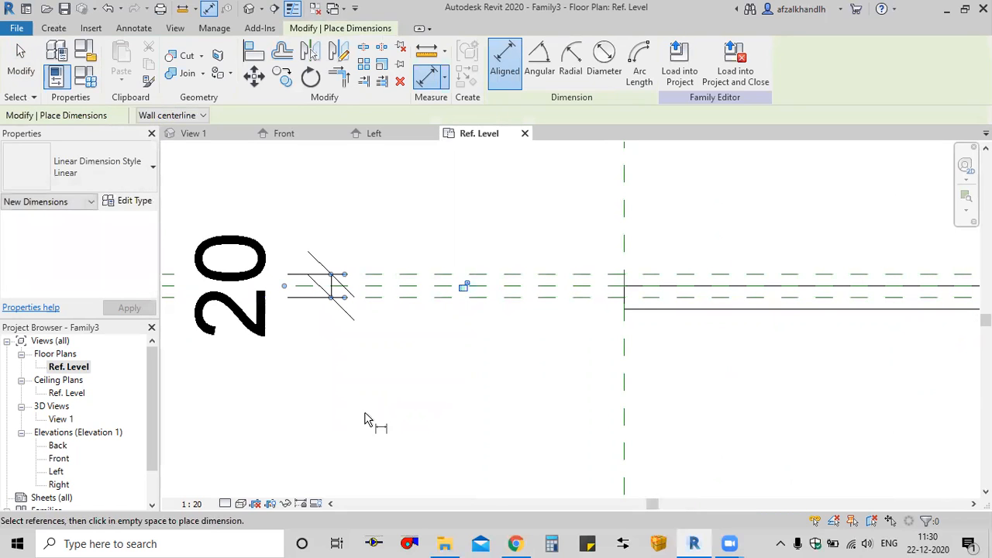
pyautogui.press('Escape')
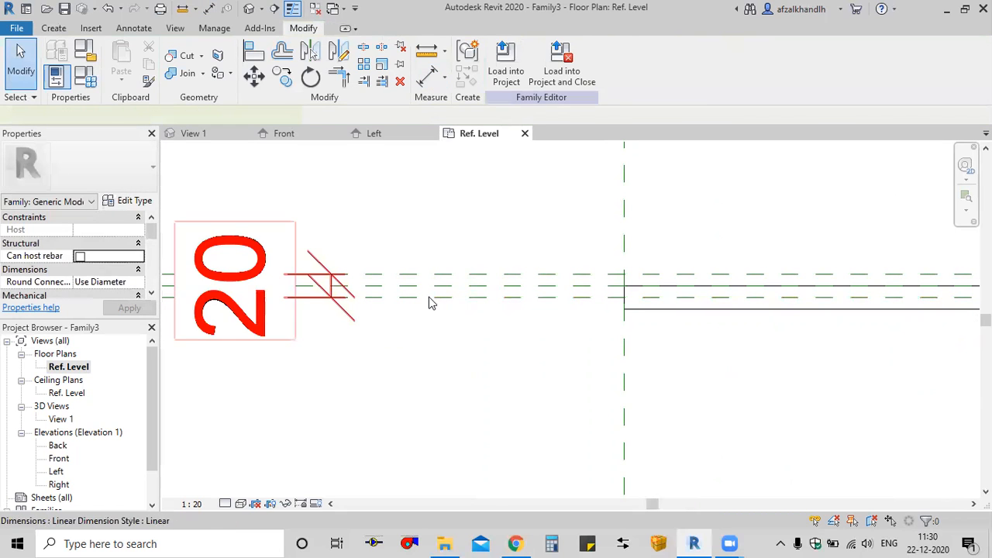
# Lock the dimension between the offset planes and label it with a new instance family parameter named Depth
pyautogui.click(429, 299)
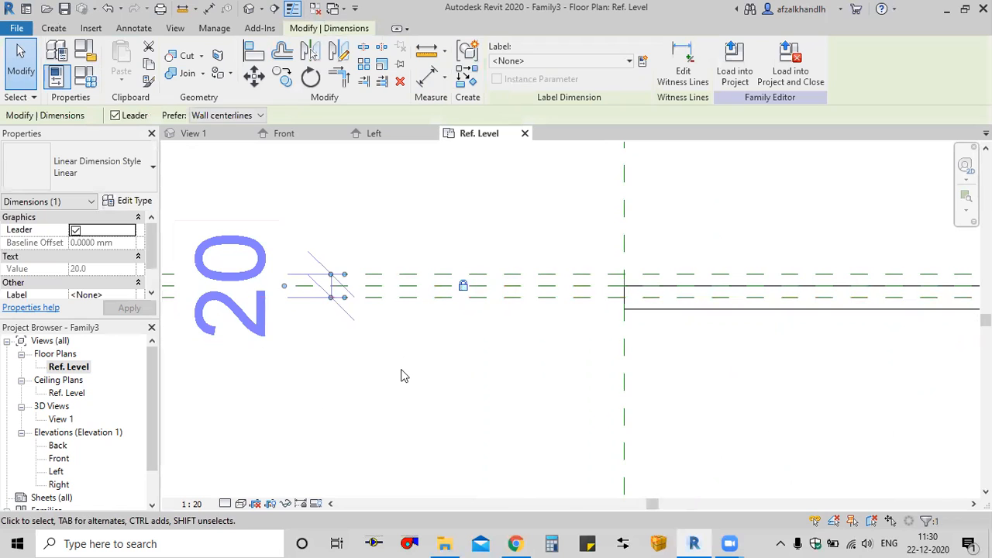
pyautogui.scroll(-2, 401, 376)
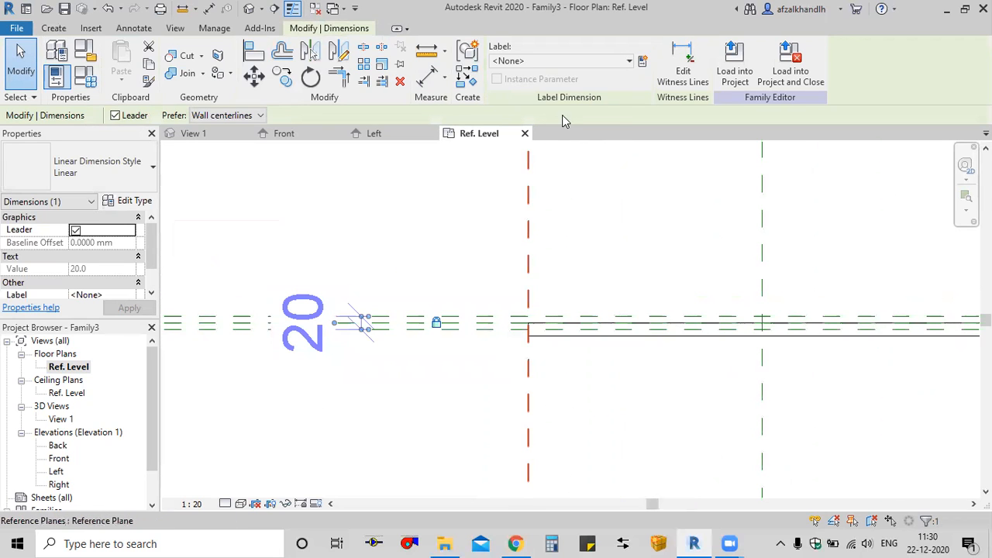
pyautogui.click(642, 60)
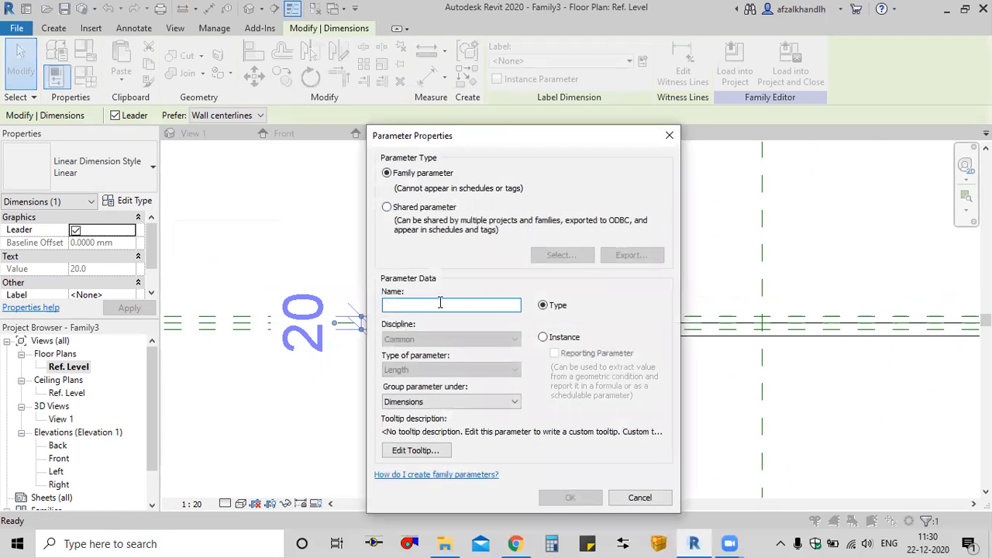
pyautogui.write('Depth')
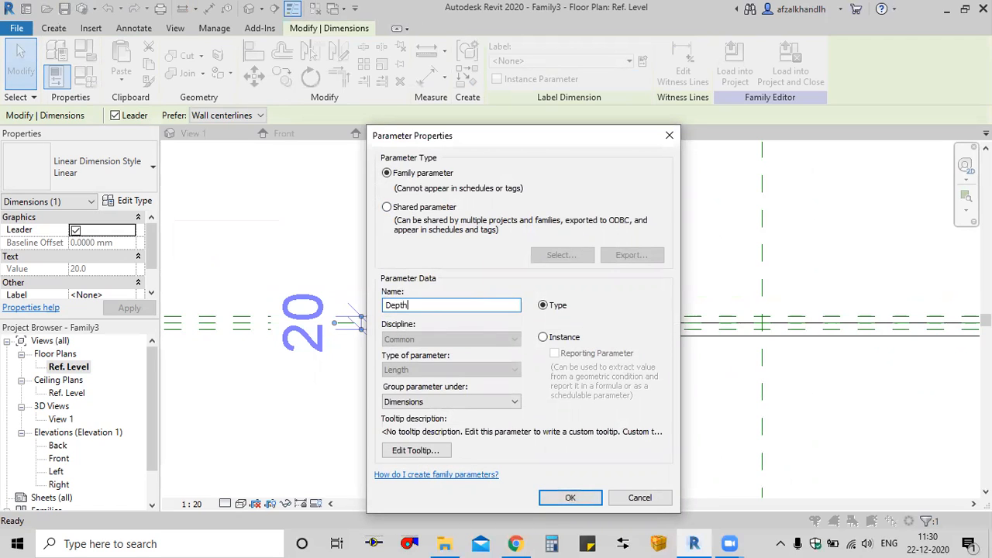
pyautogui.click(543, 337)
pyautogui.click(569, 499)
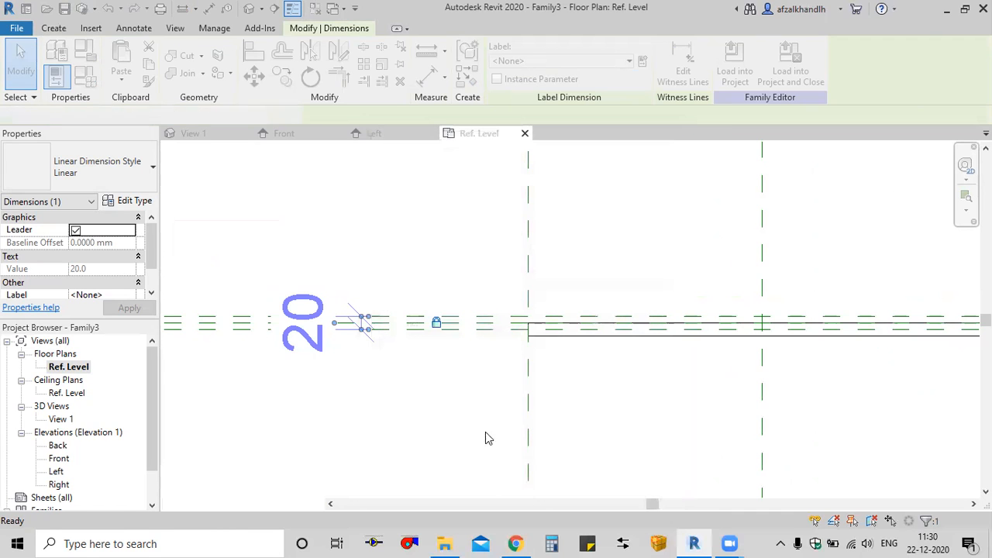
pyautogui.click(408, 377)
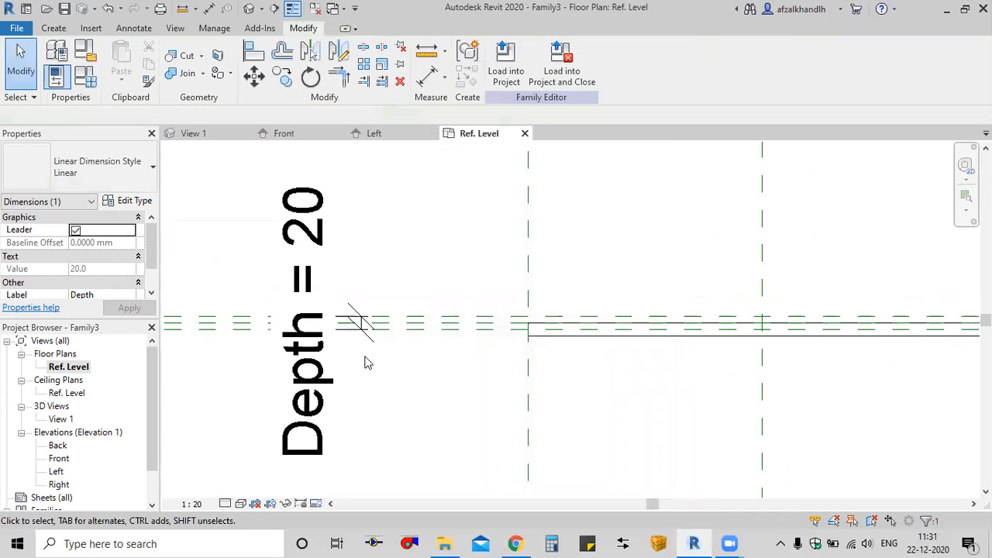
# In the Ref. Level plan, align the extrusion's back edge to the back offset reference plane and lock the alignment
pyautogui.scroll(-2, 424, 372)
pyautogui.moveTo(555, 361); pyautogui.dragTo(476, 383, button='middle')
pyautogui.scroll(2, 458, 365)
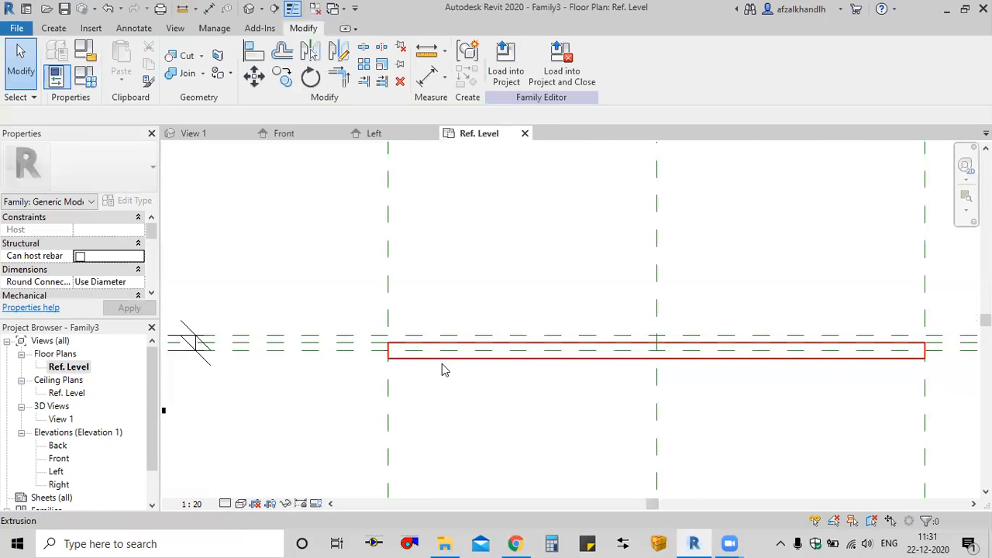
pyautogui.scroll(2, 454, 362)
pyautogui.scroll(1, 403, 344)
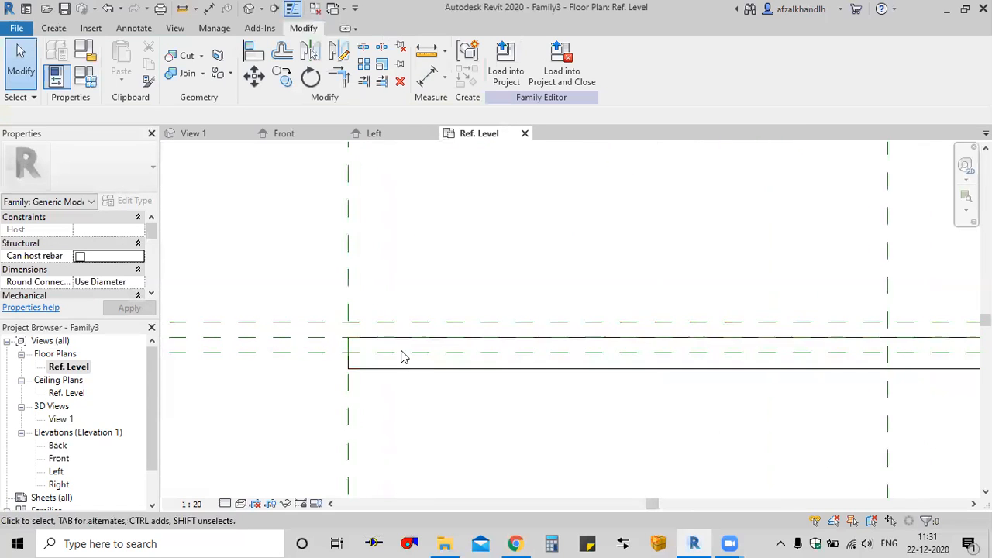
pyautogui.click(256, 60)
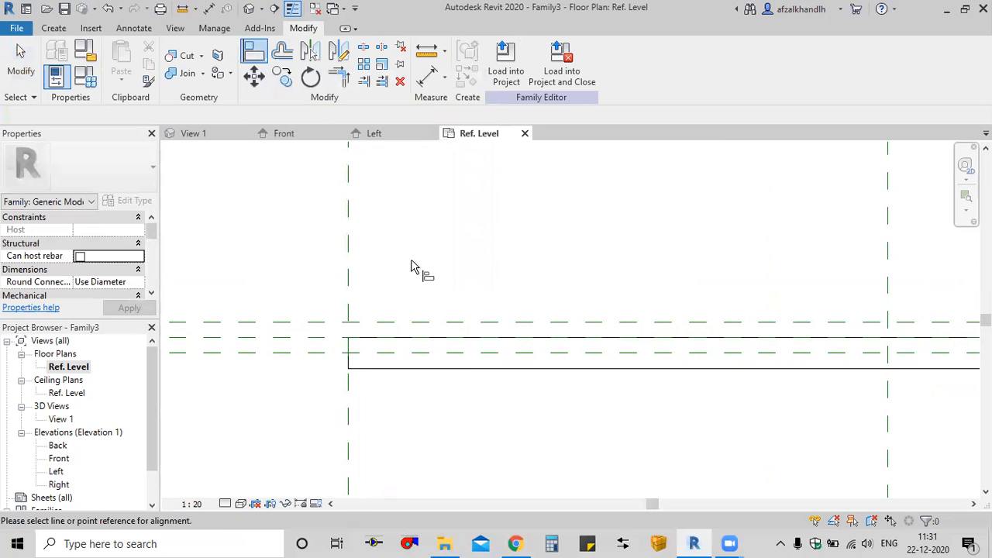
pyautogui.click(420, 322)
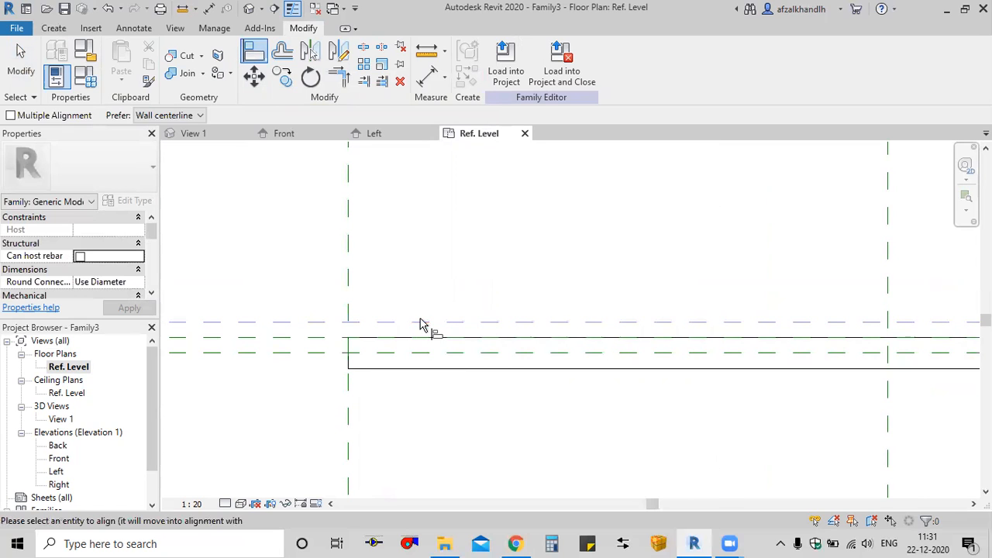
pyautogui.click(430, 338)
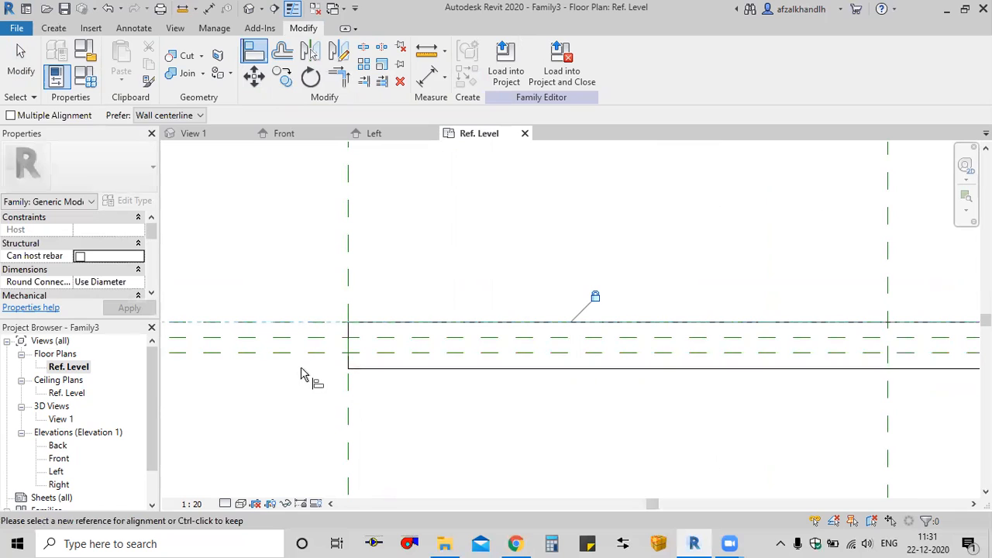
# Align the extrusion's front edge to the front offset reference plane, lock it, and end the Align command
pyautogui.click(316, 354)
pyautogui.click(465, 373)
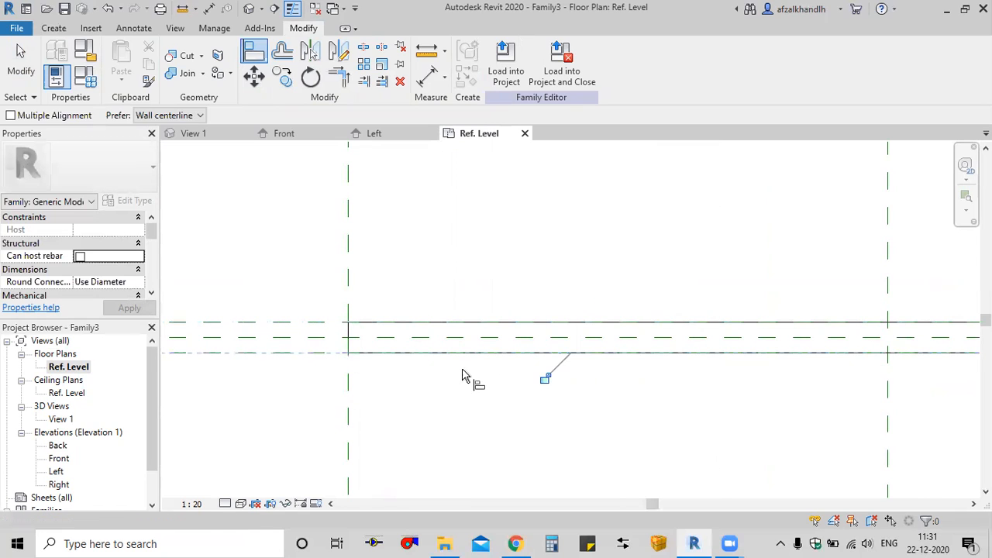
pyautogui.click(547, 380)
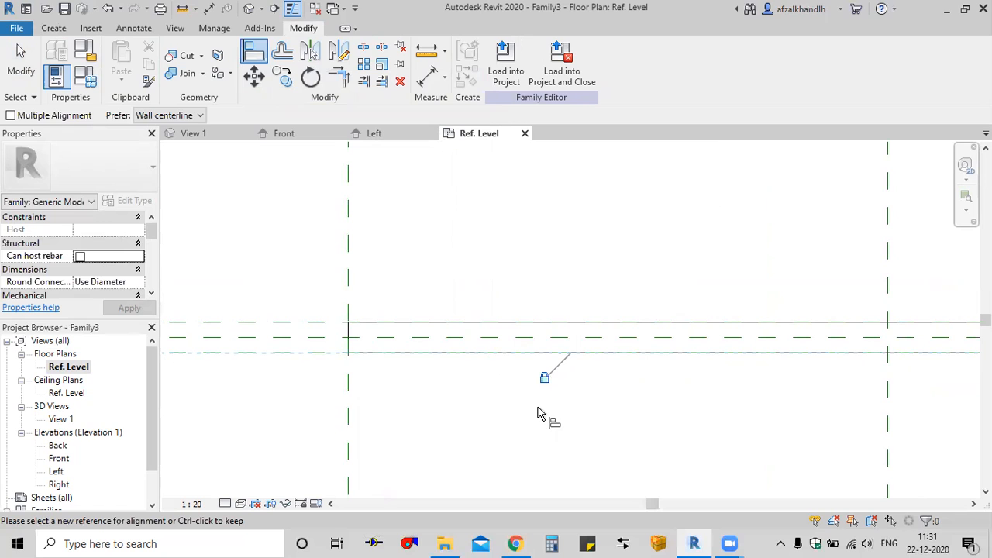
pyautogui.scroll(-5, 536, 407)
pyautogui.moveTo(435, 403); pyautogui.dragTo(555, 398, button='middle')
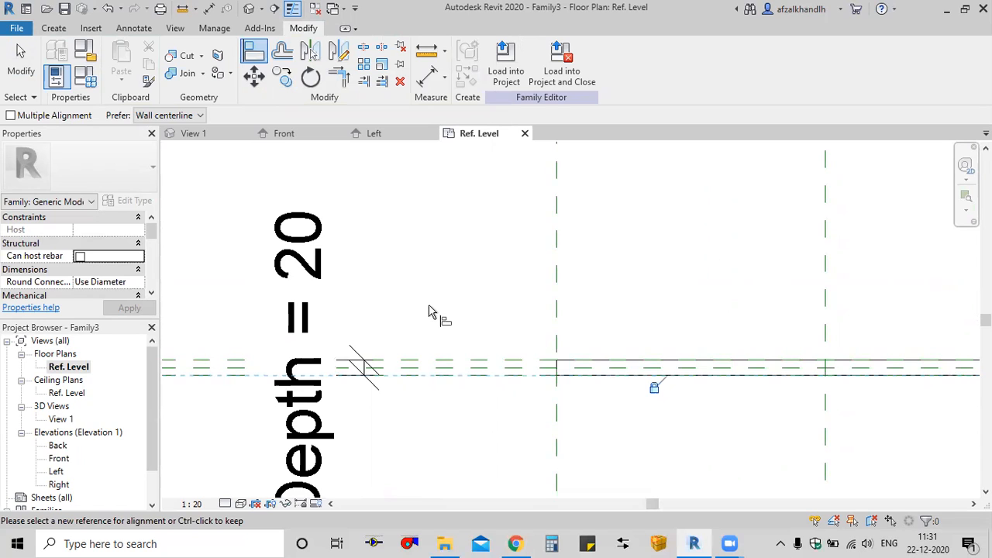
pyautogui.scroll(-3, 432, 311)
pyautogui.moveTo(414, 318); pyautogui.dragTo(408, 313, button='middle')
pyautogui.press('Escape')
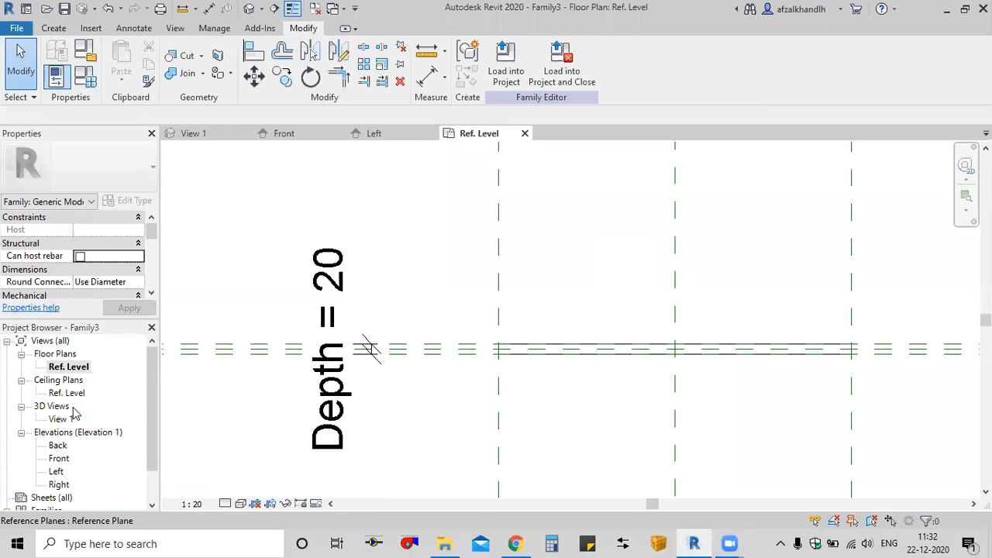
# In 3D View 1, place a duct connector on the front face of the extrusion
pyautogui.click(191, 134)
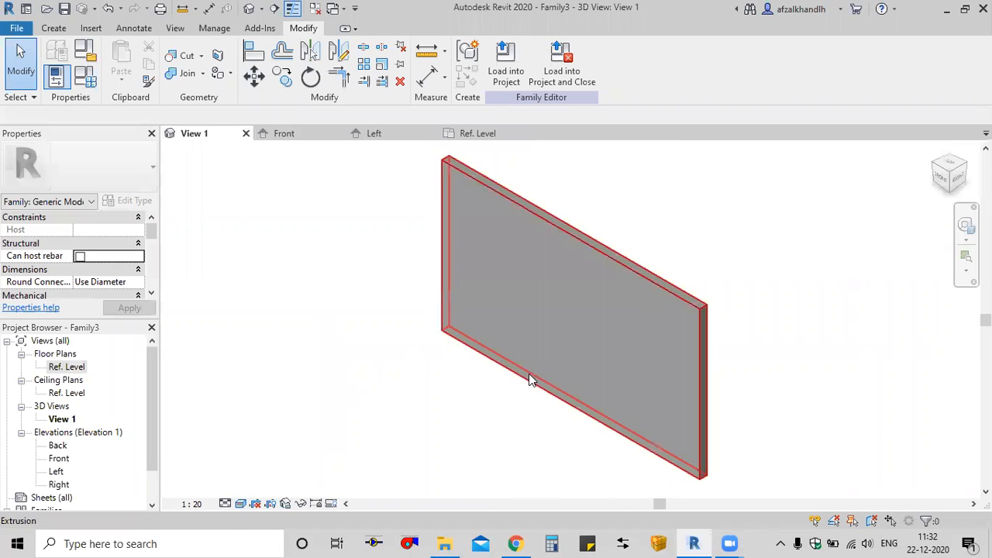
pyautogui.scroll(-1, 529, 380)
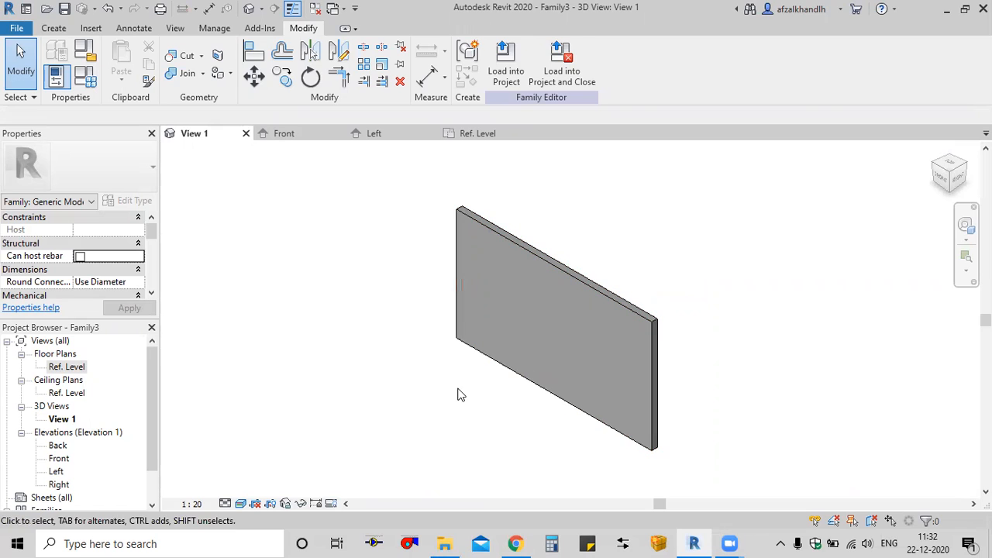
pyautogui.click(54, 28)
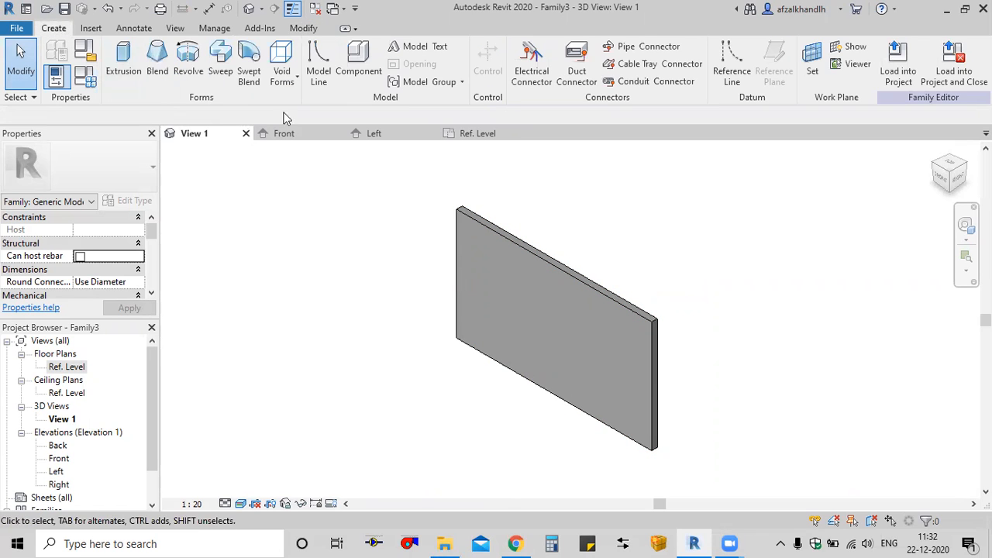
pyautogui.click(579, 71)
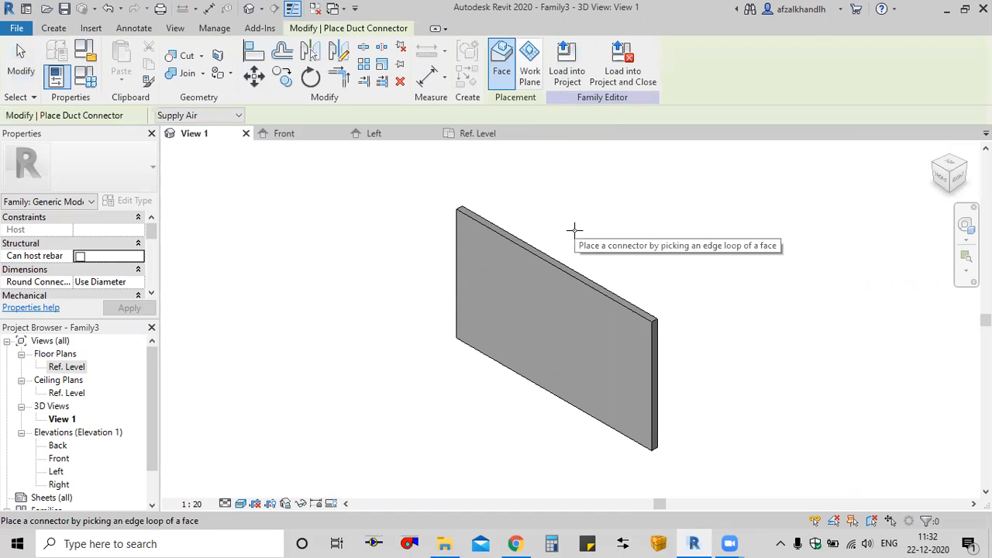
pyautogui.scroll(3, 540, 277)
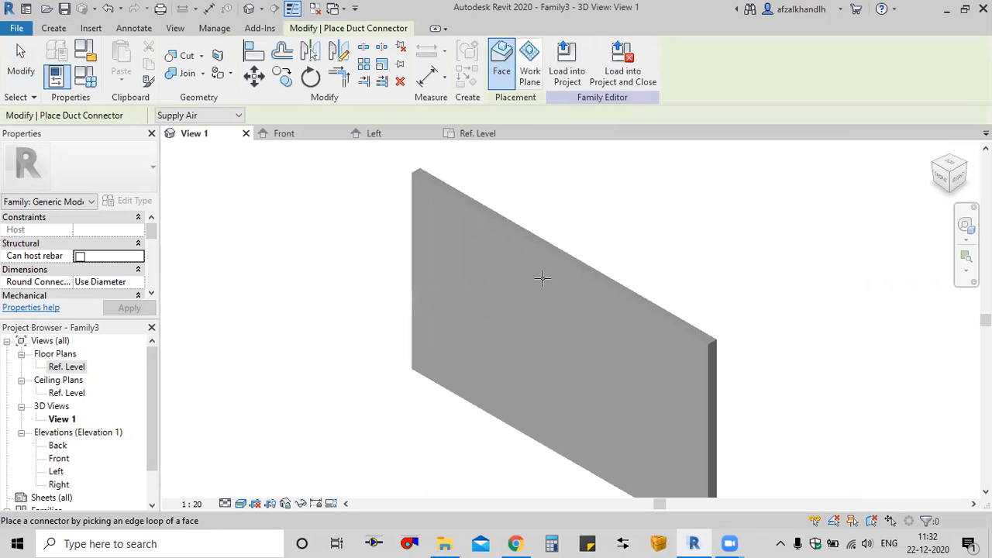
pyautogui.click(500, 228)
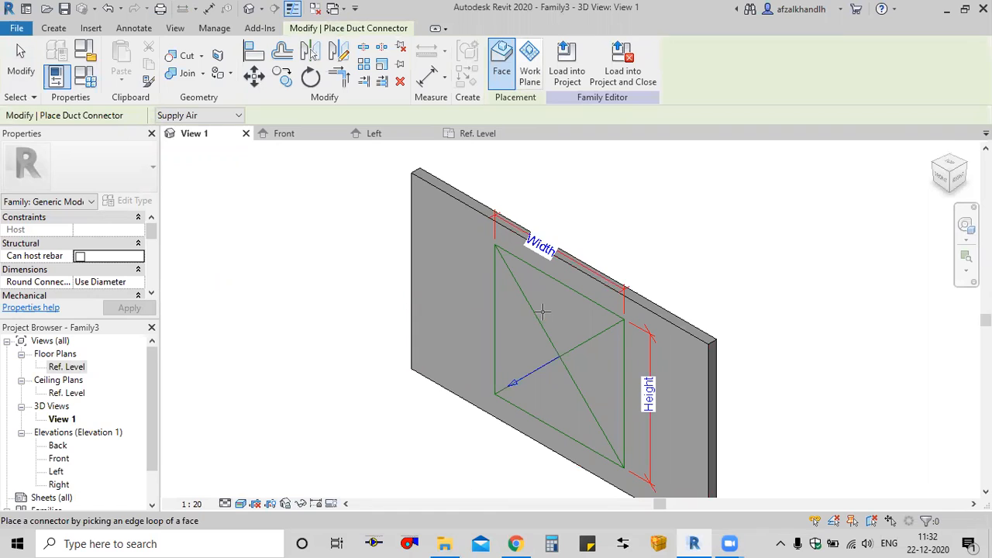
pyautogui.press('Escape')
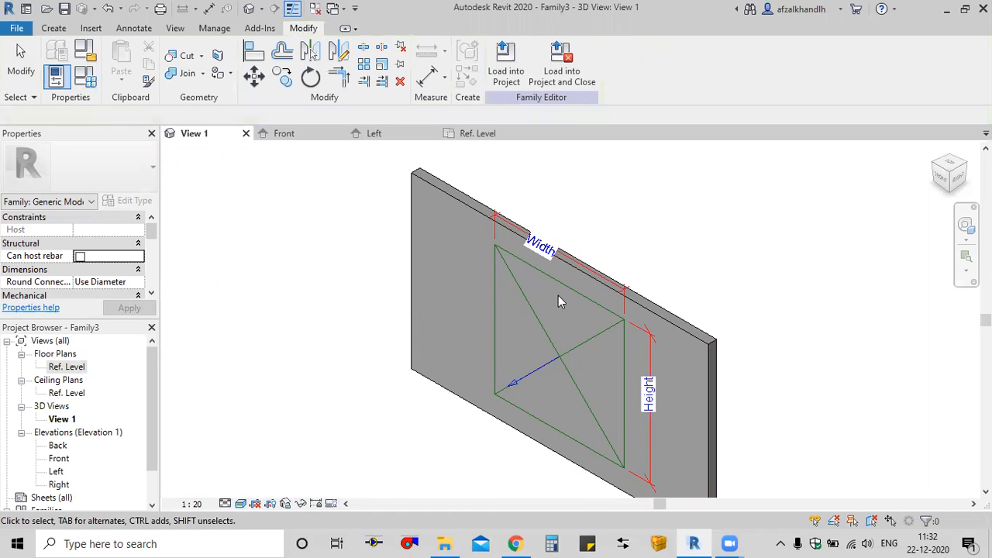
# Associate the front duct connector's Width with the Duct Width parameter and its Height with Duct Height
pyautogui.click(532, 307)
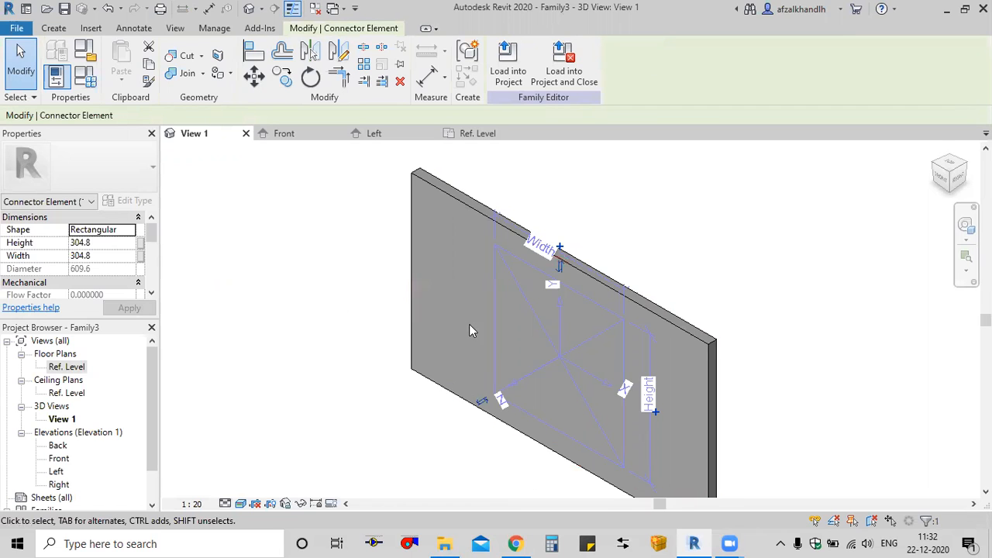
pyautogui.scroll(-1, 469, 324)
pyautogui.moveTo(470, 324); pyautogui.dragTo(439, 271, button='middle')
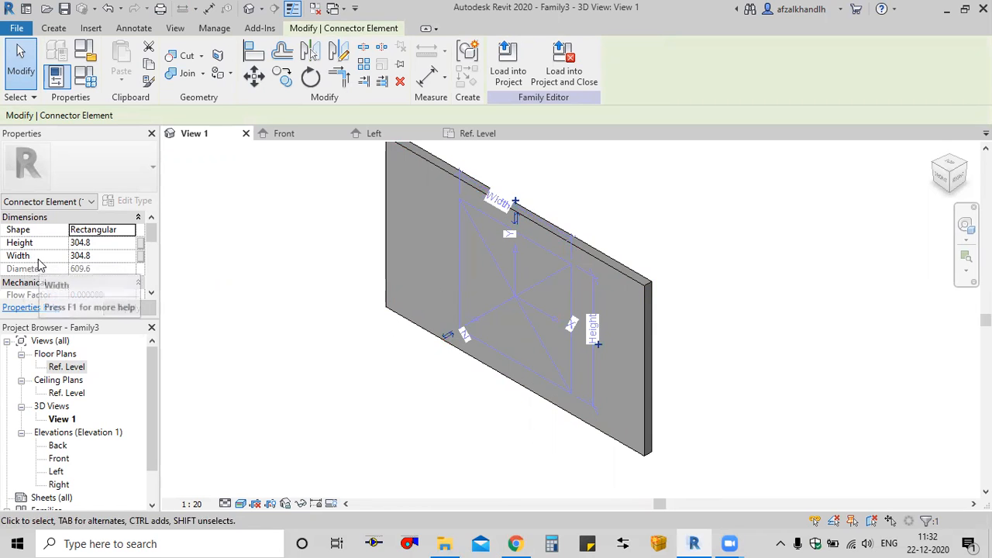
pyautogui.click(140, 256)
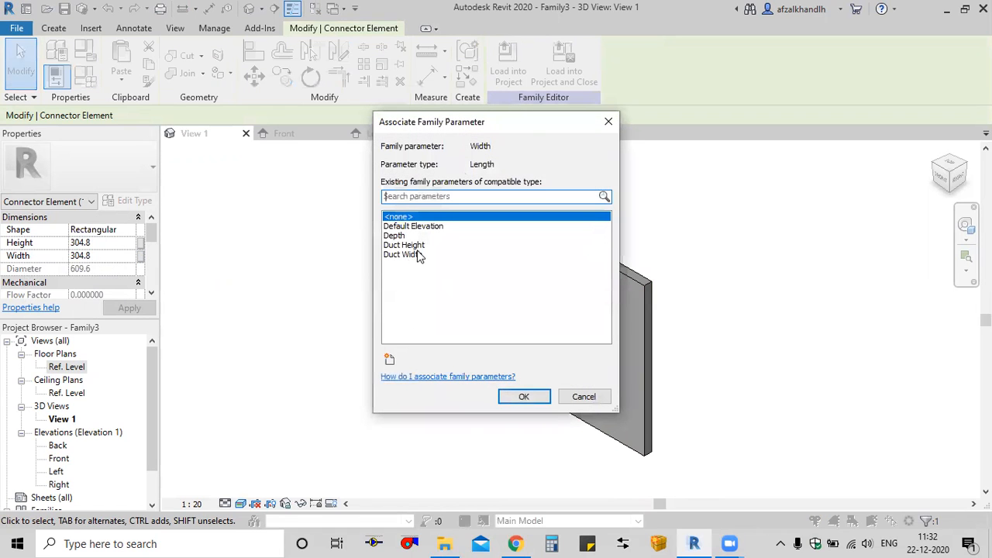
pyautogui.click(411, 255)
pyautogui.click(523, 397)
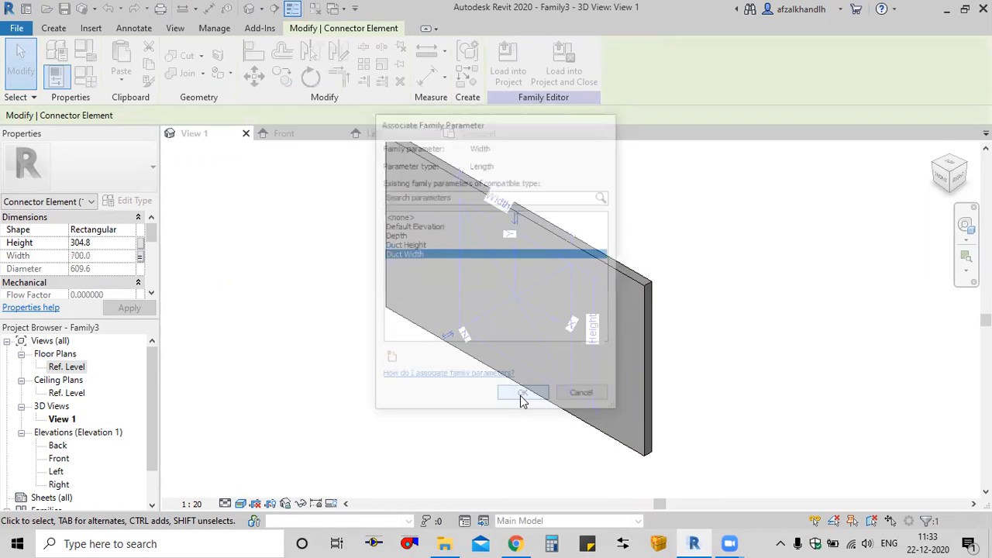
pyautogui.click(140, 243)
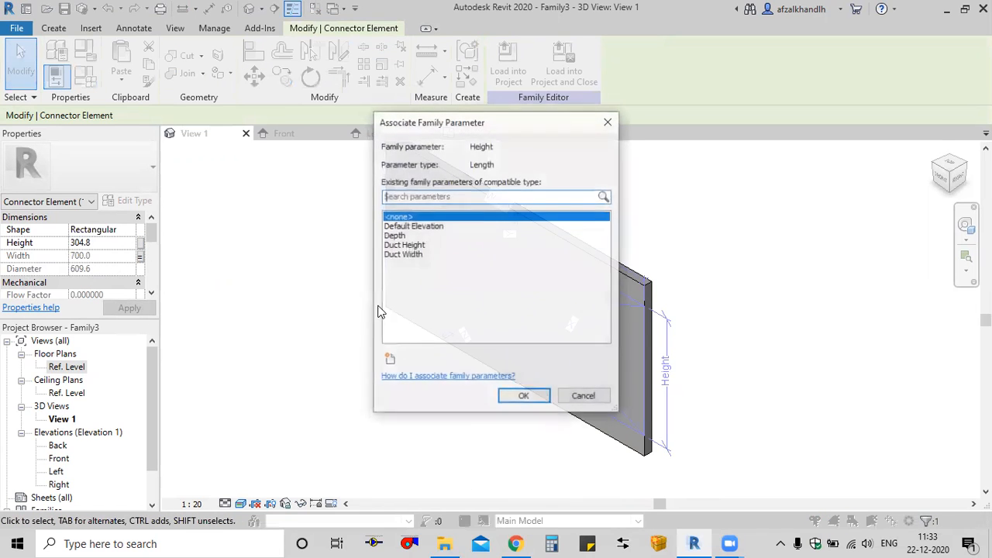
pyautogui.click(405, 246)
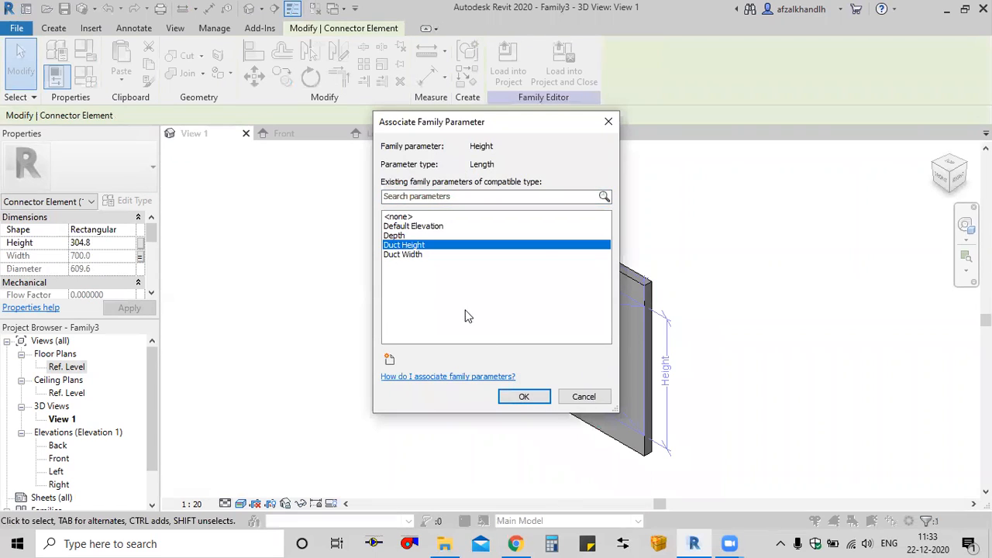
pyautogui.click(521, 399)
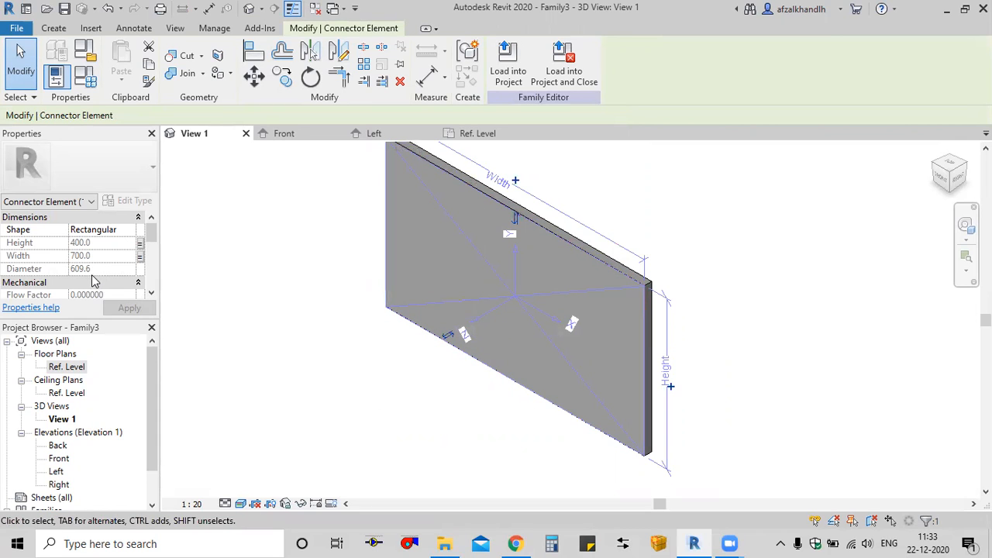
# Set the front duct connector's System Classification to Global
pyautogui.scroll(-3, 88, 269)
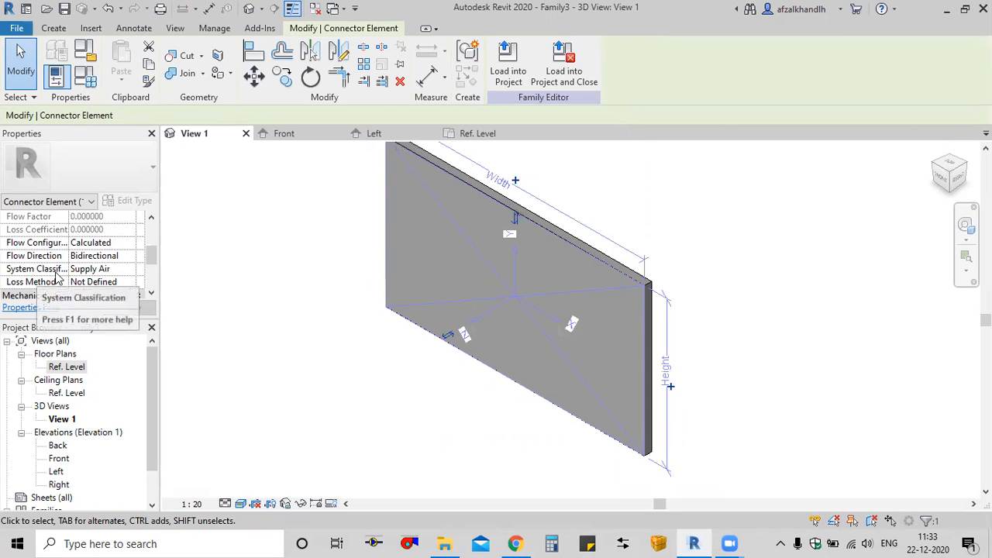
pyautogui.click(131, 271)
pyautogui.click(129, 269)
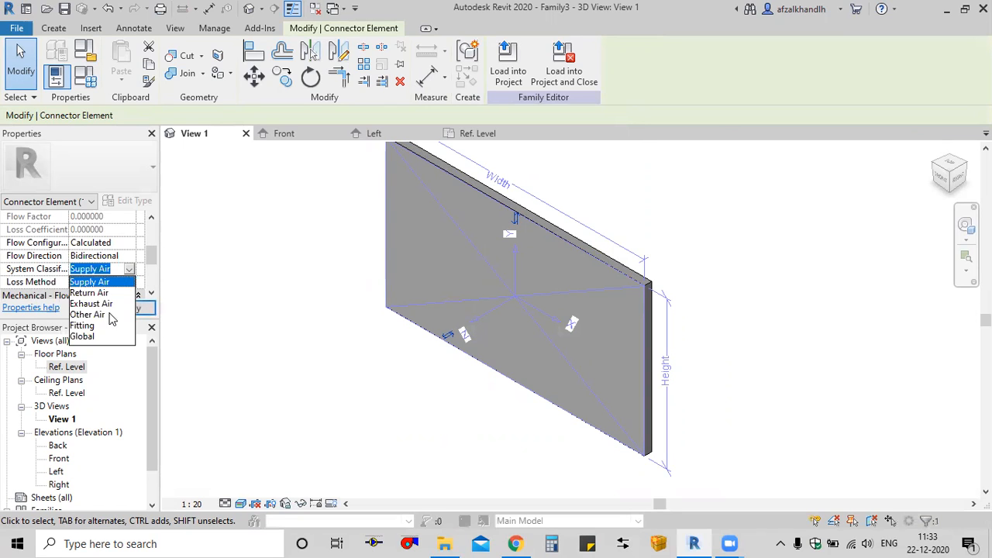
pyautogui.click(97, 335)
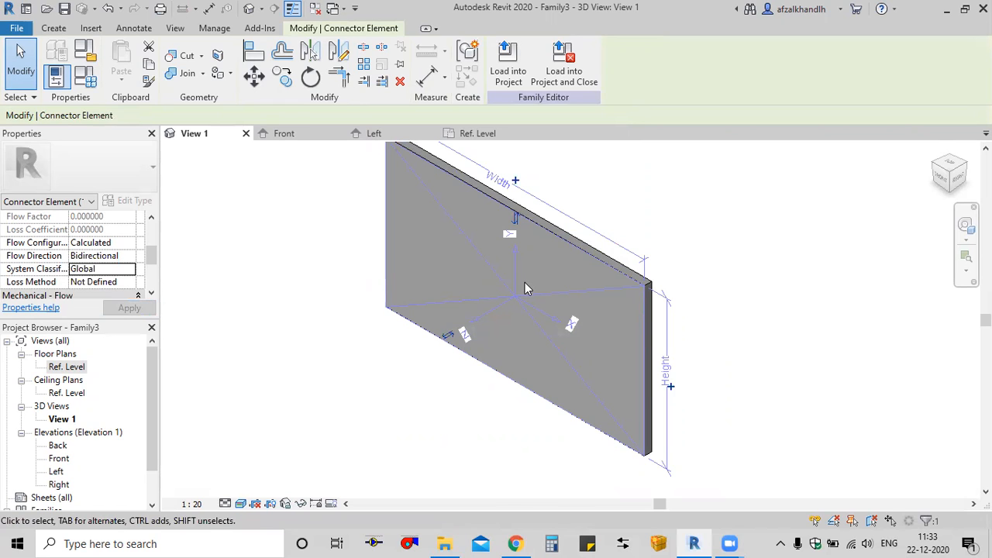
# Place a second duct connector on the back face of the extrusion
pyautogui.keyDown('shift'); pyautogui.moveTo(560, 311); pyautogui.dragTo(396, 292, button='middle'); pyautogui.keyUp('shift')
pyautogui.moveTo(563, 377); pyautogui.dragTo(522, 358, button='middle')
pyautogui.click(631, 468)
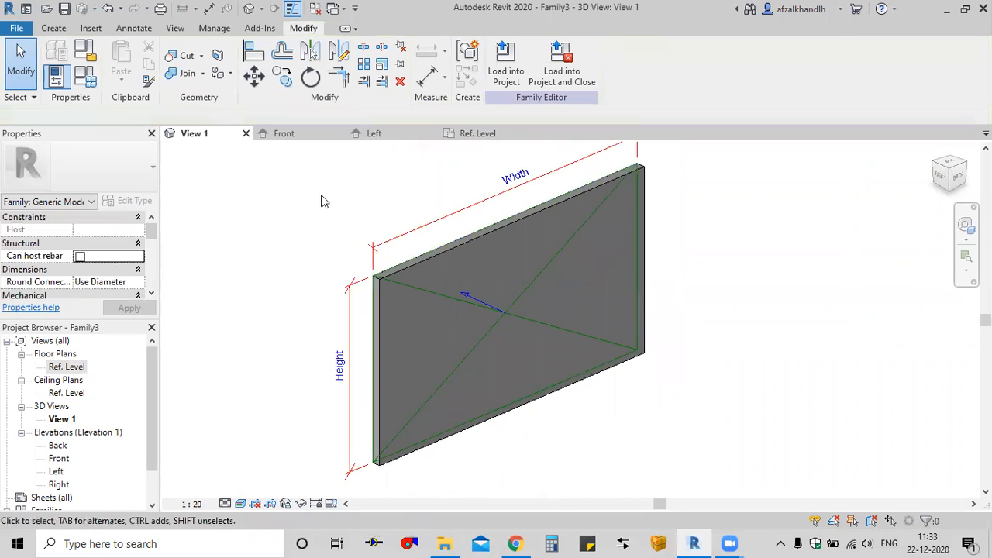
pyautogui.click(53, 28)
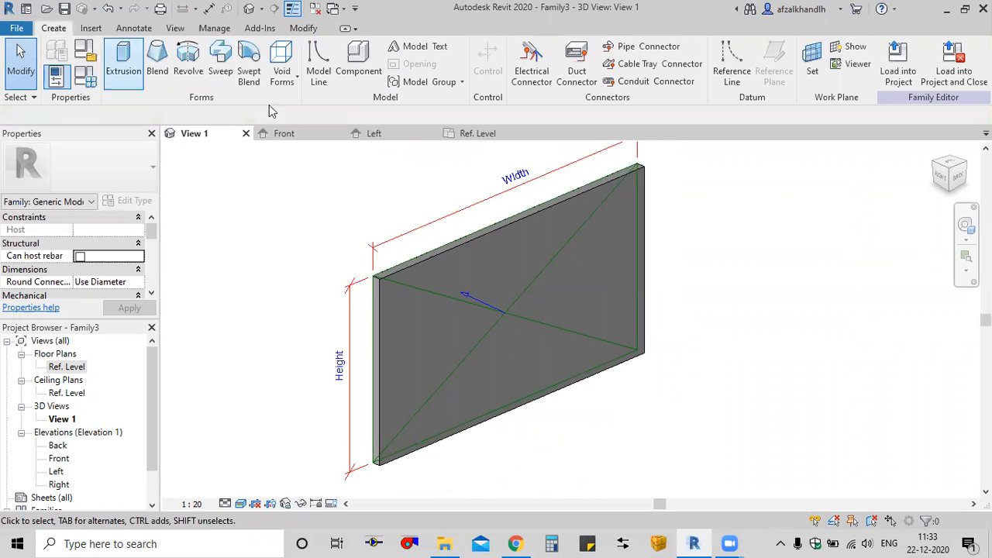
pyautogui.click(576, 71)
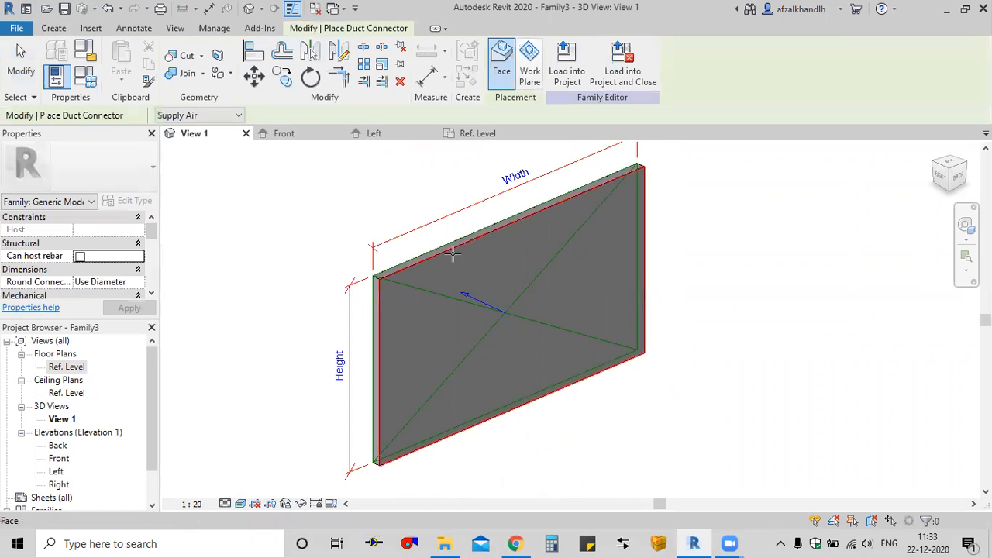
pyautogui.click(454, 254)
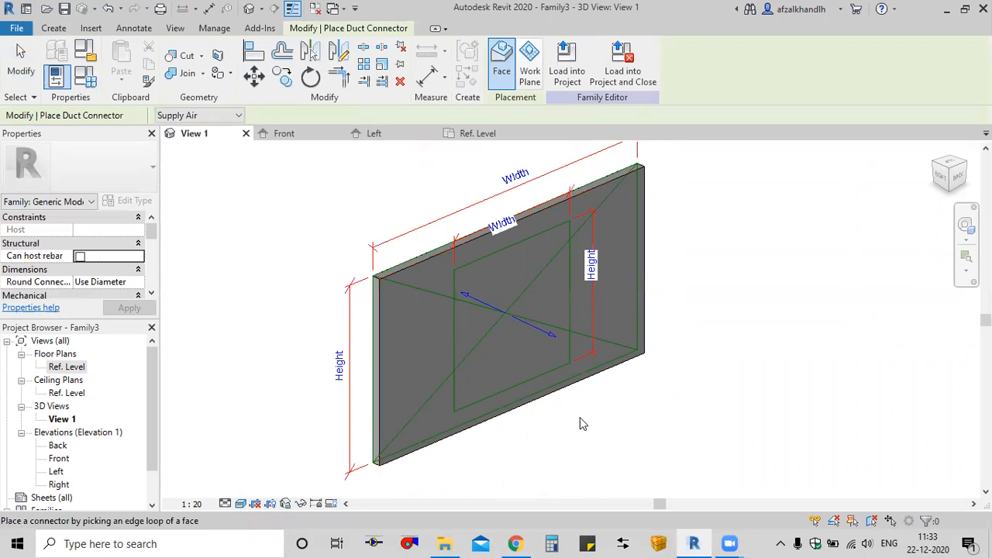
pyautogui.press('Escape')
# Associate the back duct connector's Height with the Duct Height parameter and its Width with Duct Width
pyautogui.click(512, 387)
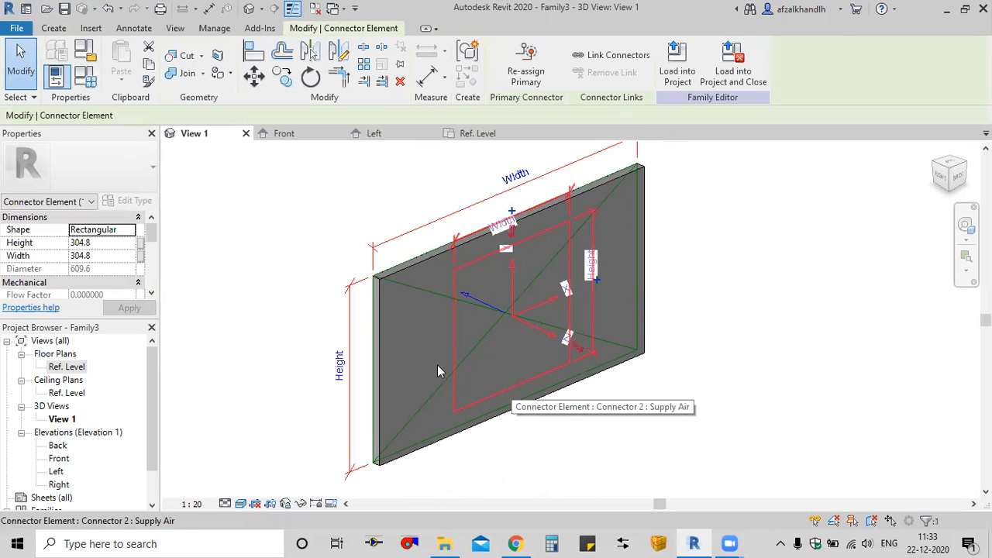
pyautogui.click(141, 242)
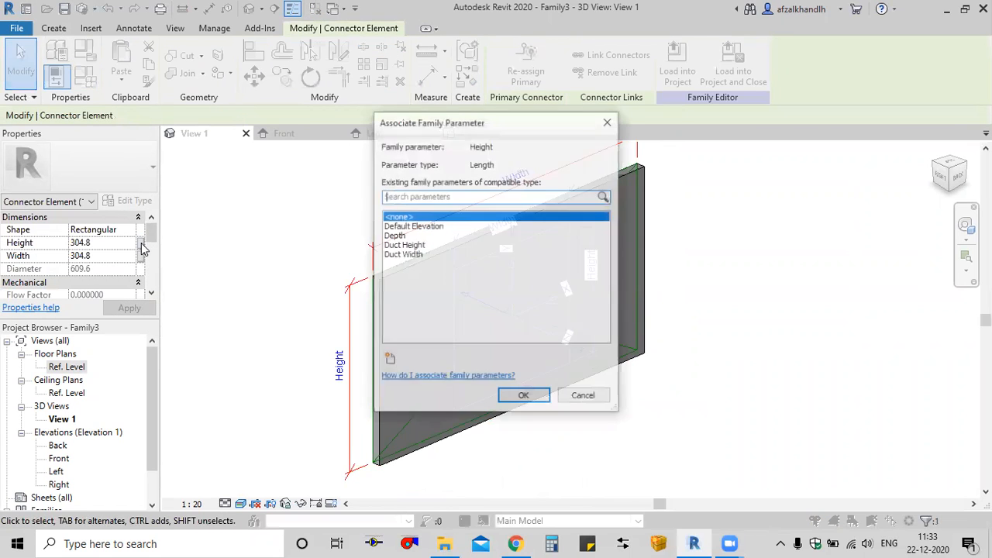
pyautogui.click(403, 245)
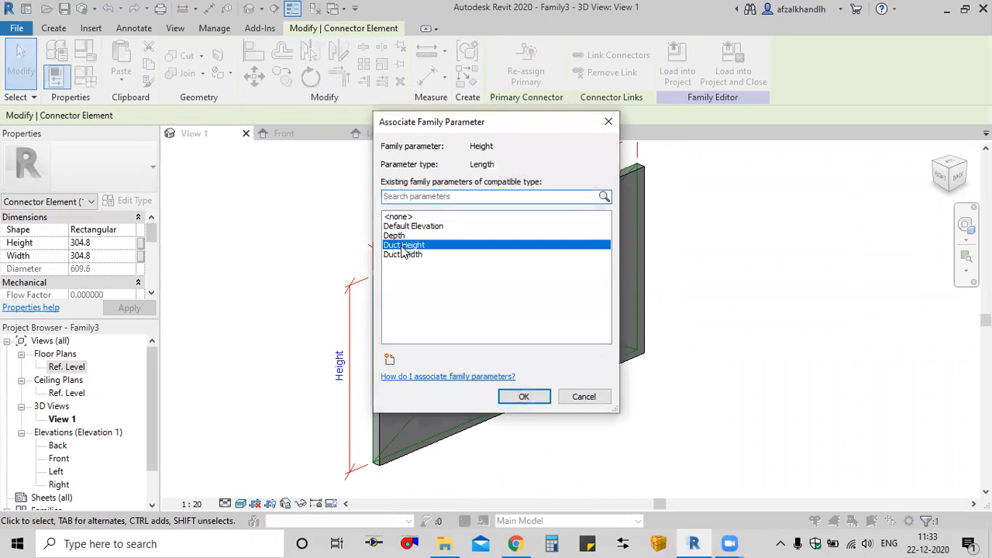
pyautogui.click(519, 397)
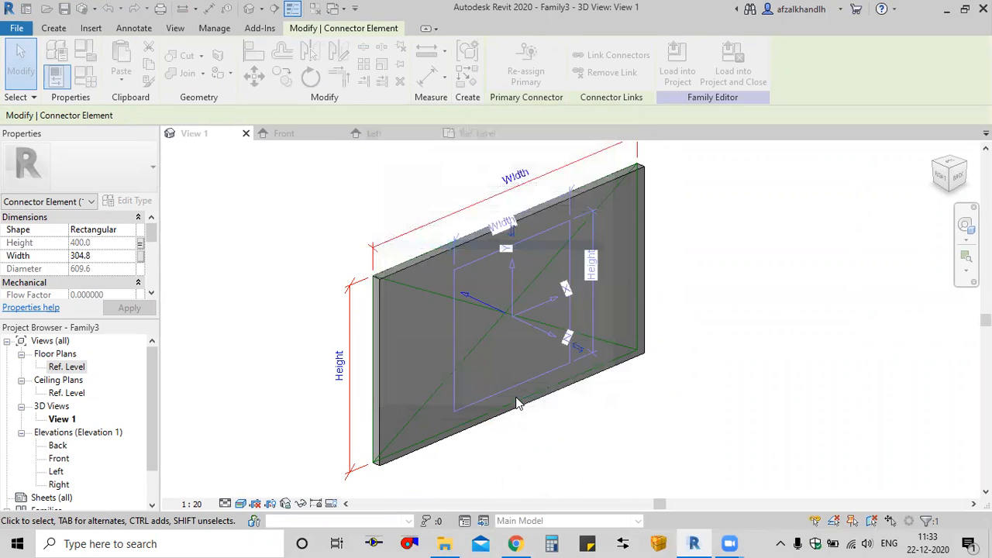
pyautogui.click(139, 257)
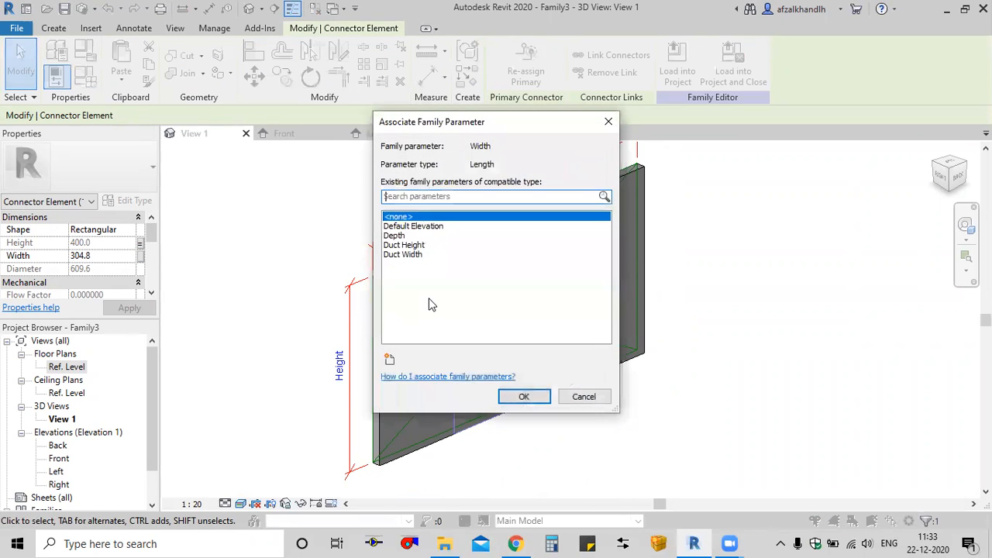
pyautogui.click(411, 253)
pyautogui.click(524, 397)
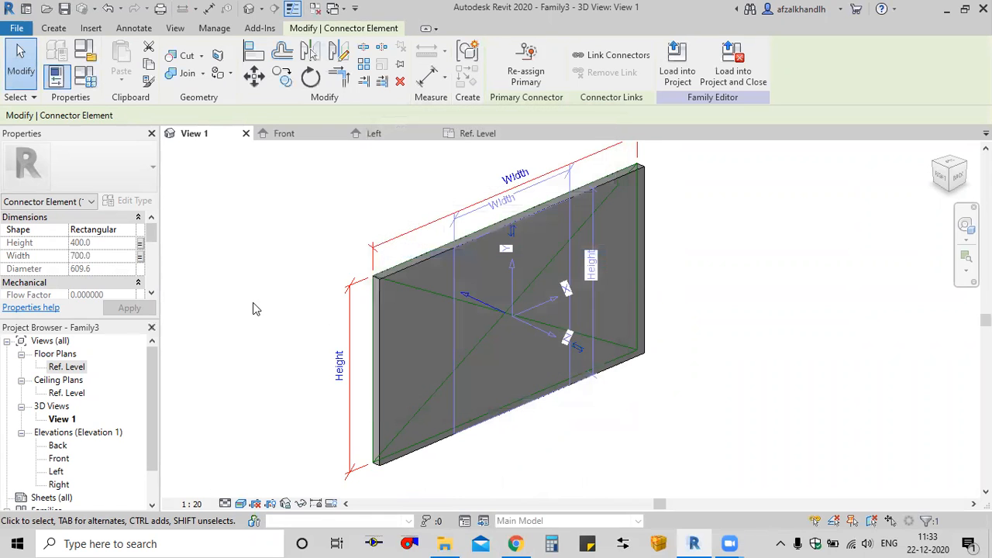
# Set the back duct connector's System Classification to Global
pyautogui.scroll(-2, 132, 270)
pyautogui.scroll(-1, 132, 270)
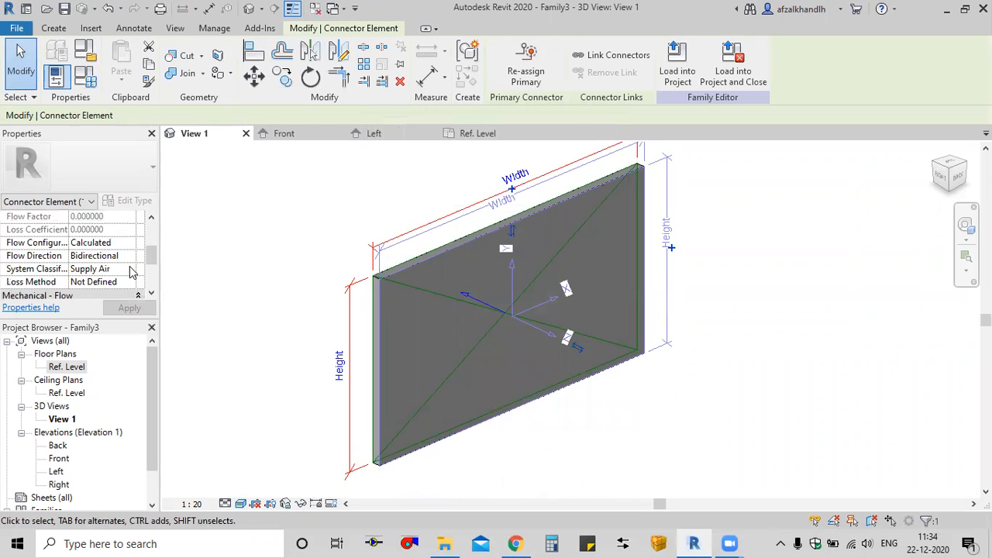
pyautogui.click(109, 269)
pyautogui.click(129, 269)
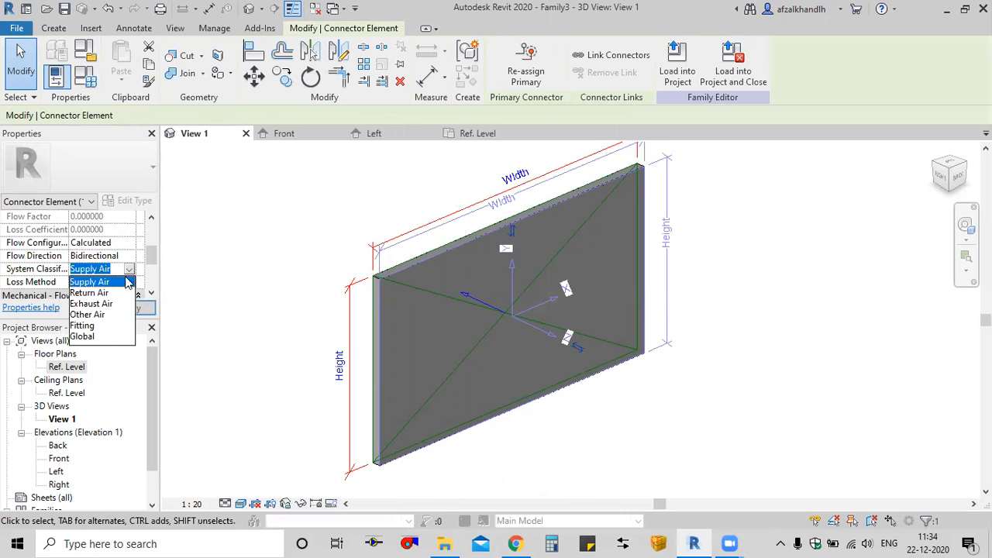
pyautogui.click(106, 336)
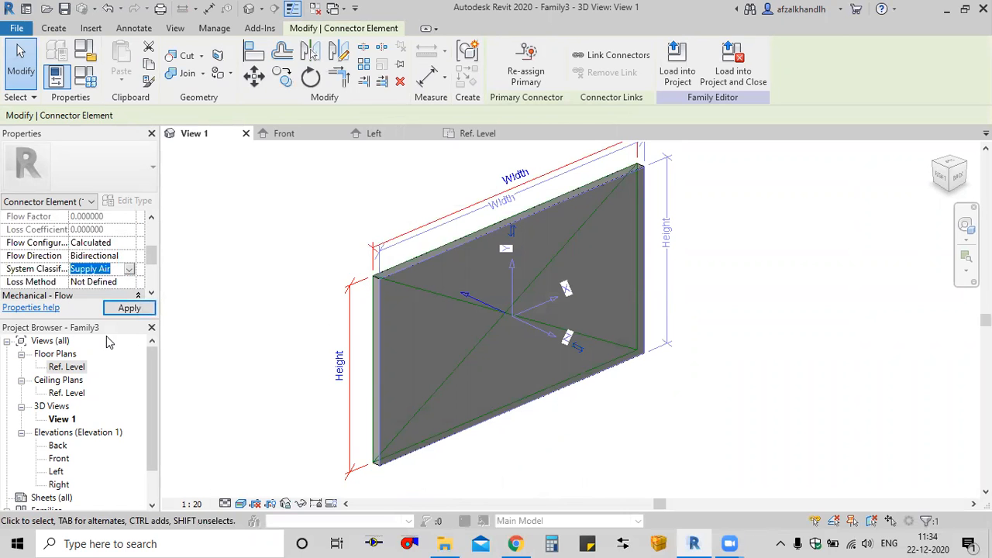
pyautogui.click(281, 375)
# Set the 3D view's visual style to Wireframe so both duct connectors can be picked
pyautogui.keyDown('shift'); pyautogui.moveTo(300, 469); pyautogui.dragTo(459, 485, button='middle'); pyautogui.keyUp('shift')
pyautogui.click(481, 297)
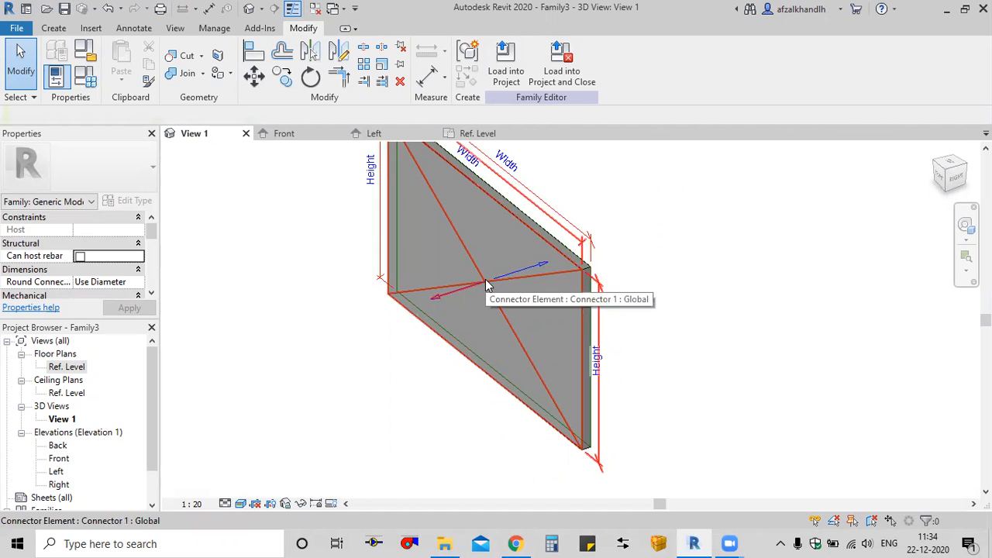
pyautogui.click(486, 282)
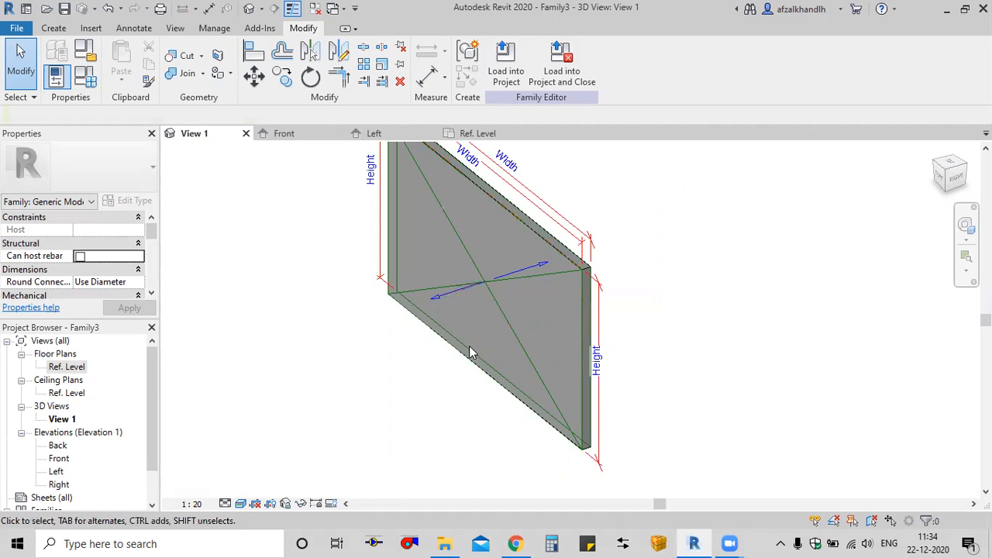
pyautogui.scroll(2, 479, 344)
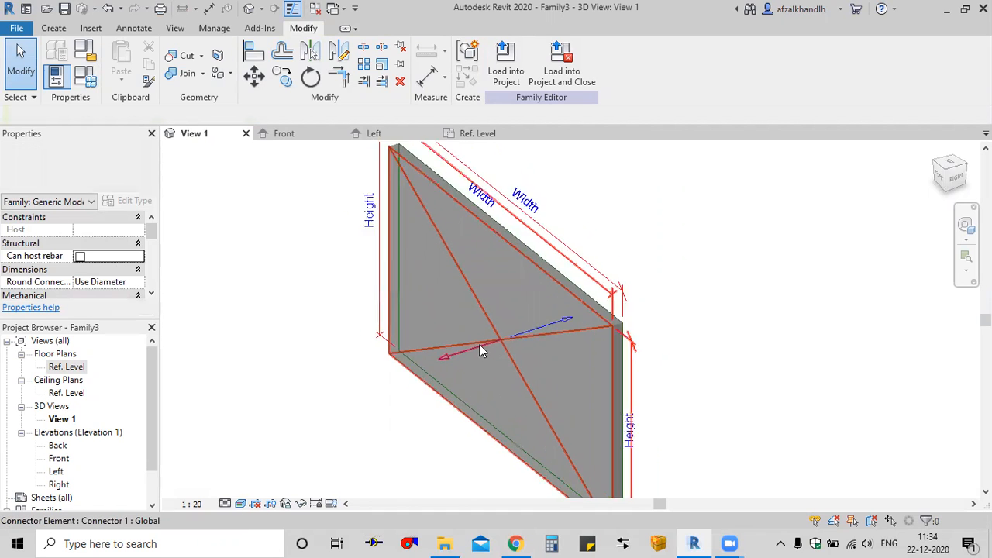
pyautogui.scroll(1, 490, 338)
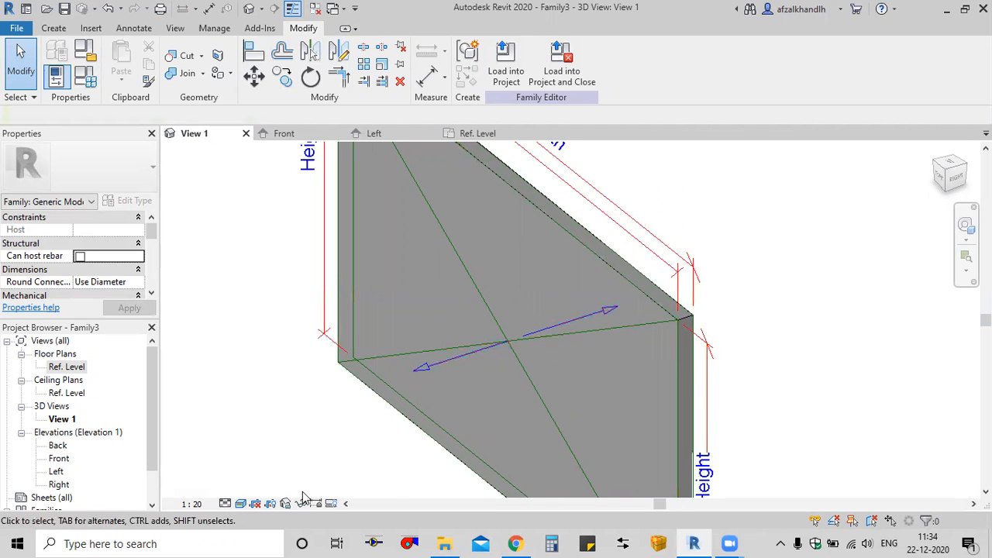
pyautogui.click(240, 503)
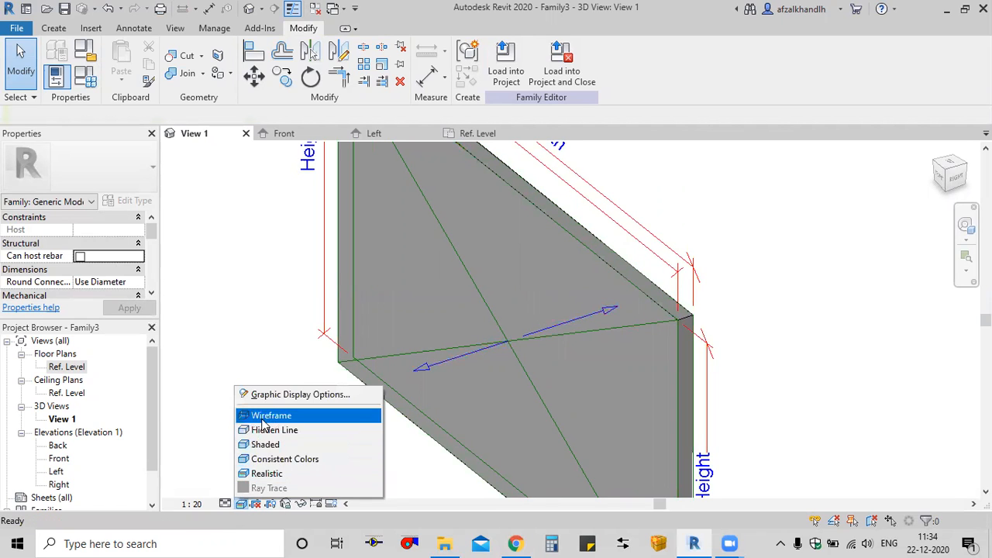
pyautogui.click(266, 416)
pyautogui.scroll(-3, 396, 417)
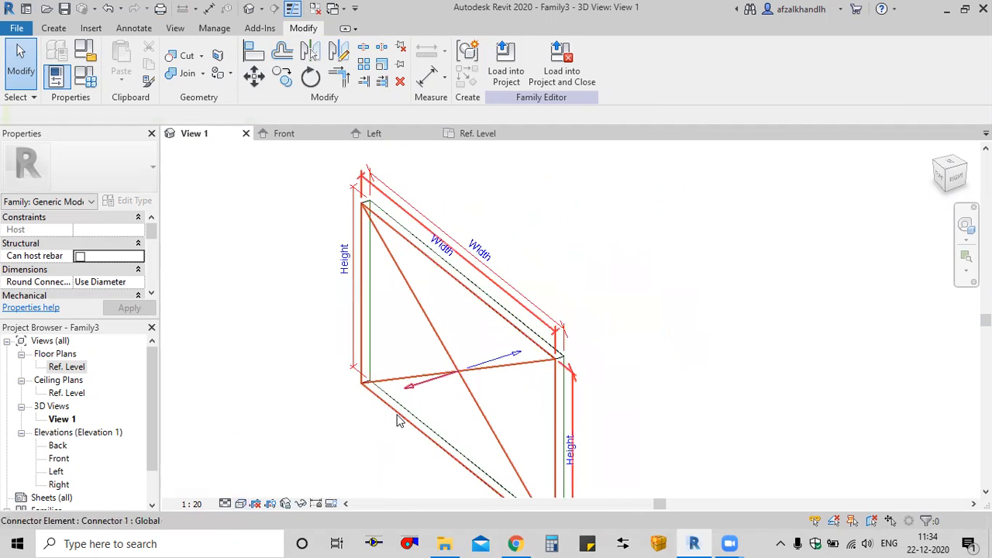
# Link the front duct connector to the back duct connector with Link Connectors
pyautogui.click(421, 339)
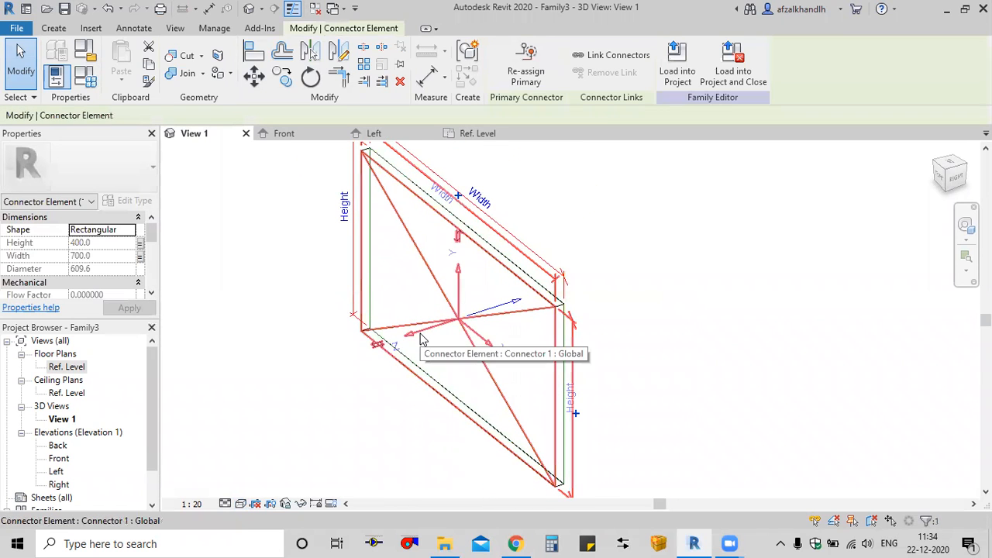
pyautogui.click(609, 58)
pyautogui.click(489, 309)
# Select the back duct connector and examine the link arrows between the two connectors
pyautogui.scroll(5, 487, 325)
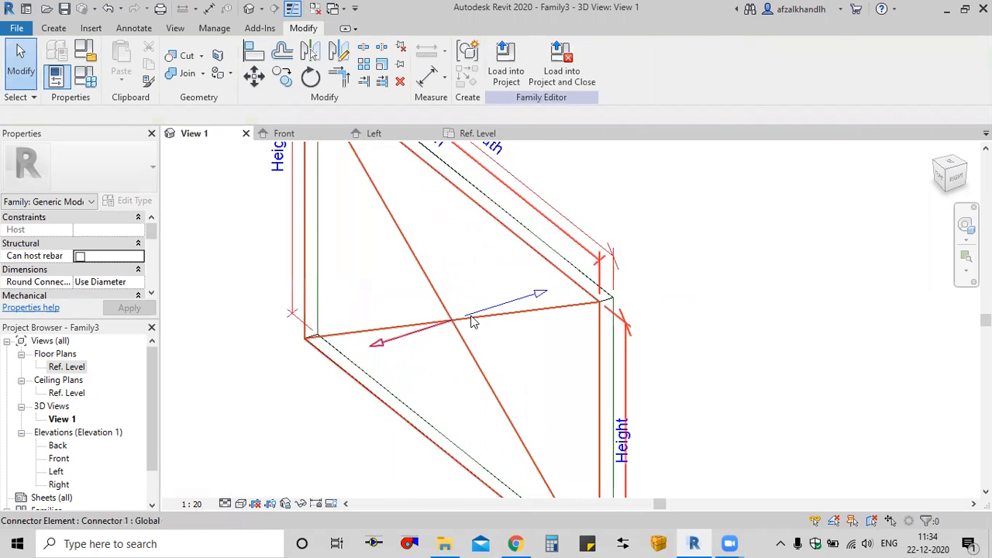
pyautogui.click(473, 316)
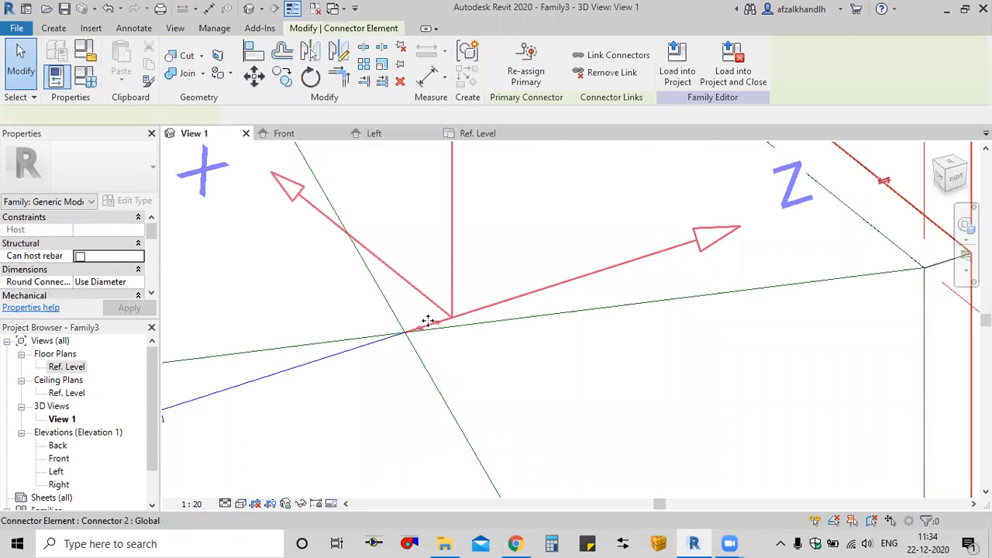
pyautogui.scroll(-3, 421, 328)
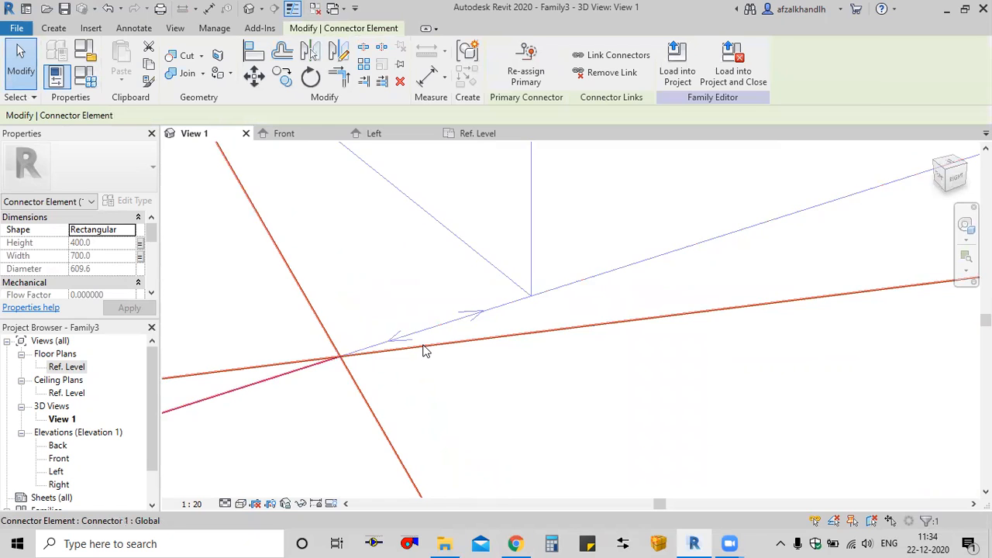
pyautogui.scroll(-3, 425, 350)
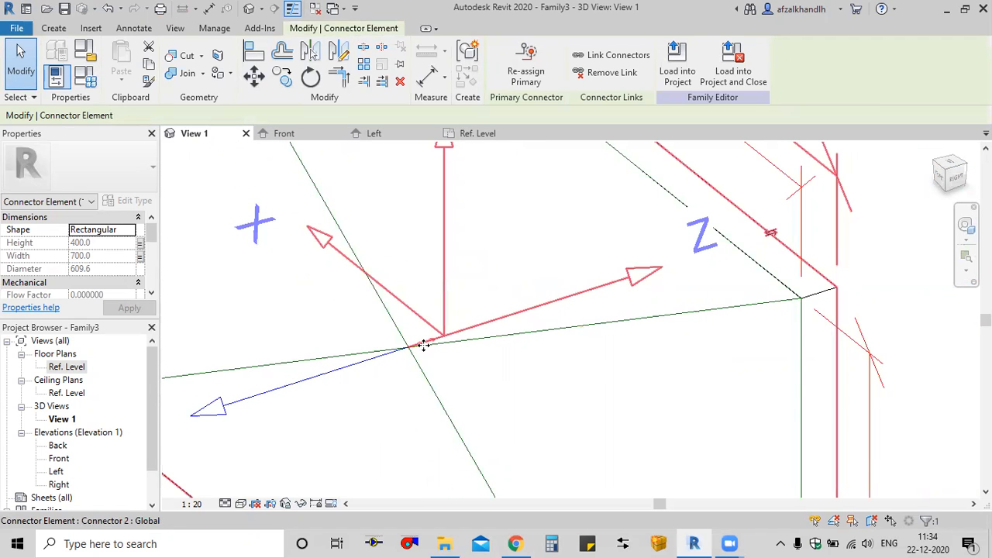
pyautogui.scroll(-3, 448, 363)
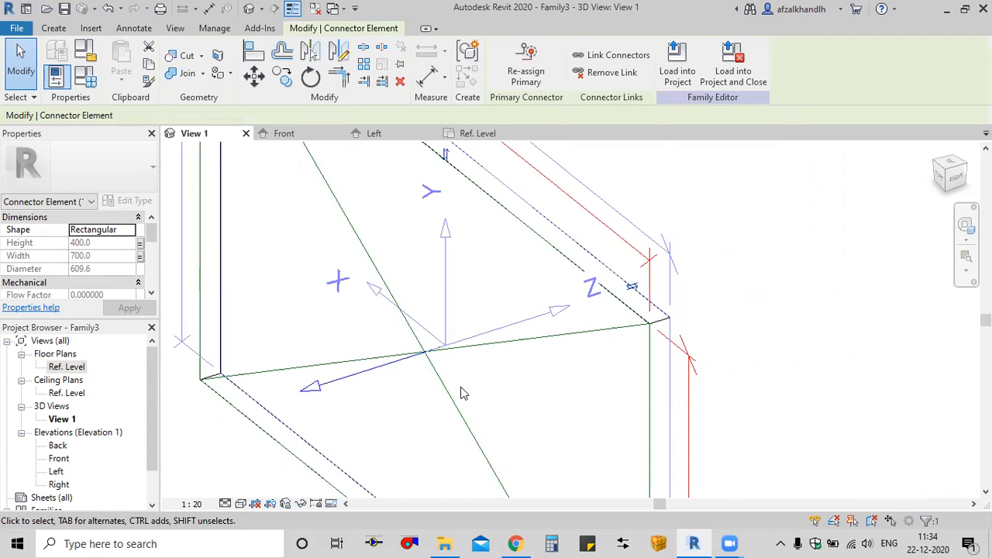
pyautogui.scroll(1, 461, 394)
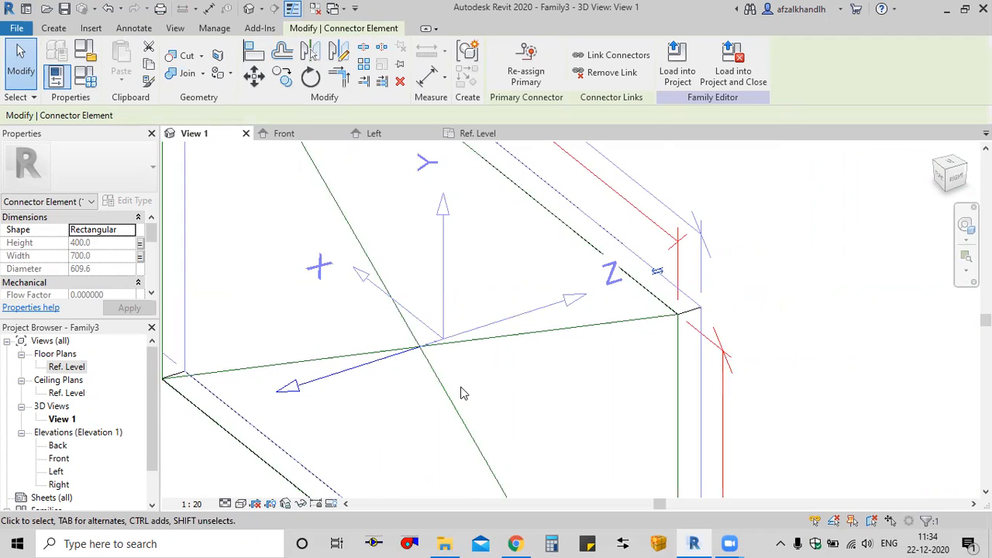
pyautogui.scroll(-5, 464, 393)
pyautogui.moveTo(465, 394); pyautogui.dragTo(494, 321, button='middle')
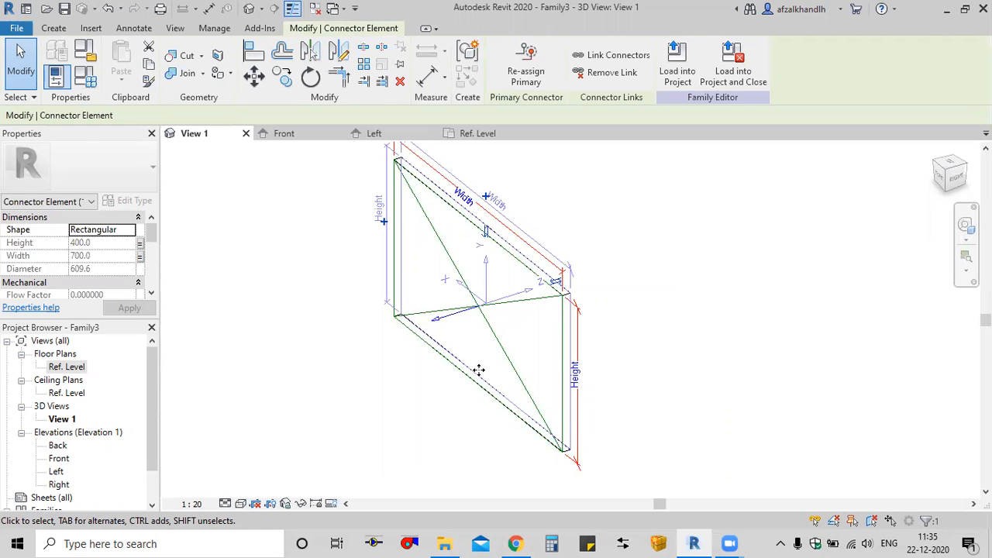
# Open the Front elevation and examine the duct outline with its width and height dimensions
pyautogui.click(284, 133)
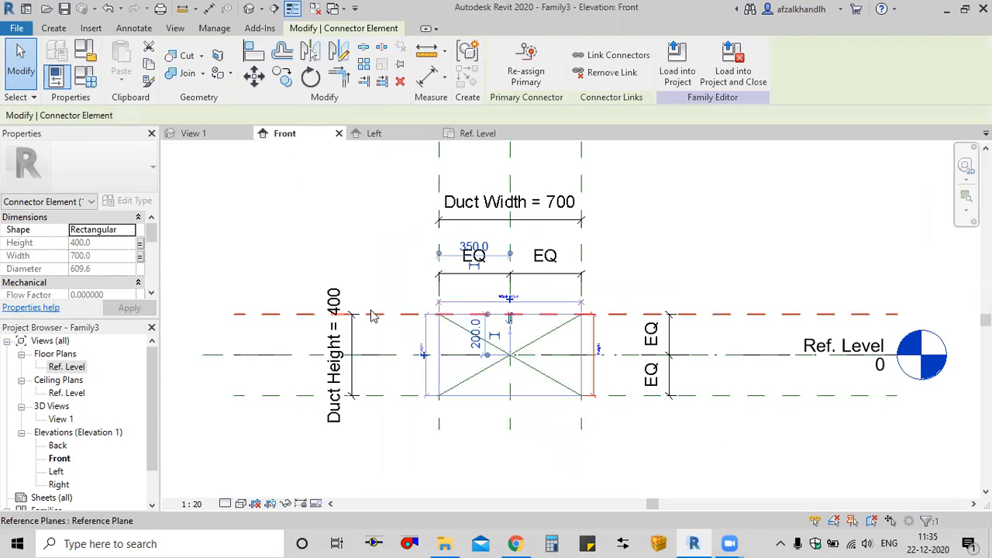
pyautogui.click(517, 455)
pyautogui.scroll(-4, 555, 456)
pyautogui.moveTo(556, 452); pyautogui.dragTo(541, 391, button='middle')
pyautogui.scroll(3, 529, 381)
pyautogui.scroll(-1, 528, 367)
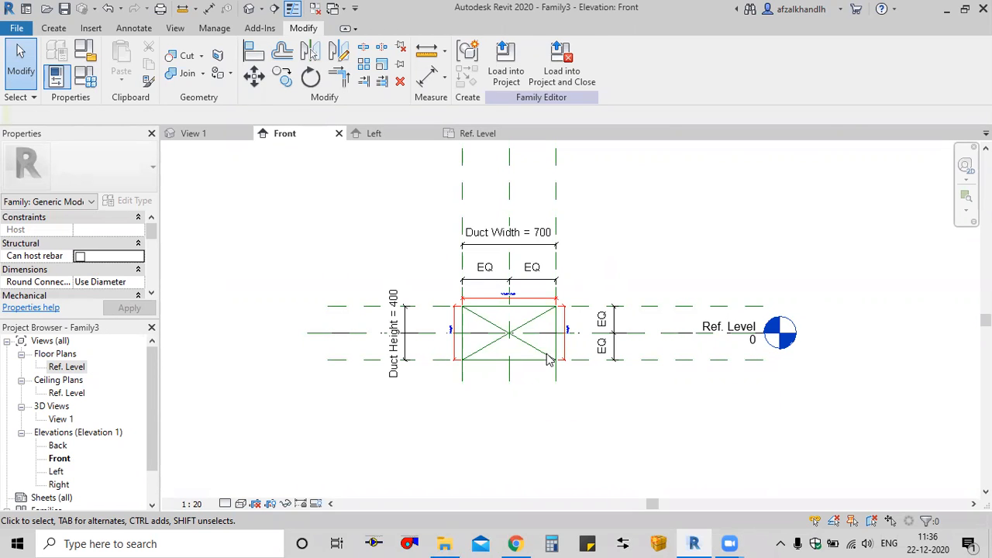
pyautogui.scroll(2, 521, 370)
pyautogui.moveTo(563, 424); pyautogui.dragTo(564, 424, button='middle')
pyautogui.scroll(1, 507, 381)
pyautogui.scroll(-1, 511, 382)
pyautogui.moveTo(531, 385); pyautogui.dragTo(523, 387, button='middle')
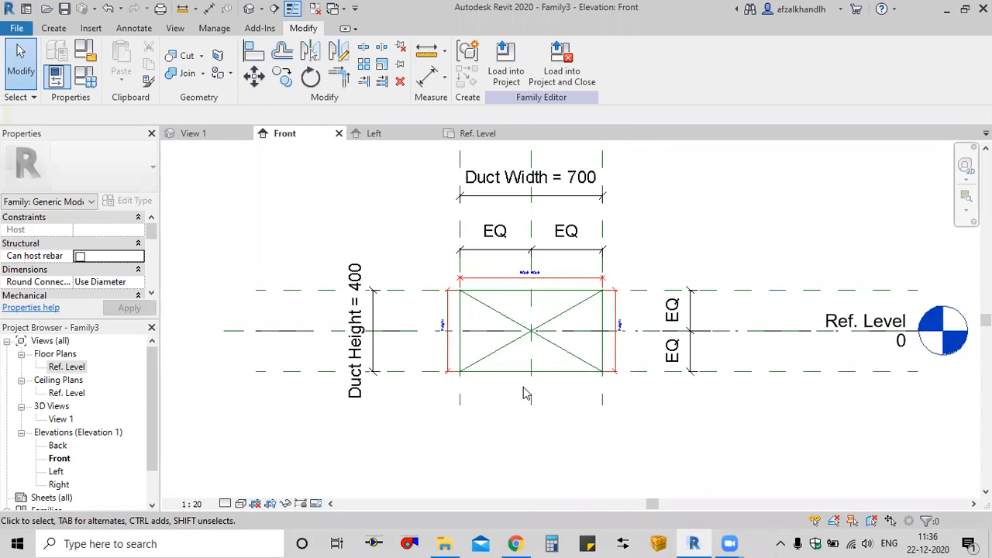
# Switch to Microsoft Word by opening the recent document HVAC DESIGN NOTES
pyautogui.click(225, 541)
pyautogui.write('wo')
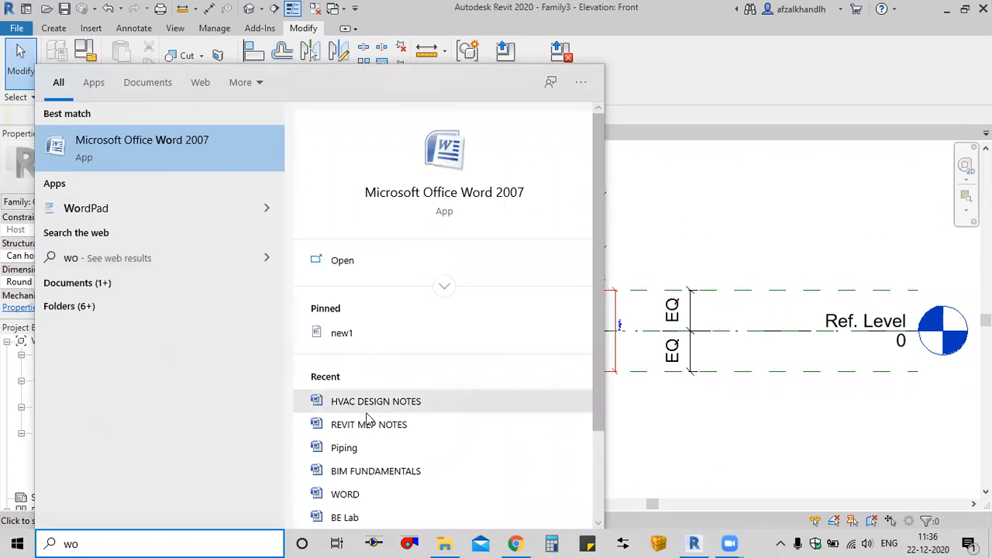
pyautogui.click(392, 408)
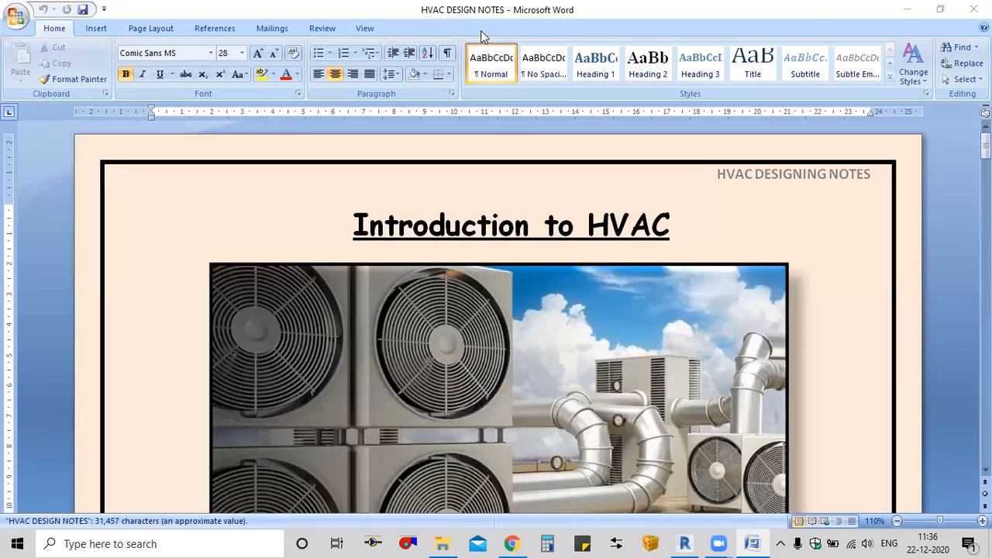
# Go to page 63 of the HVAC design notes at 100% zoom
pyautogui.click(898, 521)
pyautogui.click(29, 521)
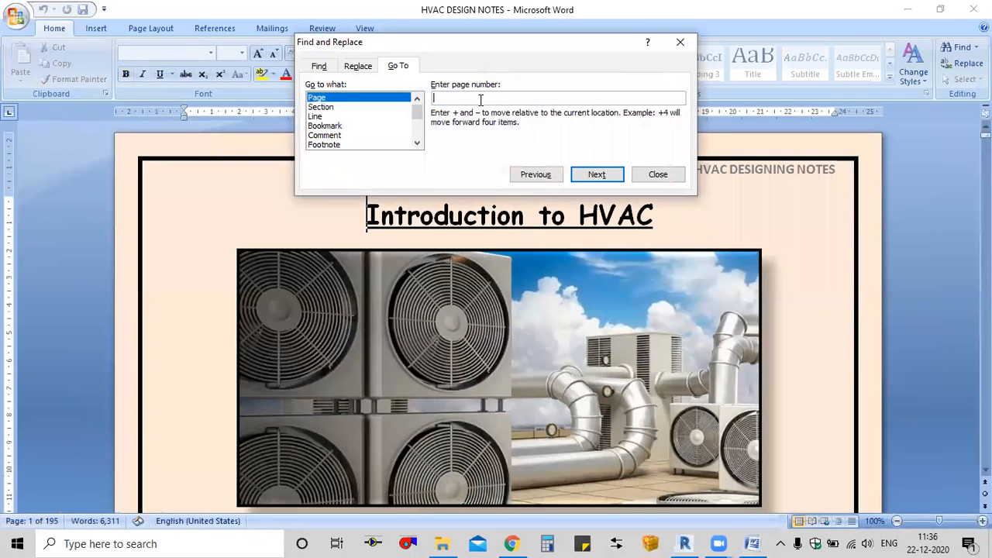
pyautogui.write('63')
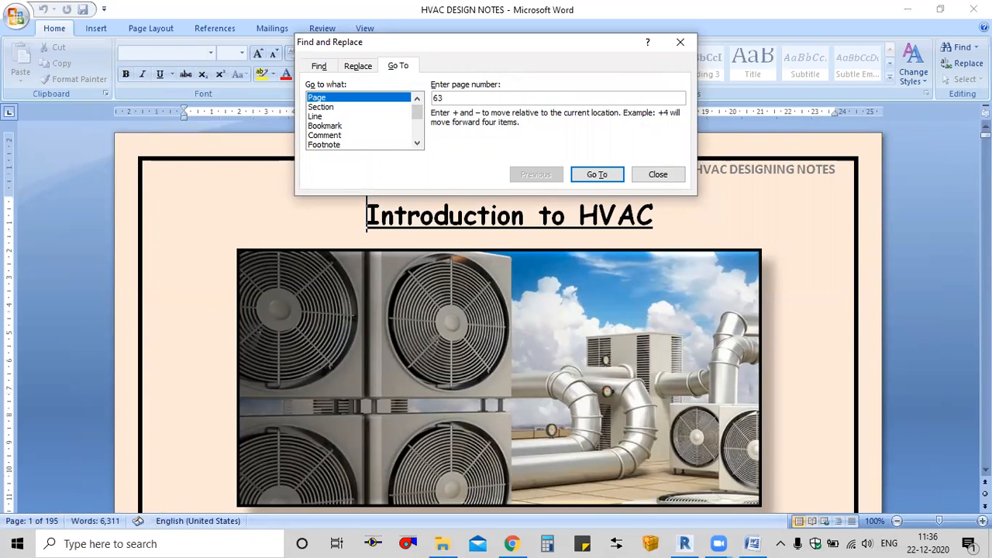
pyautogui.press('Return')
pyautogui.click(680, 42)
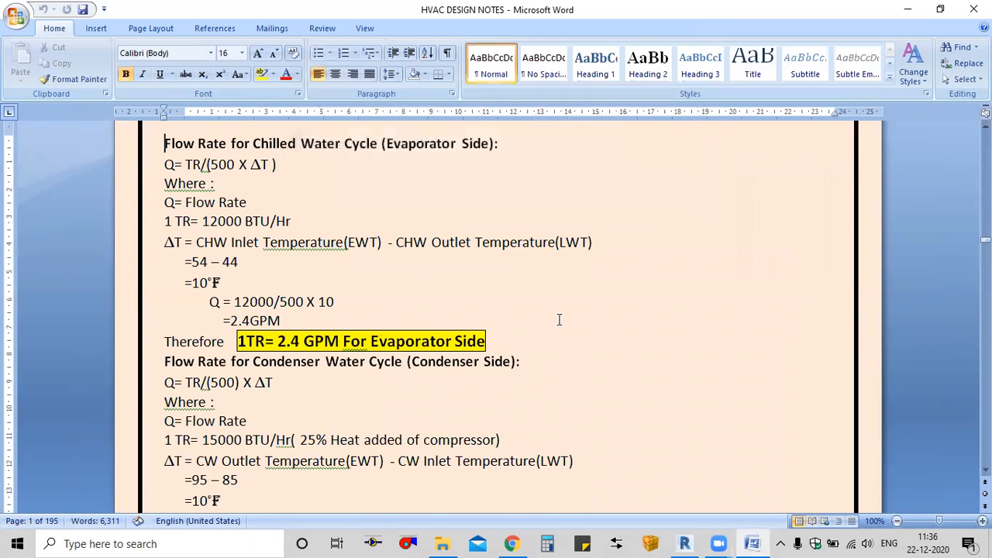
# Find the duct support detail drawing on an earlier page of the notes and enlarge it to 110%
pyautogui.scroll(4, 803, 506)
pyautogui.scroll(-1, 819, 426)
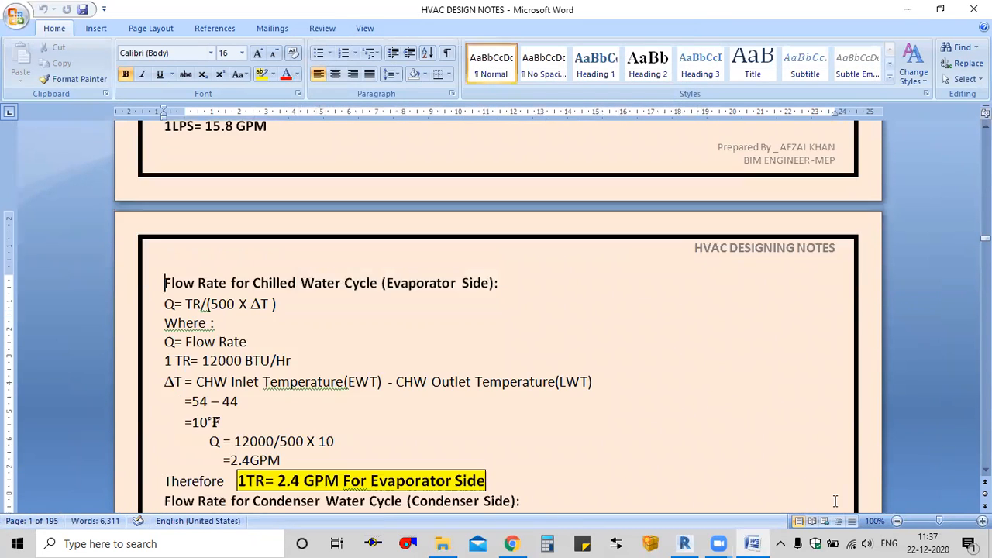
pyautogui.click(897, 521)
pyautogui.click(897, 521)
pyautogui.click(897, 521)
pyautogui.click(897, 521)
pyautogui.scroll(10, 555, 385)
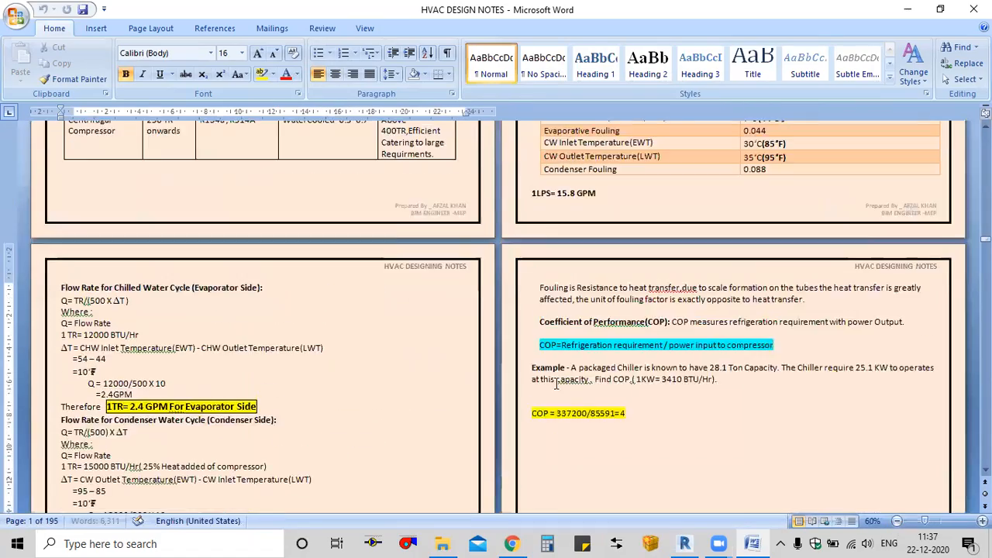
pyautogui.scroll(10, 555, 385)
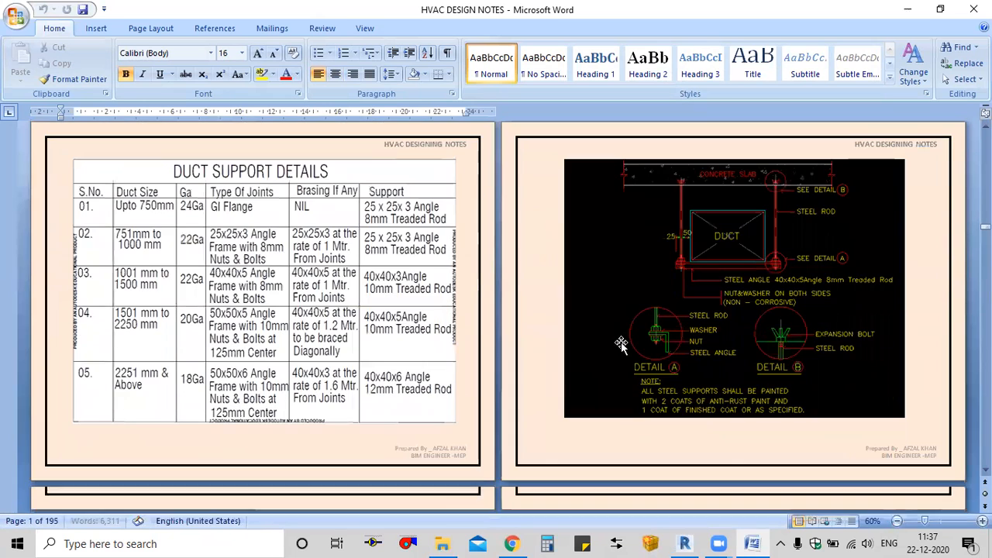
pyautogui.click(622, 345)
pyautogui.keyDown('ctrl'); pyautogui.scroll(5, 500, 310); pyautogui.keyUp('ctrl')
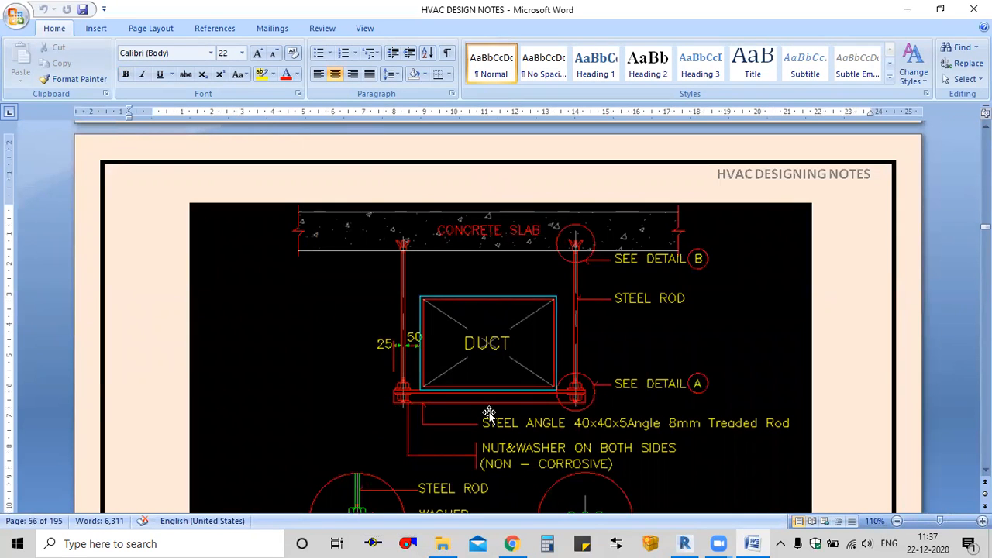
# Check the rod clearances beside the duct in the support detail and switch back to Revit's Front elevation
pyautogui.scroll(-1, 543, 419)
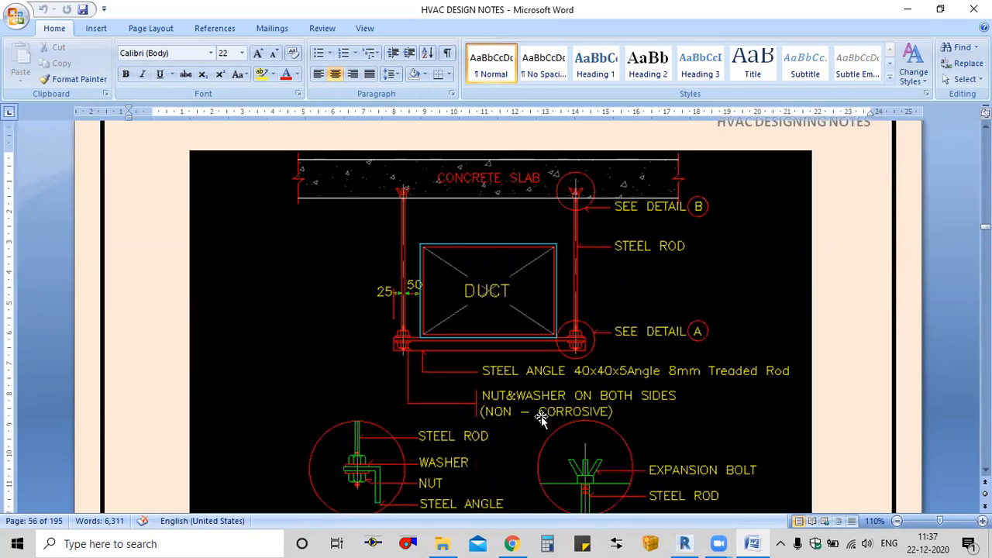
pyautogui.scroll(1, 467, 320)
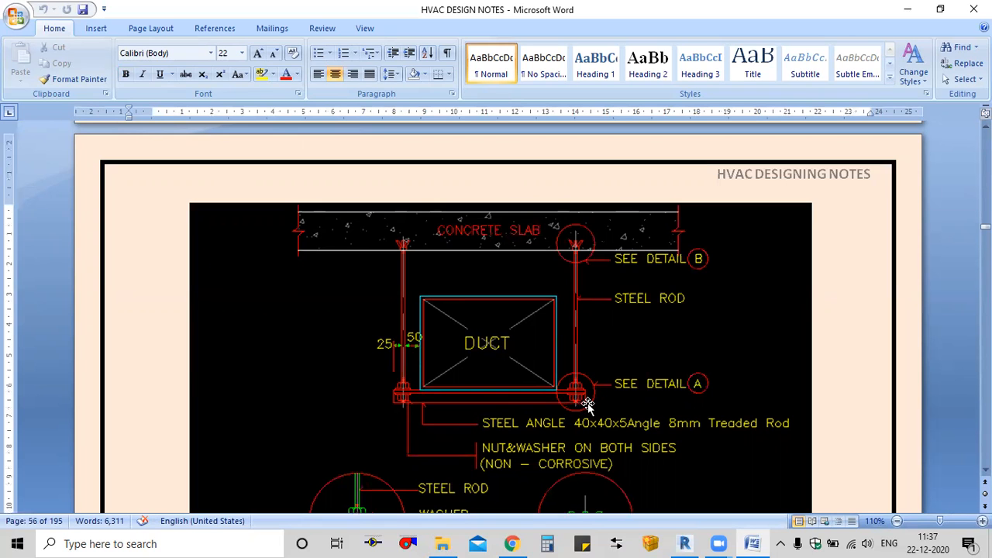
pyautogui.click(684, 543)
pyautogui.scroll(-2, 473, 372)
pyautogui.click(349, 211)
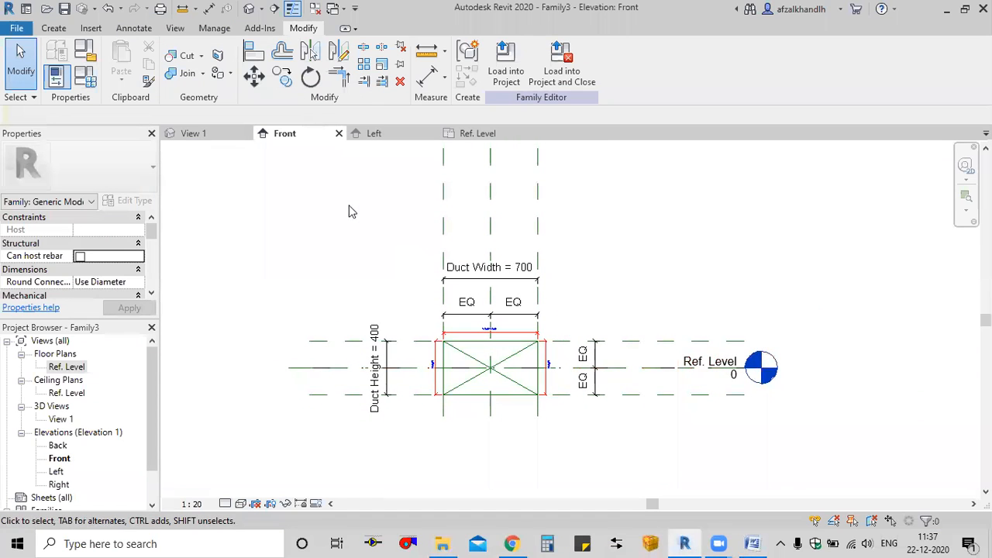
# Create two vertical reference planes offset 83 mm outward from the duct's left and right side planes
pyautogui.click(56, 29)
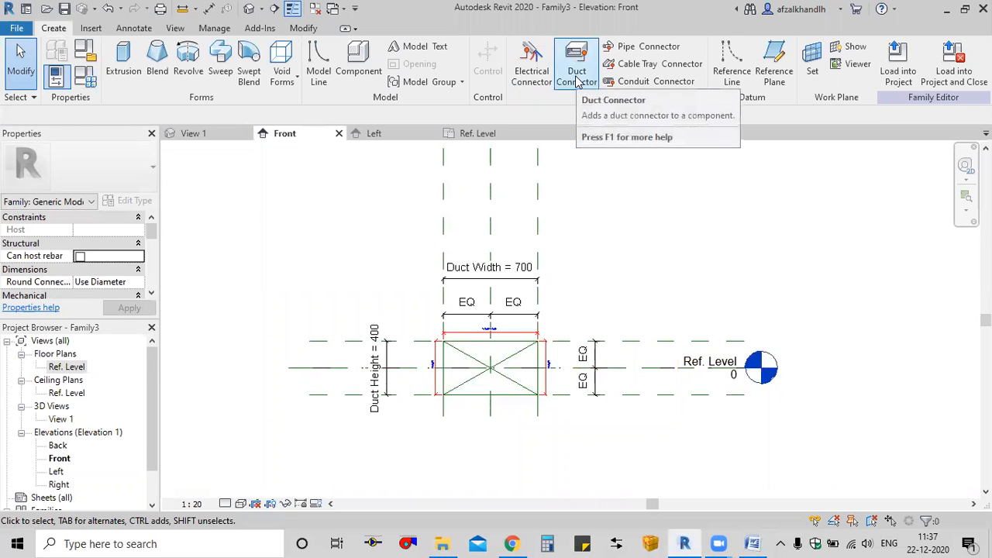
pyautogui.click(774, 66)
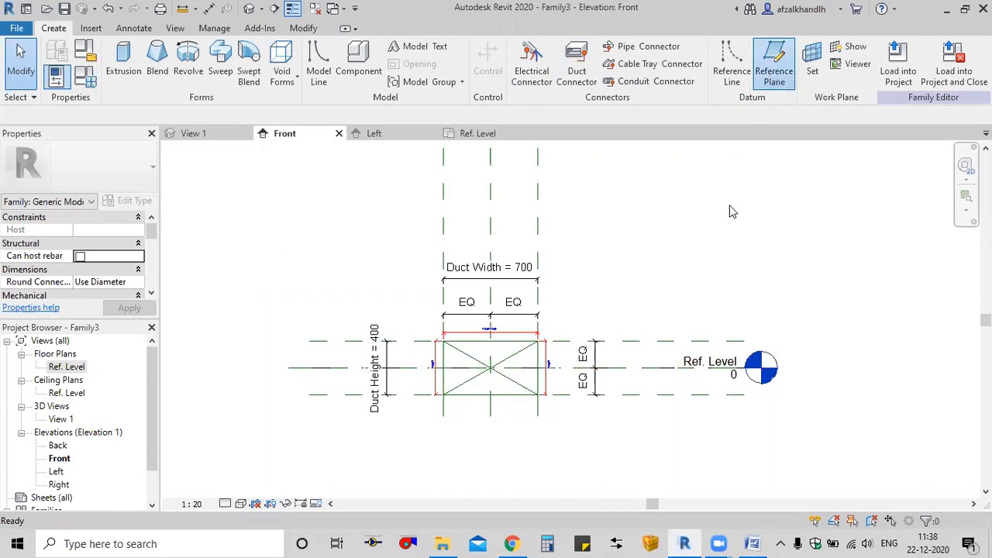
pyautogui.click(512, 49)
pyautogui.moveTo(499, 354); pyautogui.dragTo(504, 366, button='middle')
pyautogui.click(205, 114)
pyautogui.moveTo(205, 114); pyautogui.dragTo(177, 122)
pyautogui.write('83')
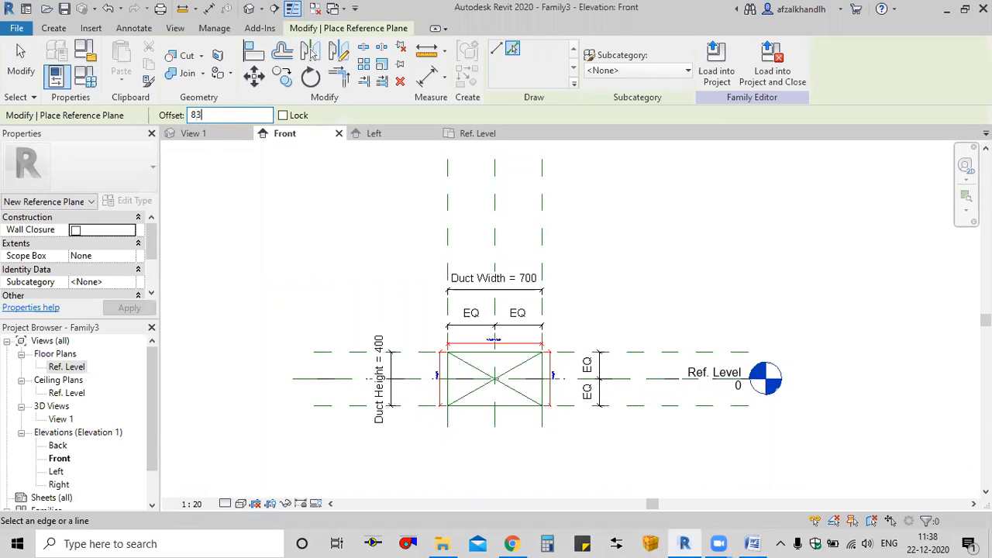
pyautogui.click(449, 231)
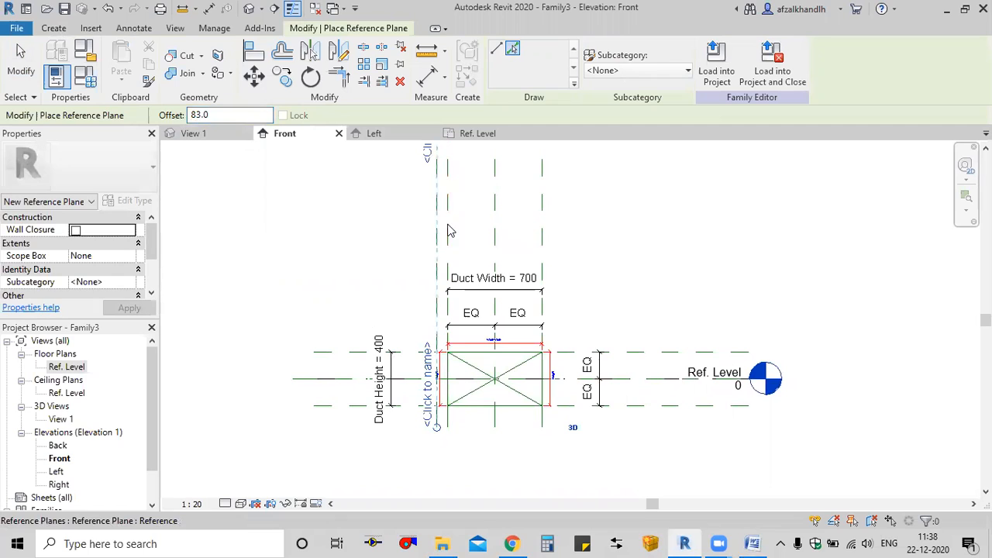
pyautogui.click(543, 240)
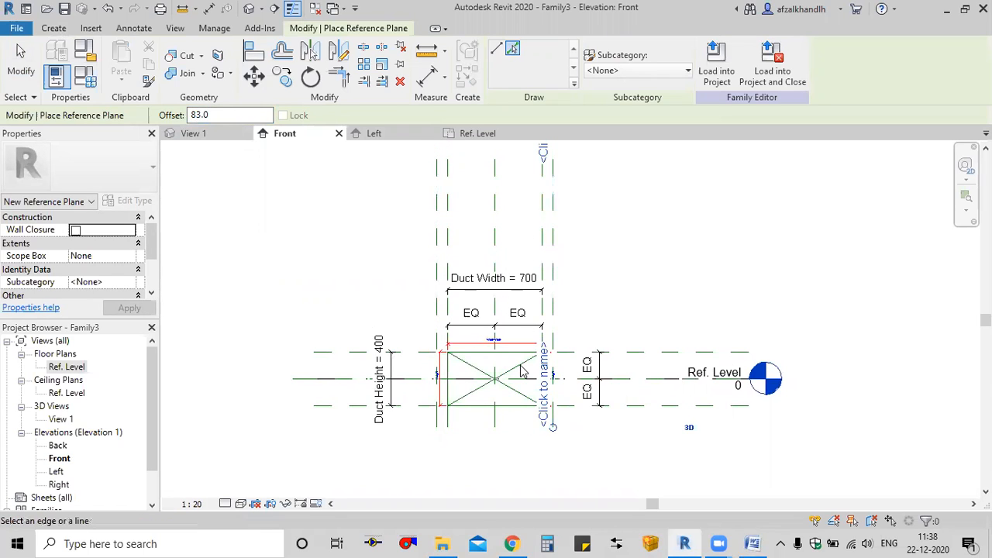
pyautogui.press('Escape')
pyautogui.press('Escape')
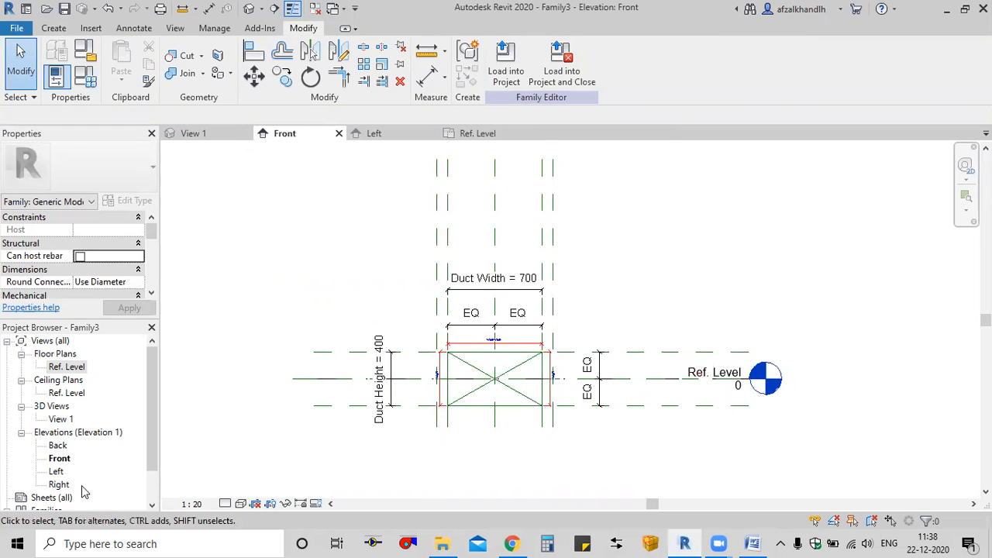
# Dimension the two outer vertical reference planes through the centre plane and make the spacing equal
pyautogui.click(424, 82)
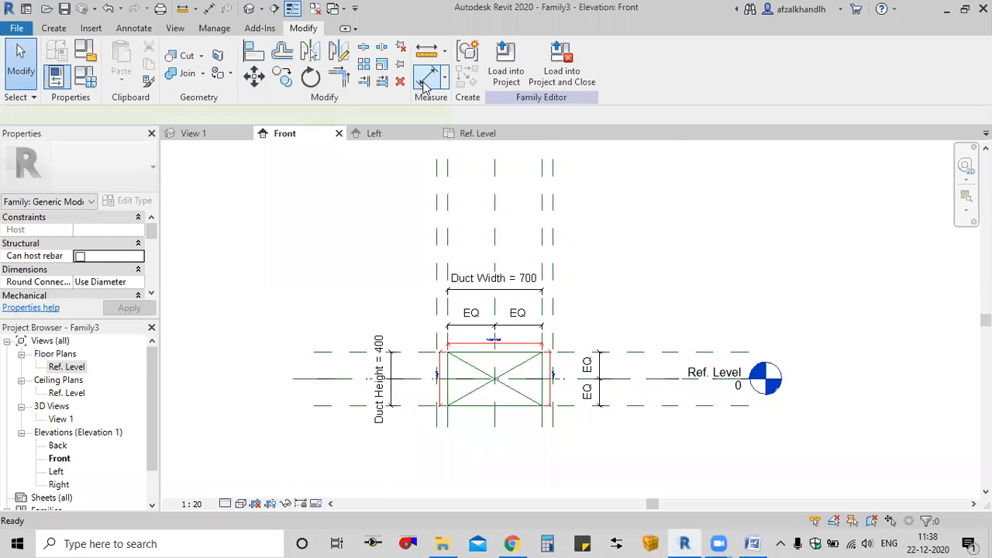
pyautogui.click(438, 250)
pyautogui.click(494, 248)
pyautogui.click(553, 253)
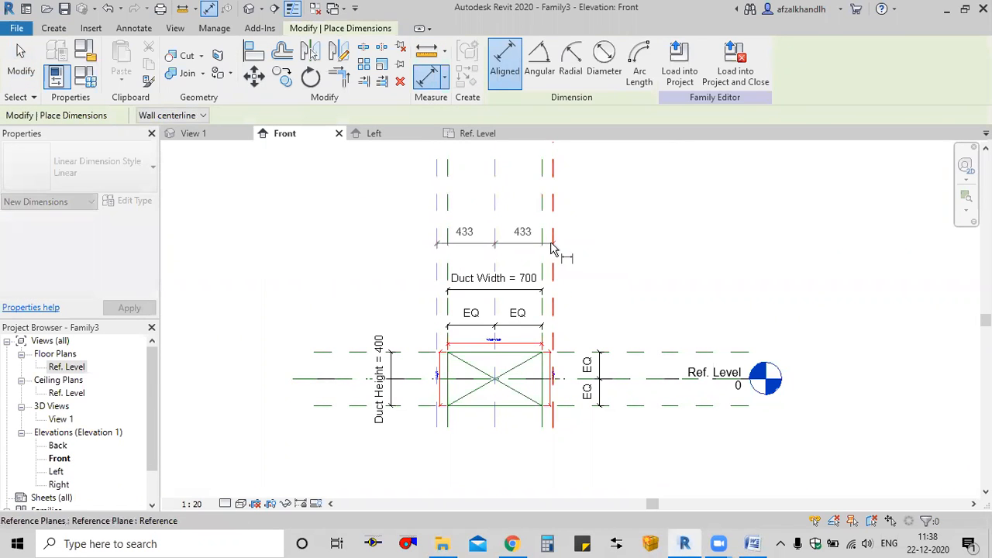
pyautogui.click(587, 236)
pyautogui.click(494, 265)
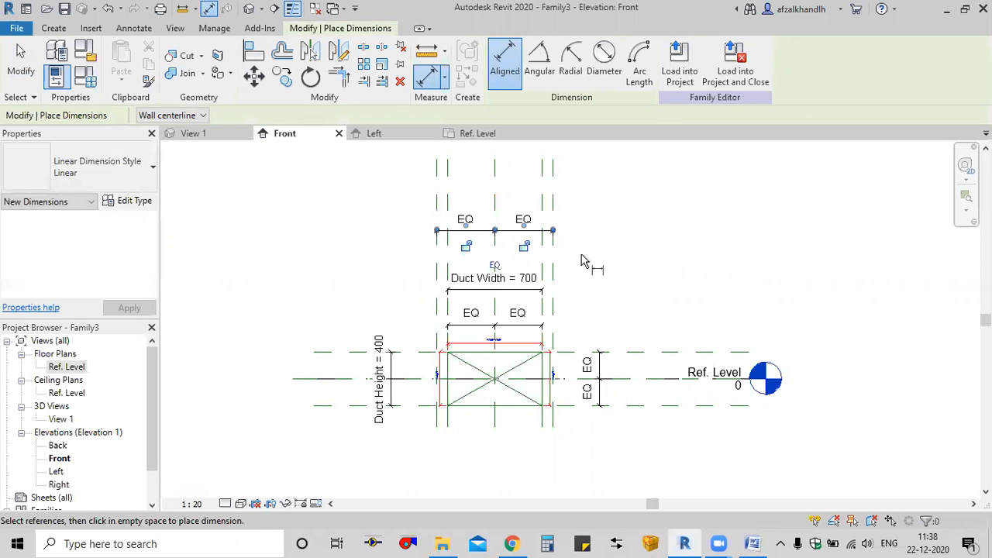
# Add an overall dimension between the two outer vertical reference planes, placed below the duct
pyautogui.click(437, 200)
pyautogui.click(495, 204)
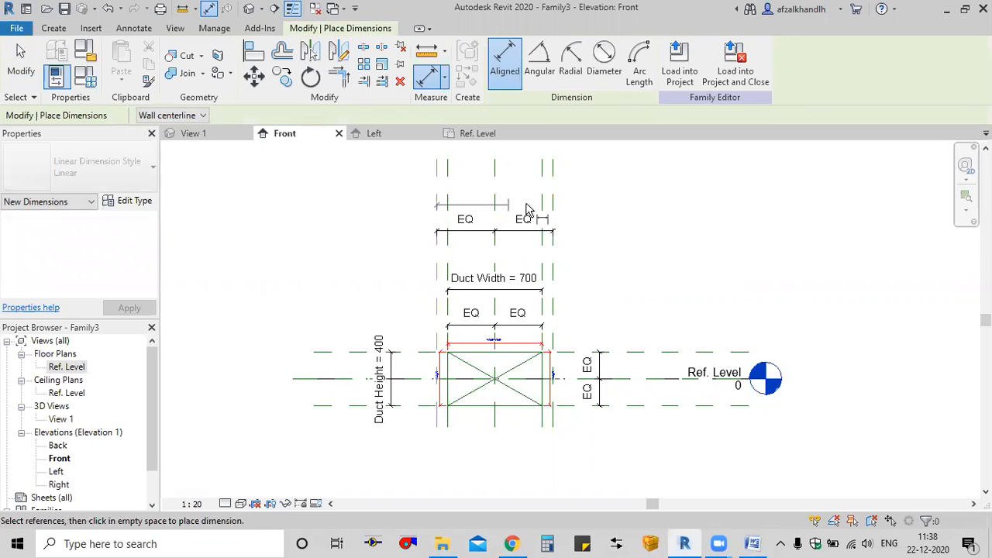
pyautogui.click(554, 208)
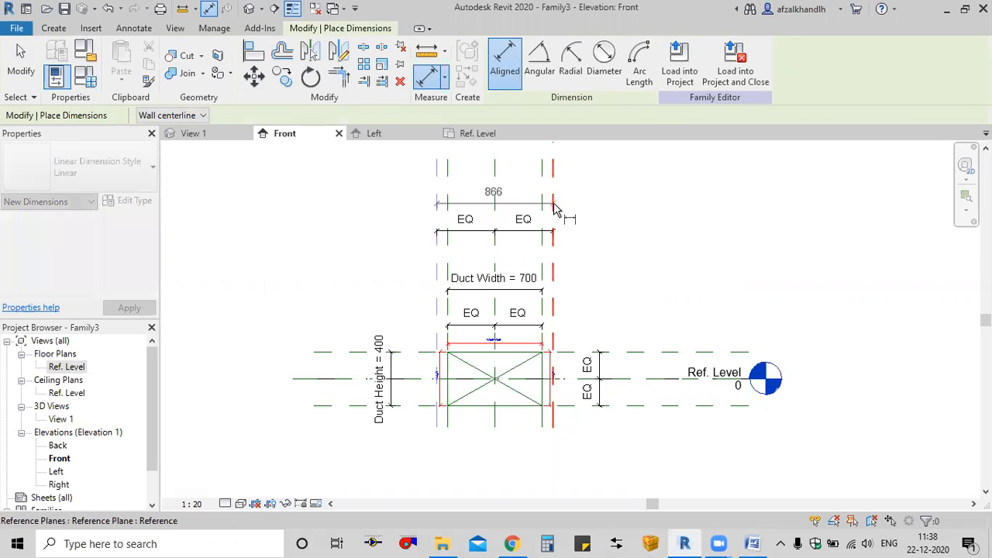
pyautogui.click(676, 467)
pyautogui.press('Escape')
# Label the overall dimension below the duct with a new instance family parameter named Support Length
pyautogui.click(509, 465)
pyautogui.scroll(2, 509, 464)
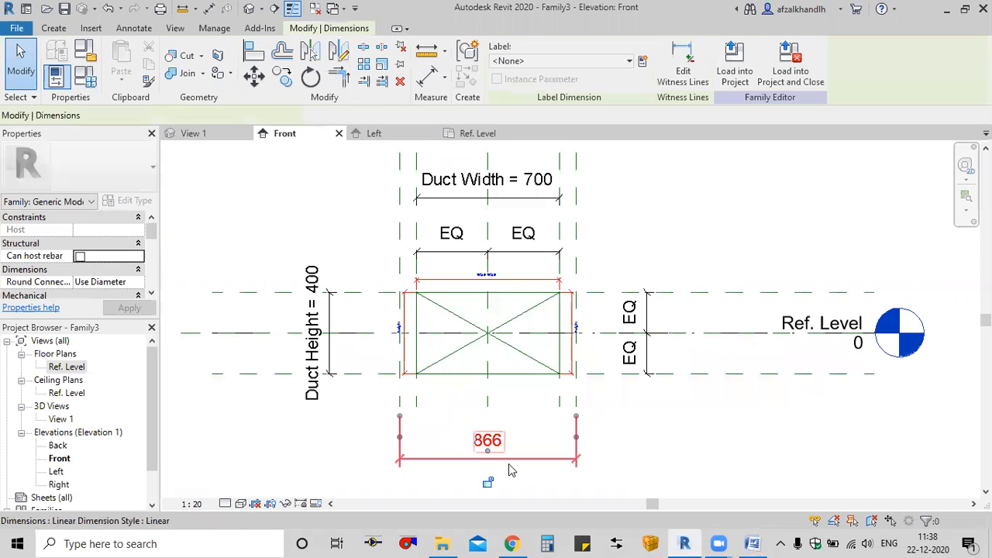
pyautogui.click(642, 64)
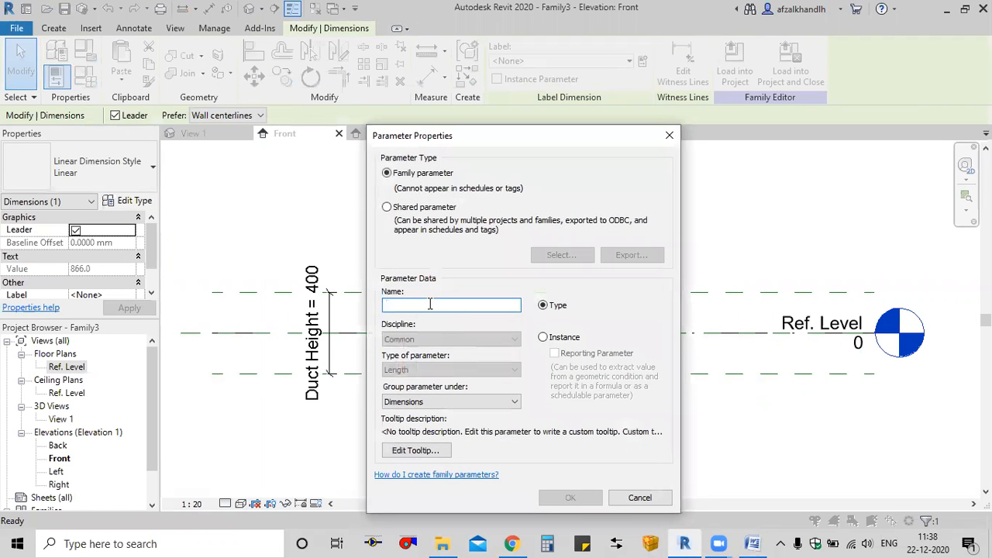
pyautogui.write('S')
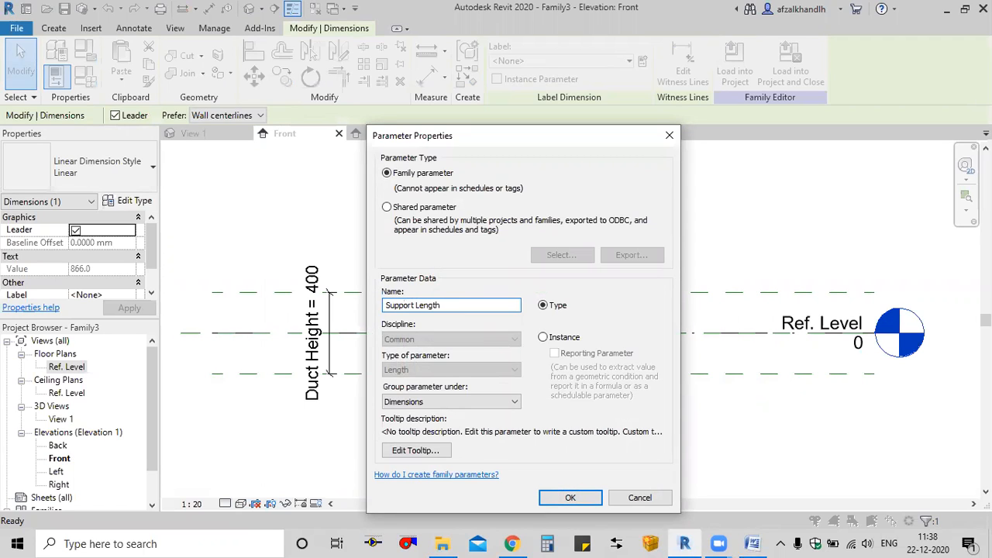
pyautogui.write('upport Length')
pyautogui.click(543, 337)
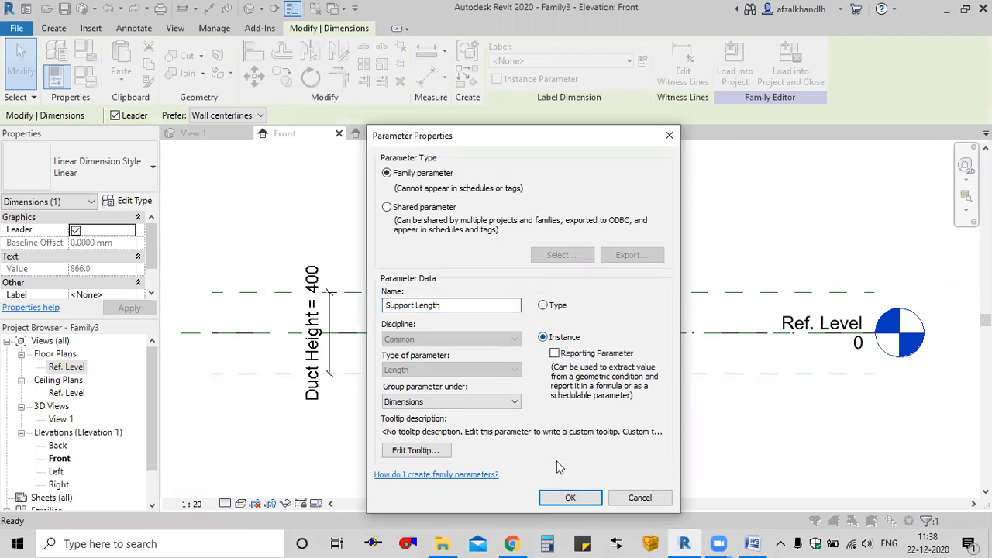
pyautogui.click(566, 494)
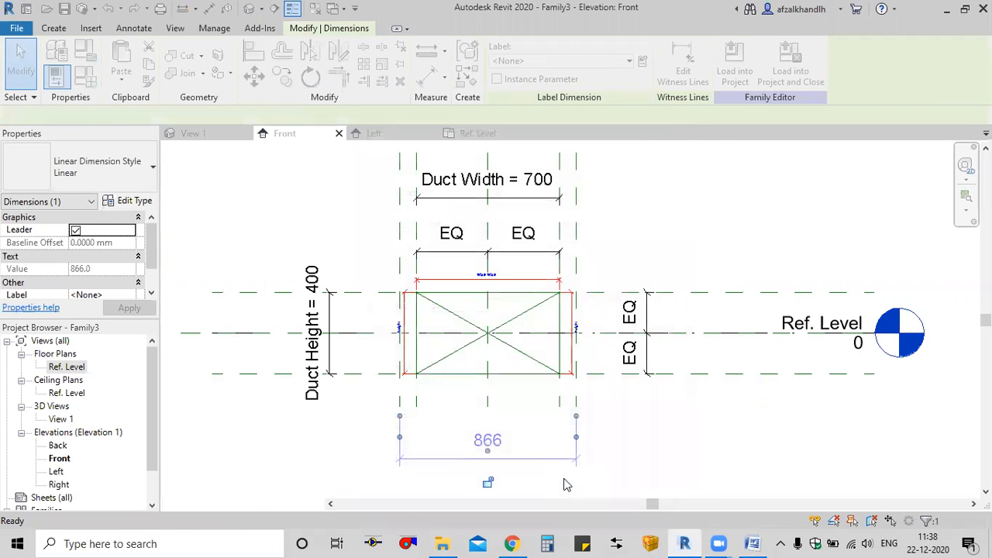
pyautogui.click(628, 469)
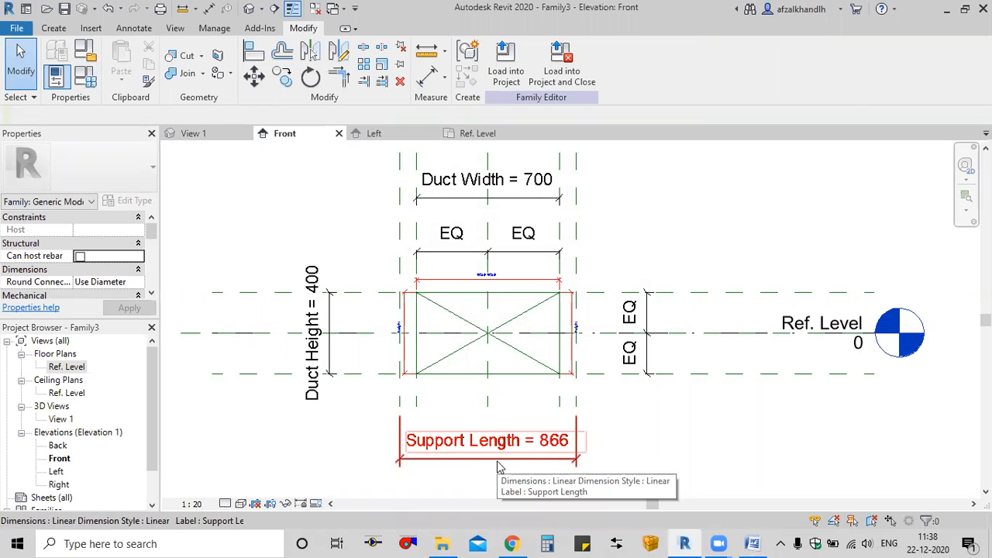
# Open the family types and parameters list and add 83 + 83 in Calculator
pyautogui.click(499, 463)
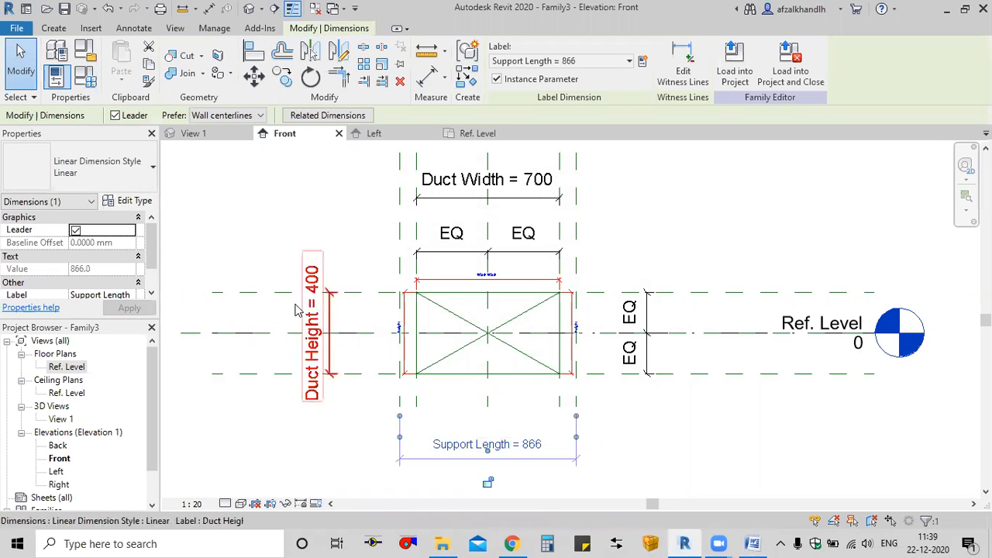
pyautogui.click(241, 254)
pyautogui.click(82, 81)
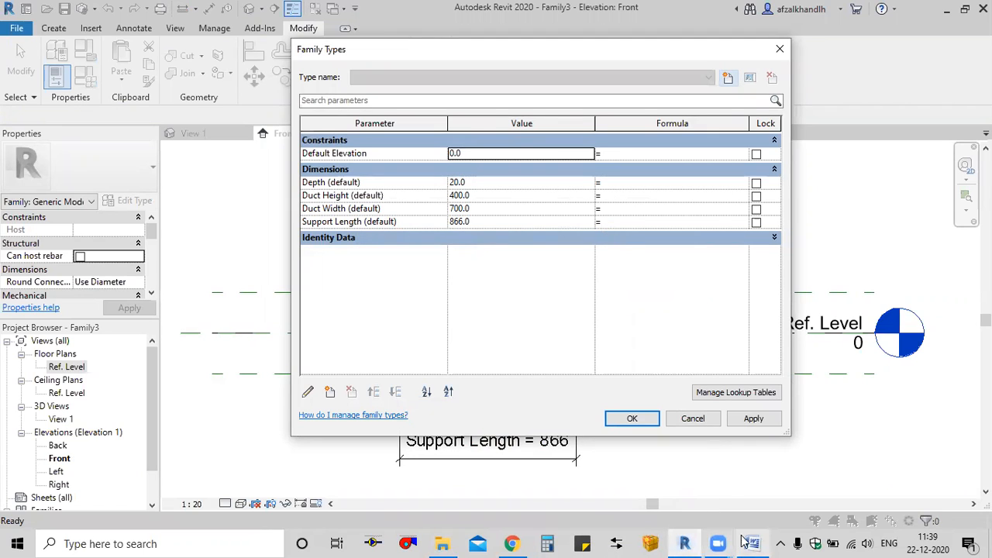
pyautogui.click(548, 543)
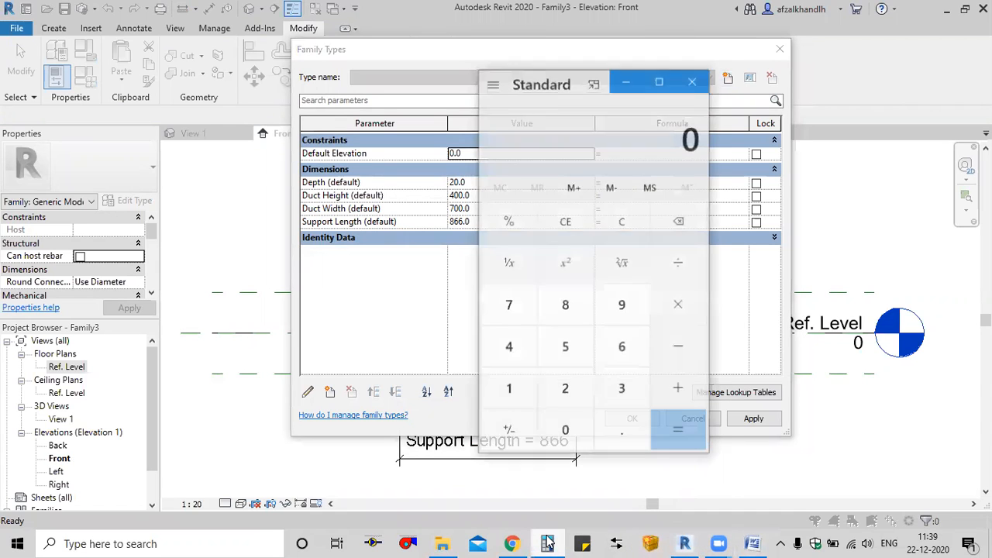
pyautogui.write('83+83')
pyautogui.press('Return')
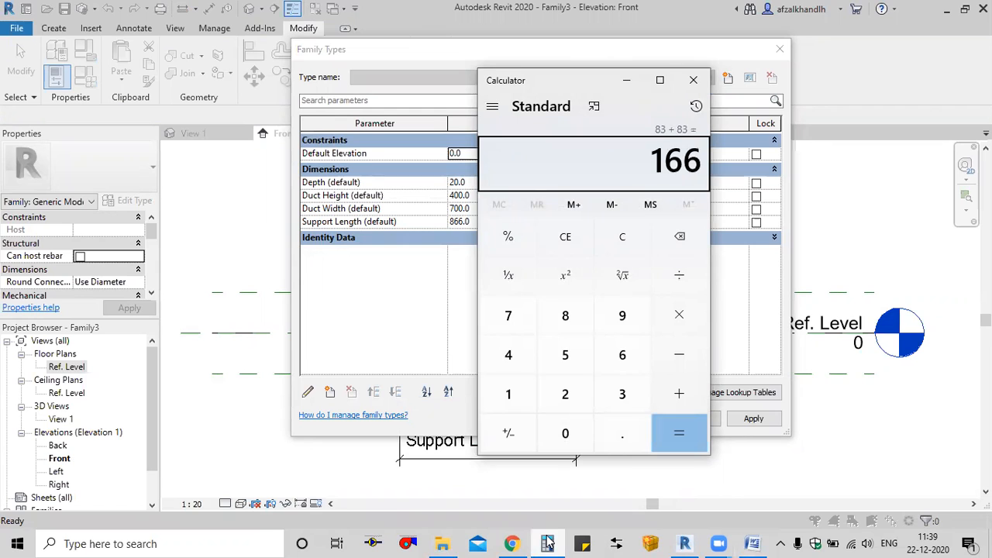
pyautogui.click(627, 80)
# Set the Support Length formula to Duct Width + 166 mm and apply it to the family
pyautogui.click(338, 216)
pyautogui.moveTo(347, 209); pyautogui.dragTo(302, 214)
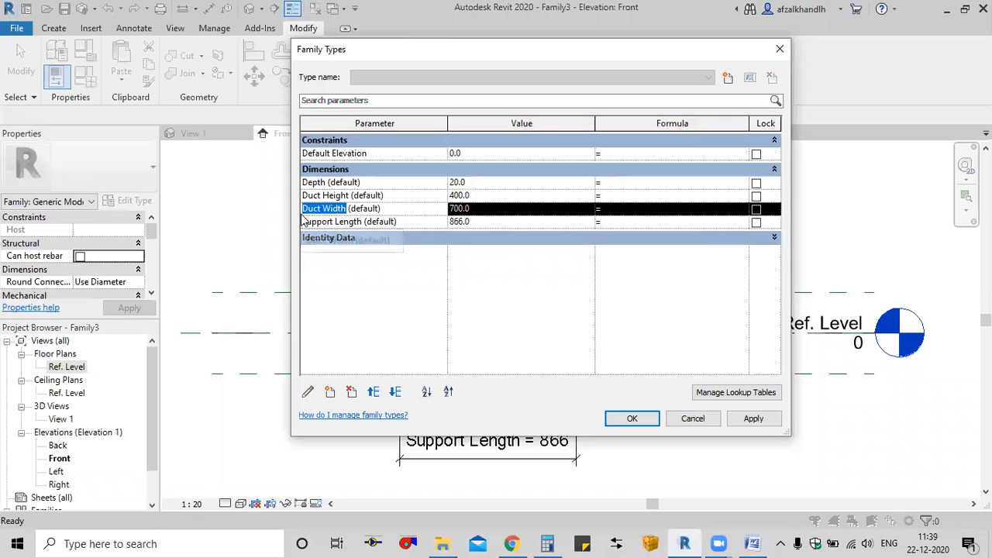
pyautogui.click(633, 222)
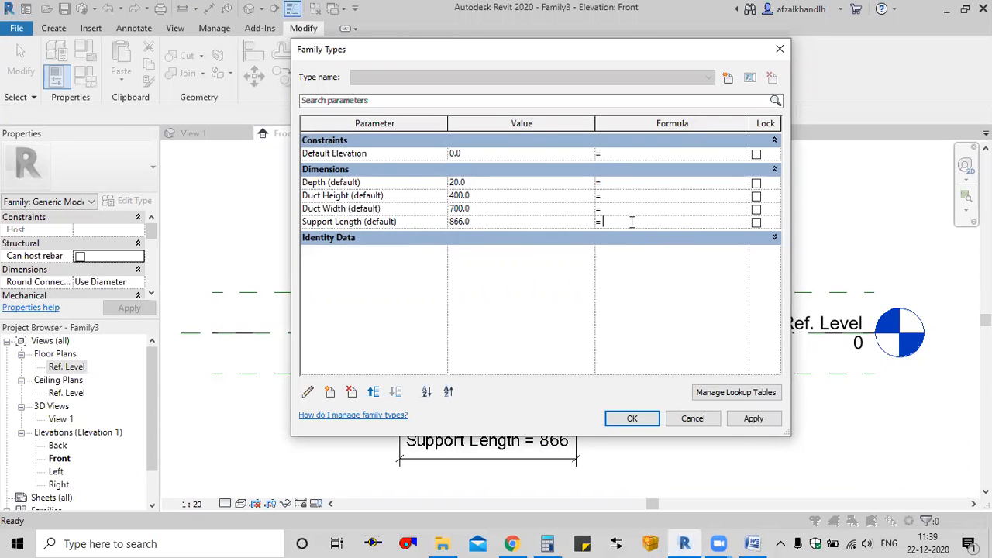
pyautogui.write('Duct Width')
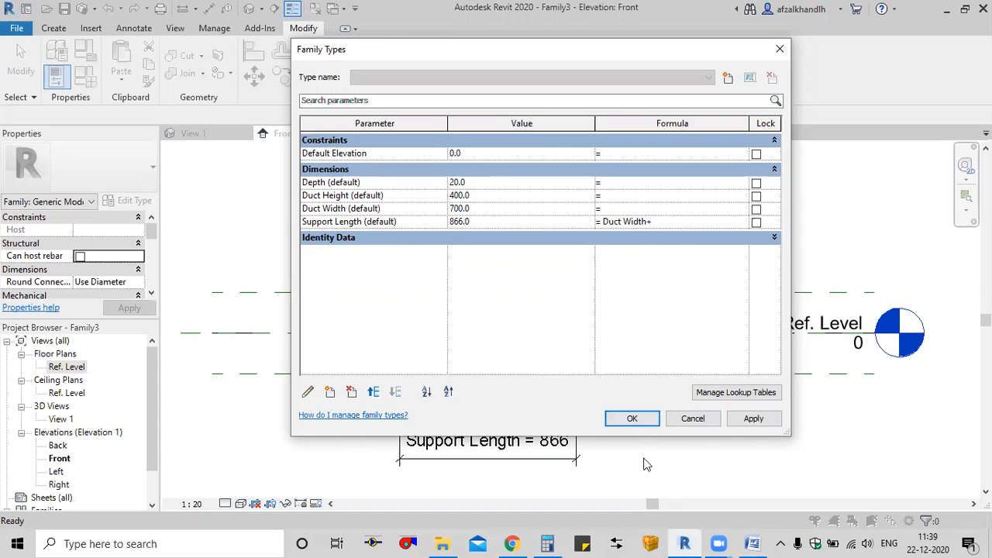
pyautogui.click(550, 542)
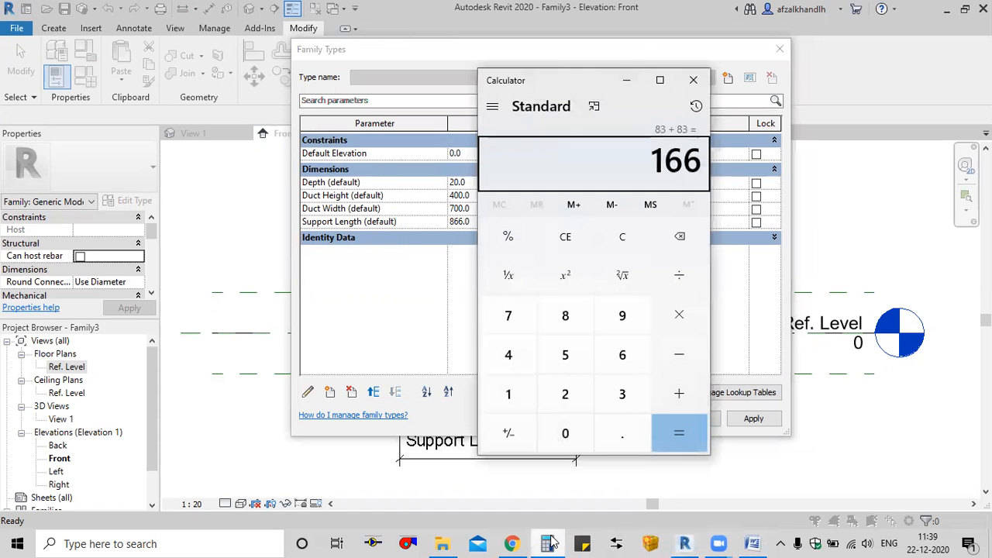
pyautogui.click(552, 543)
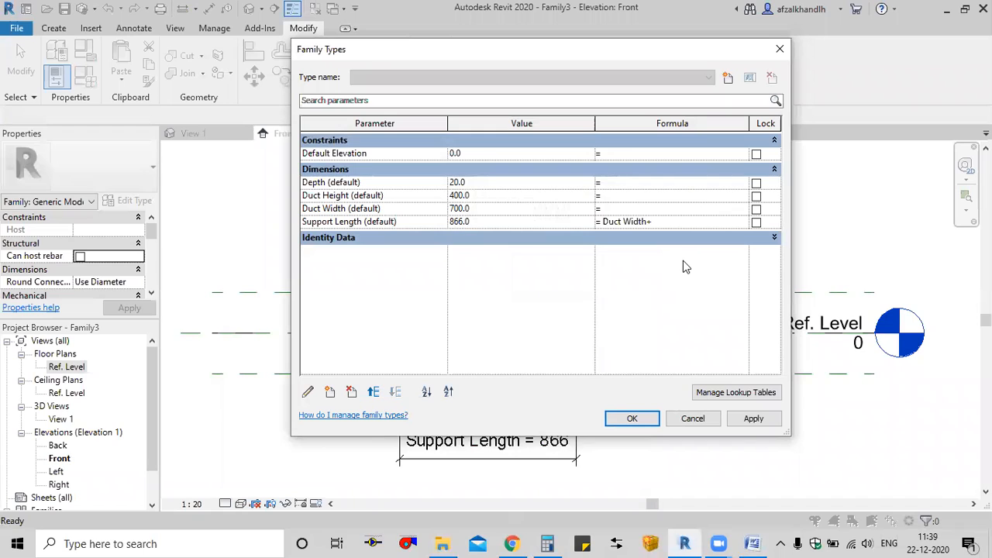
pyautogui.write('166')
pyautogui.press('Return')
pyautogui.click(754, 419)
pyautogui.click(642, 422)
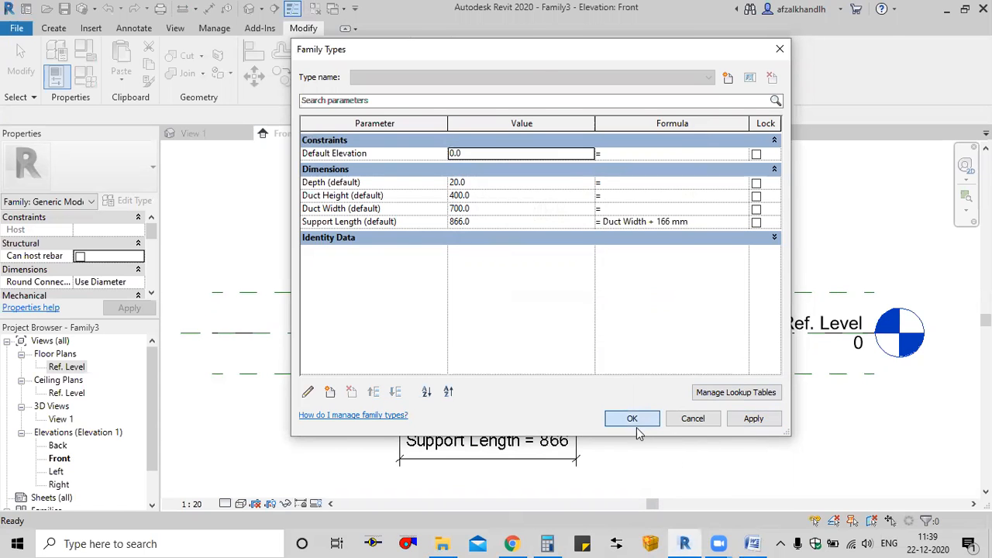
# Switch to the HVAC design notes in Word and examine the steel angle size and support Detail A
pyautogui.scroll(5, 432, 410)
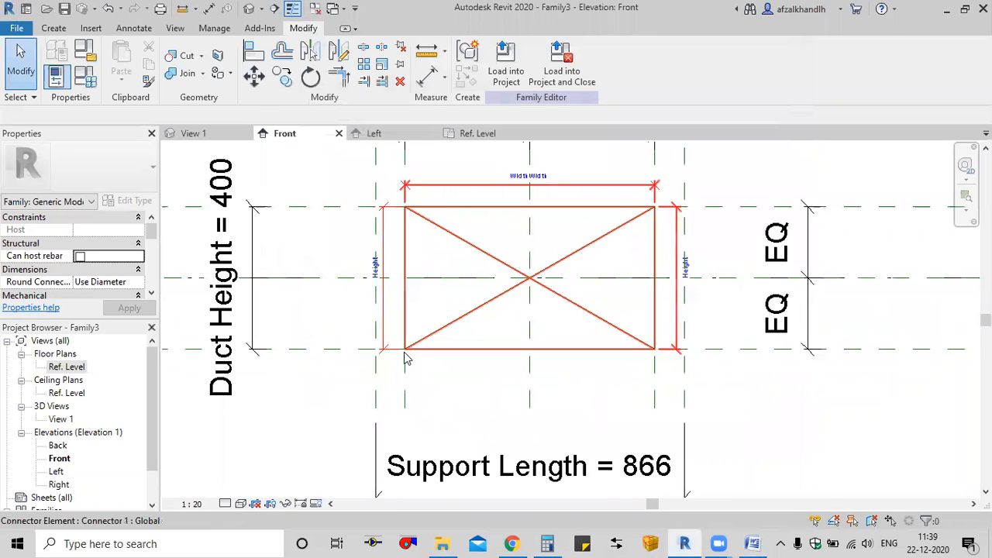
pyautogui.scroll(-2, 465, 374)
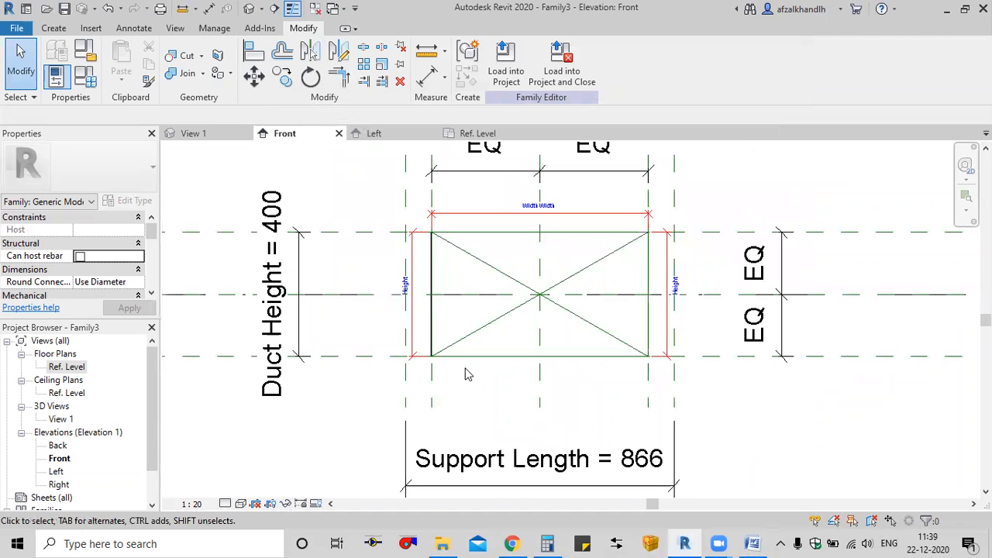
pyautogui.scroll(-2, 465, 374)
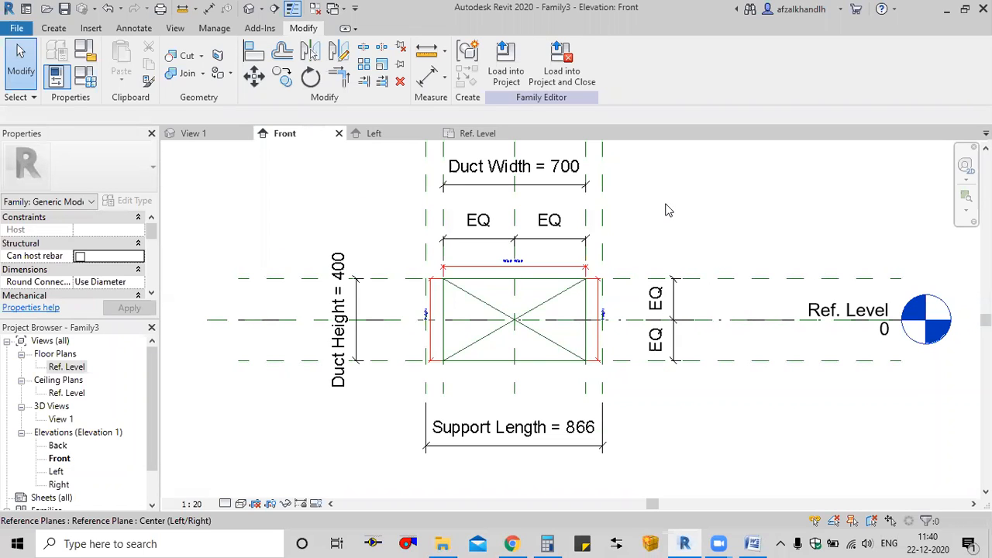
pyautogui.click(752, 541)
pyautogui.scroll(-1, 431, 396)
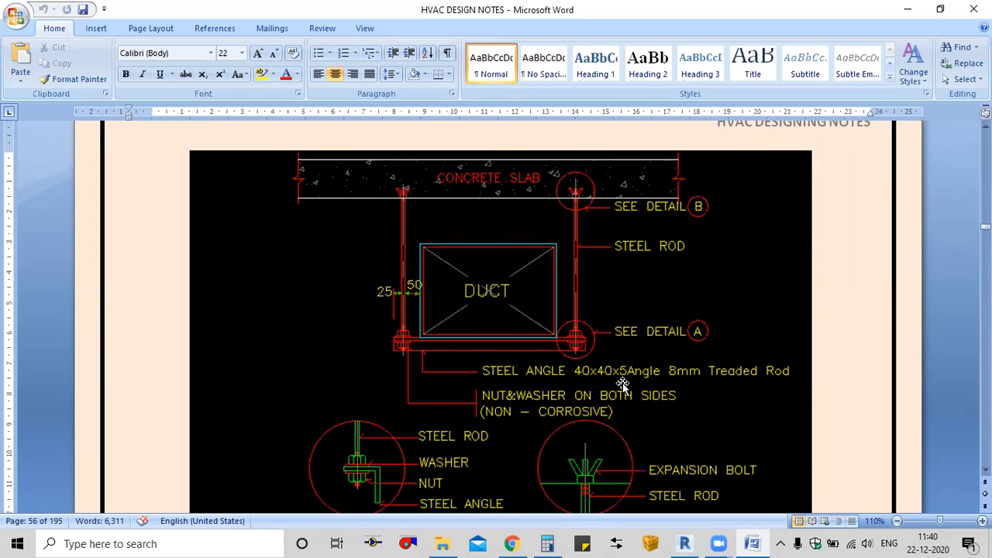
pyautogui.scroll(-2, 622, 383)
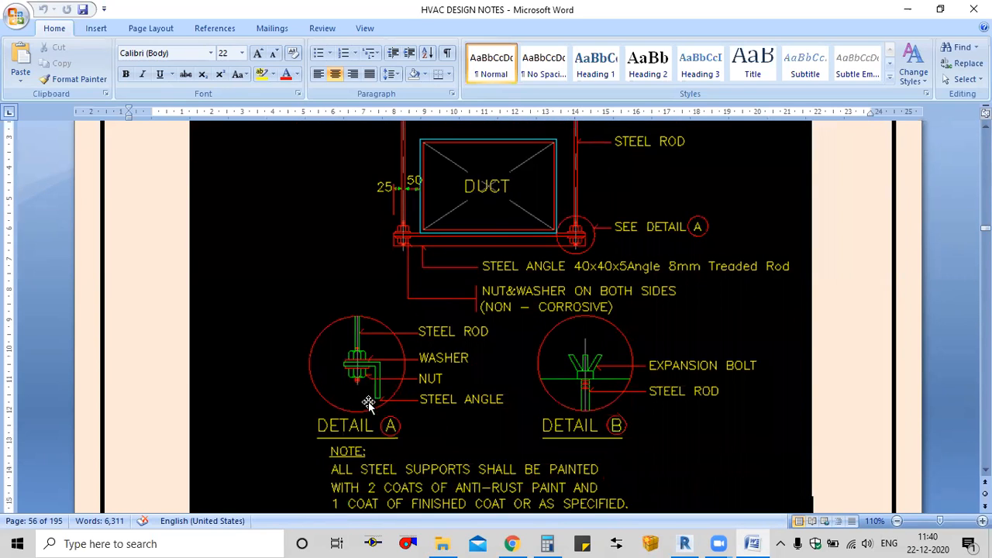
# Show the notes in full-screen reading view to examine the whole duct support detail page
pyautogui.click(812, 521)
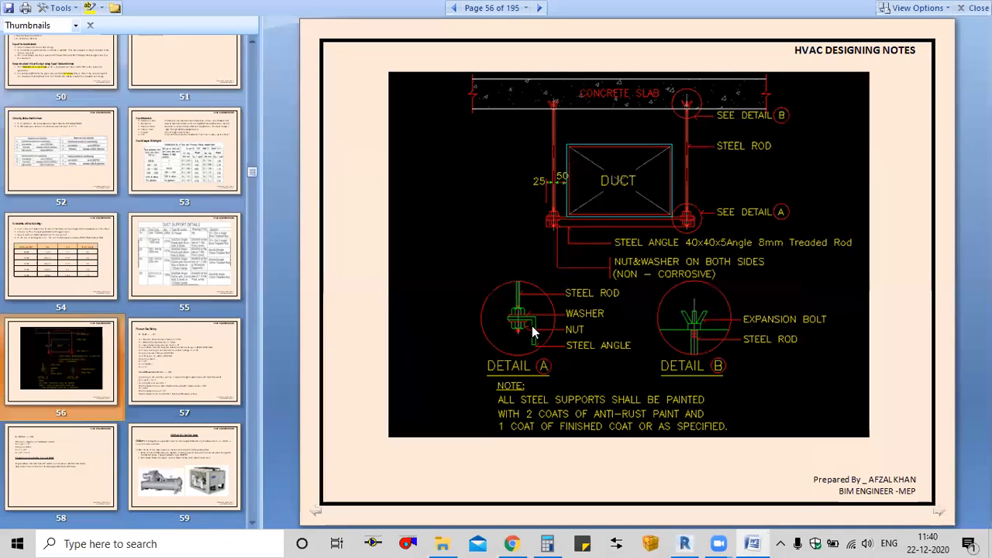
# Switch back to Revit and create a new family from the Metric Profile template
pyautogui.click(686, 542)
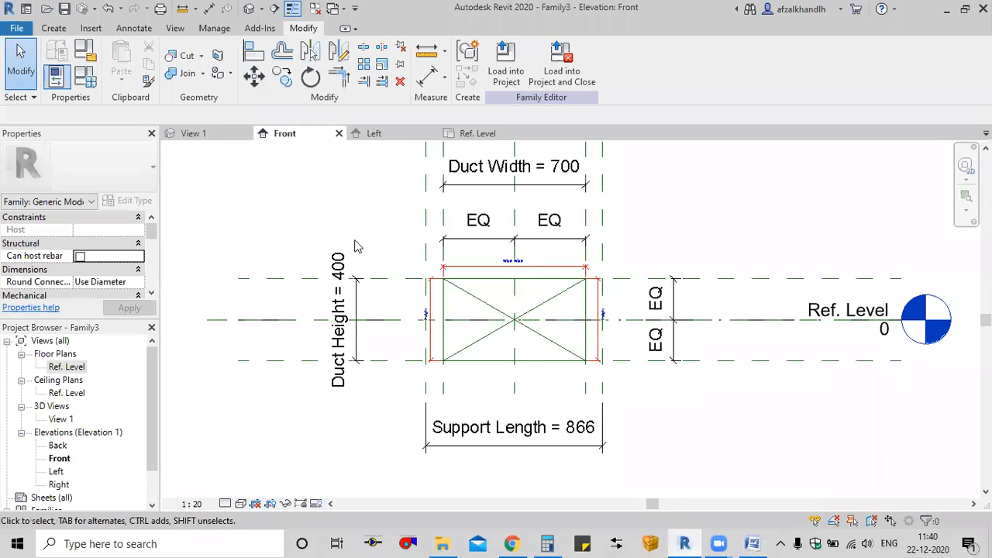
pyautogui.click(26, 8)
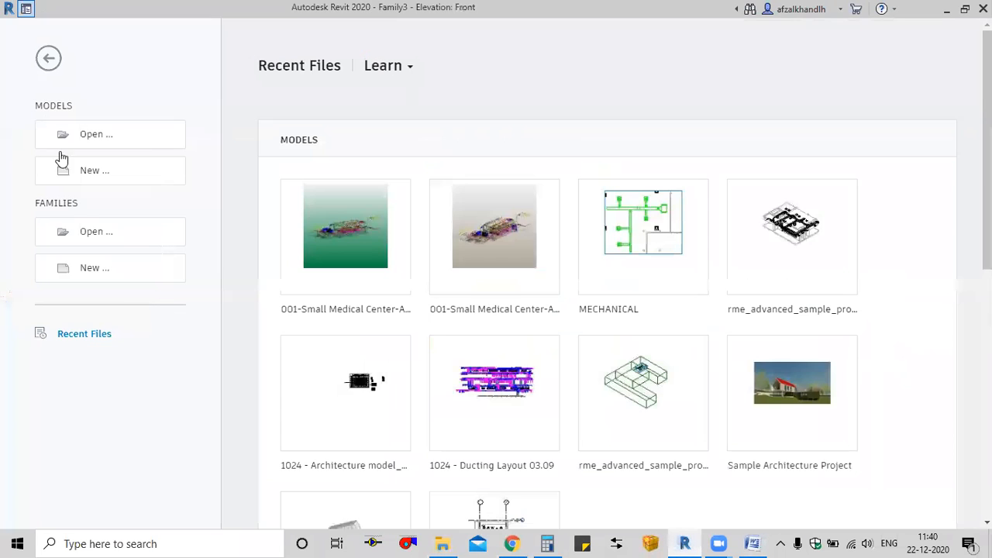
pyautogui.click(82, 266)
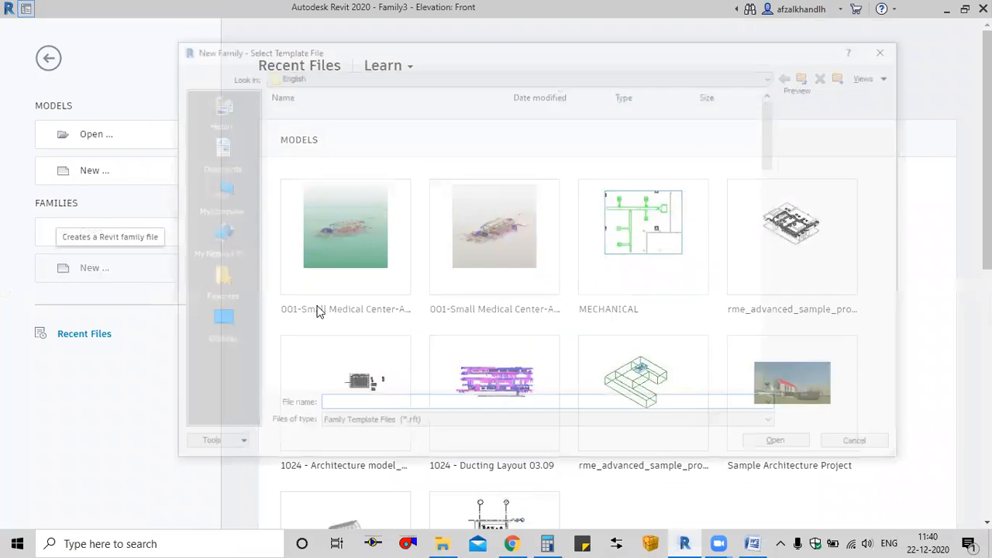
pyautogui.scroll(-5, 386, 290)
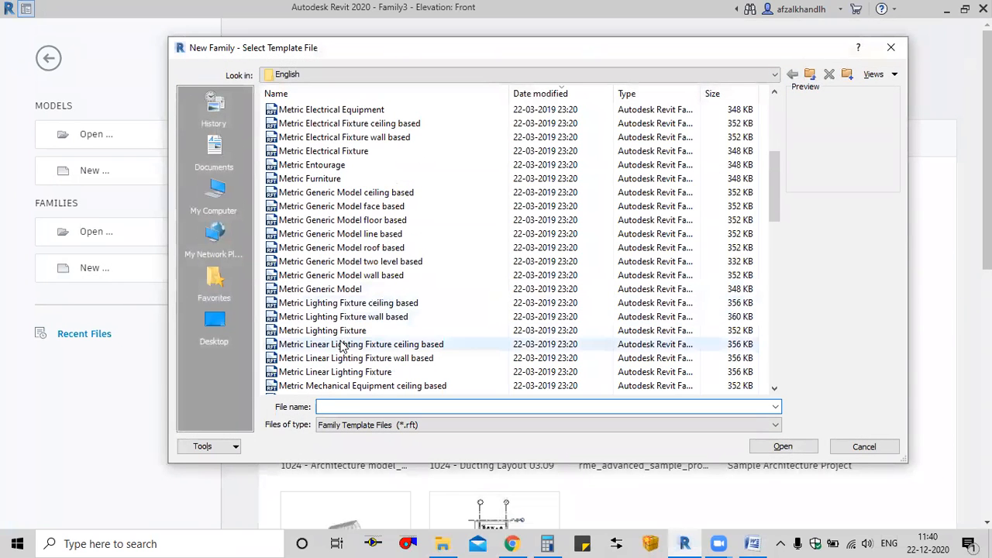
pyautogui.scroll(-3, 336, 332)
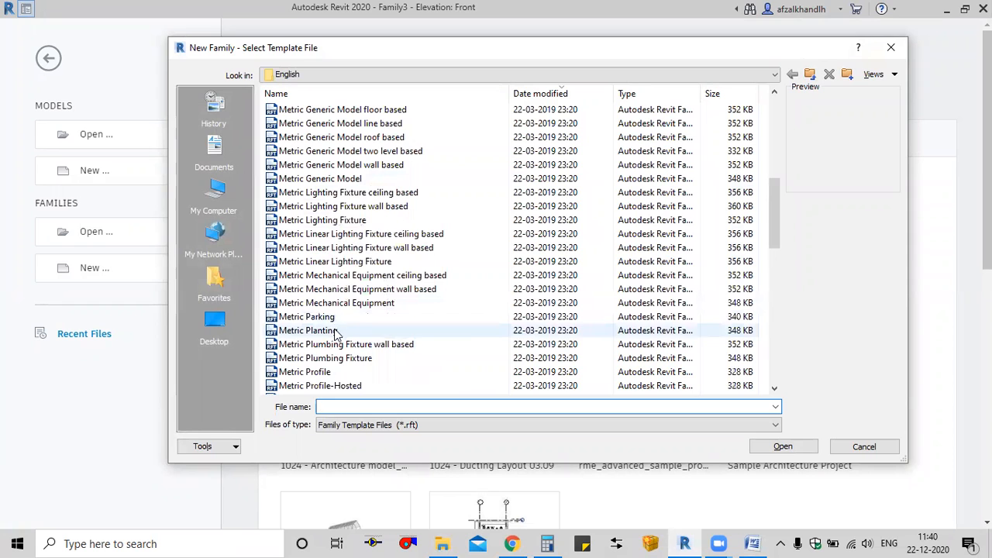
pyautogui.click(336, 372)
pyautogui.click(799, 447)
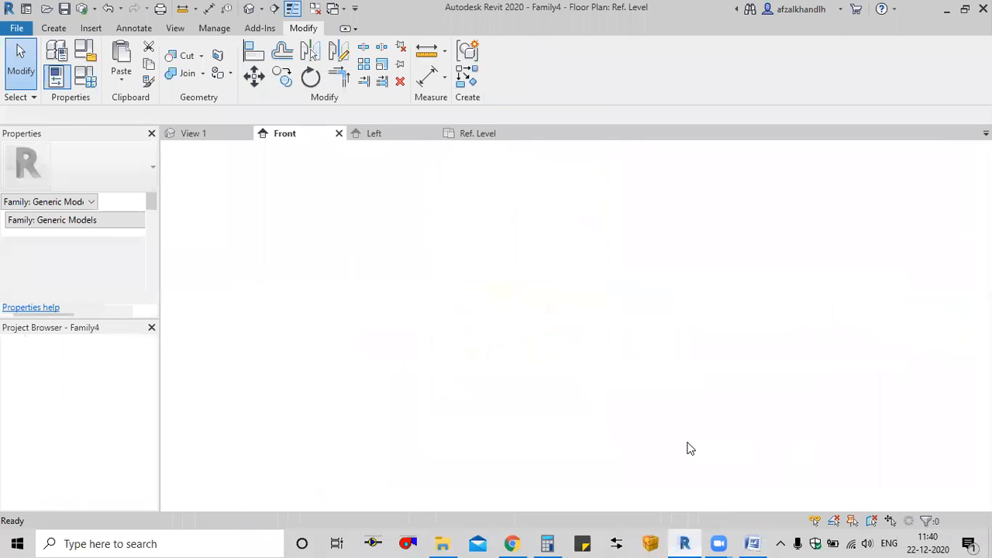
# Draw the angle's outer edges from the reference plane intersection: 40 mm right, 40 mm down and 5 mm back left
pyautogui.scroll(1, 587, 327)
pyautogui.moveTo(577, 335); pyautogui.dragTo(487, 320, button='middle')
pyautogui.scroll(2, 497, 320)
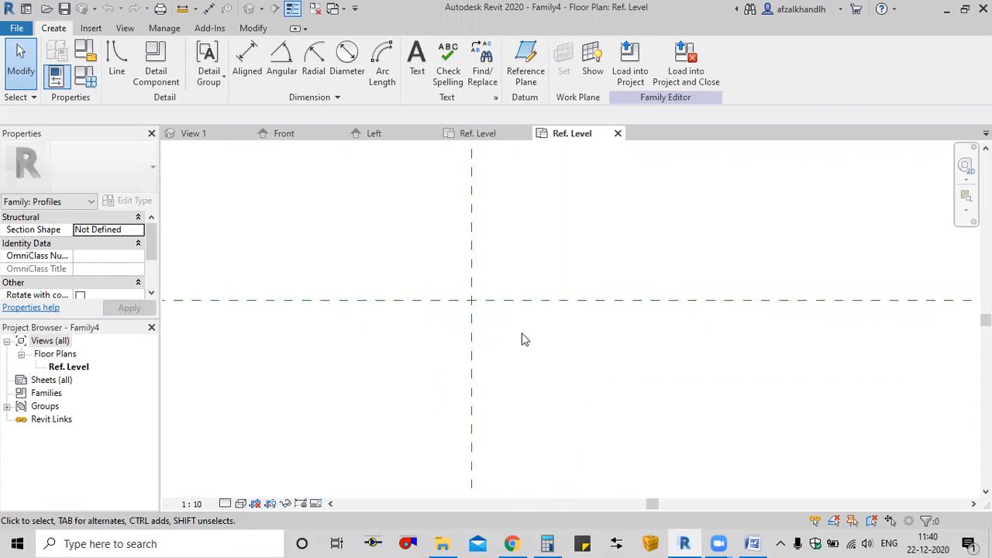
pyautogui.click(116, 62)
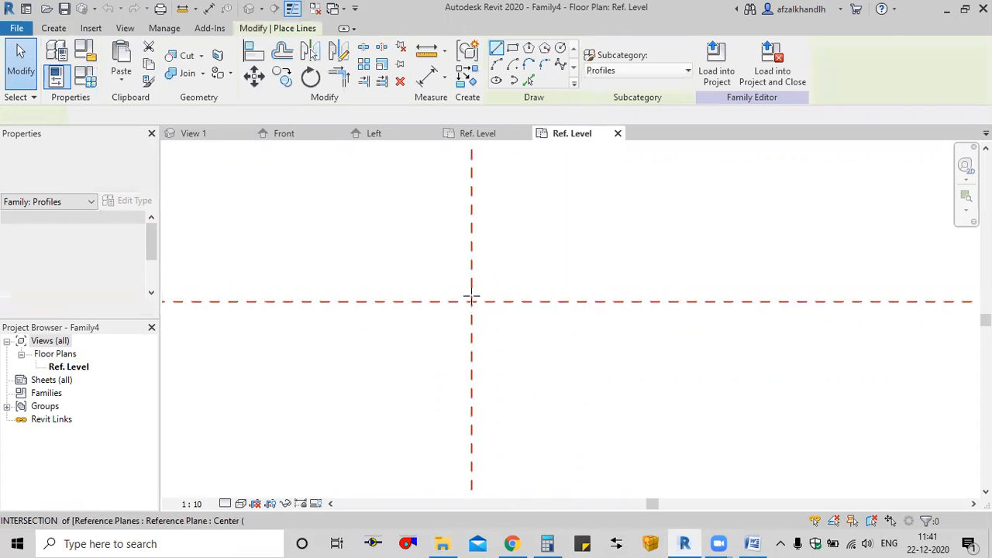
pyautogui.click(472, 303)
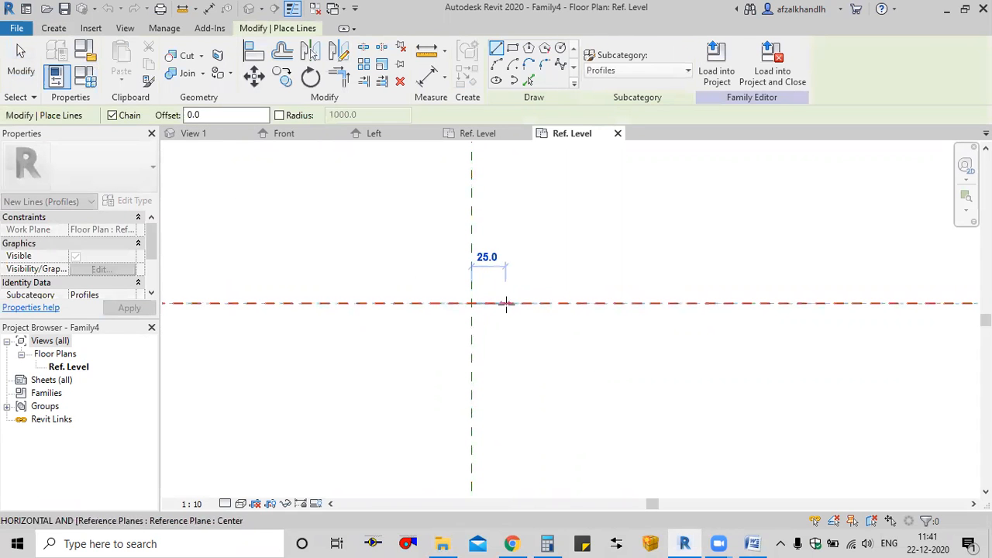
pyautogui.write('40')
pyautogui.press('Return')
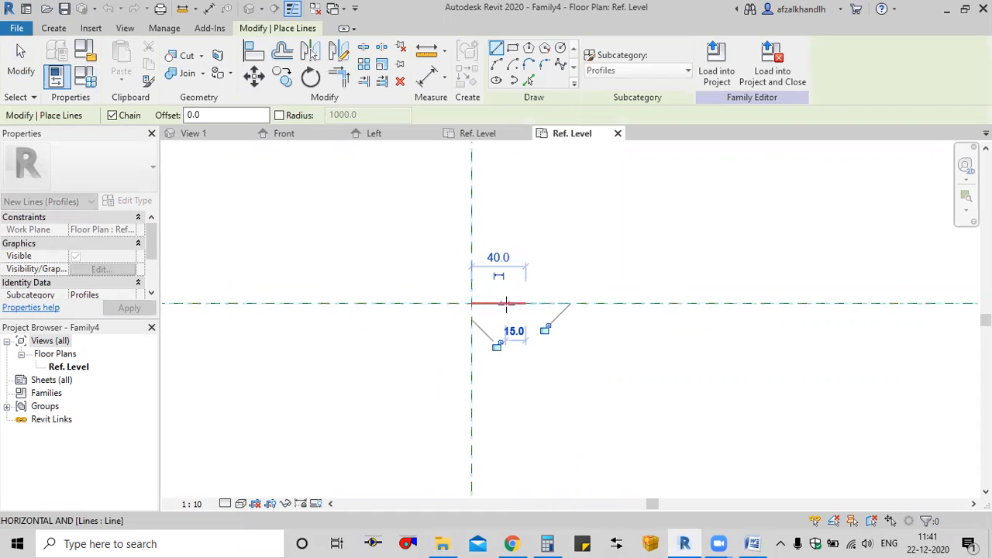
pyautogui.write('40')
pyautogui.press('Return')
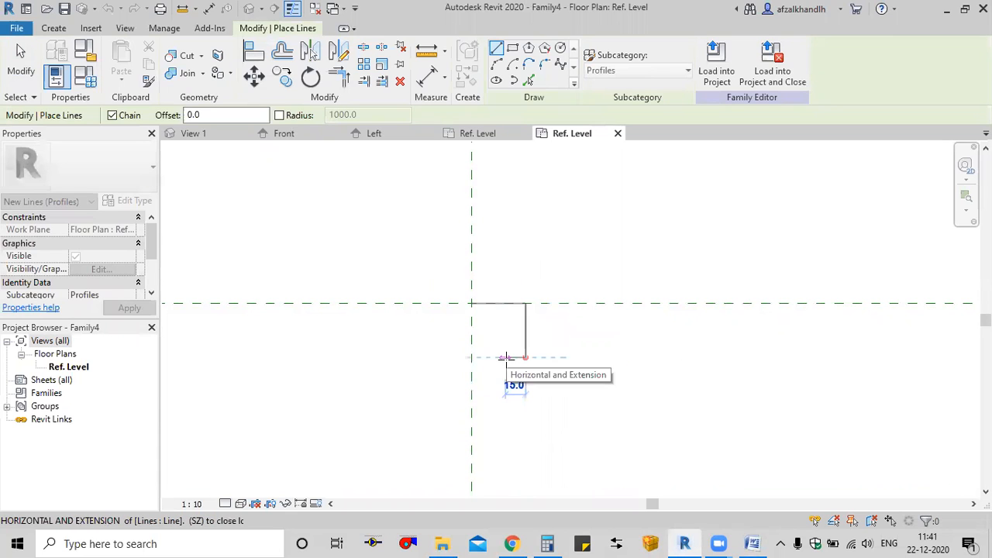
pyautogui.write('5')
pyautogui.press('Return')
pyautogui.press('Escape')
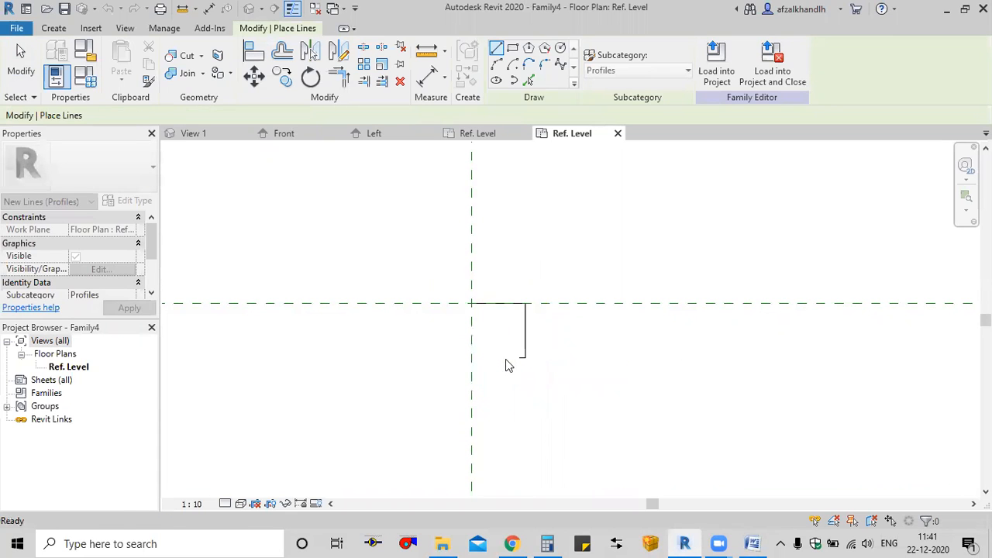
pyautogui.press('Escape')
# Draw a 5 mm end edge down from the origin and rough inner edges for both legs, extending past their crossing
pyautogui.press('l')
pyautogui.press('i')
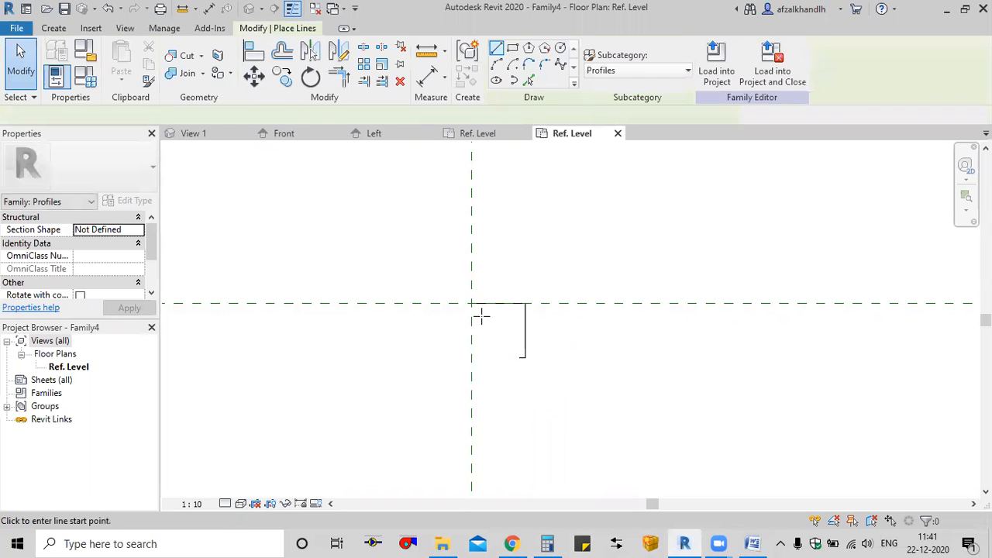
pyautogui.scroll(5, 485, 322)
pyautogui.click(436, 260)
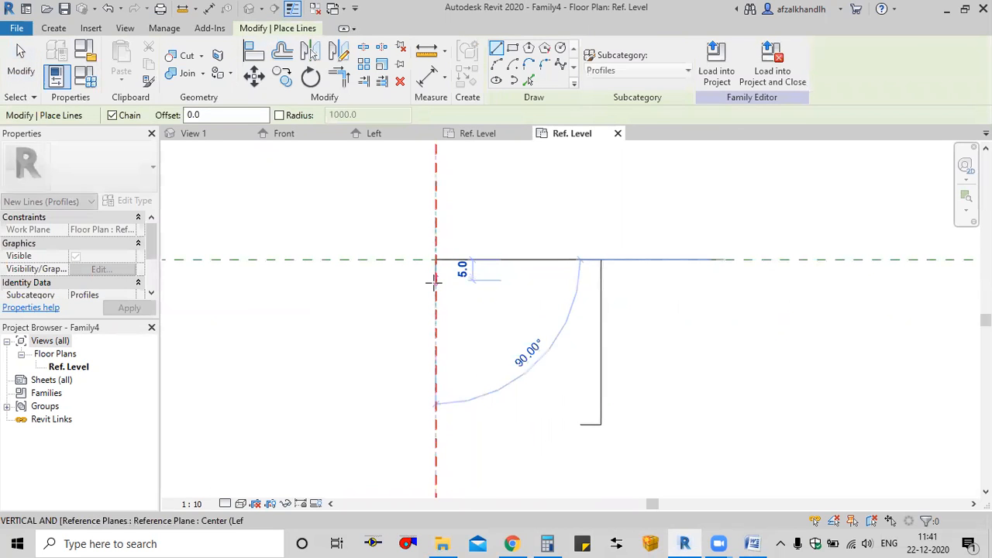
pyautogui.write('5')
pyautogui.press('Return')
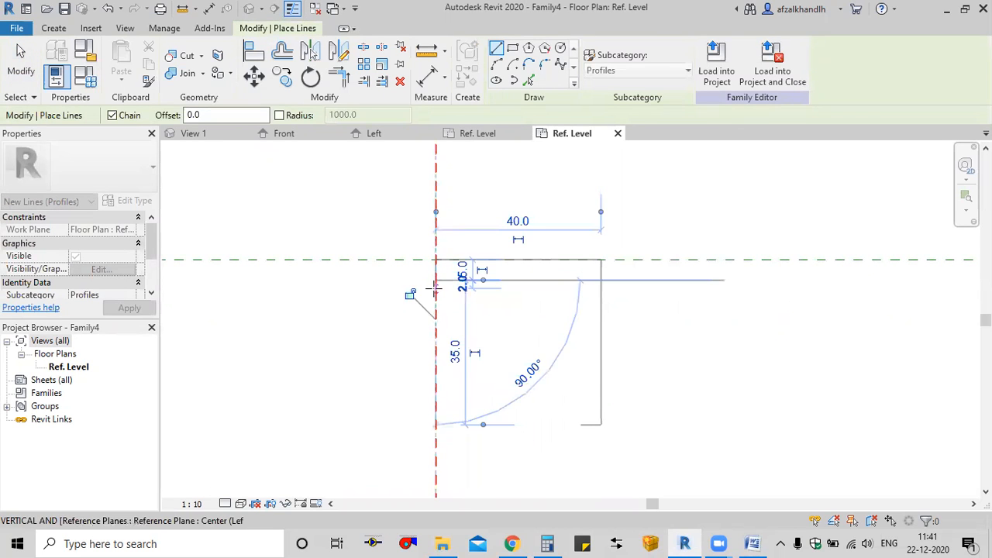
pyautogui.click(642, 280)
pyautogui.click(581, 420)
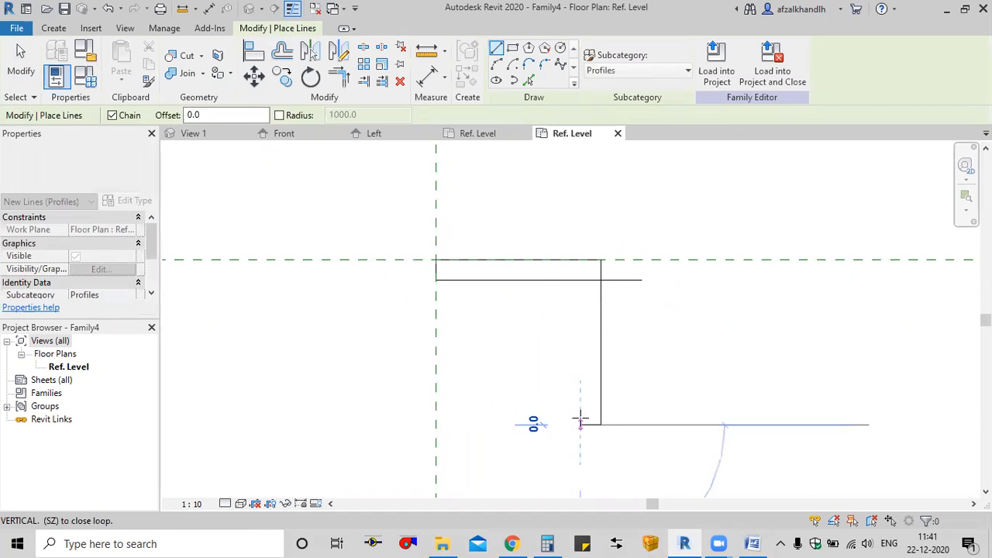
pyautogui.click(580, 216)
pyautogui.press('Escape')
# Trim the two inner edge lines to a corner to close the L-shaped profile
pyautogui.press('t')
pyautogui.press('r')
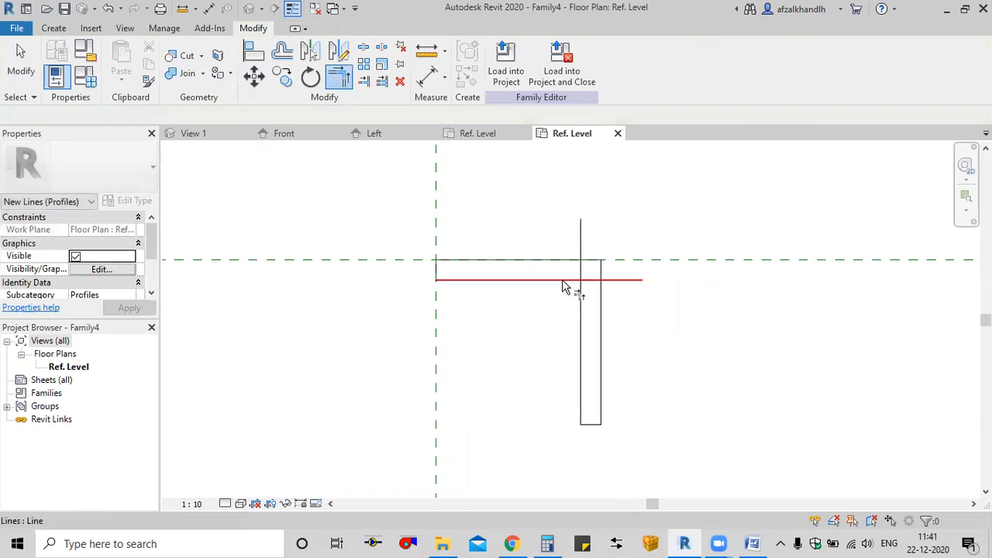
pyautogui.click(564, 280)
pyautogui.click(581, 302)
pyautogui.press('Escape')
pyautogui.scroll(-3, 652, 332)
pyautogui.moveTo(594, 354); pyautogui.dragTo(562, 346, button='middle')
pyautogui.scroll(2, 577, 318)
pyautogui.scroll(1, 535, 287)
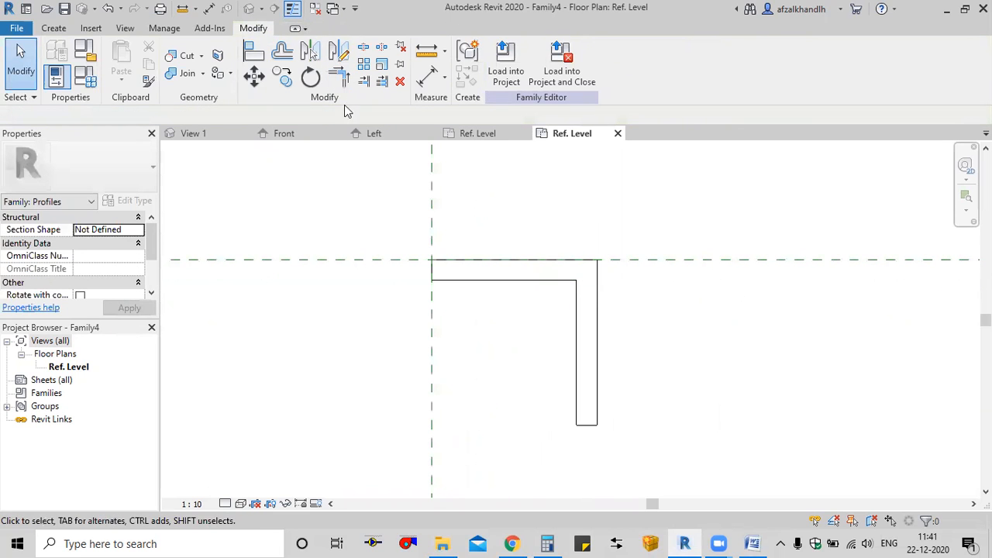
# Check the angle's leg lengths and thickness with aligned dimensions and remove the placed dimension
pyautogui.click(428, 75)
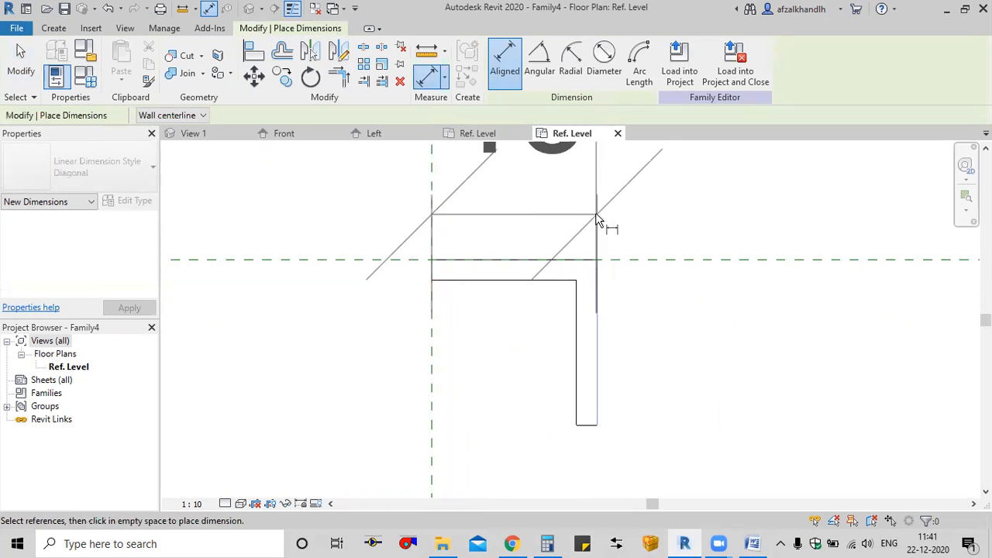
pyautogui.click(588, 427)
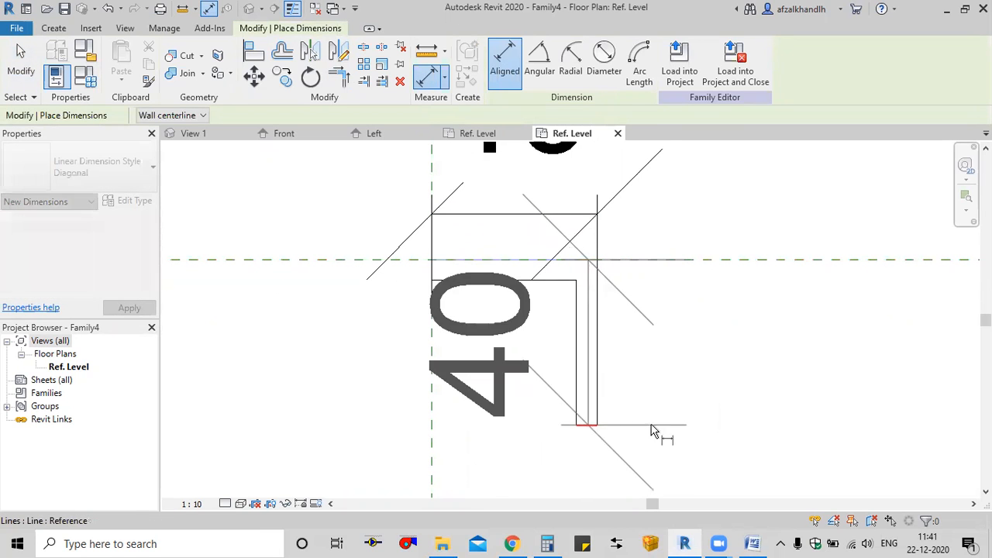
pyautogui.press('Escape')
pyautogui.click(577, 392)
pyautogui.click(597, 392)
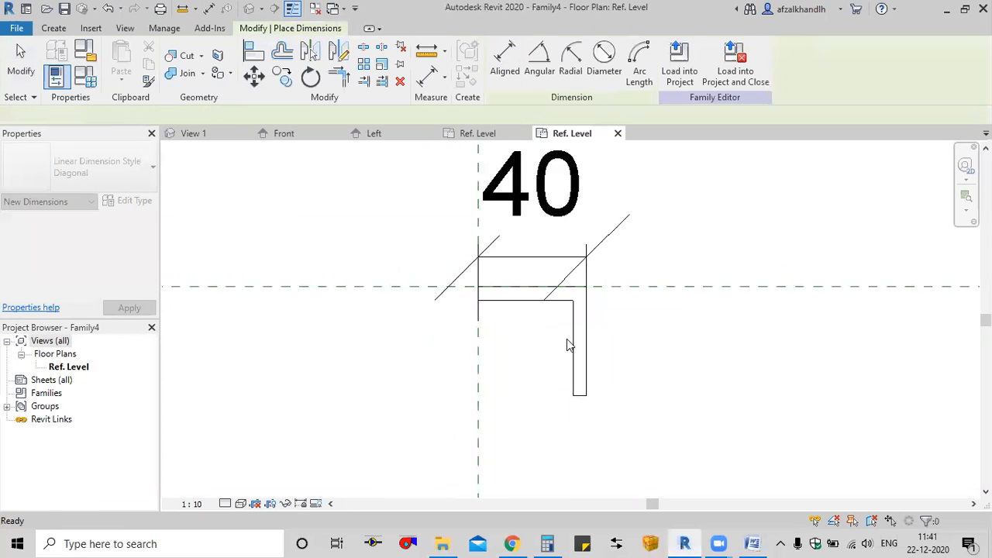
pyautogui.click(556, 266)
pyautogui.press('Delete')
# Move the whole angle profile 20 mm left so its top edge's midpoint sits on the reference plane intersection
pyautogui.moveTo(443, 283); pyautogui.dragTo(610, 395)
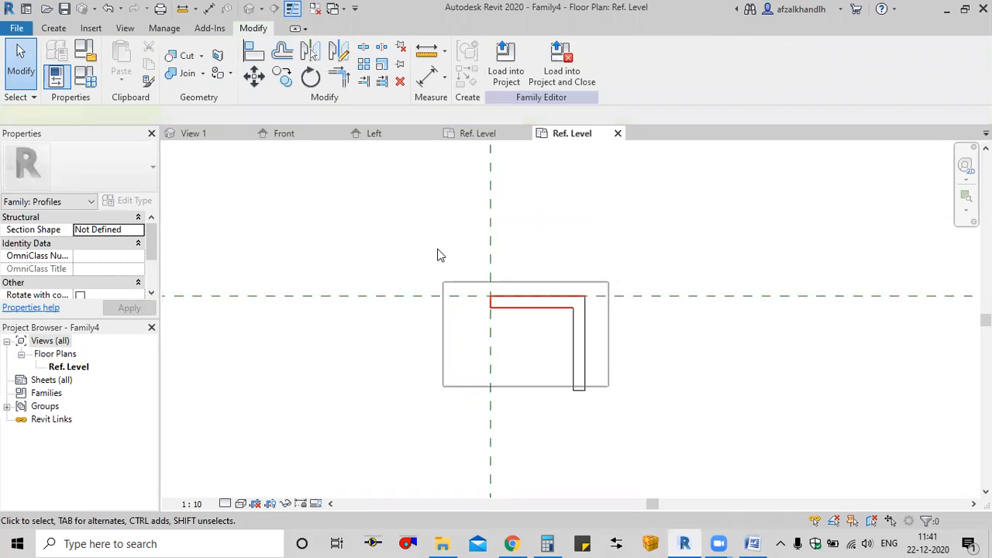
pyautogui.moveTo(439, 256); pyautogui.dragTo(657, 458)
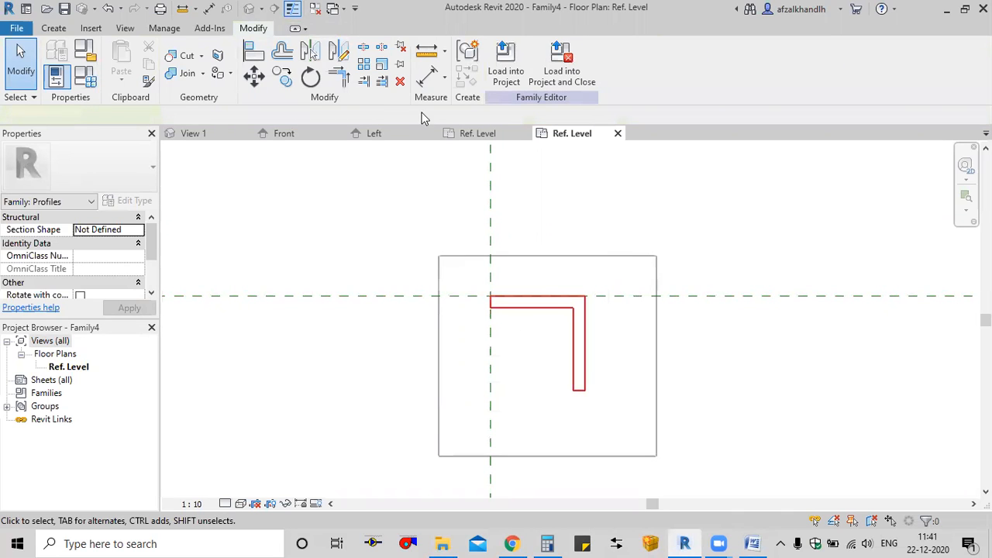
pyautogui.click(235, 75)
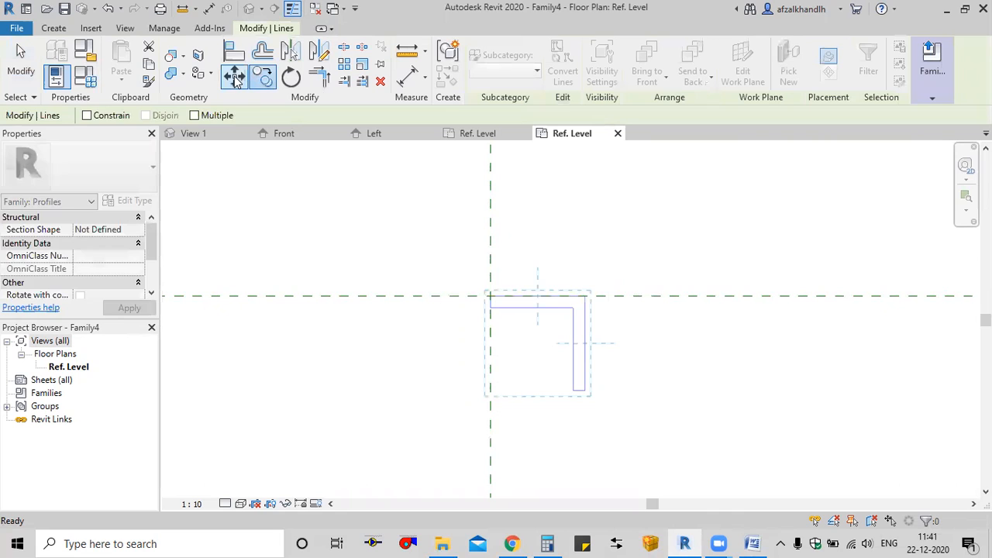
pyautogui.click(538, 297)
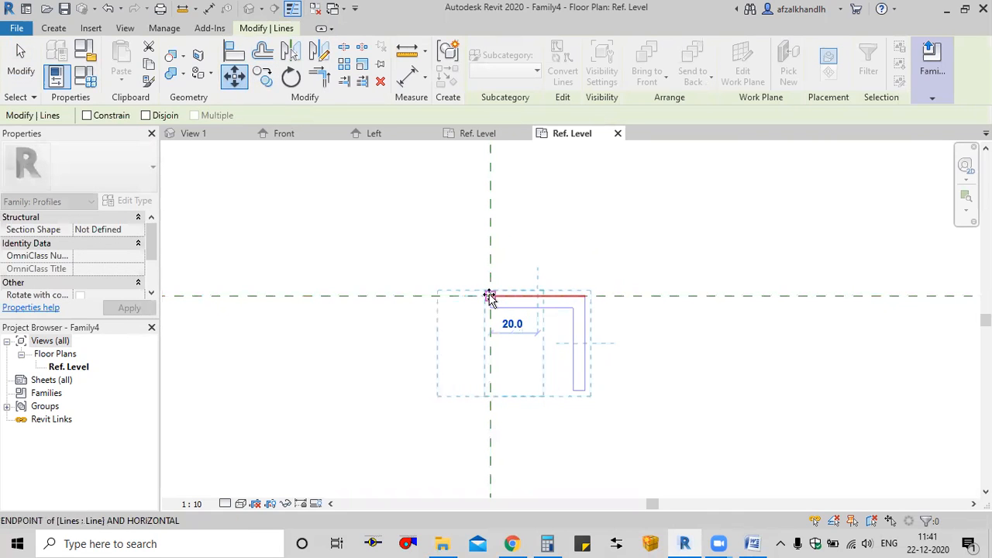
pyautogui.click(497, 305)
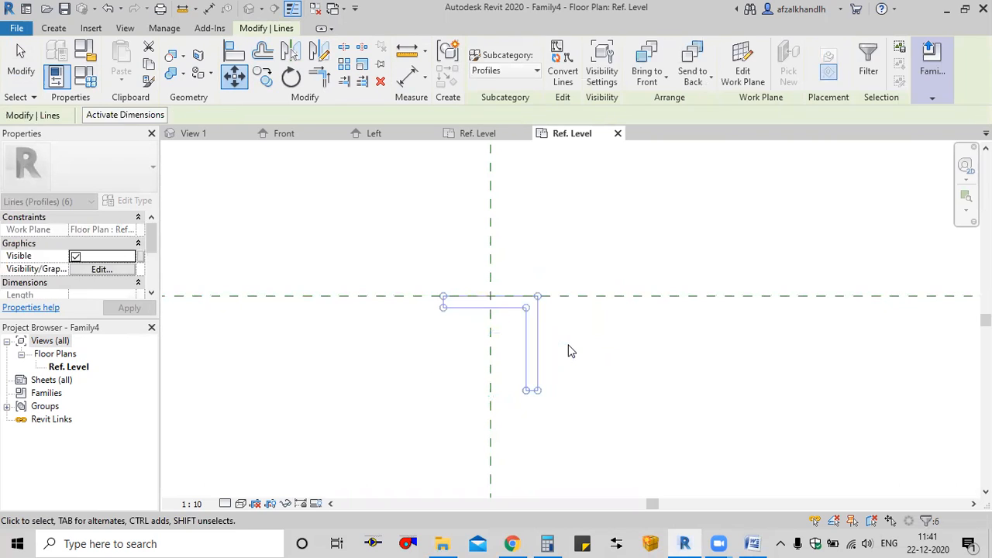
pyautogui.click(576, 349)
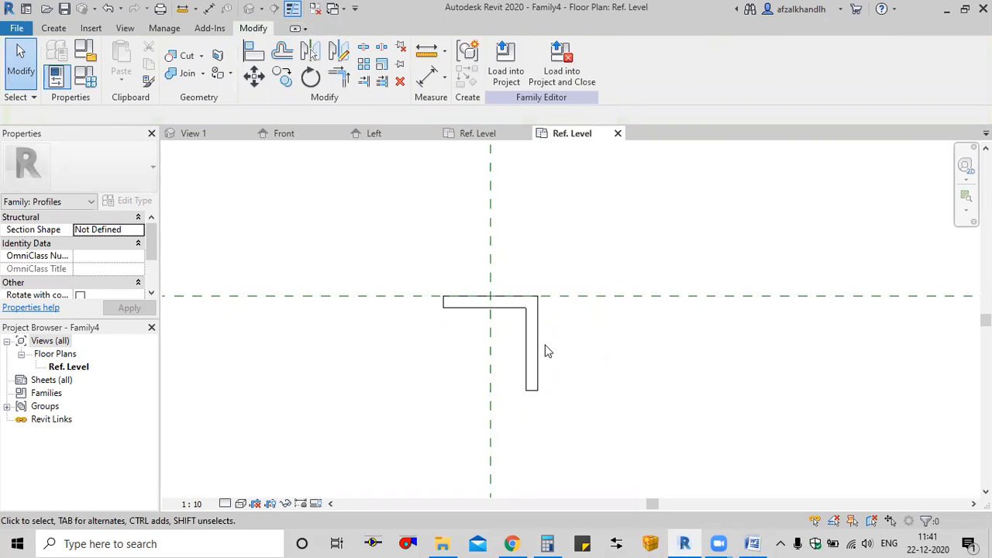
pyautogui.middleClick(545, 346)
pyautogui.middleClick(545, 346)
pyautogui.press('a')
pyautogui.press('l')
pyautogui.press('Escape')
pyautogui.scroll(4, 601, 335)
pyautogui.scroll(4, 547, 312)
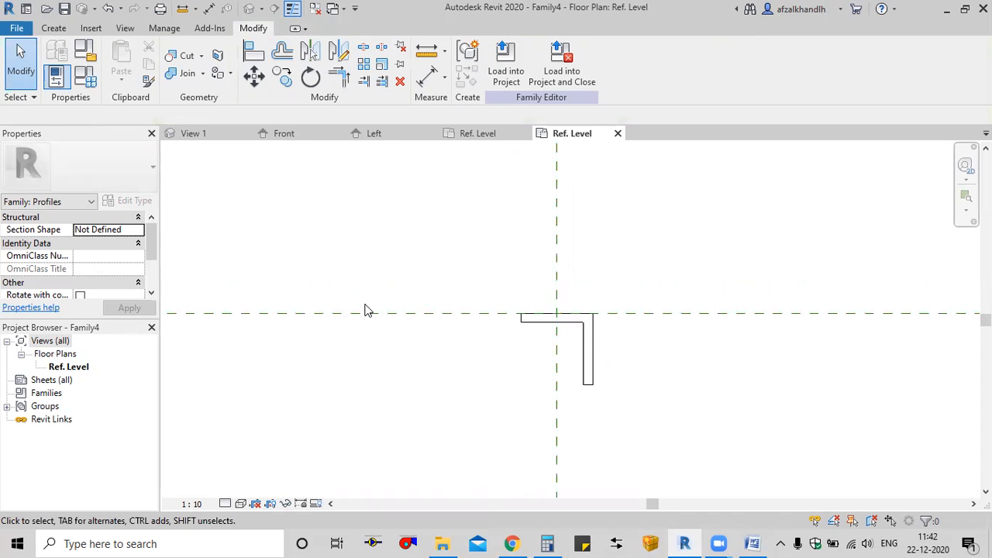
# Hide all annotation categories in the Ref. Level view through the visibility/graphic overrides
pyautogui.press('v')
pyautogui.press('g')
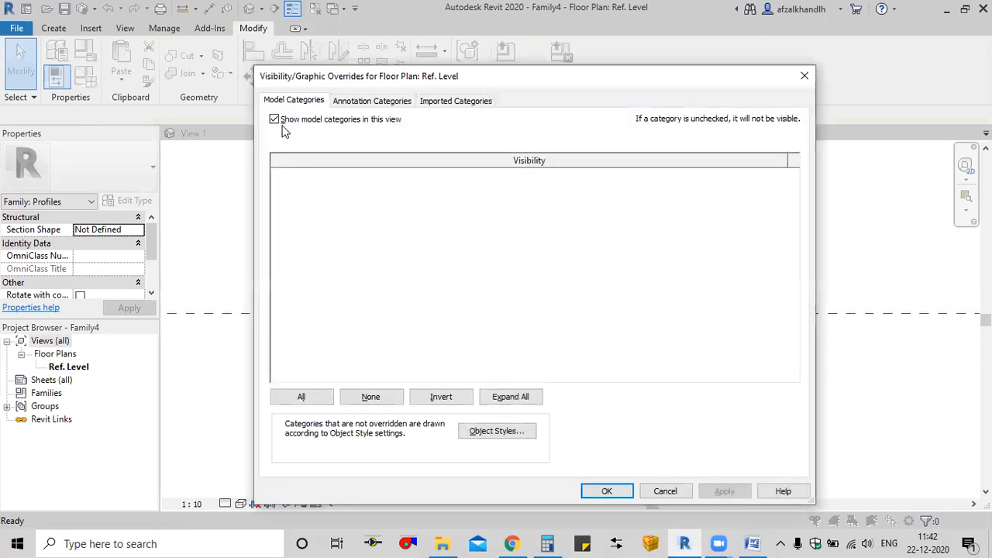
pyautogui.click(357, 101)
pyautogui.click(273, 118)
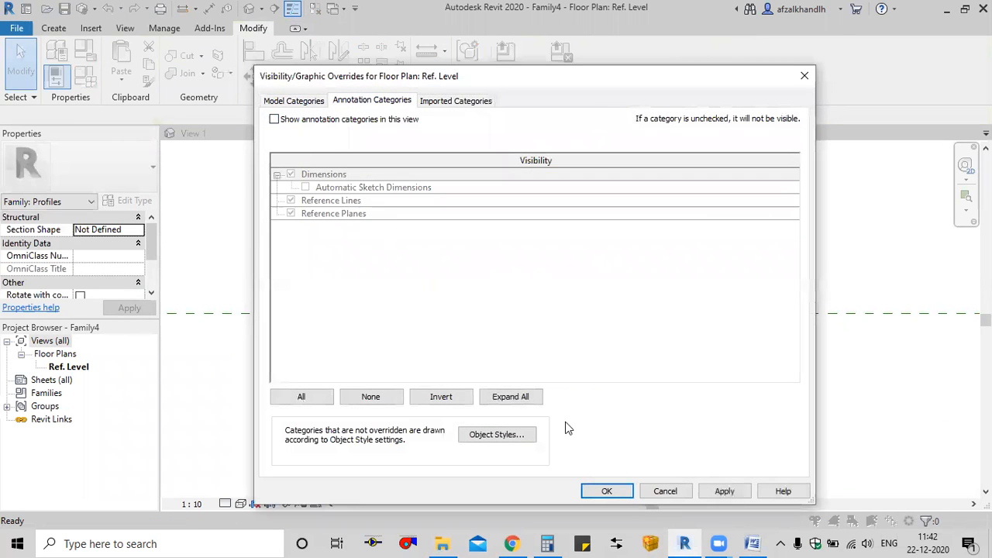
pyautogui.click(607, 491)
pyautogui.scroll(3, 587, 357)
pyautogui.moveTo(587, 358); pyautogui.dragTo(549, 361, button='middle')
pyautogui.scroll(1, 549, 361)
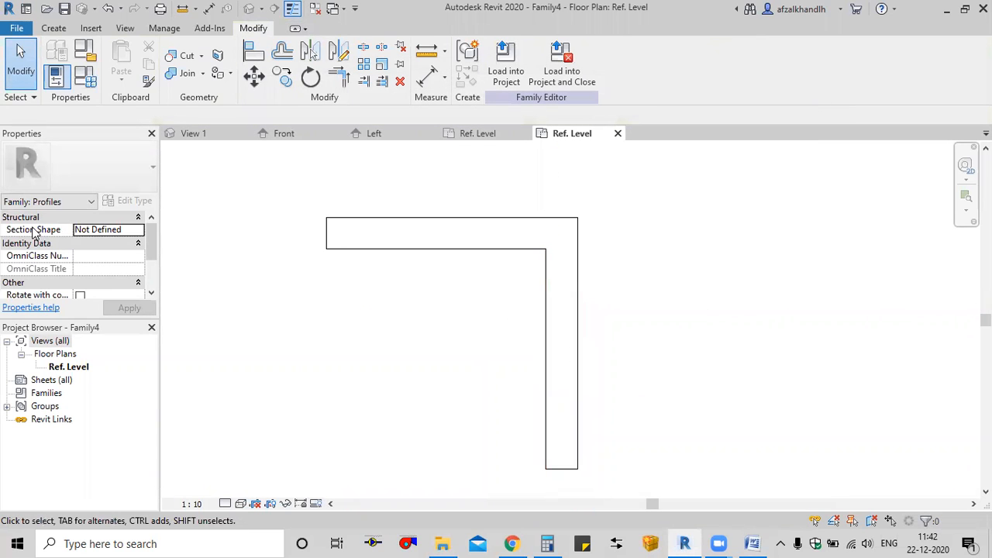
# Set the profile family's structural section shape to L-angle
pyautogui.click(138, 235)
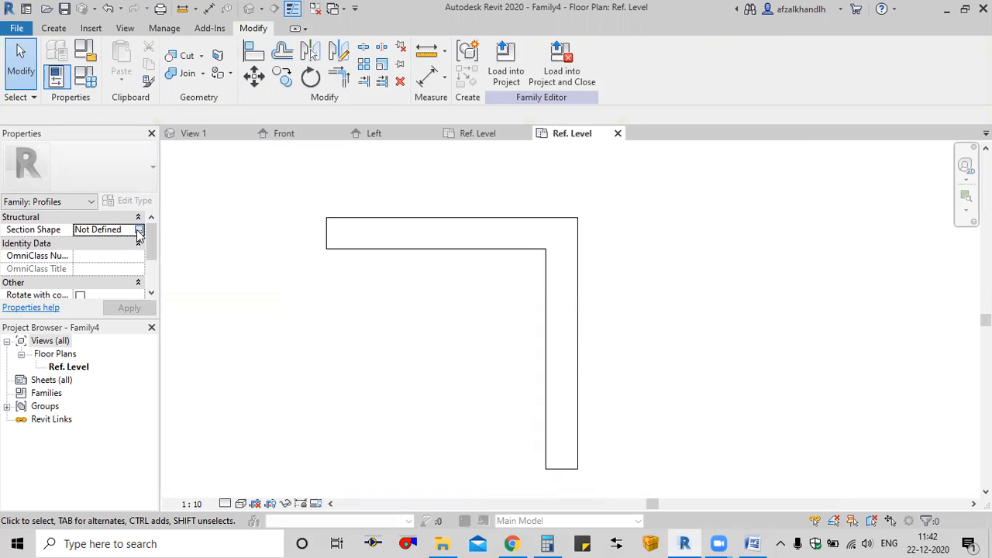
pyautogui.click(138, 231)
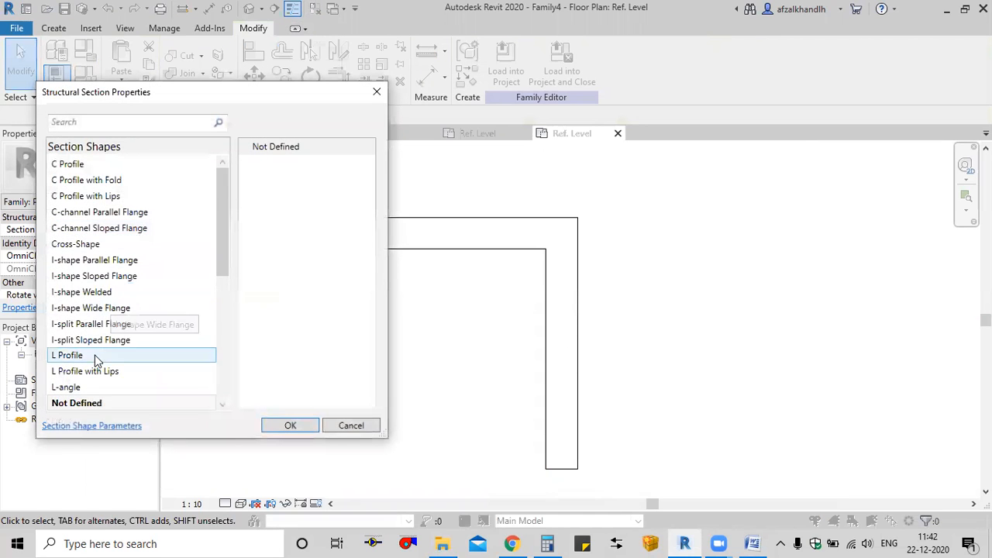
pyautogui.scroll(-1, 93, 353)
pyautogui.click(81, 326)
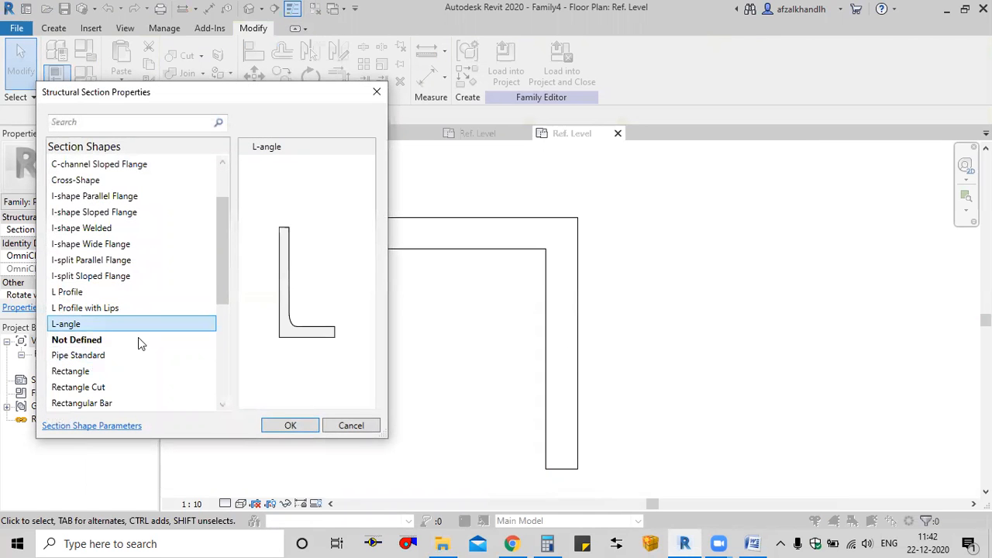
pyautogui.click(273, 431)
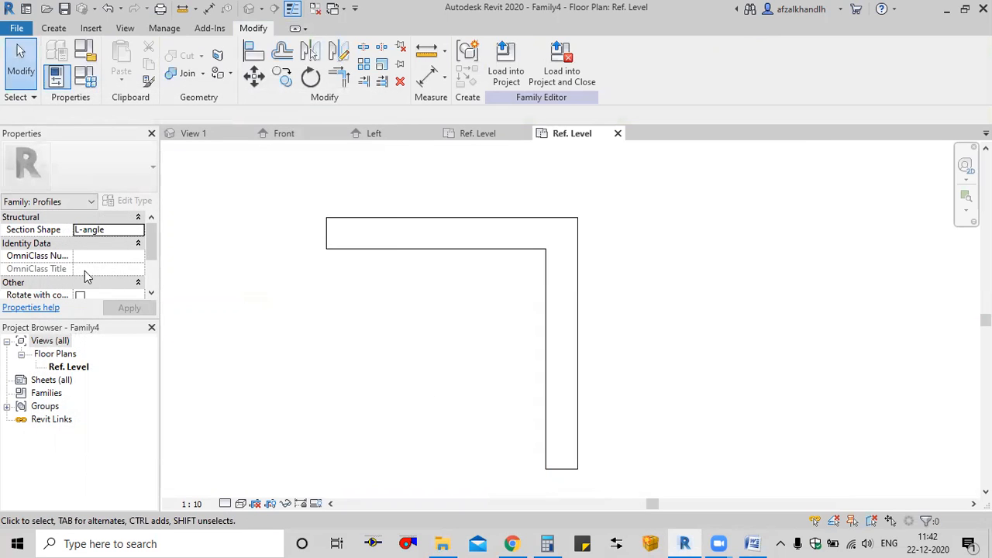
pyautogui.scroll(-1, 84, 269)
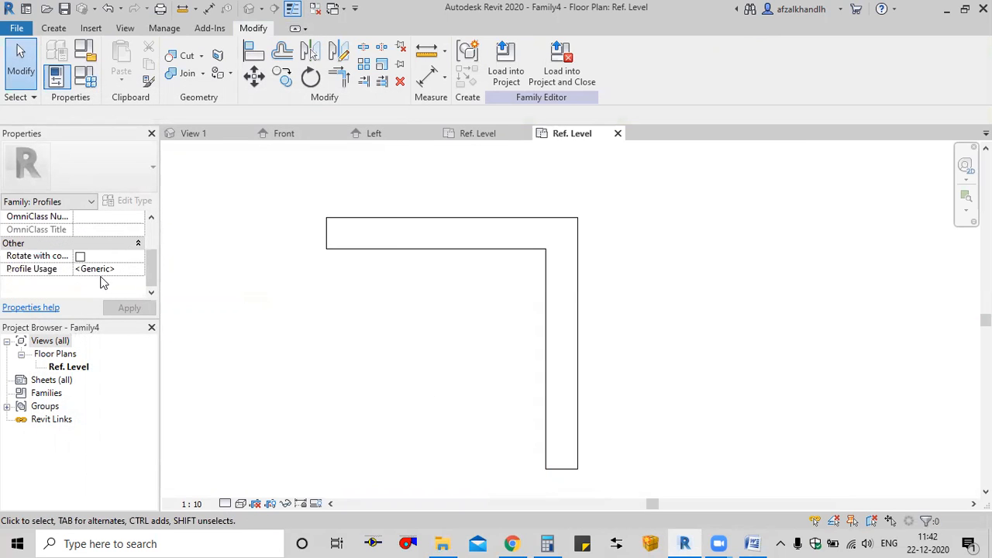
pyautogui.scroll(1, 96, 244)
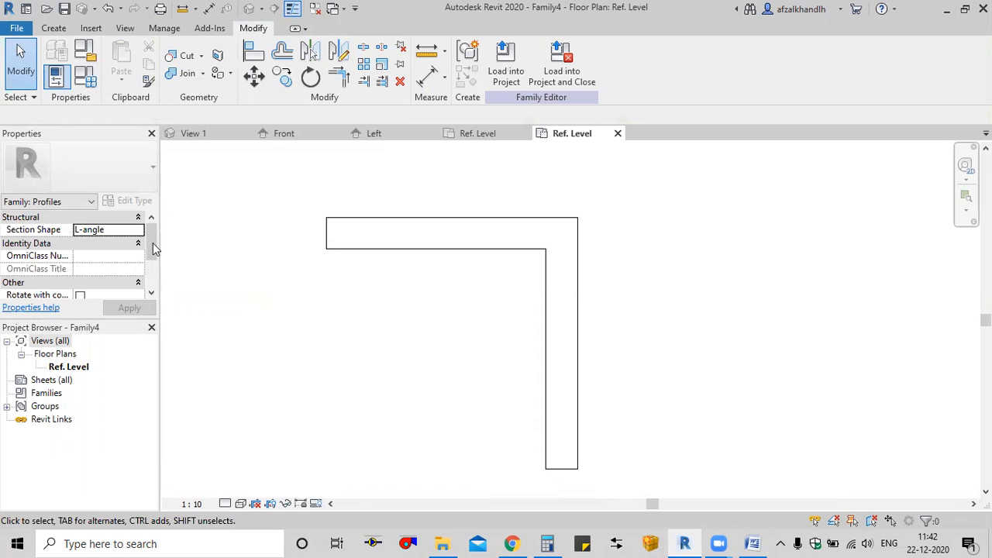
pyautogui.scroll(1, 469, 288)
pyautogui.scroll(2, 469, 289)
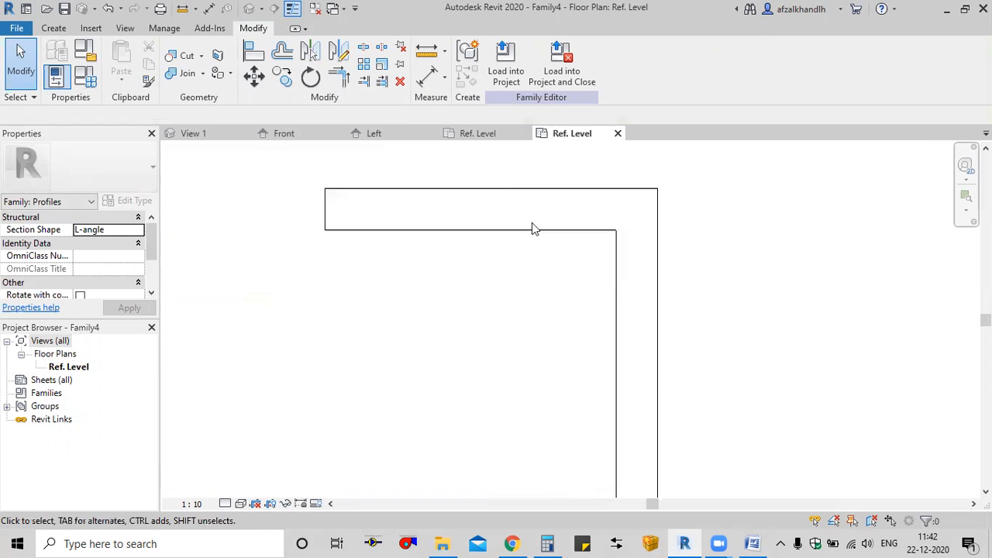
# Start saving the profile family, creating and opening a new Desktop folder named DUCT SUPPORT as the save location
pyautogui.click(504, 77)
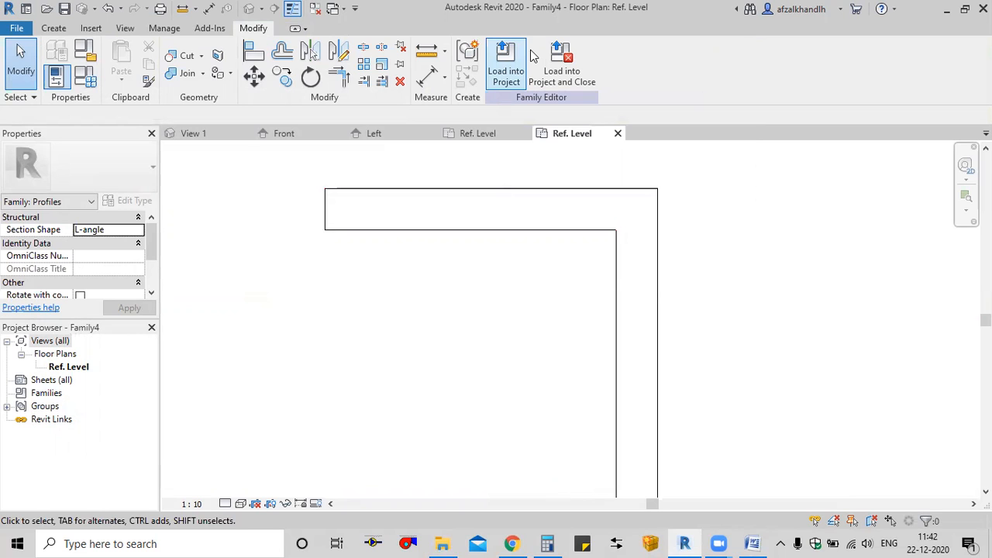
pyautogui.scroll(-1, 568, 248)
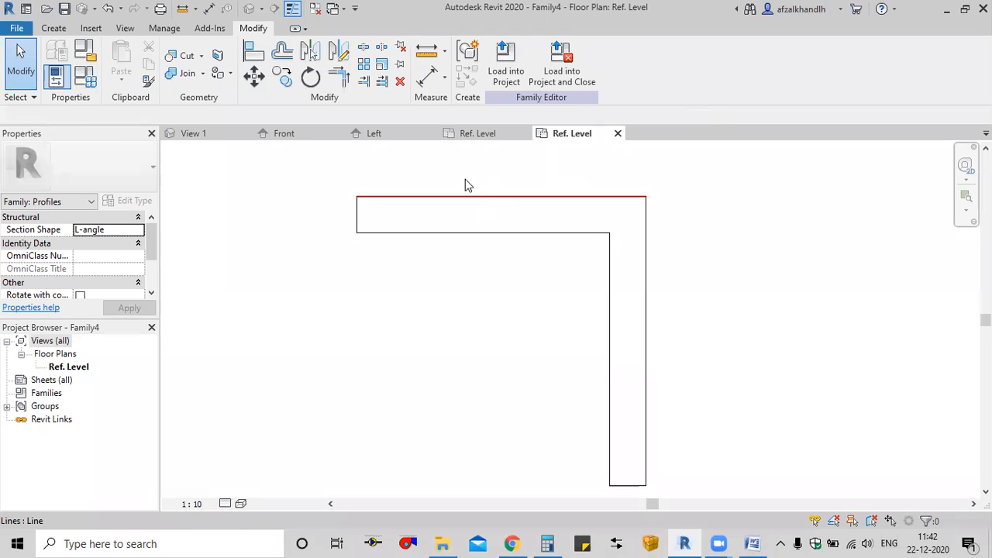
pyautogui.click(65, 10)
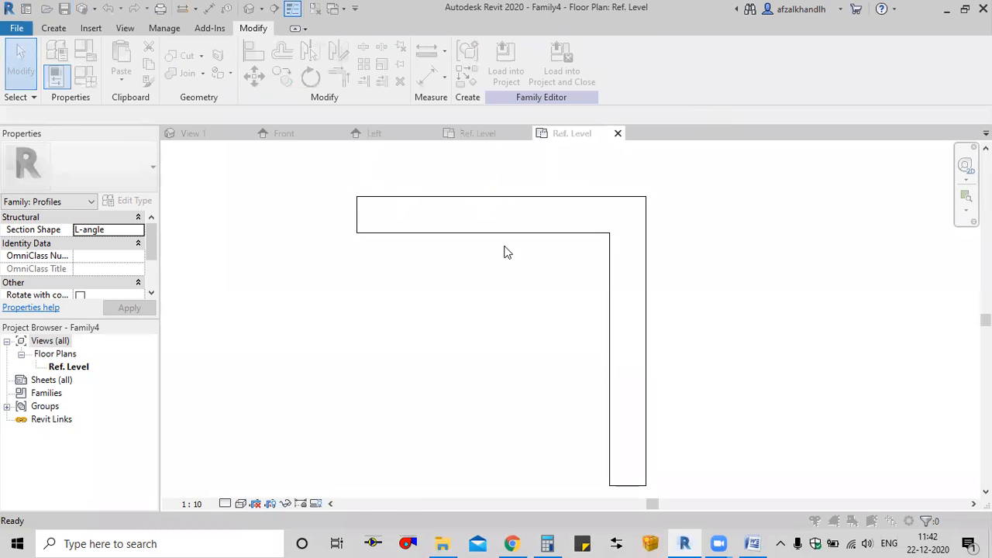
pyautogui.click(281, 312)
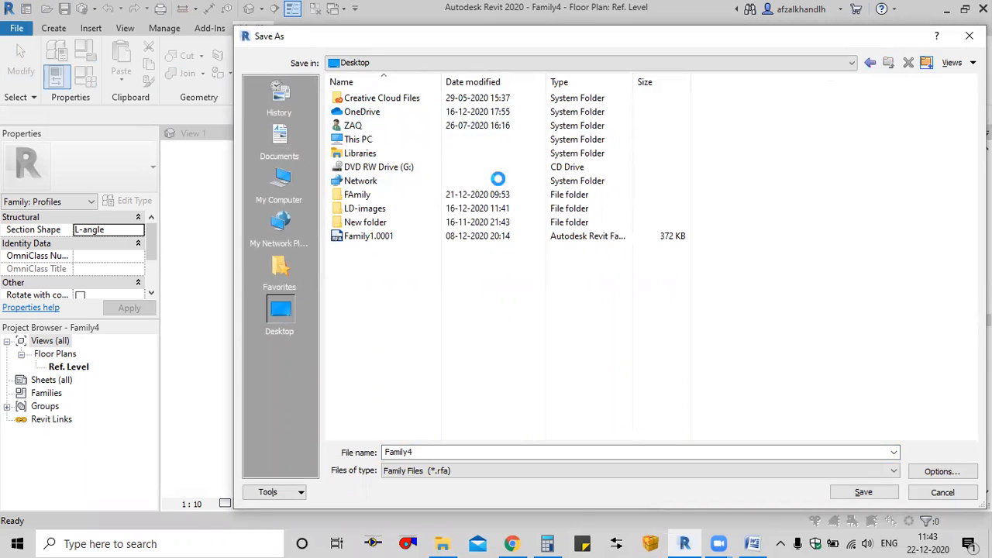
pyautogui.click(927, 62)
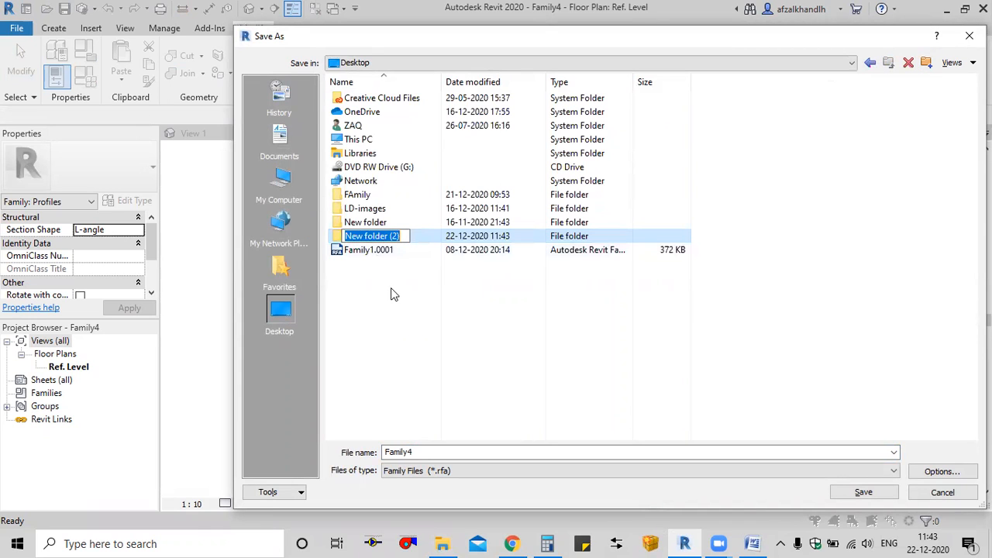
pyautogui.write('DUCT ')
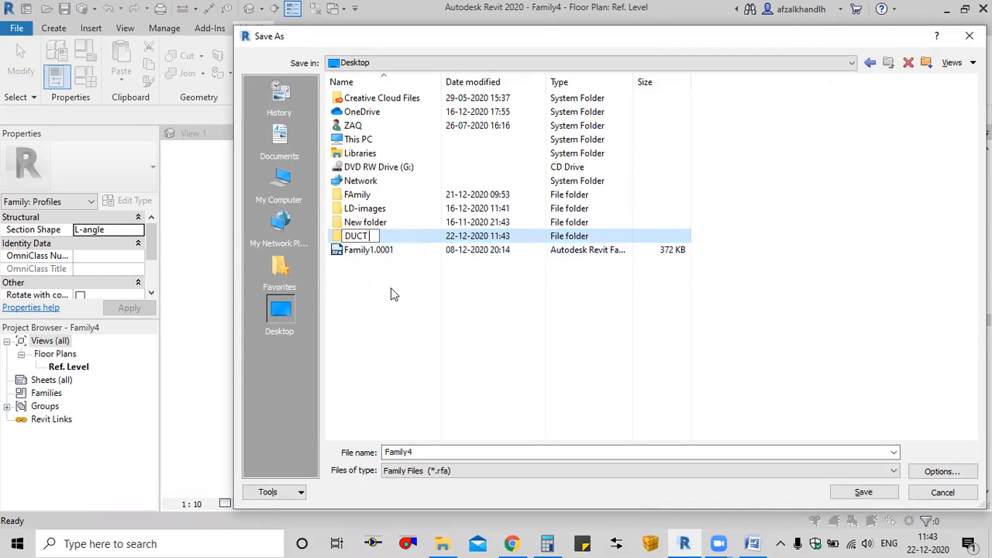
pyautogui.write('SUPPORT')
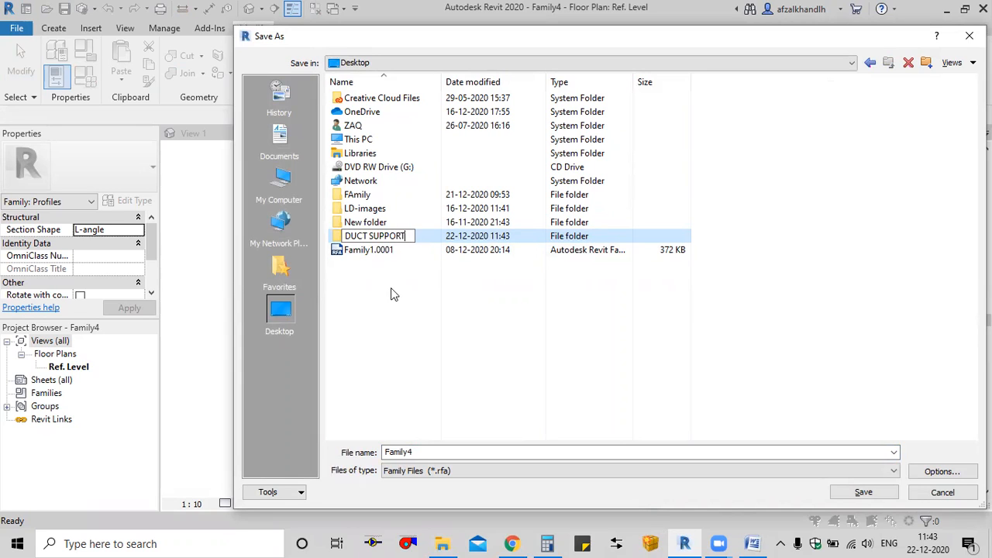
pyautogui.press('Return')
pyautogui.press('Return')
# Save the profile family in the DUCT SUPPORT folder under the file name L-Profile
pyautogui.doubleClick(424, 452)
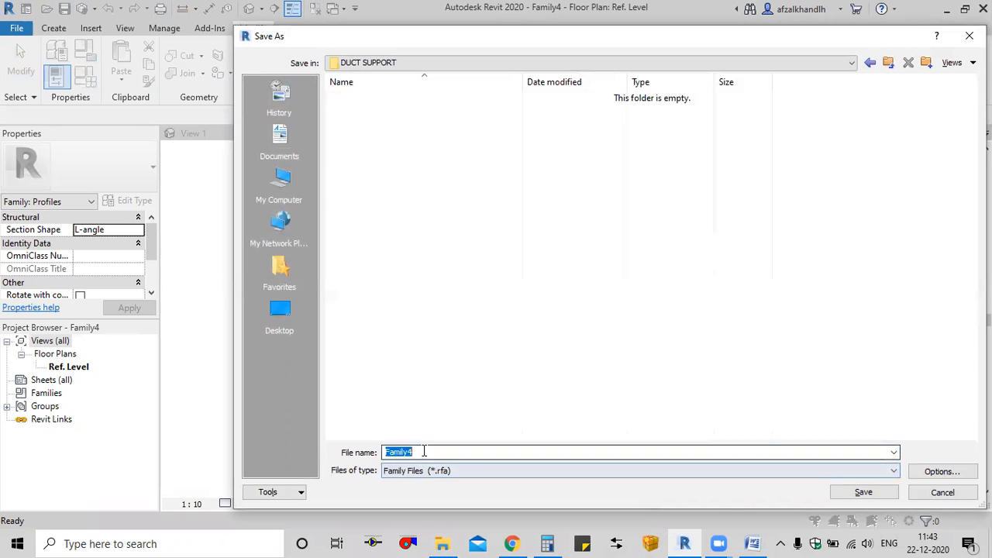
pyautogui.write('L')
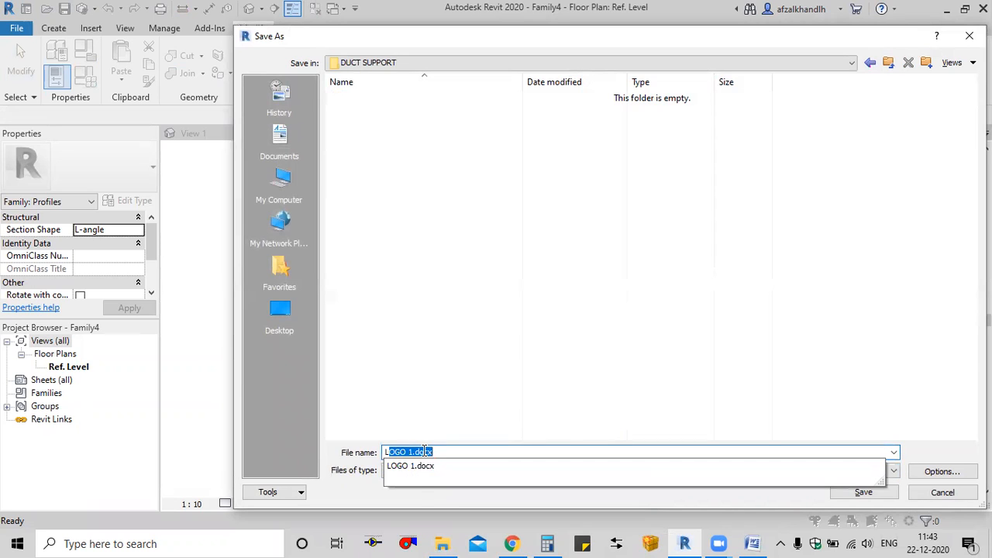
pyautogui.write('-Profile')
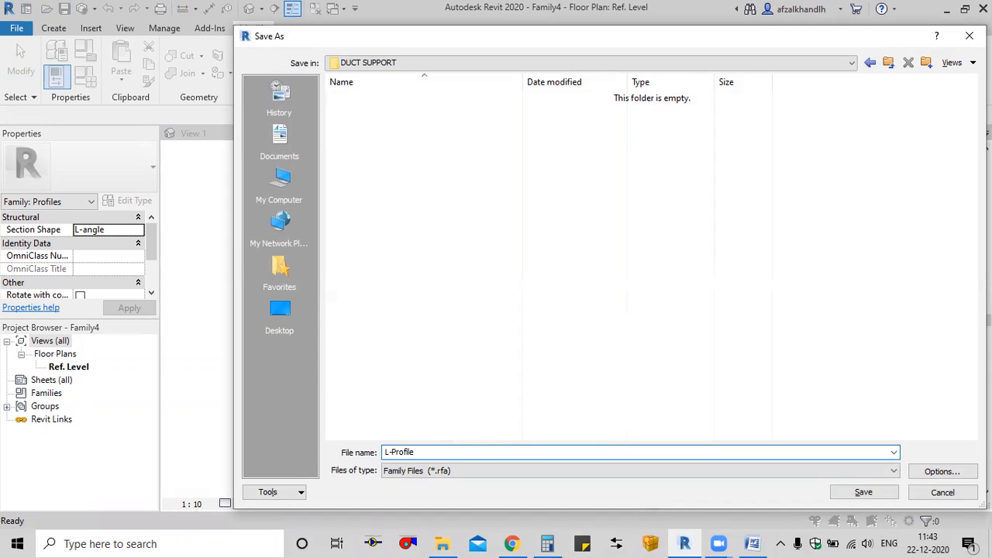
pyautogui.click(887, 493)
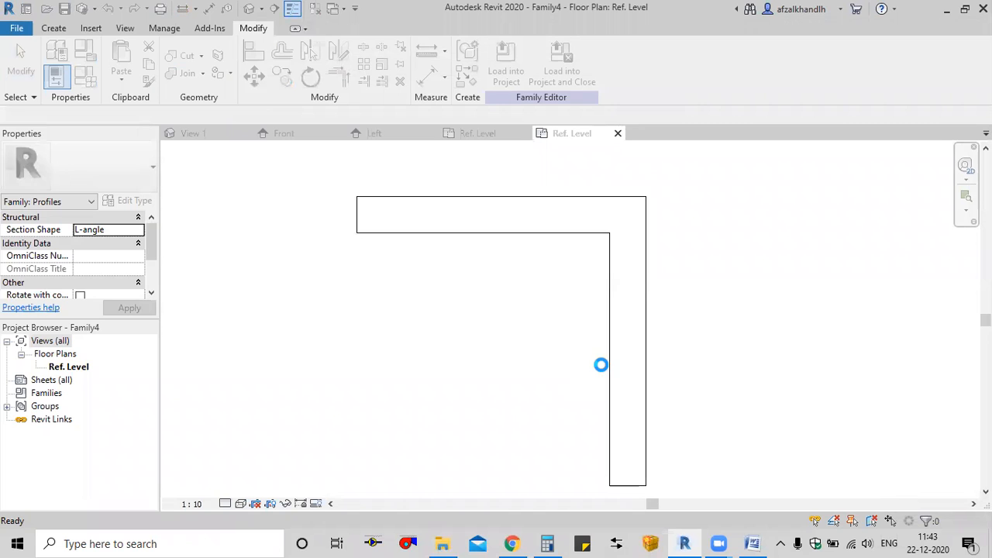
# Load the L-Profile family into the open Family3 duct family
pyautogui.moveTo(611, 366); pyautogui.dragTo(577, 339, button='middle')
pyautogui.click(506, 80)
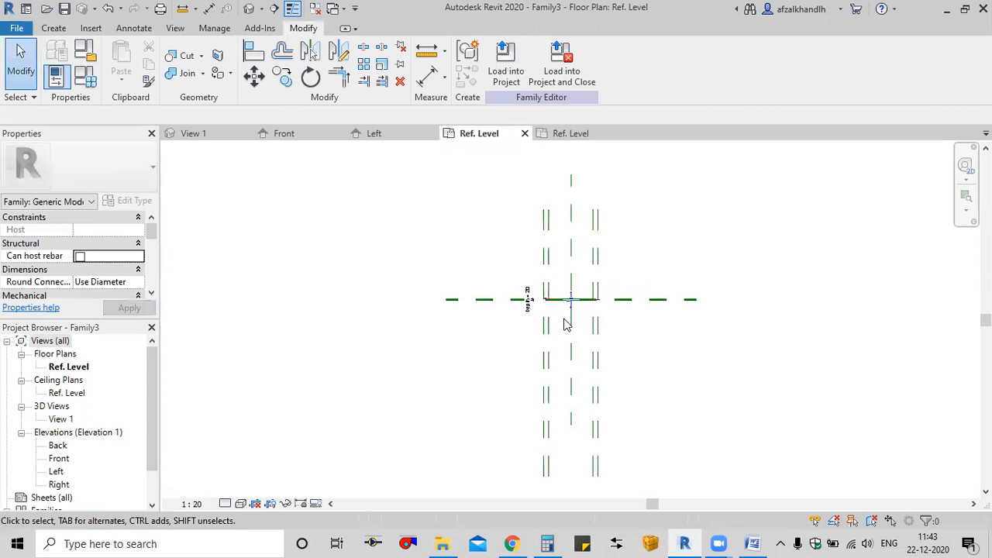
pyautogui.scroll(4, 573, 305)
pyautogui.moveTo(569, 304); pyautogui.dragTo(529, 353, button='middle')
pyautogui.scroll(1, 511, 319)
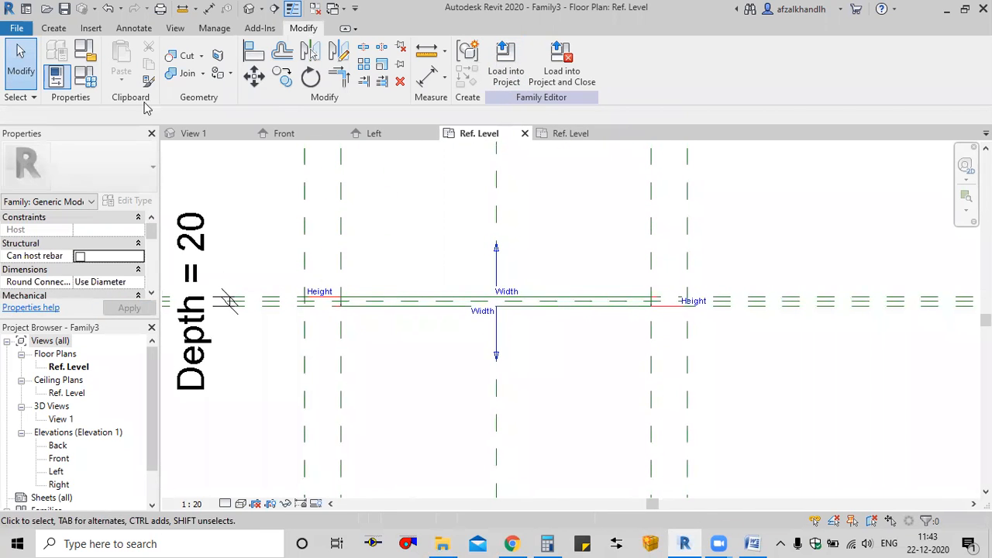
# Start a solid sweep in the Ref. Level view and sketch its path by picking the central horizontal reference plane
pyautogui.click(56, 29)
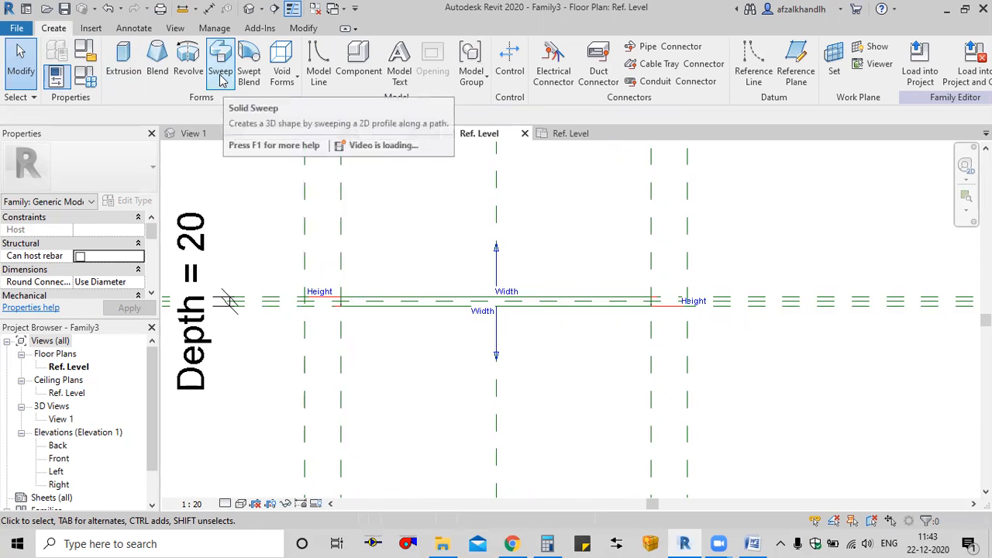
pyautogui.click(221, 75)
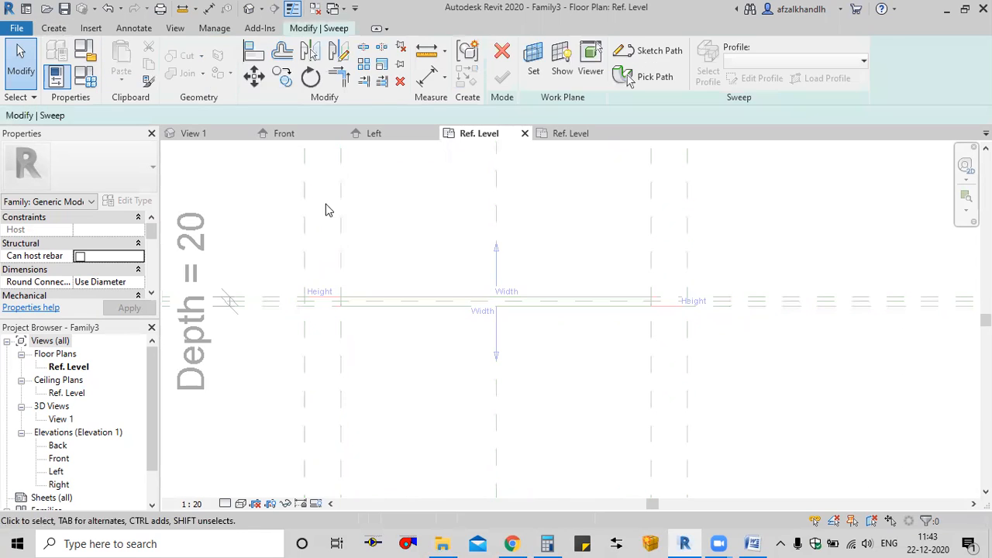
pyautogui.click(651, 52)
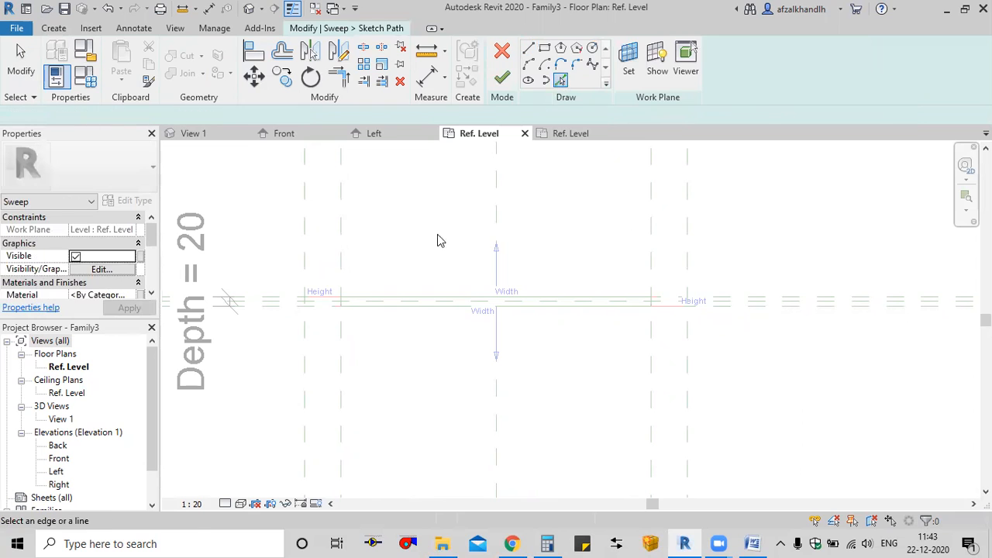
pyautogui.scroll(3, 380, 298)
pyautogui.click(381, 299)
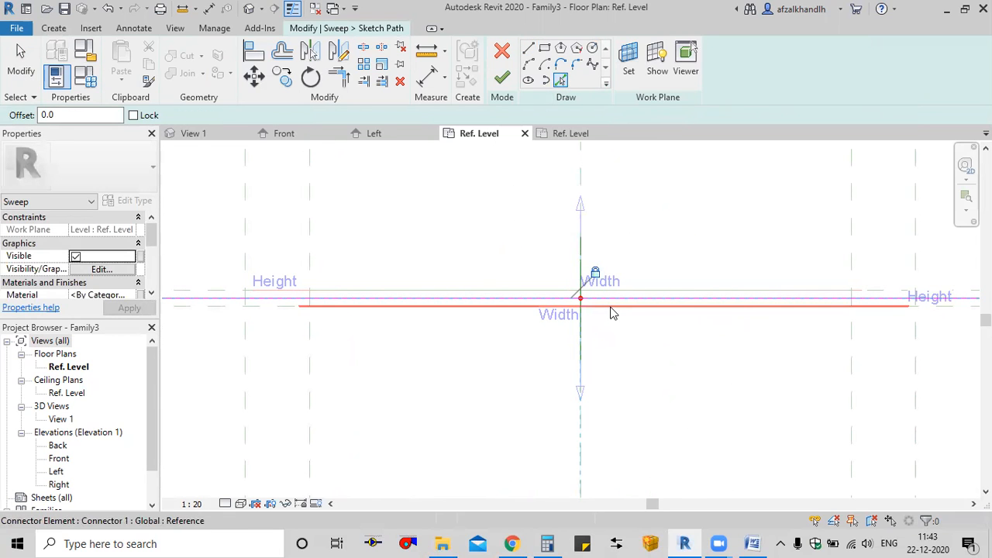
pyautogui.scroll(-4, 625, 359)
pyautogui.scroll(-4, 578, 361)
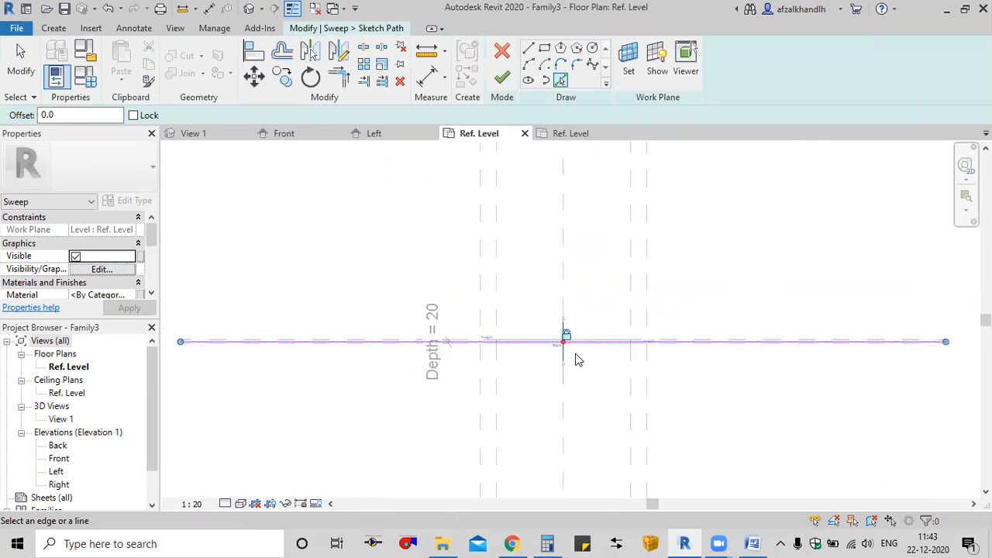
pyautogui.moveTo(612, 269); pyautogui.dragTo(588, 202, button='middle')
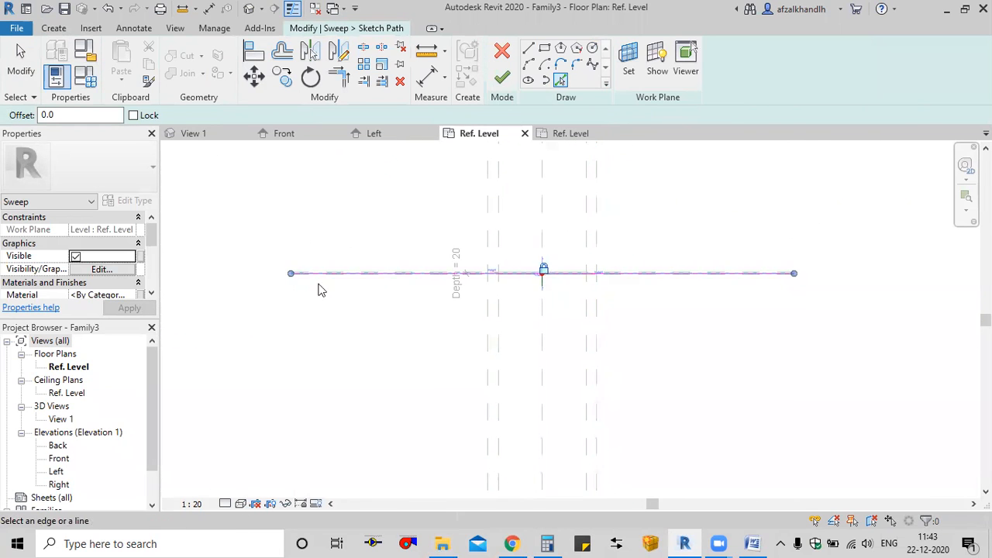
pyautogui.scroll(-3, 496, 345)
pyautogui.scroll(3, 479, 321)
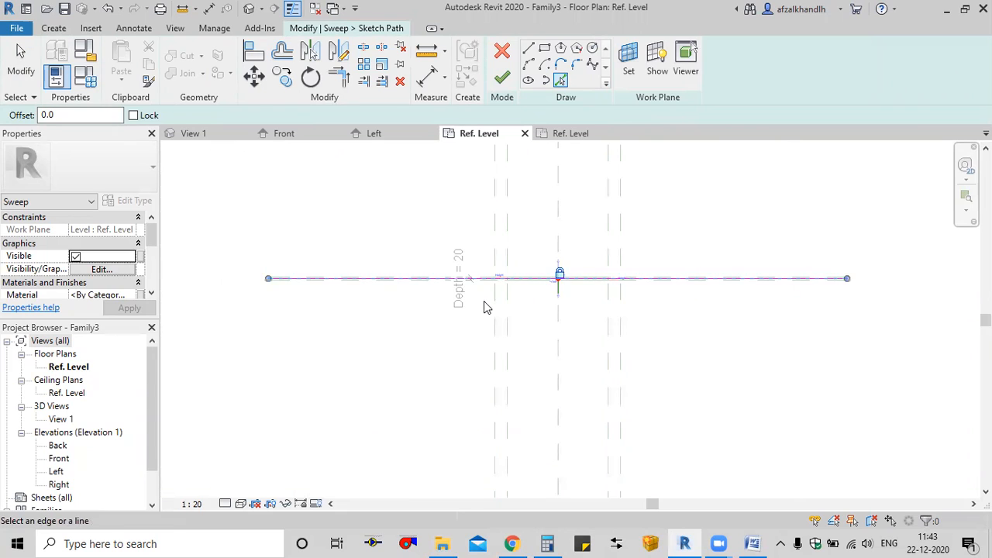
# Try to align both ends of the sweep path with the outermost vertical reference planes and undo the alignments
pyautogui.click(249, 60)
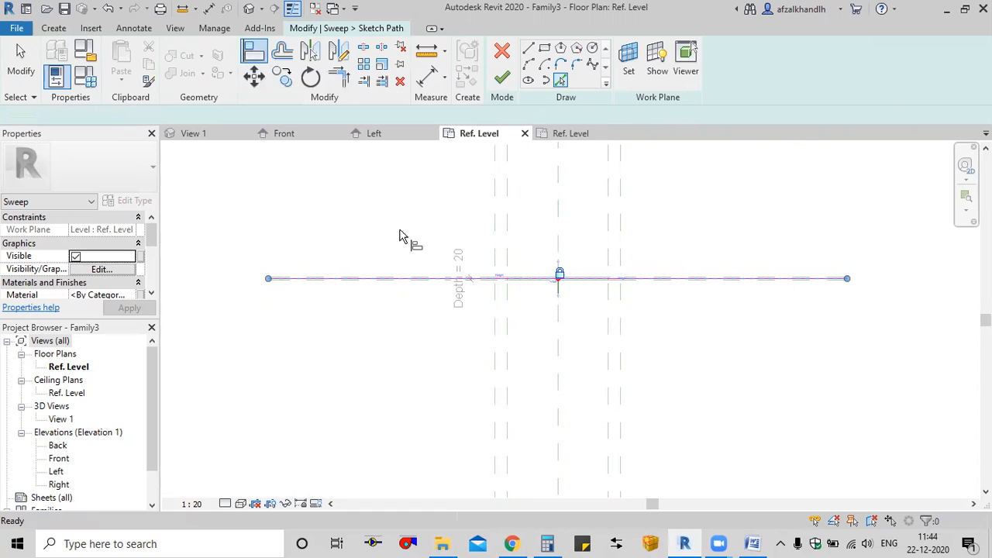
pyautogui.click(622, 250)
pyautogui.click(854, 279)
pyautogui.click(497, 252)
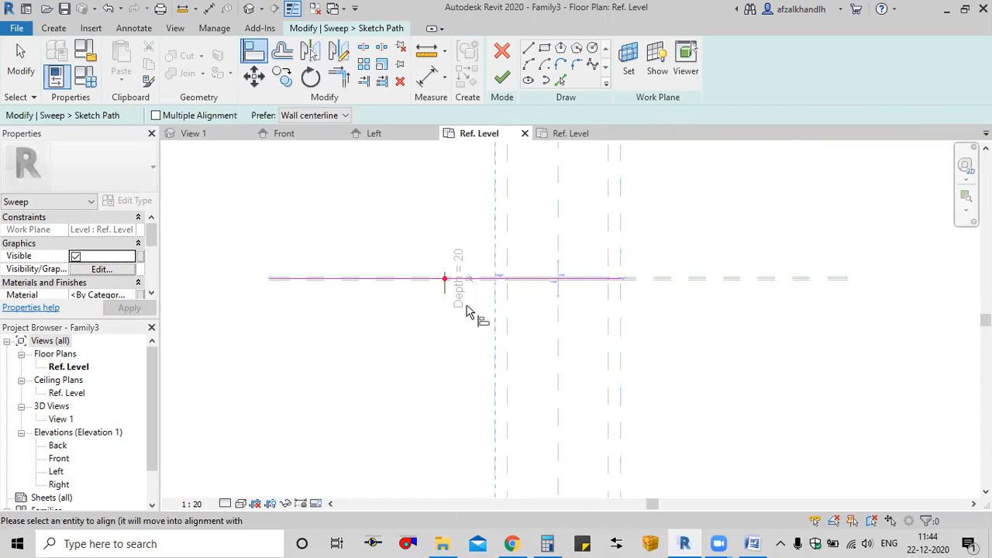
pyautogui.click(271, 280)
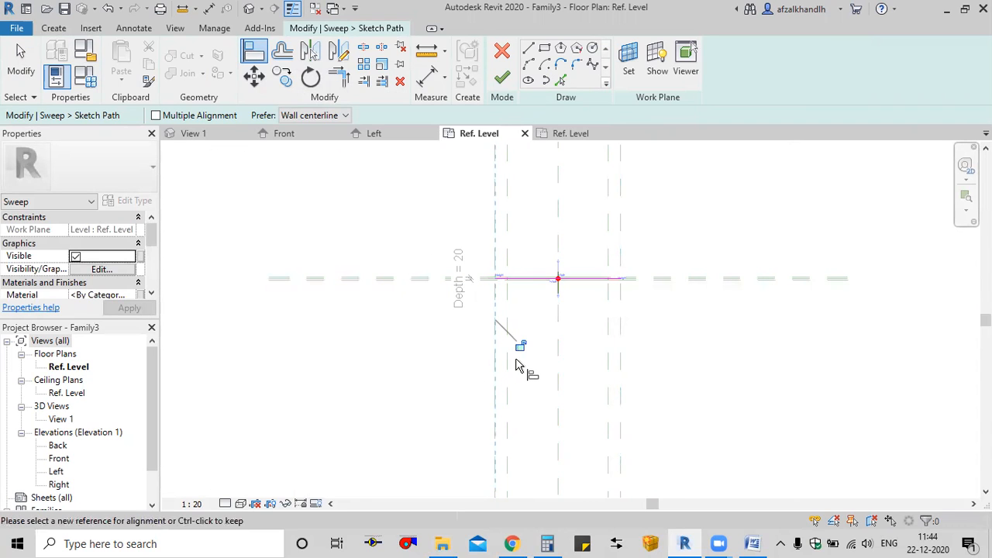
pyautogui.click(107, 11)
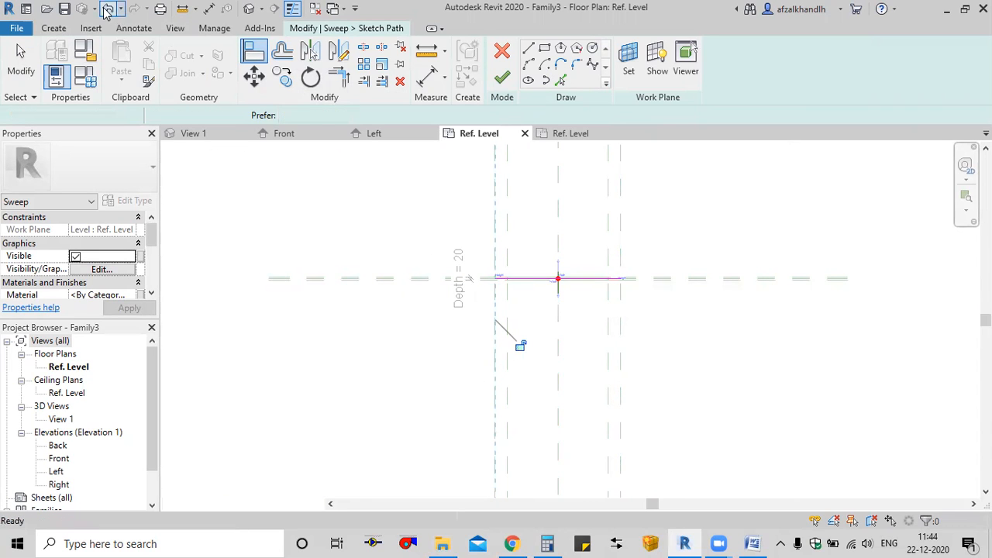
pyautogui.click(106, 12)
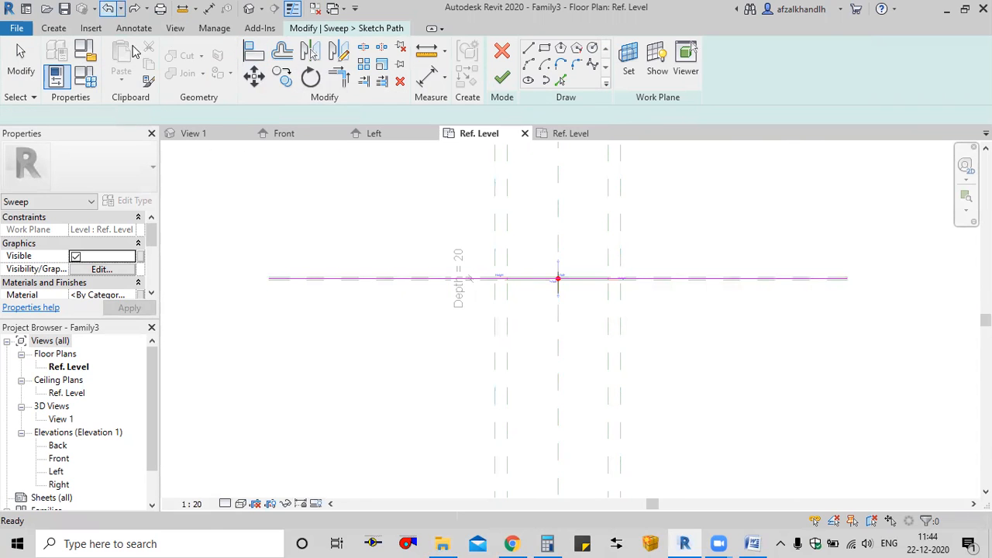
# Align and lock both ends of the sweep path to the outermost vertical reference planes and finish the path sketch
pyautogui.moveTo(572, 230); pyautogui.dragTo(544, 236, button='middle')
pyautogui.click(593, 226)
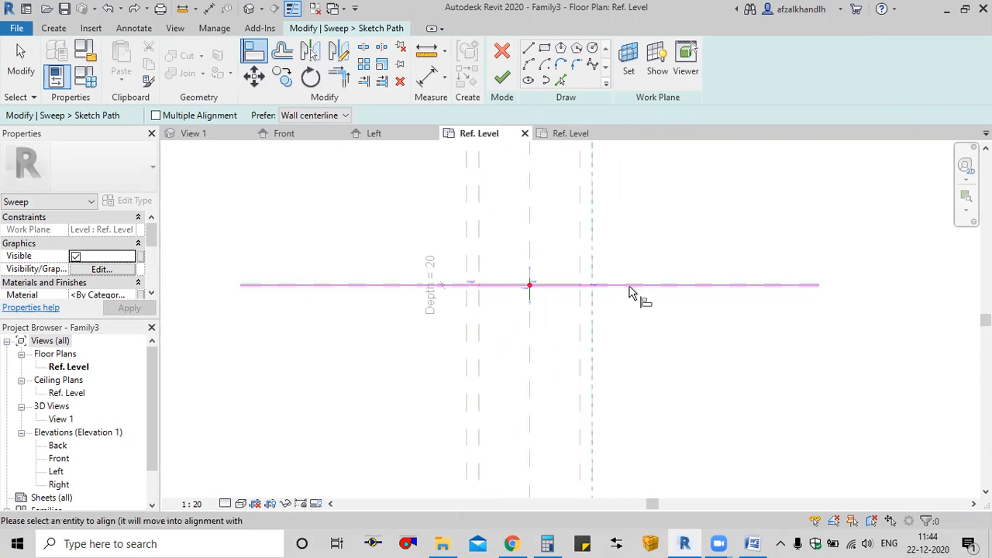
pyautogui.click(815, 284)
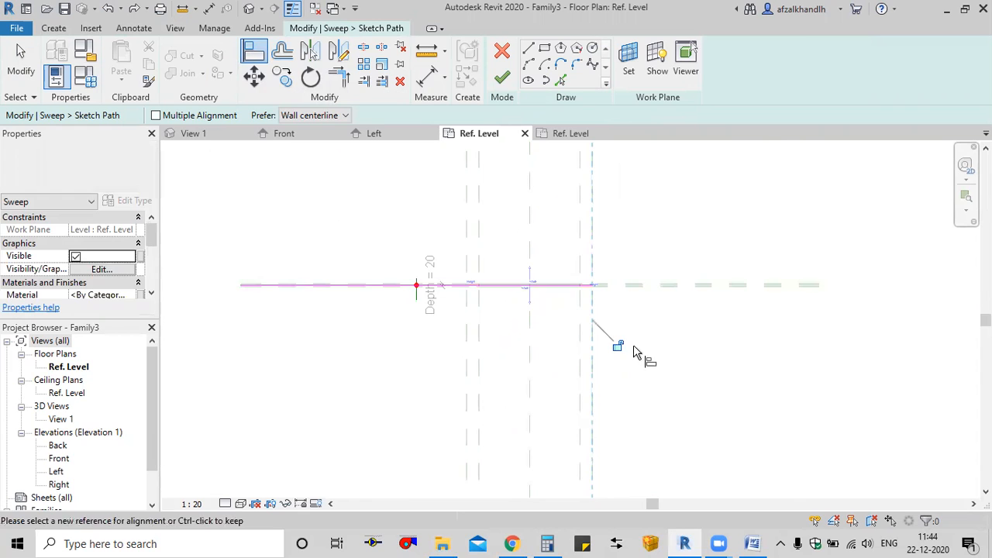
pyautogui.click(469, 260)
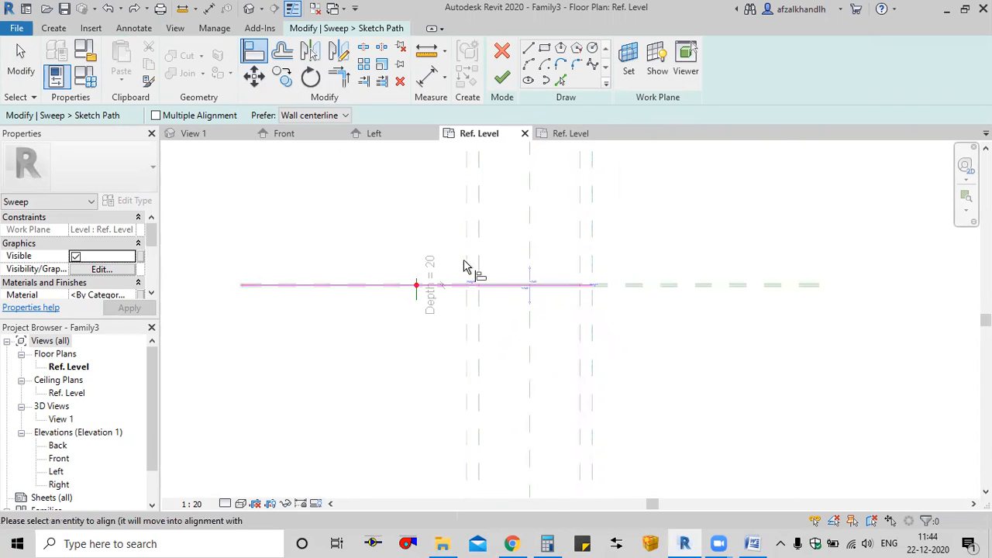
pyautogui.click(241, 284)
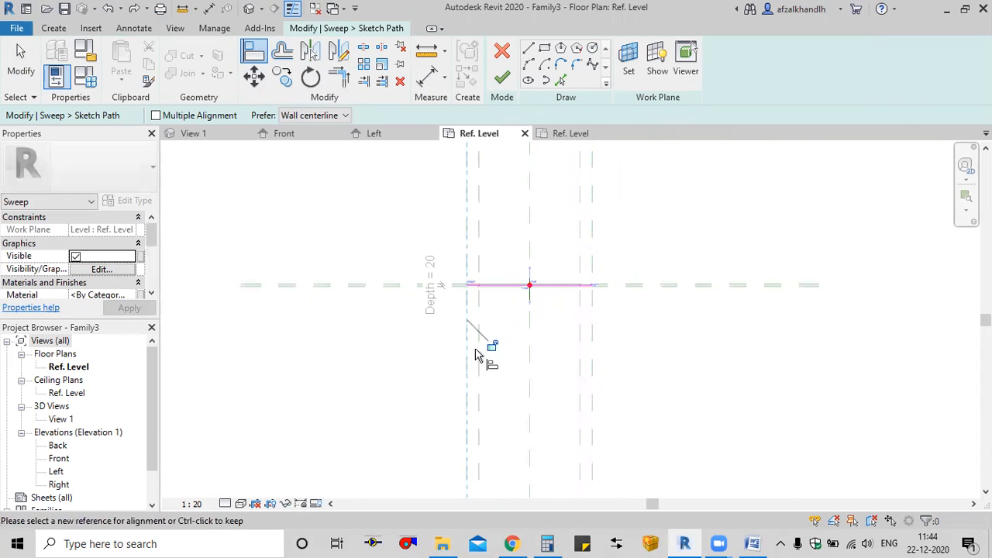
pyautogui.scroll(5, 490, 310)
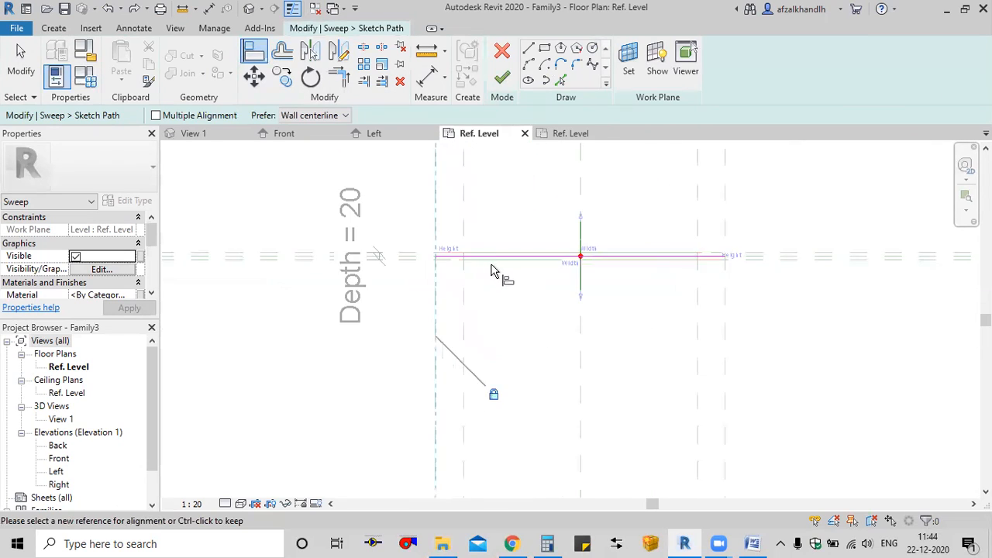
pyautogui.moveTo(594, 274); pyautogui.dragTo(616, 370, button='middle')
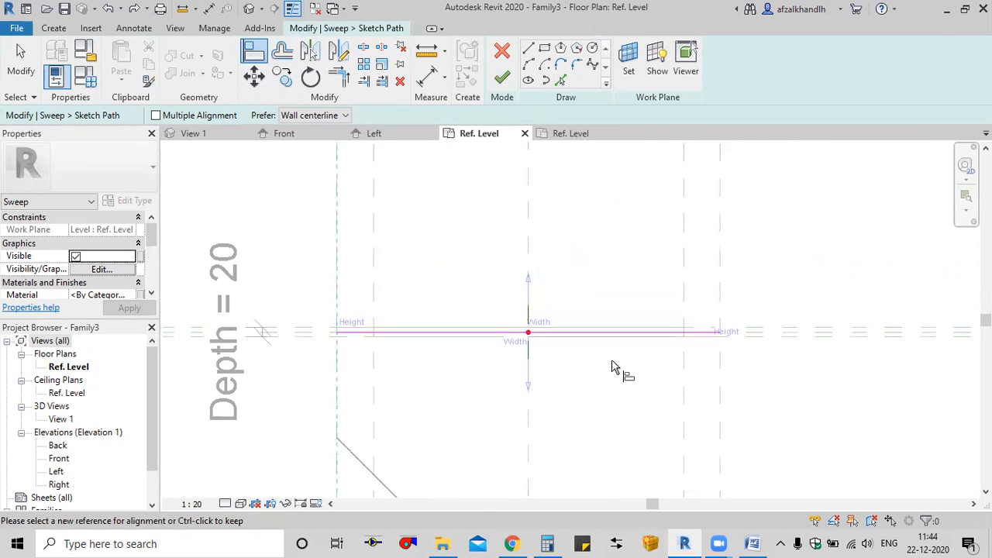
pyautogui.click(502, 77)
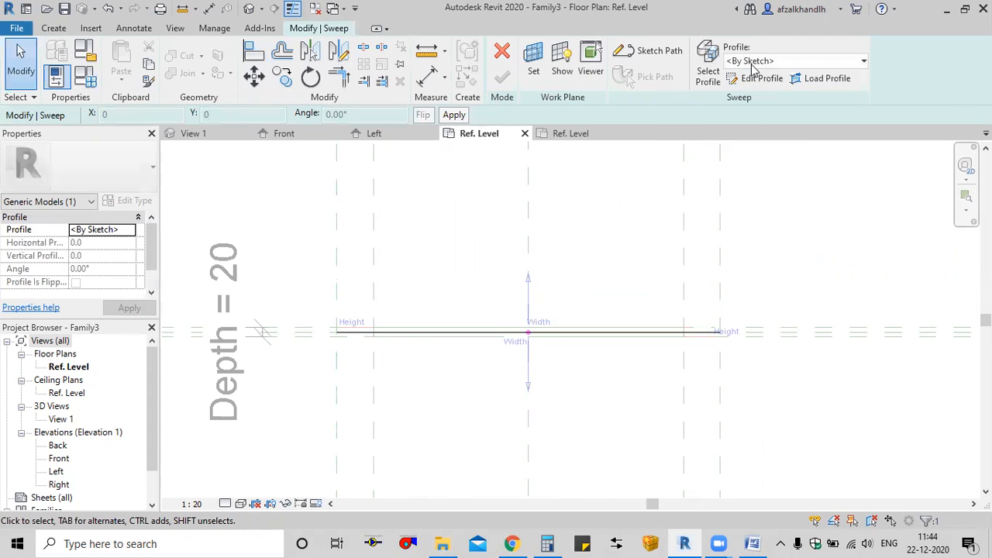
# Assign the loaded L-Profile to the sweep and finish the sweep
pyautogui.click(752, 62)
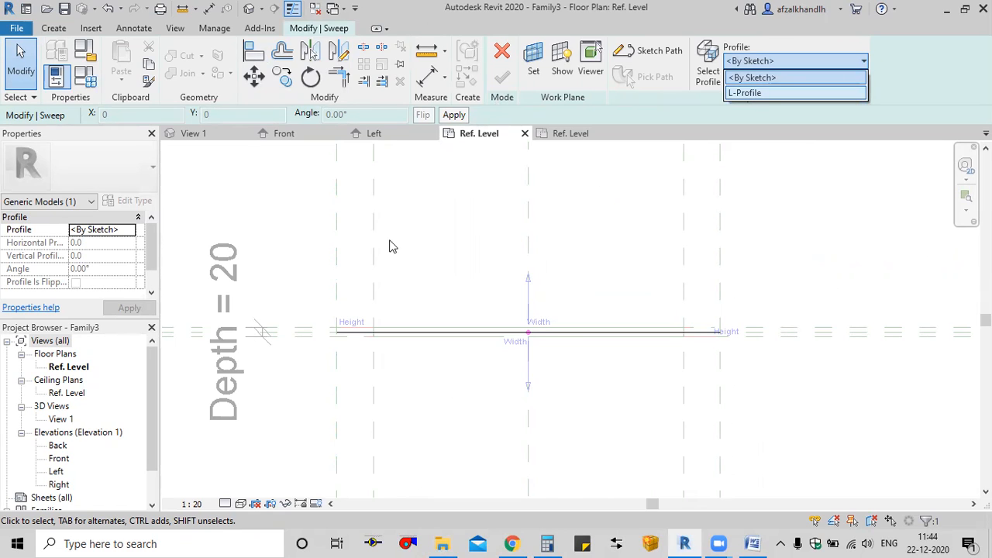
pyautogui.click(750, 94)
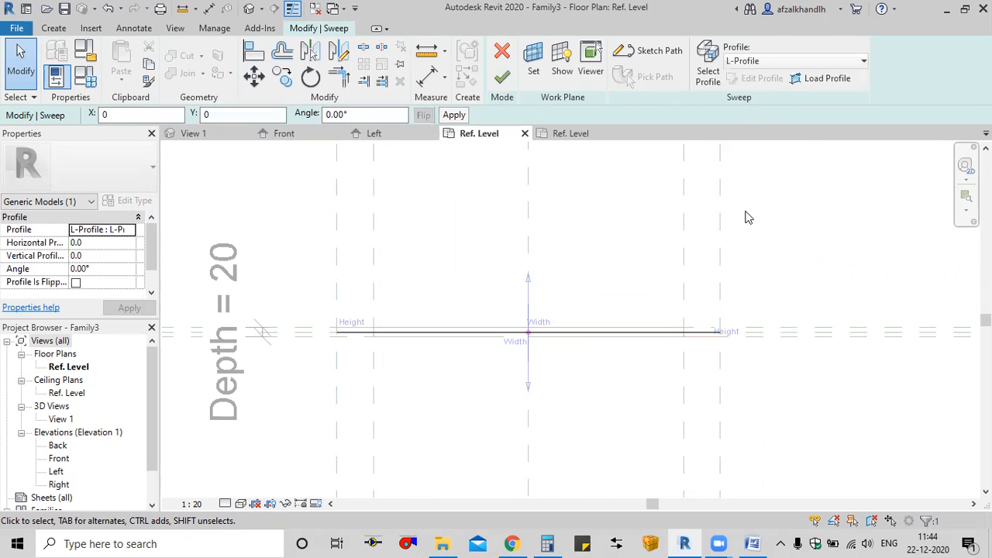
pyautogui.click(504, 77)
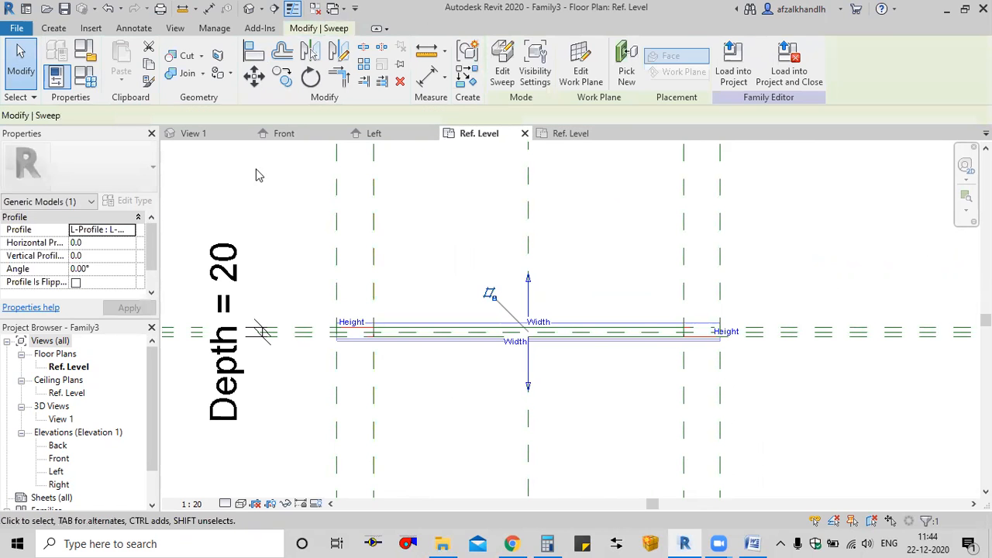
# Show the sweep in the 3D view View 1 and switch that view to a shaded visual style
pyautogui.click(194, 133)
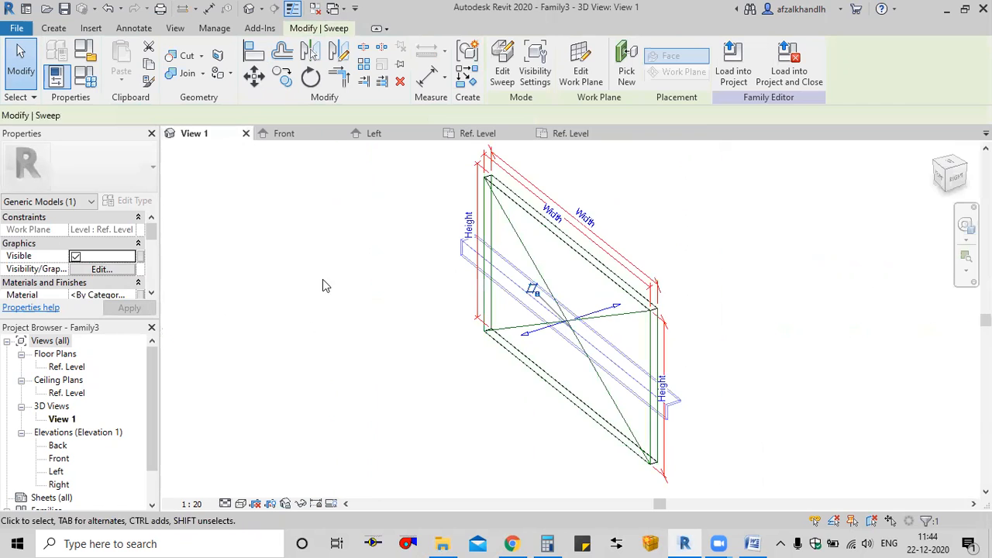
pyautogui.click(464, 418)
pyautogui.scroll(2, 653, 409)
pyautogui.press('Escape')
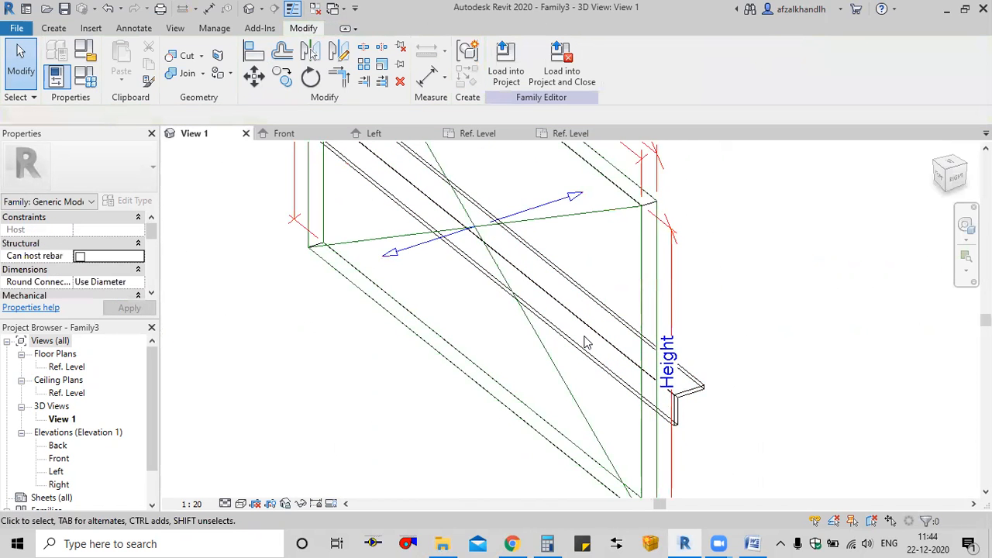
pyautogui.scroll(-4, 587, 344)
pyautogui.click(240, 504)
pyautogui.click(255, 474)
pyautogui.scroll(2, 546, 339)
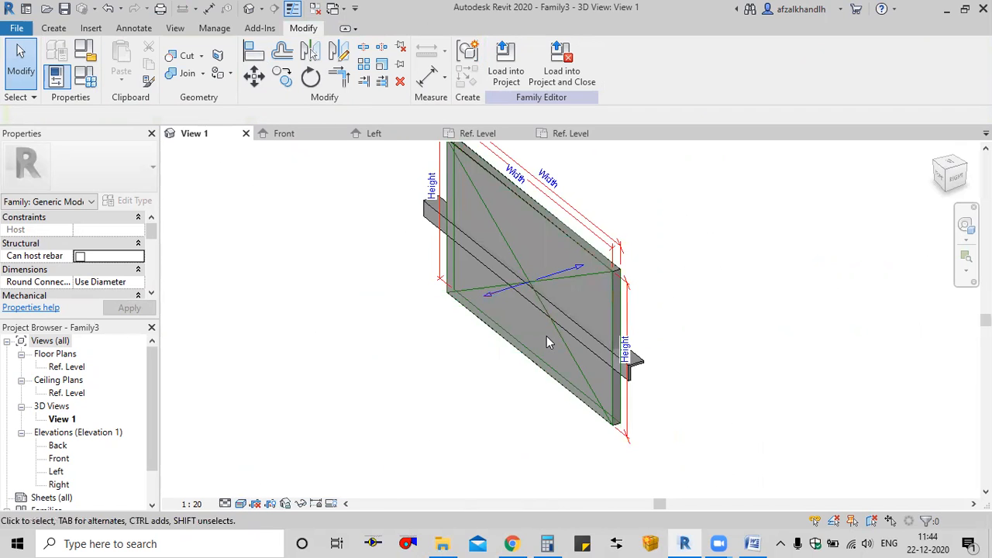
# In the Front elevation, change the angle sweep's work plane by picking the horizontal reference plane along the duct's bottom edge
pyautogui.click(293, 138)
pyautogui.scroll(3, 551, 452)
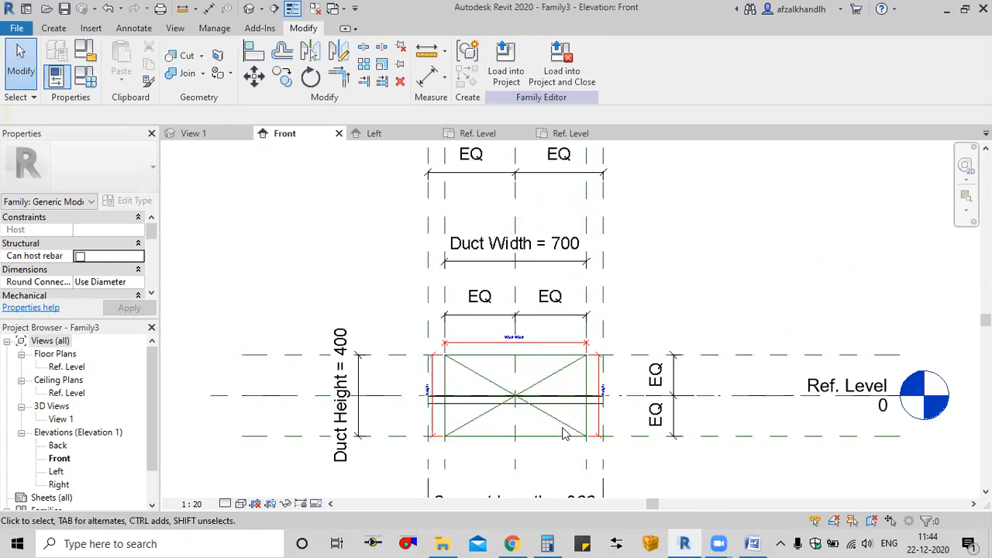
pyautogui.moveTo(567, 402); pyautogui.dragTo(561, 334, button='middle')
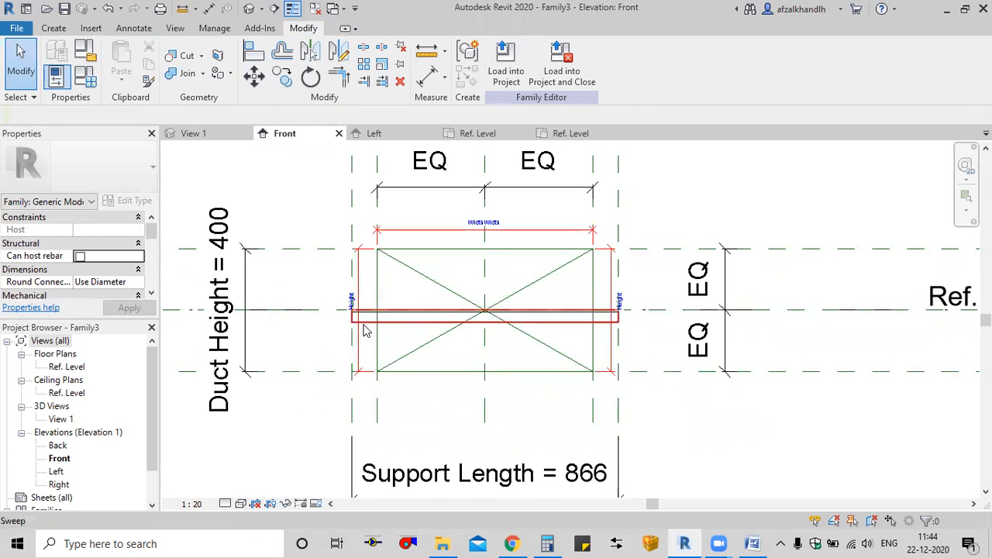
pyautogui.click(366, 331)
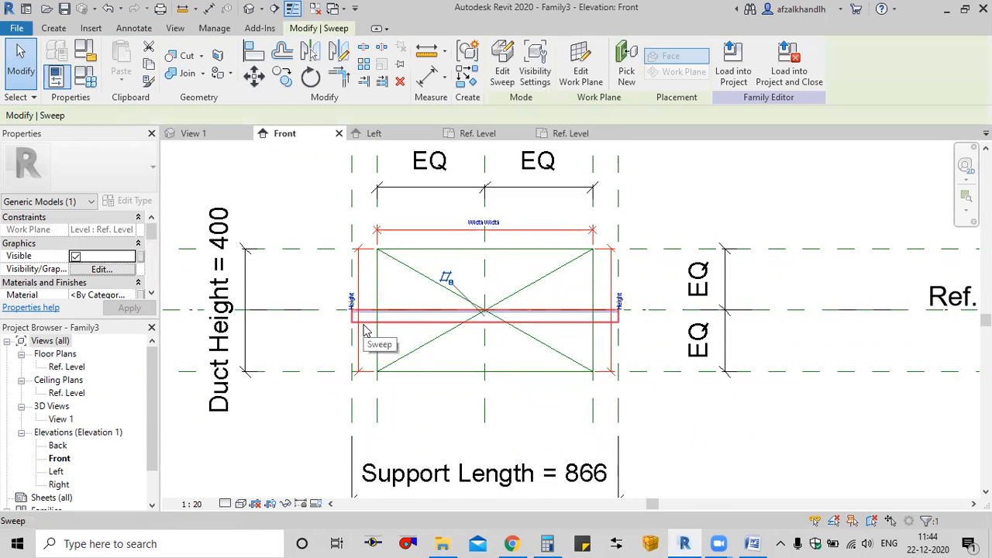
pyautogui.scroll(-2, 466, 310)
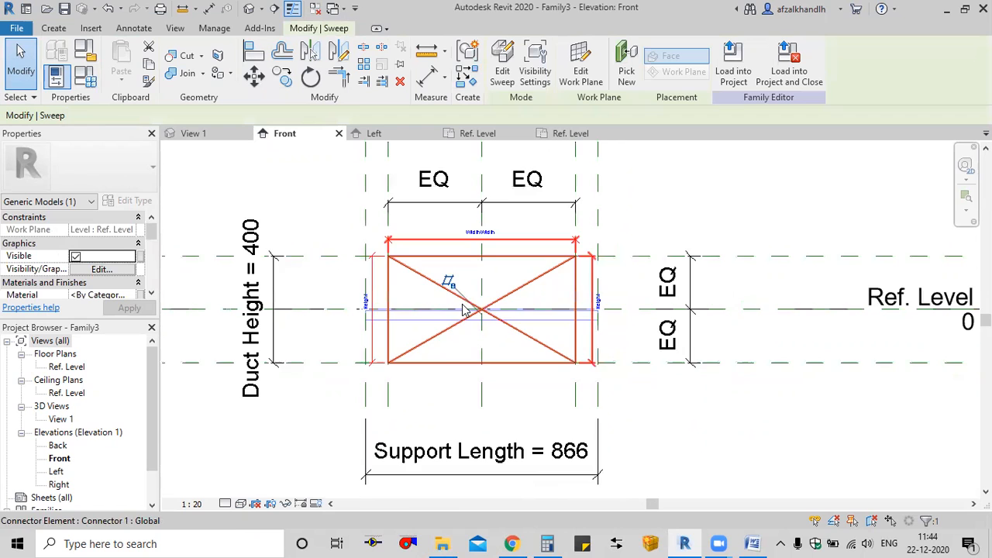
pyautogui.click(576, 84)
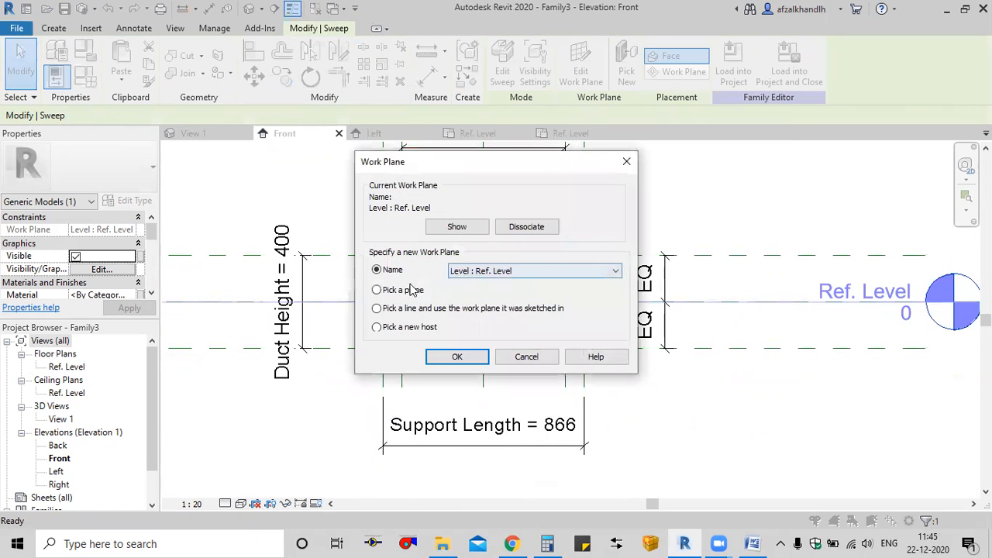
pyautogui.click(402, 290)
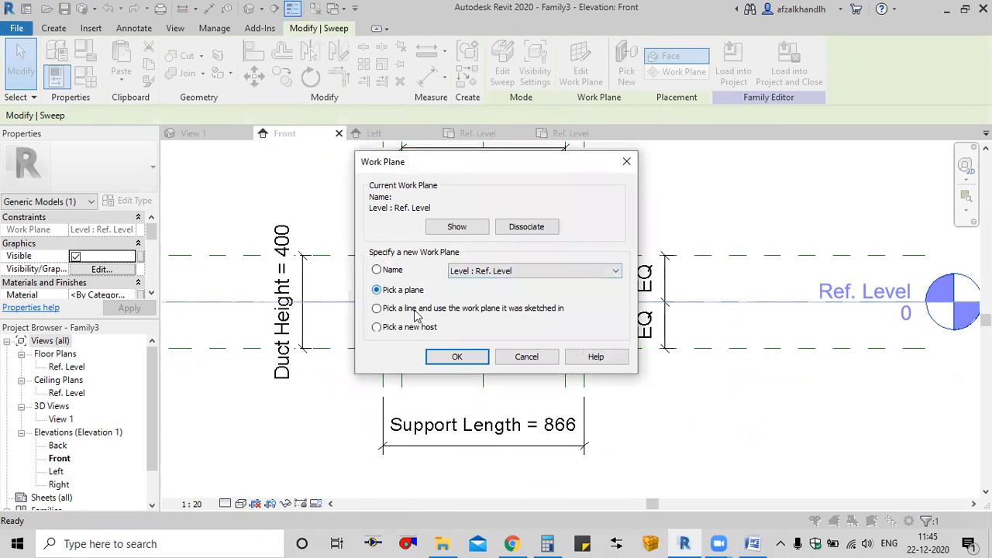
pyautogui.click(456, 357)
pyautogui.click(354, 348)
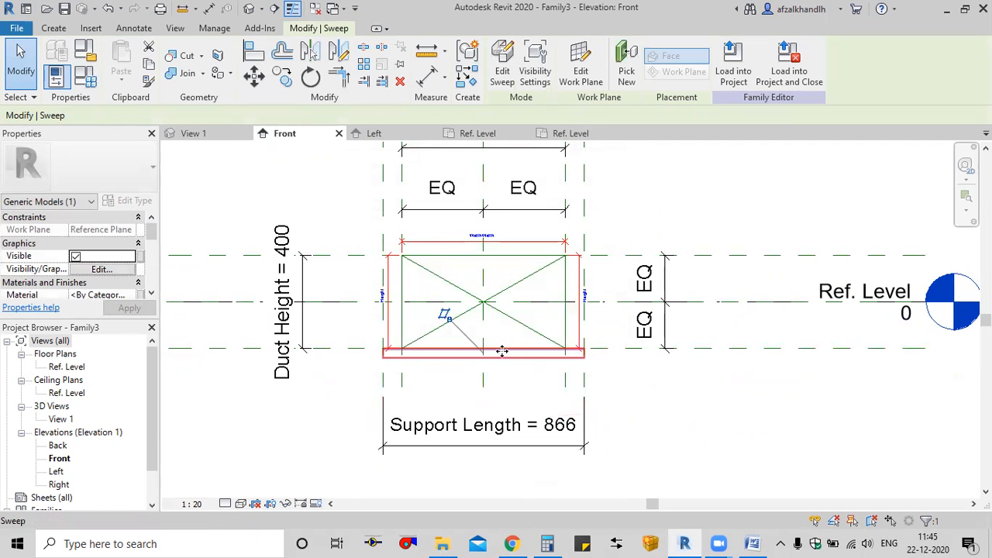
# Inspect the angle support under the duct in 3D and check it against the duct support detail in the Word HVAC notes
pyautogui.click(193, 134)
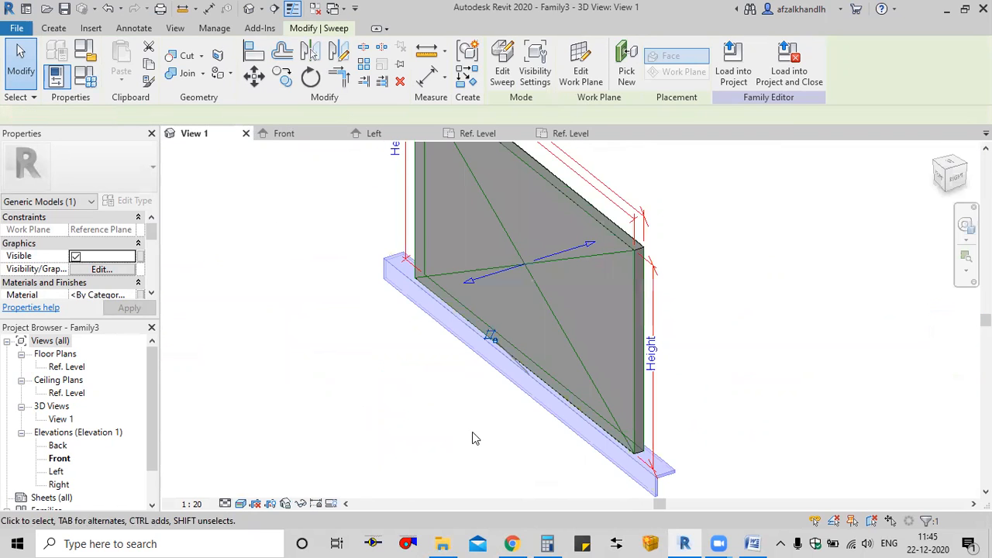
pyautogui.click(474, 445)
pyautogui.scroll(-2, 465, 386)
pyautogui.scroll(-2, 465, 386)
pyautogui.moveTo(467, 405); pyautogui.dragTo(500, 398, button='middle')
pyautogui.scroll(2, 439, 384)
pyautogui.scroll(1, 439, 384)
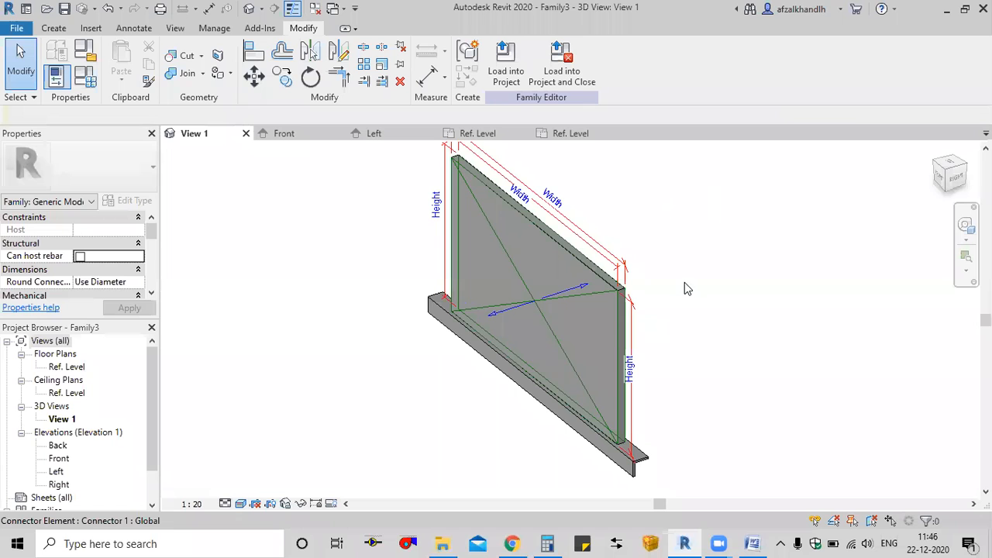
pyautogui.click(752, 544)
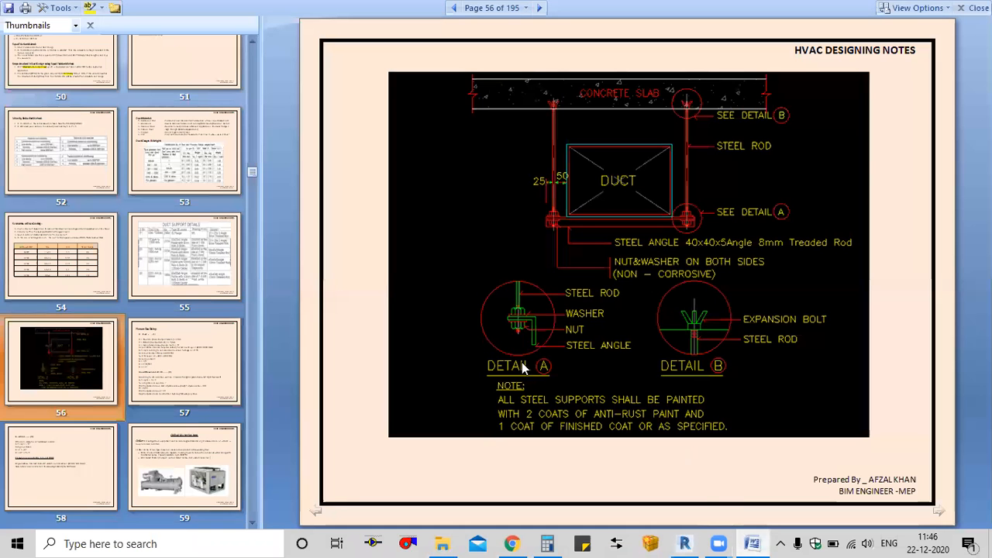
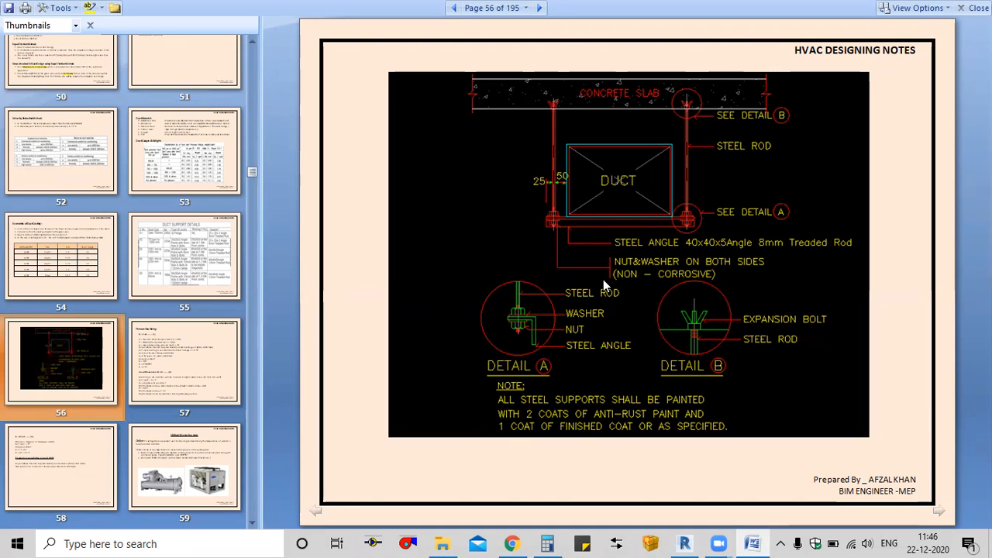
pyautogui.click(685, 544)
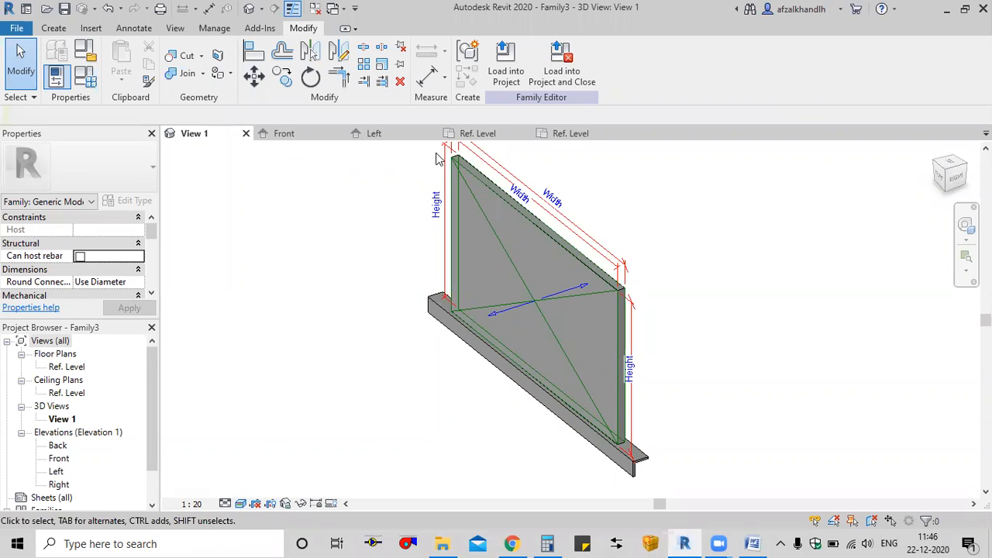
# In the Ref. Level floor plan, create a reference plane offset 30 mm inward from the leftmost vertical reference plane
pyautogui.click(477, 135)
pyautogui.scroll(-5, 472, 282)
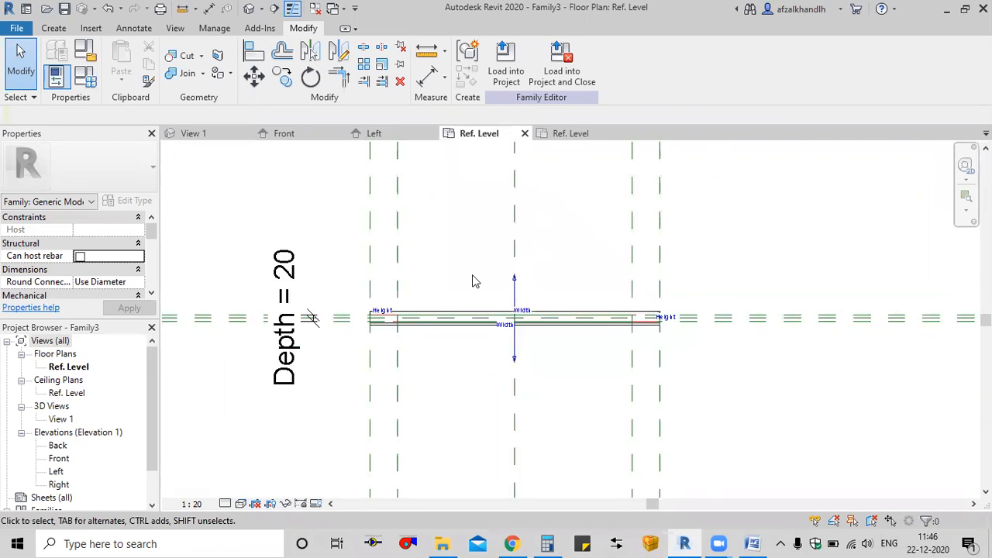
pyautogui.moveTo(466, 331); pyautogui.dragTo(465, 331, button='middle')
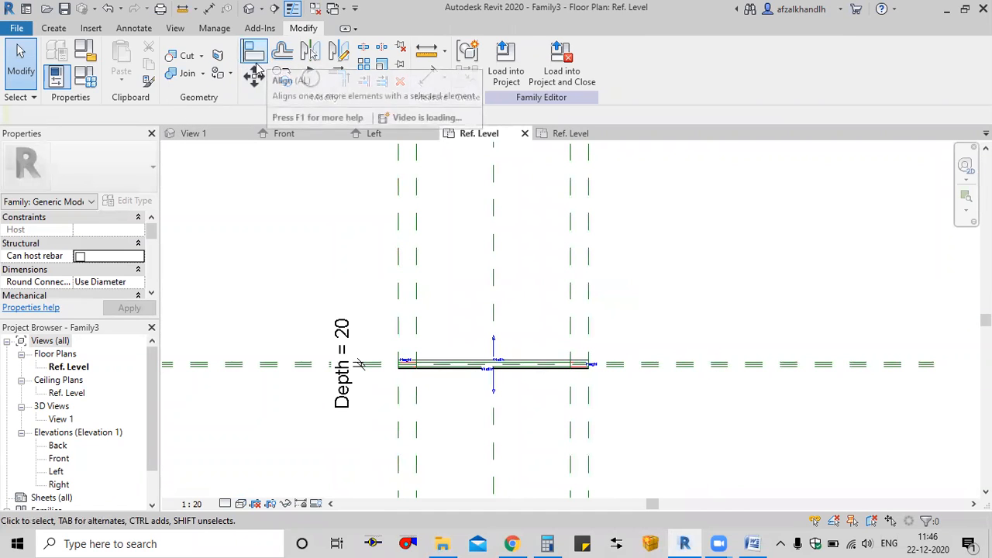
pyautogui.click(51, 29)
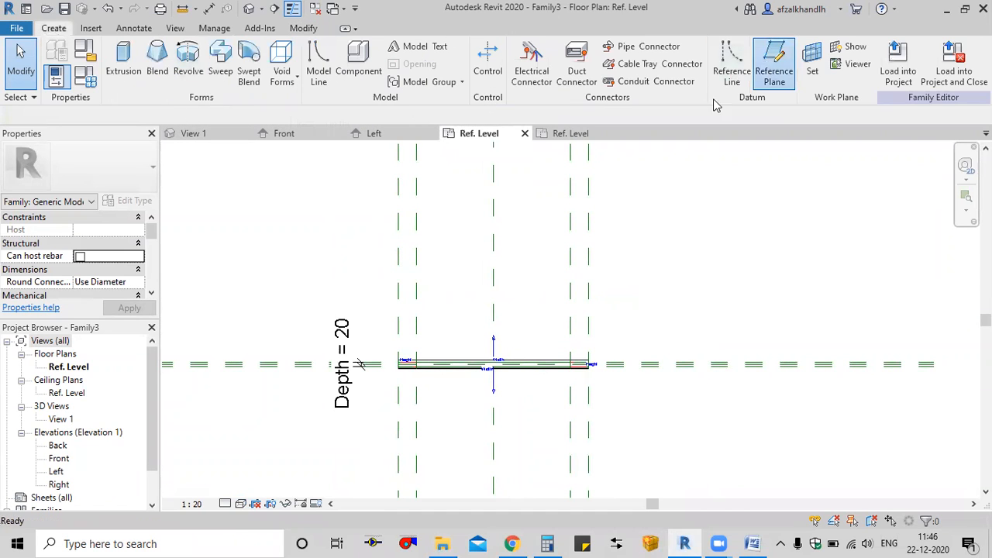
pyautogui.click(775, 64)
pyautogui.click(512, 49)
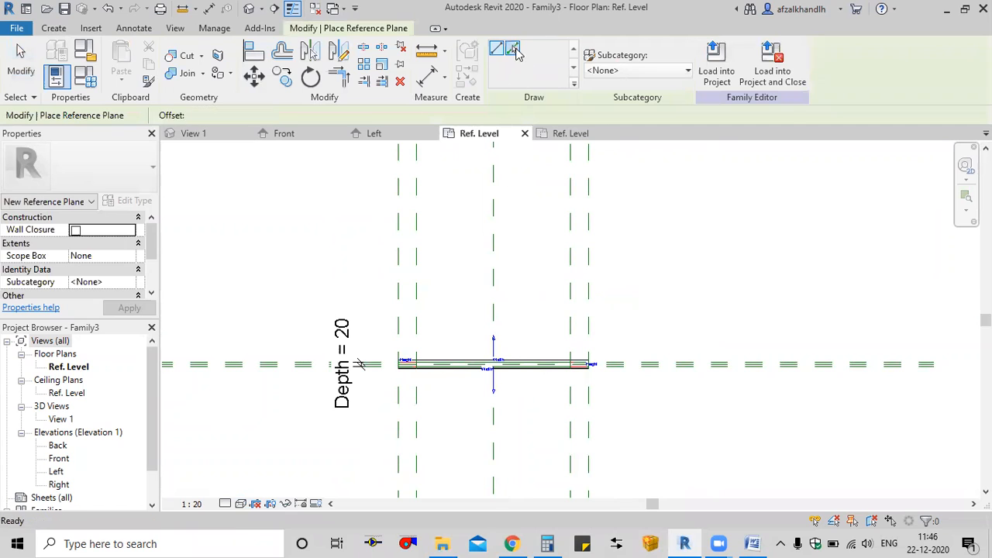
pyautogui.scroll(1, 438, 287)
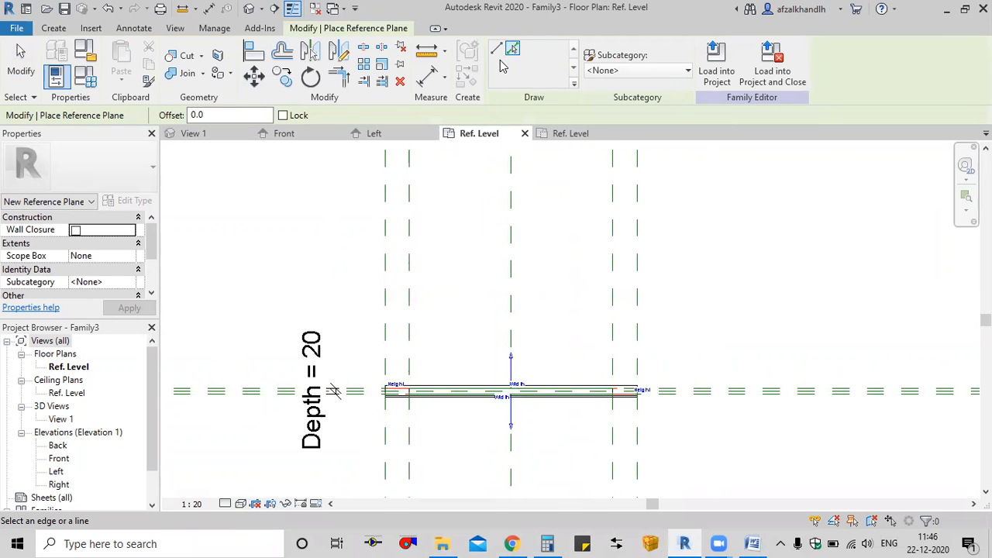
pyautogui.click(225, 117)
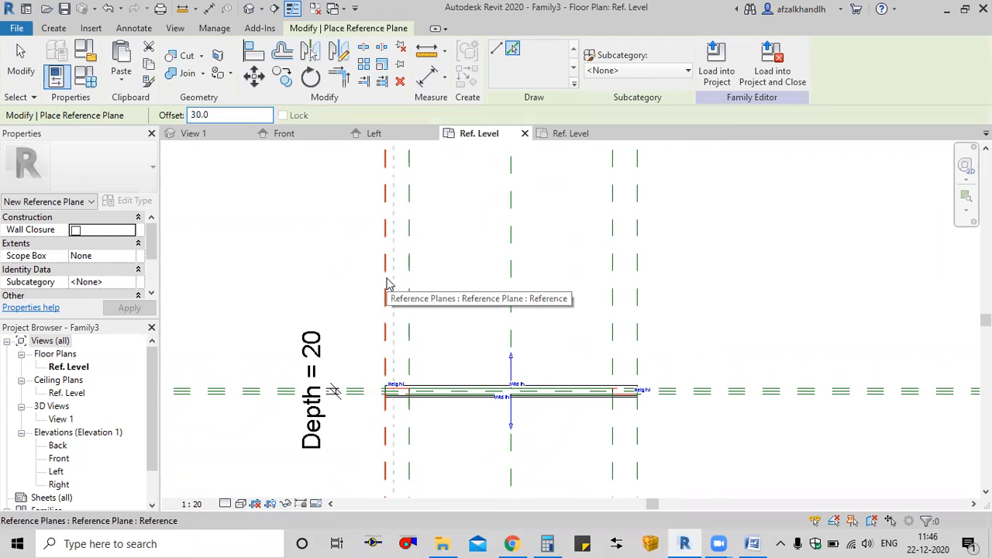
pyautogui.scroll(3, 389, 284)
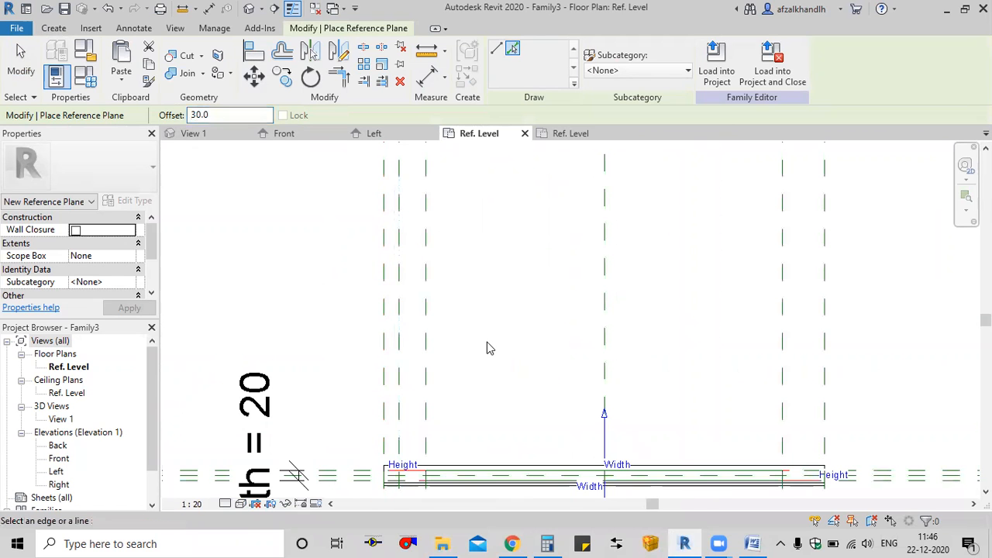
# Create a matching reference plane offset 30 mm inward from the rightmost vertical reference plane
pyautogui.scroll(-1, 488, 348)
pyautogui.scroll(-3, 489, 348)
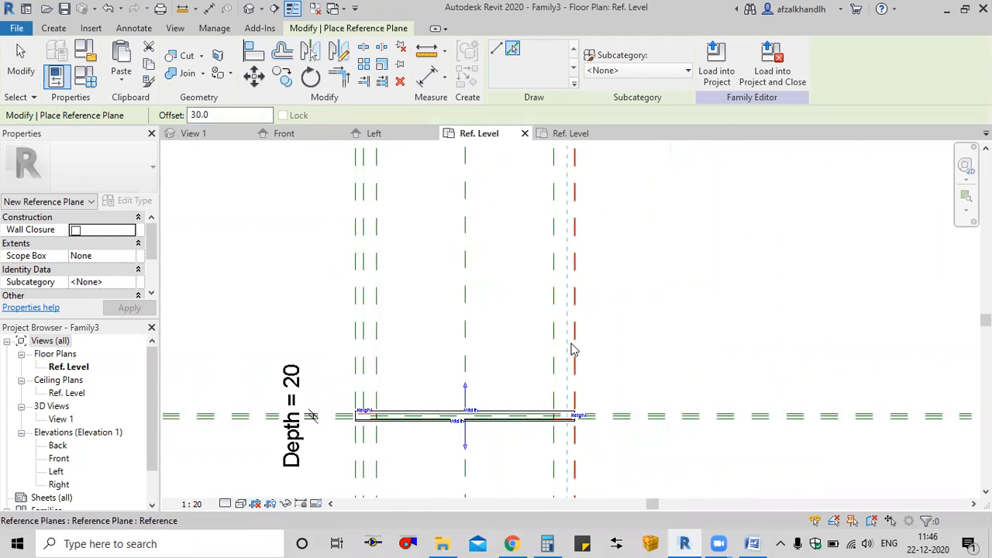
pyautogui.click(572, 344)
pyautogui.scroll(-1, 478, 394)
pyautogui.moveTo(491, 391); pyautogui.dragTo(489, 310, button='middle')
pyautogui.press('Escape')
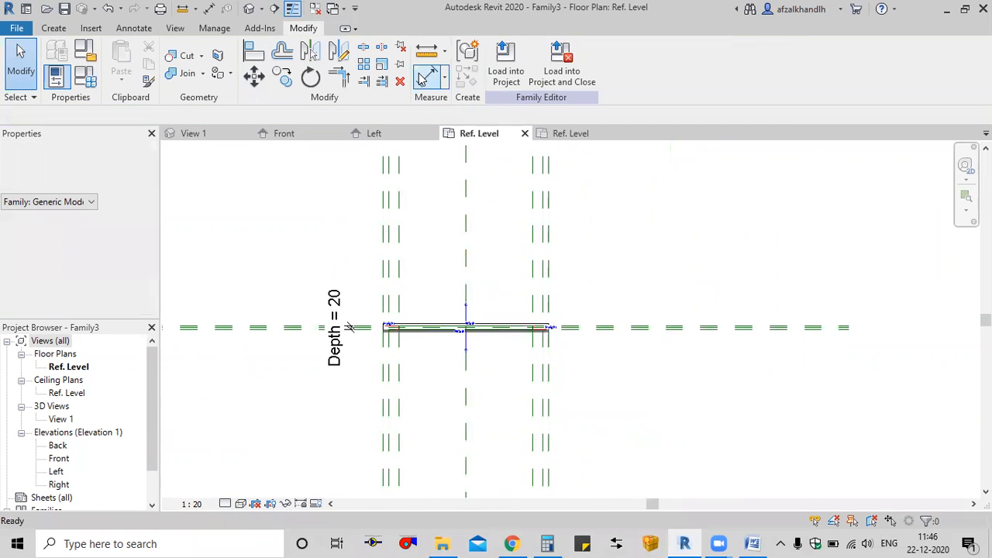
# Add aligned dimensions between the outermost vertical reference planes and the inner planes offset from them at both ends of the duct
pyautogui.press('d')
pyautogui.press('i')
pyautogui.scroll(4, 412, 328)
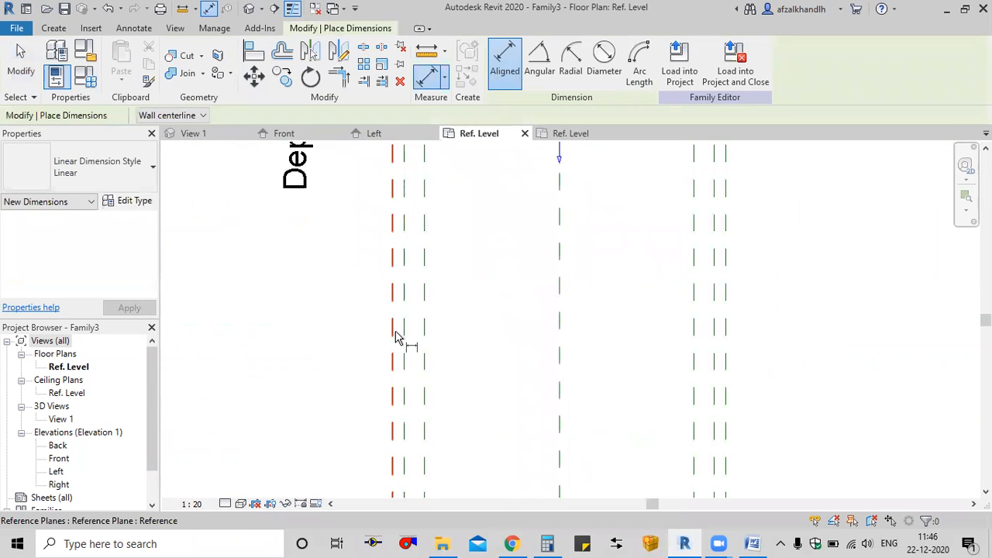
pyautogui.click(402, 332)
pyautogui.click(492, 332)
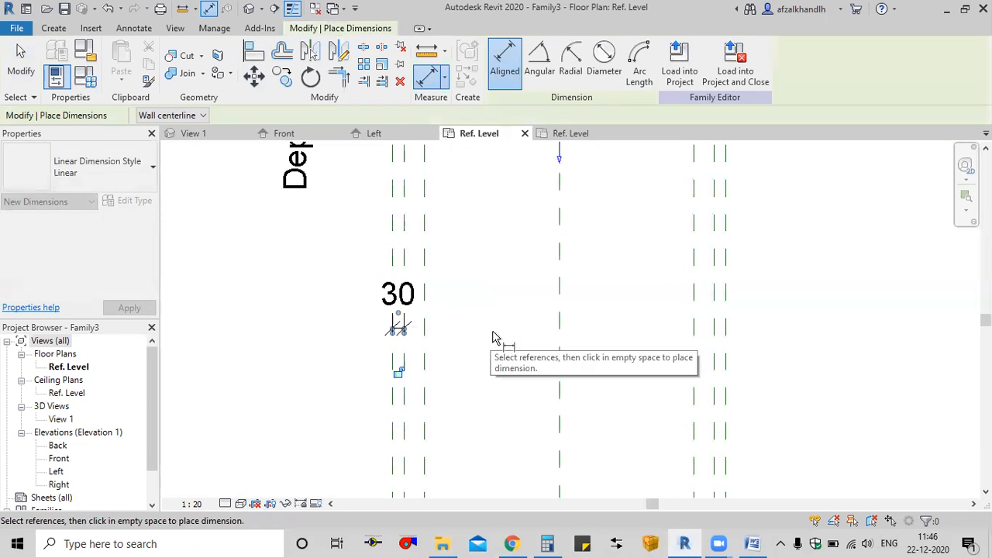
pyautogui.click(714, 299)
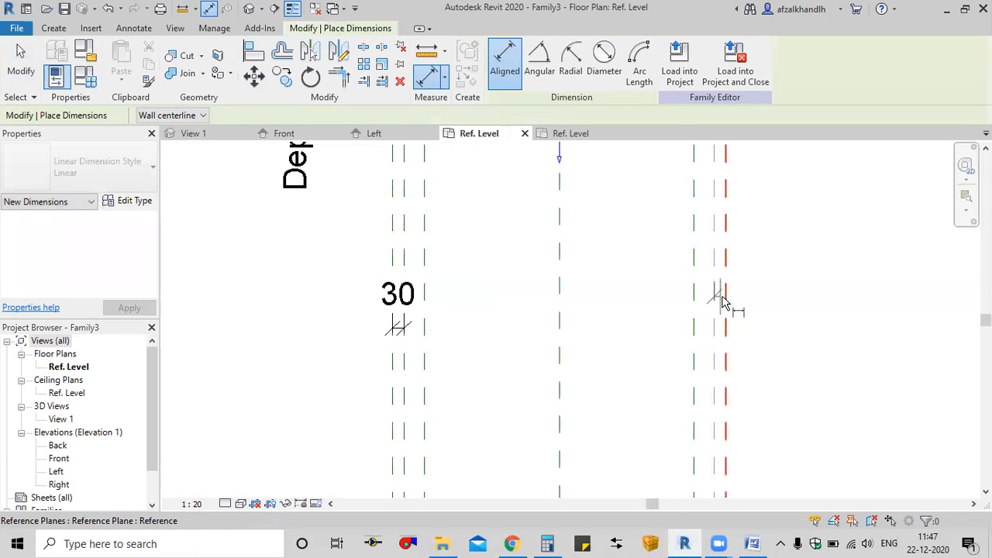
pyautogui.click(726, 301)
pyautogui.click(753, 328)
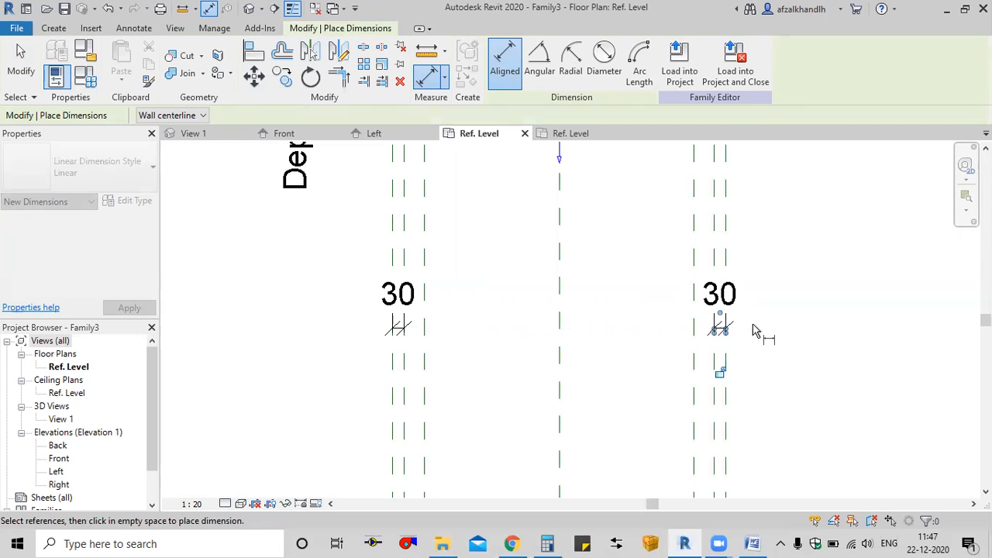
pyautogui.press('Escape')
pyautogui.press('Escape')
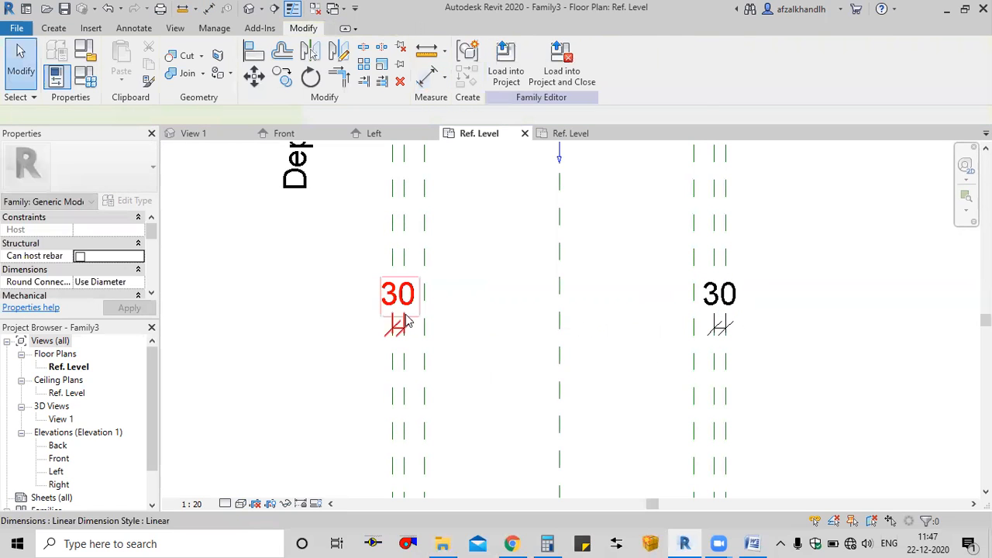
# Label both 30 mm dimensions with a new instance family parameter named Rod Insert
pyautogui.click(406, 324)
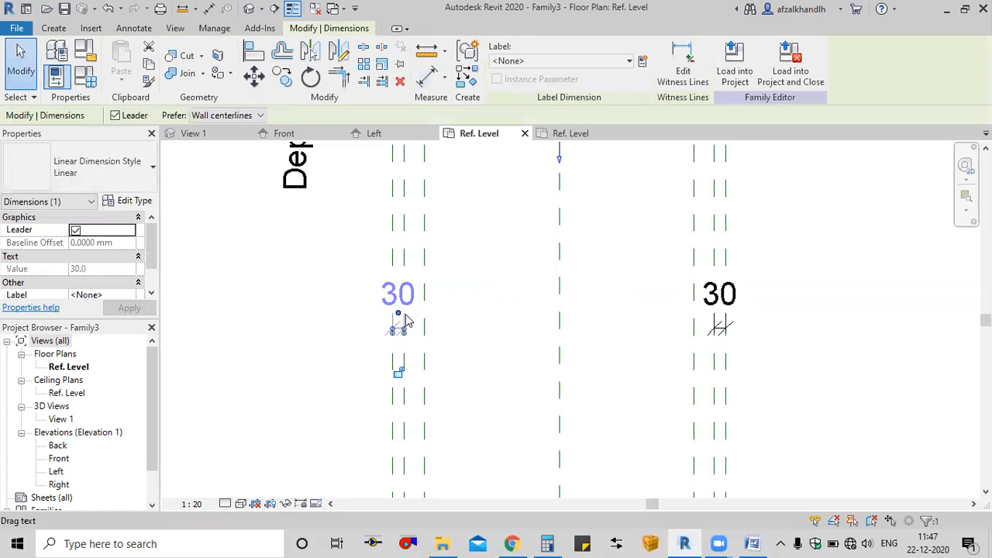
pyautogui.keyDown('ctrl'); pyautogui.click(713, 311); pyautogui.keyUp('ctrl')
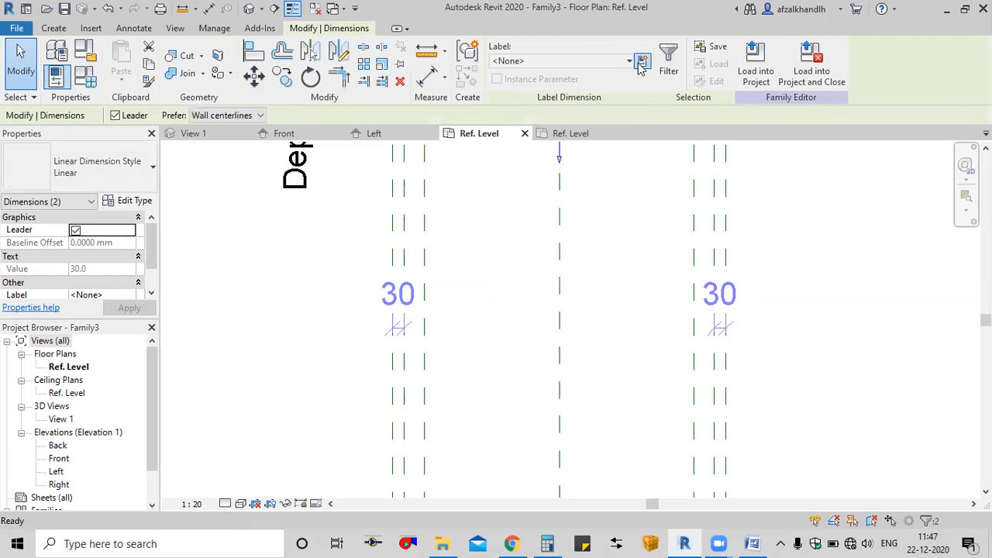
pyautogui.moveTo(439, 140); pyautogui.dragTo(476, 97)
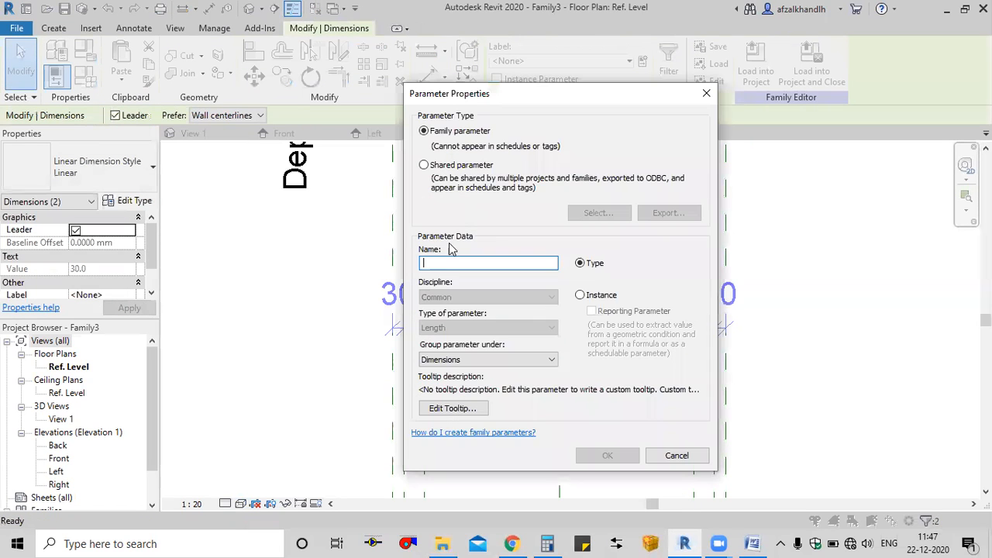
pyautogui.write('Rod Insert')
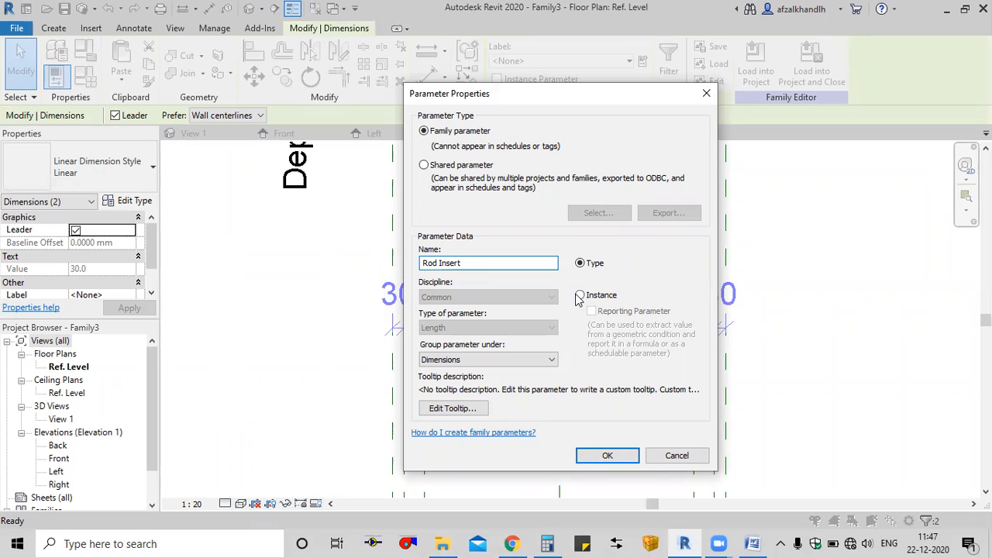
pyautogui.click(579, 296)
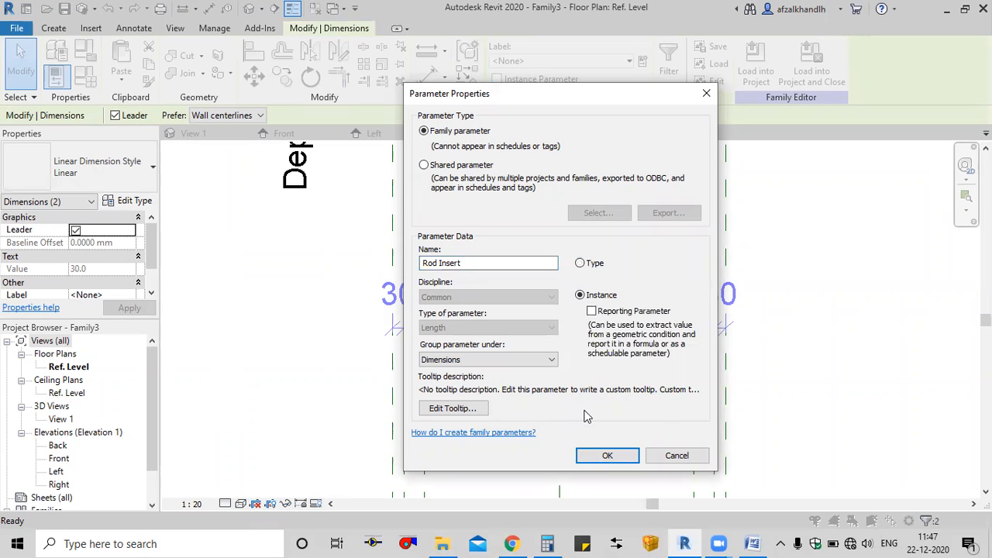
pyautogui.click(606, 456)
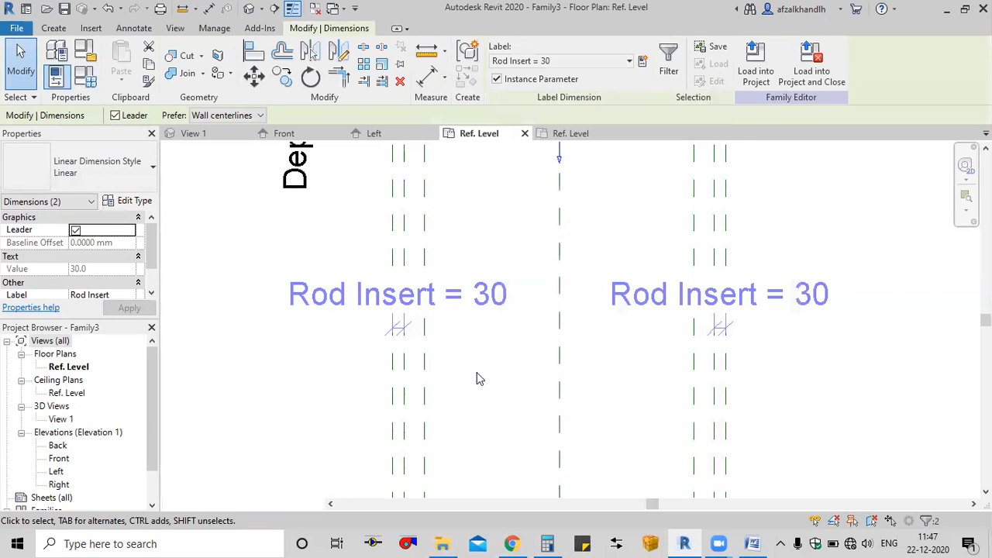
pyautogui.click(477, 372)
pyautogui.scroll(-2, 473, 363)
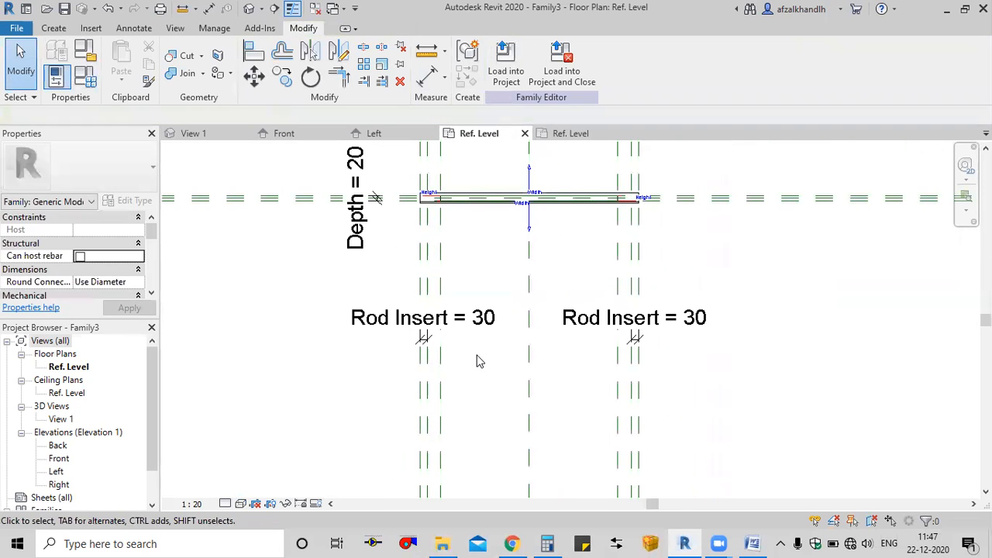
pyautogui.moveTo(477, 342); pyautogui.dragTo(479, 373, button='middle')
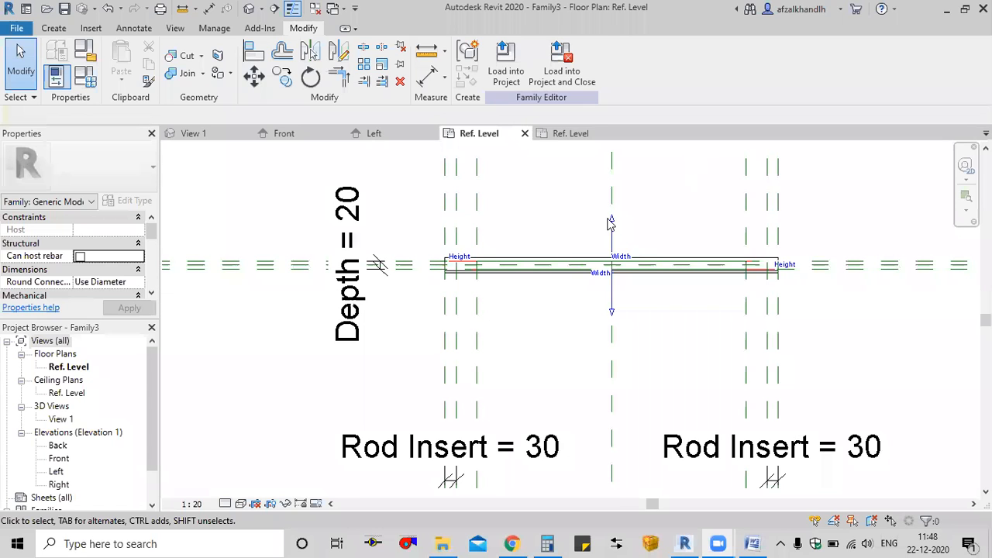
pyautogui.click(530, 377)
pyautogui.scroll(-2, 530, 377)
pyautogui.moveTo(530, 377); pyautogui.dragTo(482, 364, button='middle')
pyautogui.scroll(-1, 483, 362)
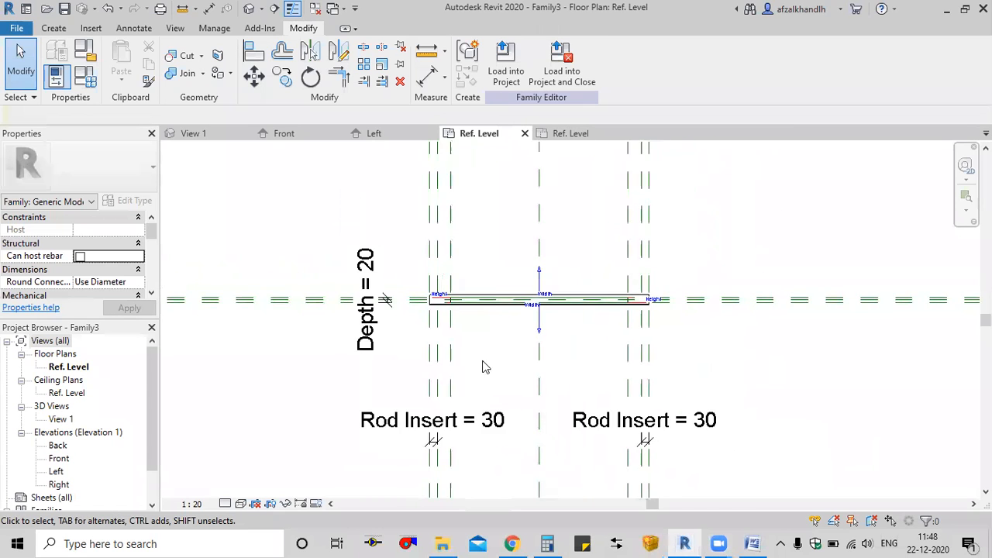
pyautogui.scroll(1, 482, 367)
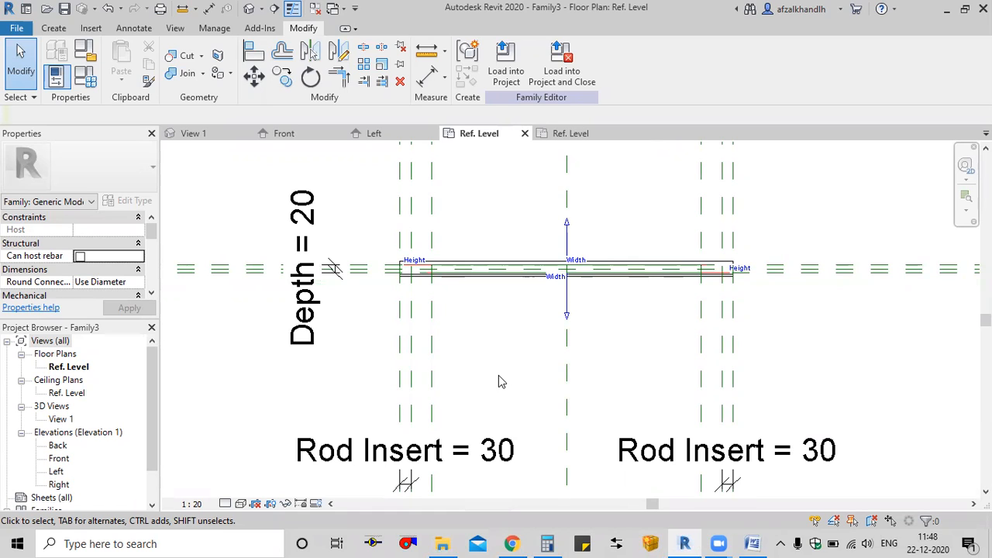
# Create a new family from the Metric Generic Model template
pyautogui.click(26, 9)
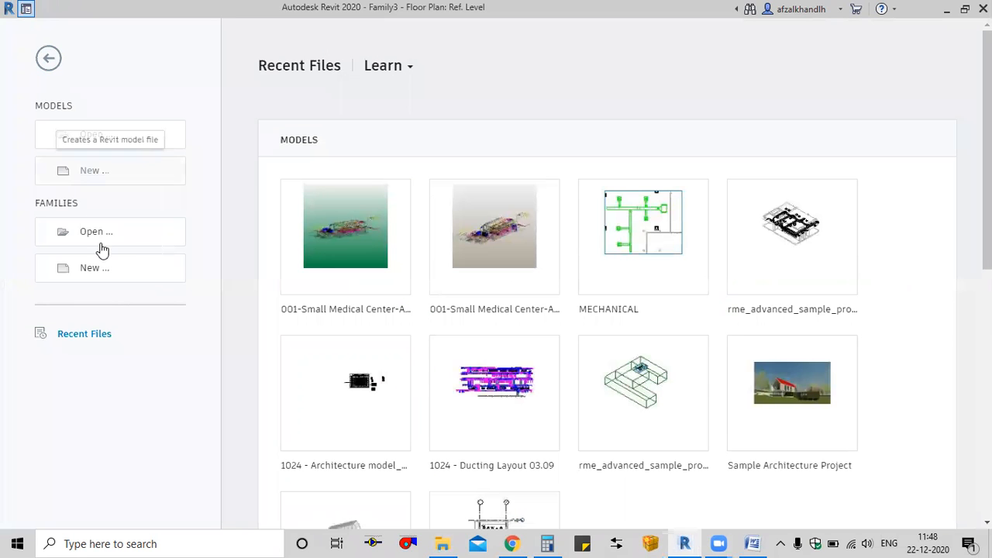
pyautogui.click(104, 275)
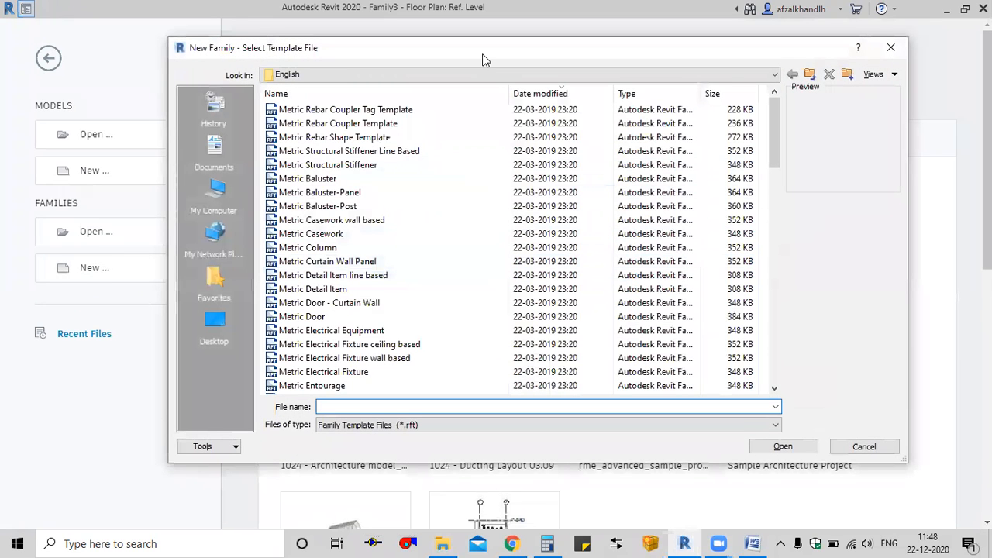
pyautogui.scroll(-4, 307, 304)
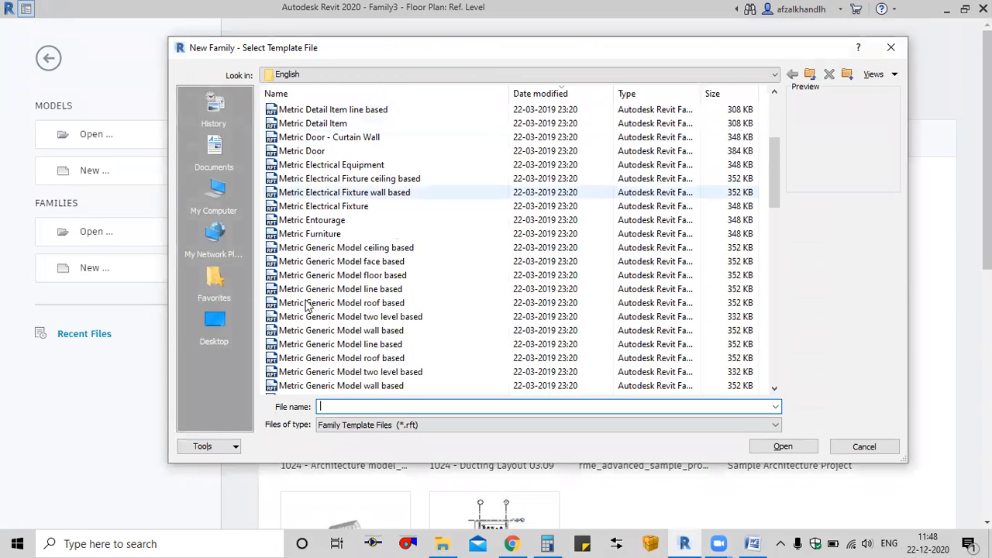
pyautogui.scroll(-1, 307, 305)
pyautogui.click(341, 289)
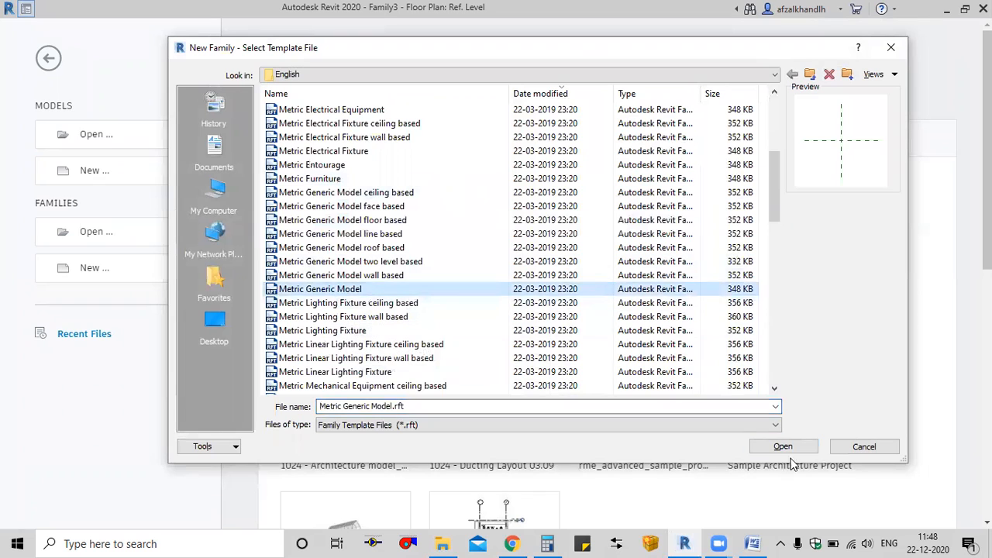
pyautogui.click(790, 449)
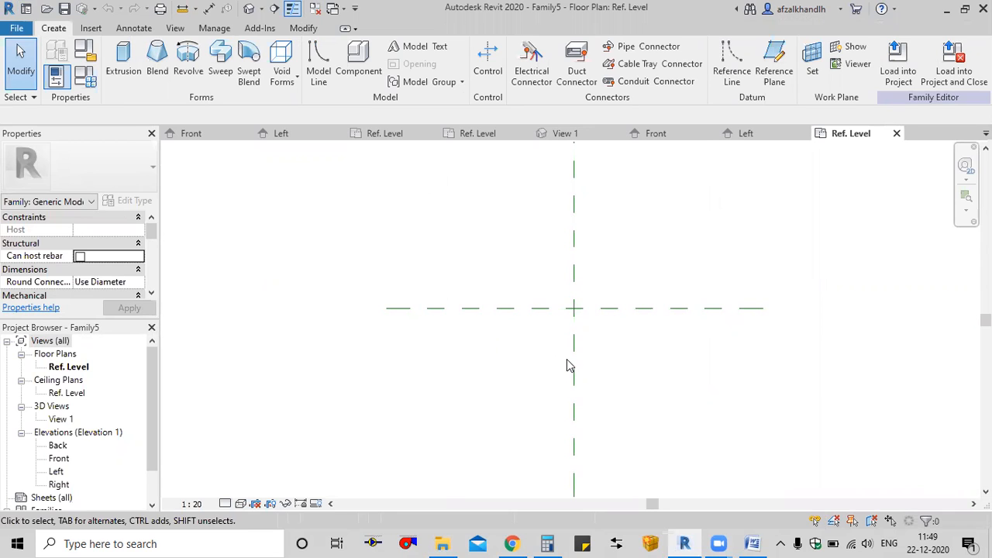
# Create a reference plane offset 5 mm above the horizontal Center (Front/Back) plane by picking that plane
pyautogui.scroll(4, 583, 312)
pyautogui.moveTo(585, 318); pyautogui.dragTo(507, 343, button='middle')
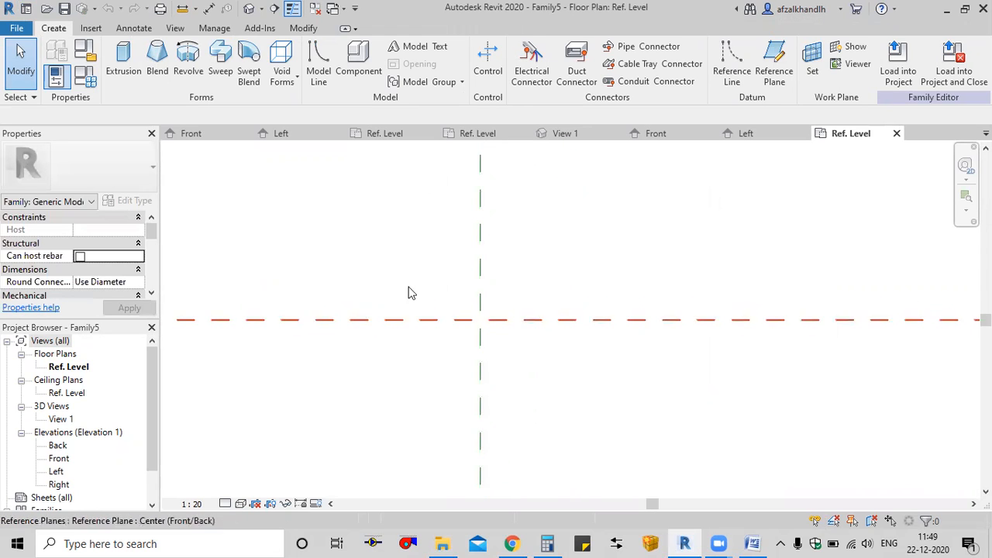
pyautogui.click(775, 74)
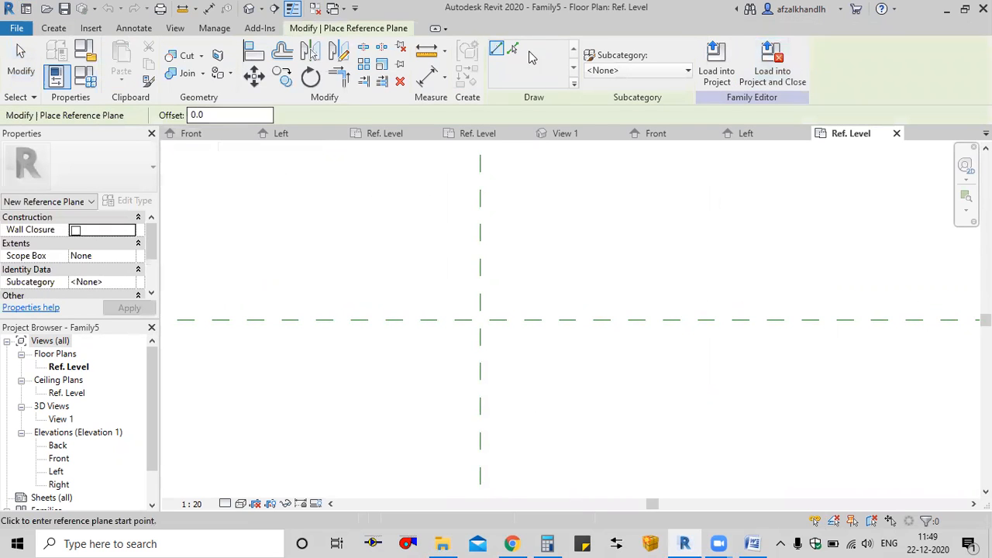
pyautogui.click(512, 50)
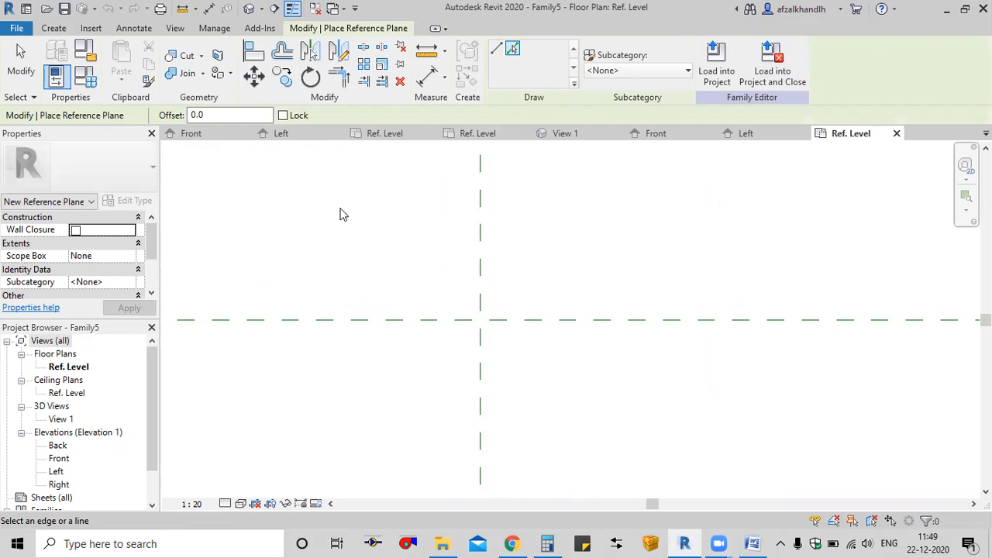
pyautogui.click(189, 116)
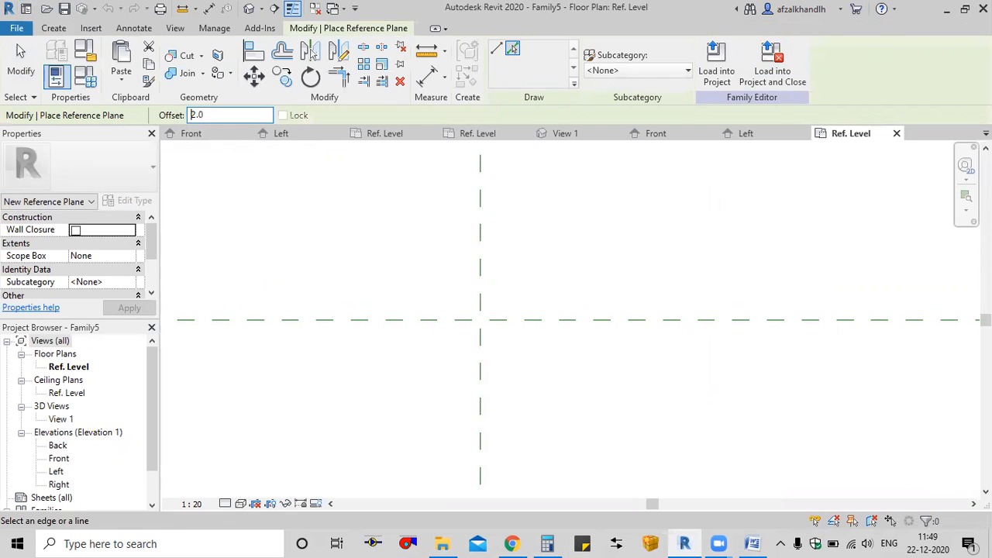
pyautogui.scroll(4, 460, 325)
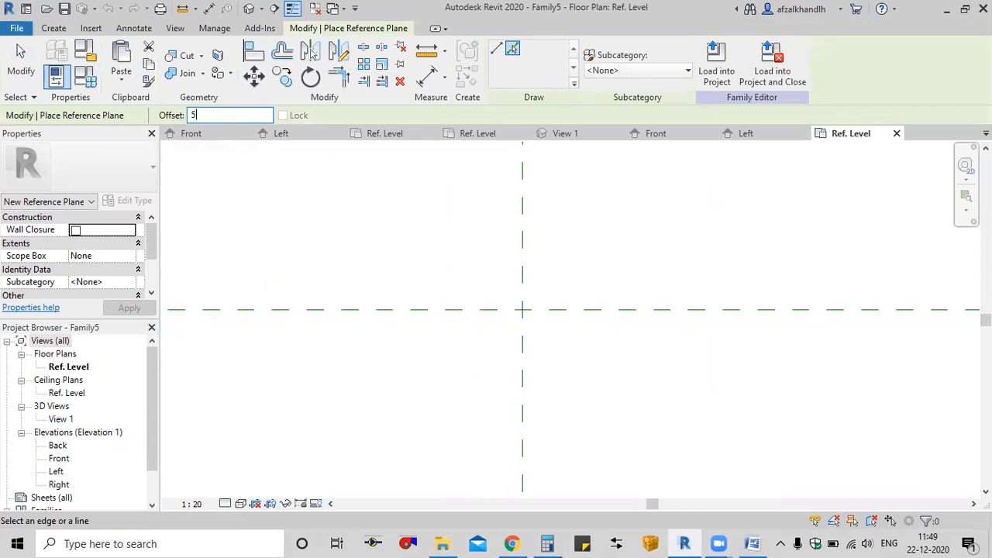
pyautogui.click(510, 312)
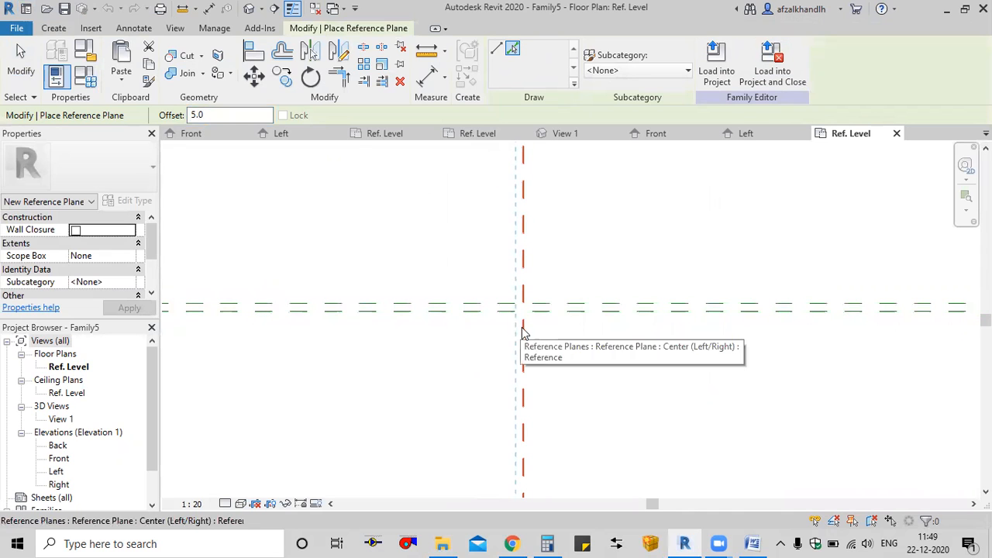
pyautogui.press('Escape')
pyautogui.press('Escape')
# Create a second reference plane offset 5 mm below the horizontal Center (Front/Back) plane
pyautogui.scroll(5, 524, 328)
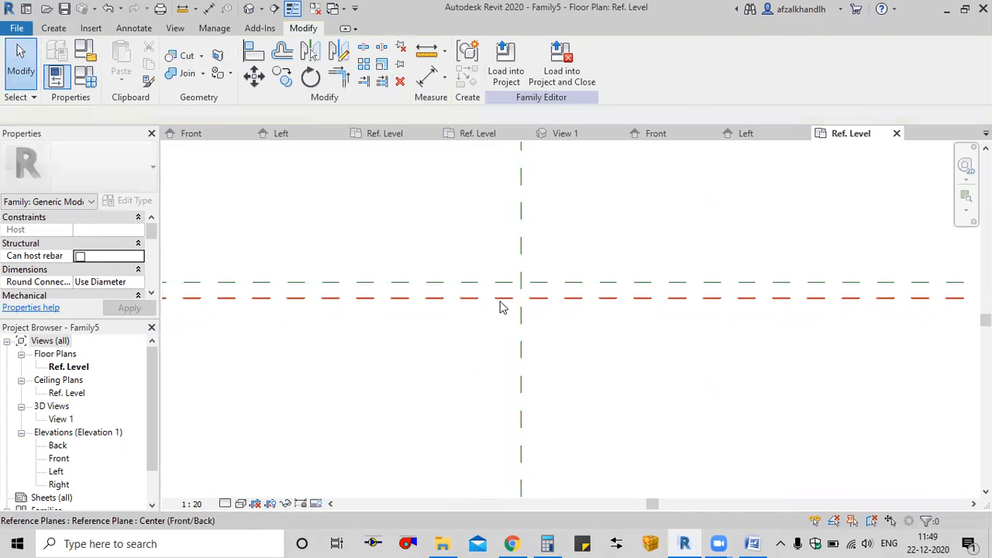
pyautogui.scroll(2, 494, 314)
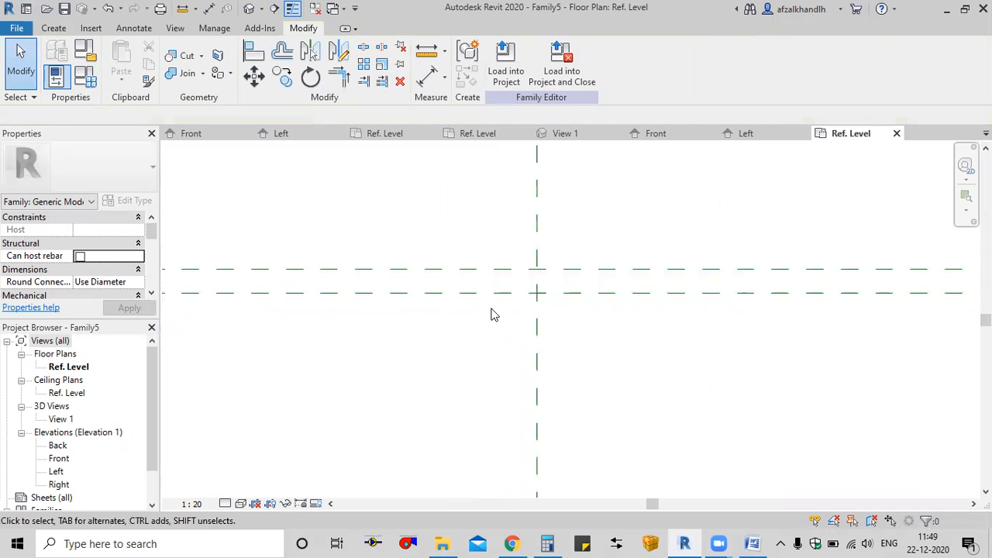
pyautogui.click(55, 29)
pyautogui.click(773, 76)
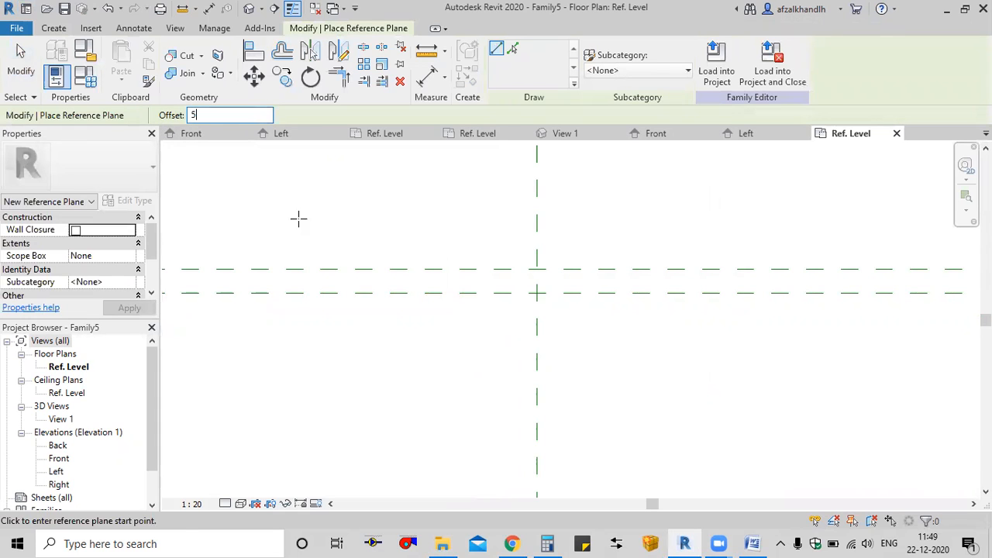
pyautogui.click(513, 48)
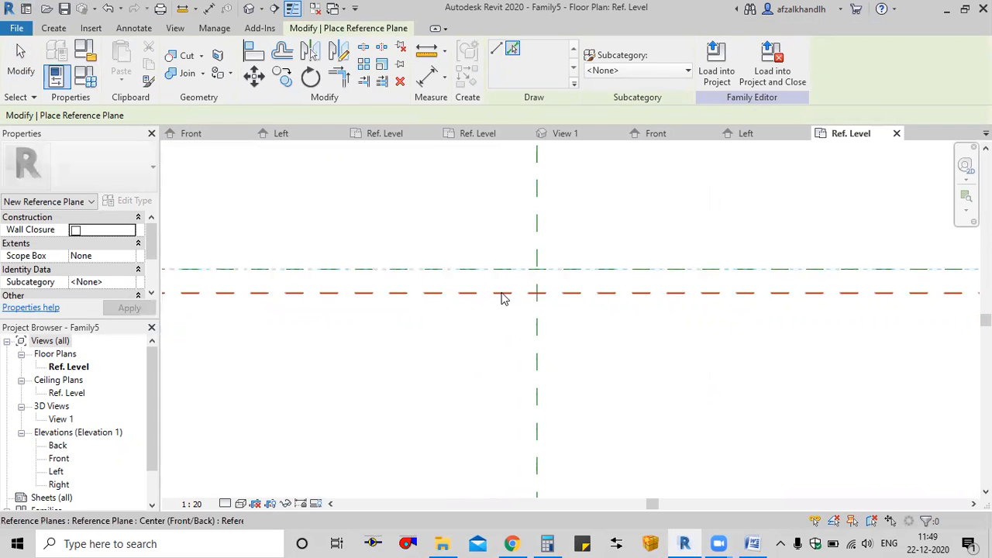
pyautogui.scroll(2, 502, 301)
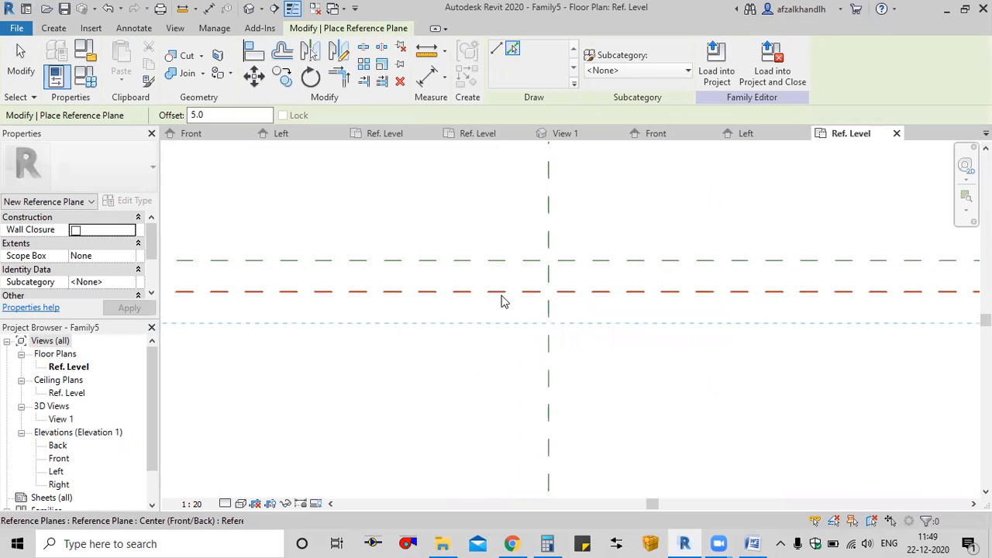
pyautogui.click(502, 303)
pyautogui.press('Escape')
pyautogui.press('Escape')
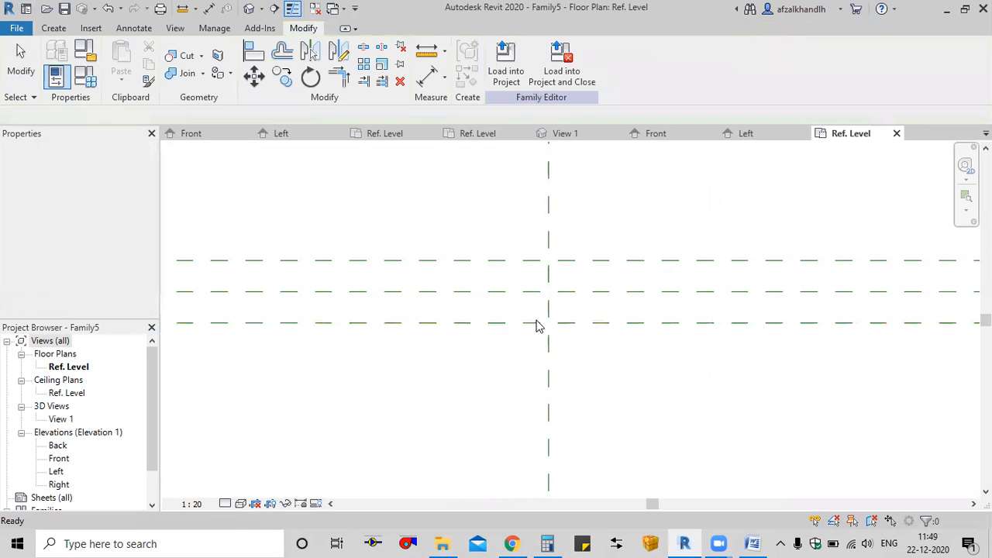
# Add an aligned dimension between the upper reference plane and the Center (Front/Back) plane
pyautogui.click(513, 258)
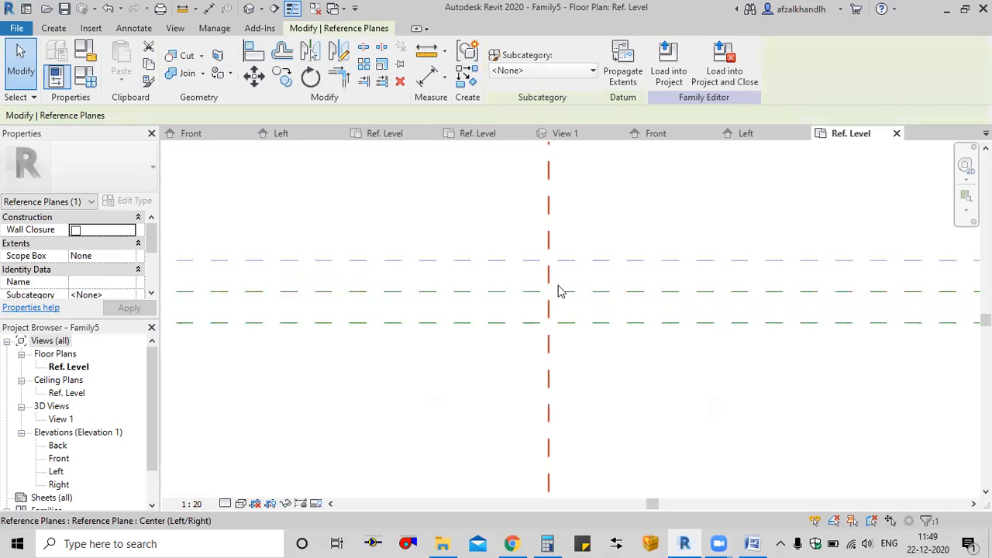
pyautogui.scroll(-2, 578, 280)
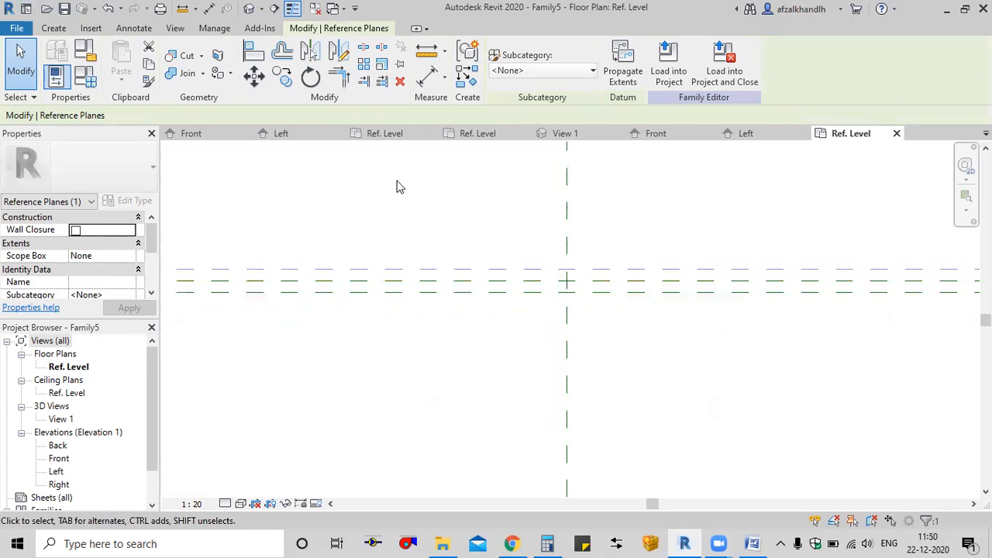
pyautogui.click(428, 88)
pyautogui.scroll(2, 458, 281)
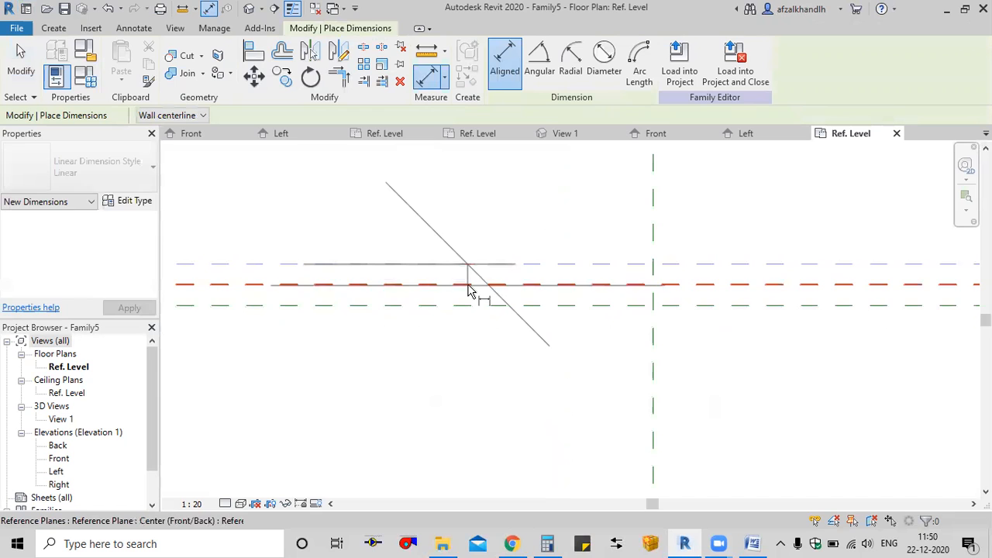
pyautogui.scroll(-3, 439, 361)
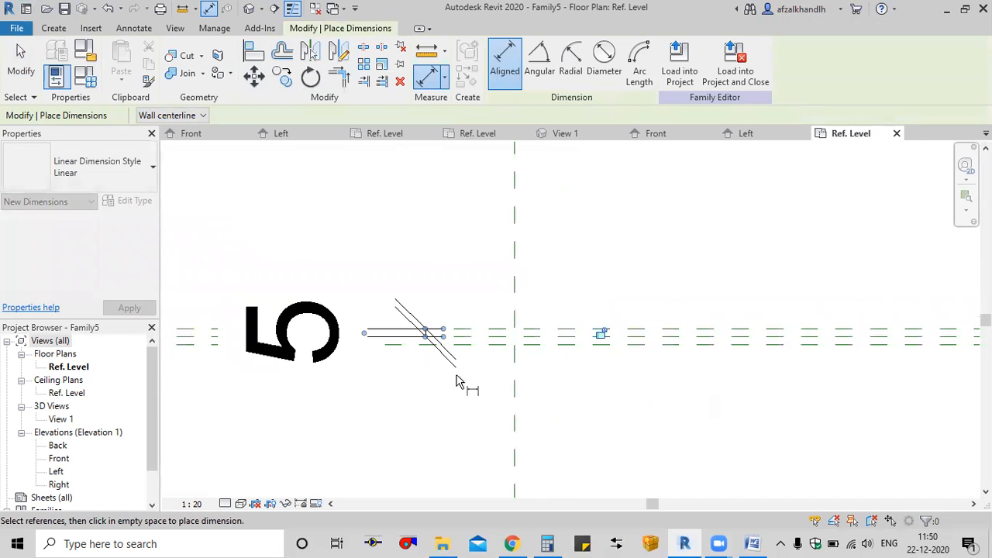
pyautogui.press('Escape')
pyautogui.press('Escape')
# Move the upper reference plane to 2 mm from the Center (Front/Back) plane by editing its dimension
pyautogui.click(493, 334)
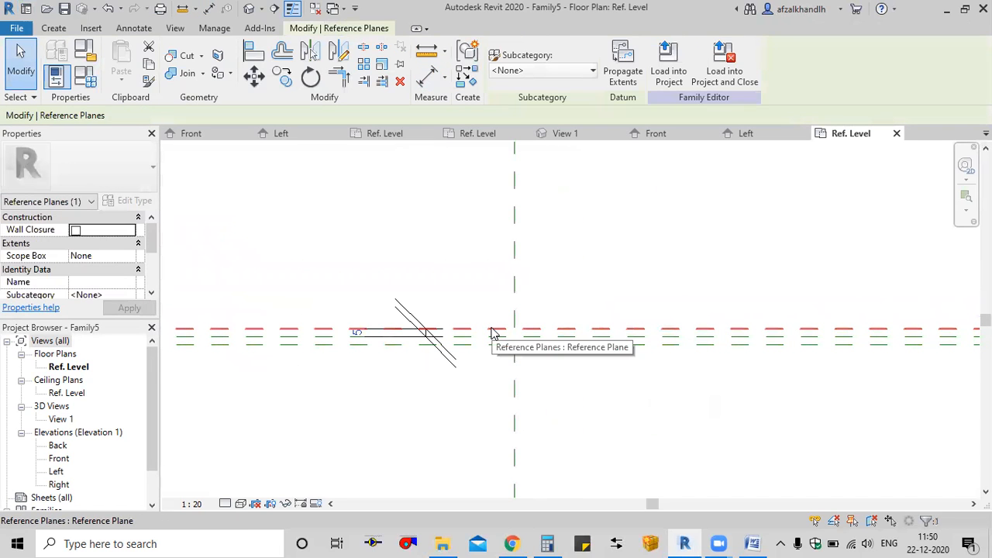
pyautogui.scroll(3, 379, 339)
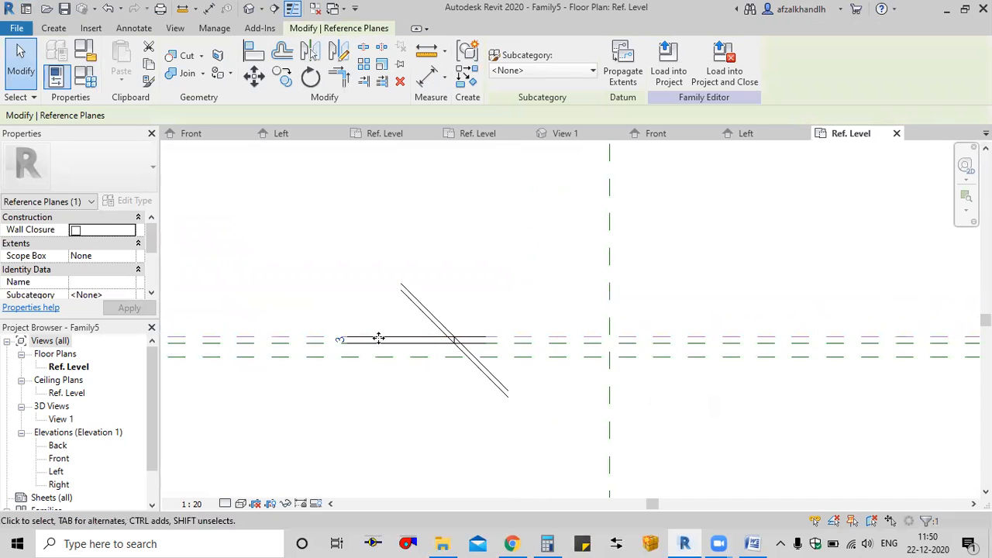
pyautogui.click(327, 342)
pyautogui.press('Return')
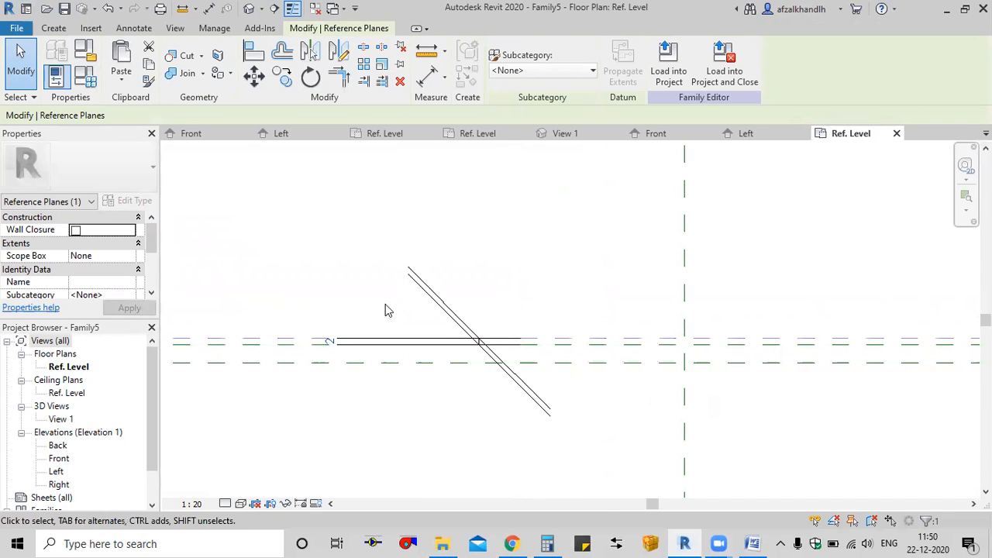
pyautogui.click(592, 265)
# Delete the dimension between the upper reference plane and the Center (Front/Back) plane
pyautogui.scroll(-1, 460, 358)
pyautogui.scroll(-2, 597, 358)
pyautogui.scroll(1, 543, 371)
pyautogui.click(527, 376)
pyautogui.moveTo(526, 366); pyautogui.dragTo(425, 372)
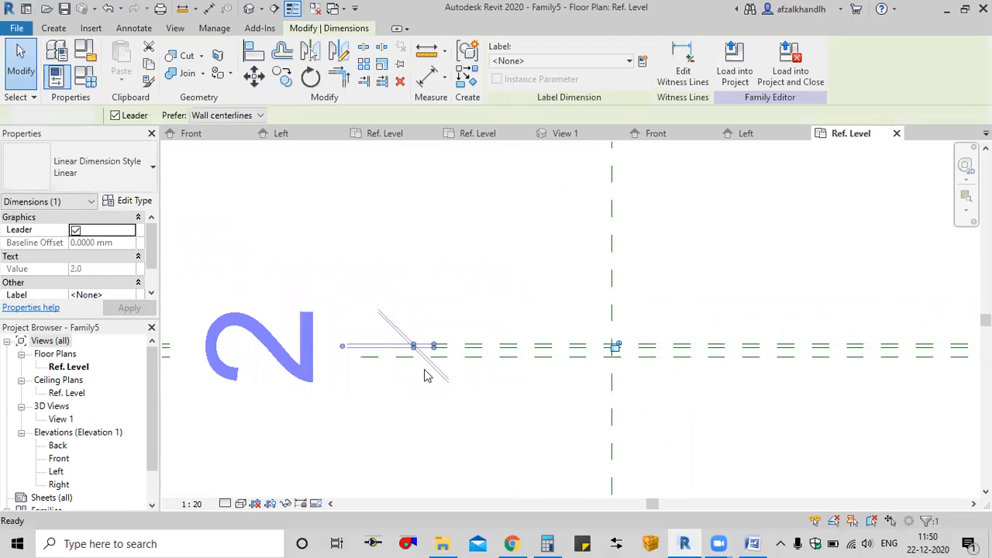
pyautogui.press('Delete')
# Create a reference plane offset 2 mm below the lowest horizontal plane by picking that plane
pyautogui.scroll(3, 658, 397)
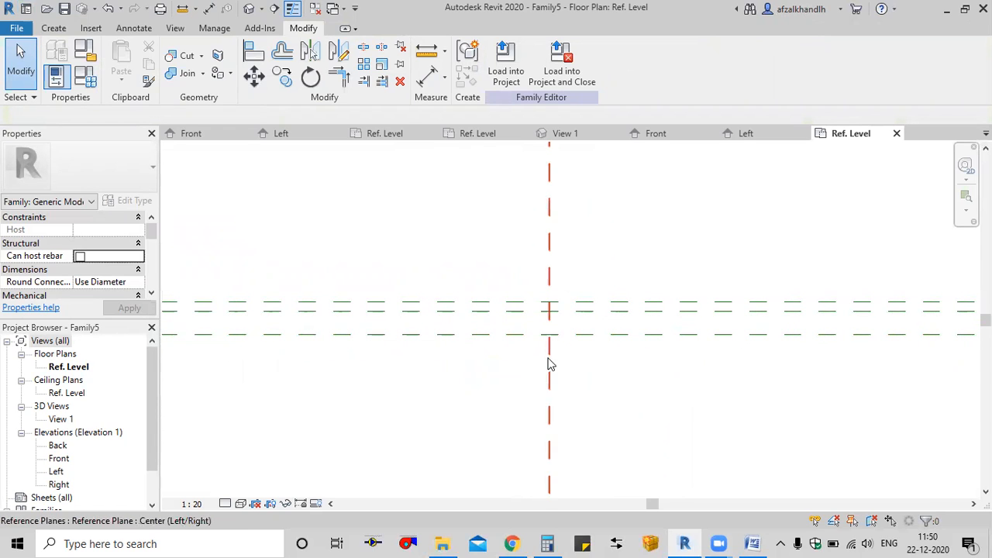
pyautogui.click(54, 29)
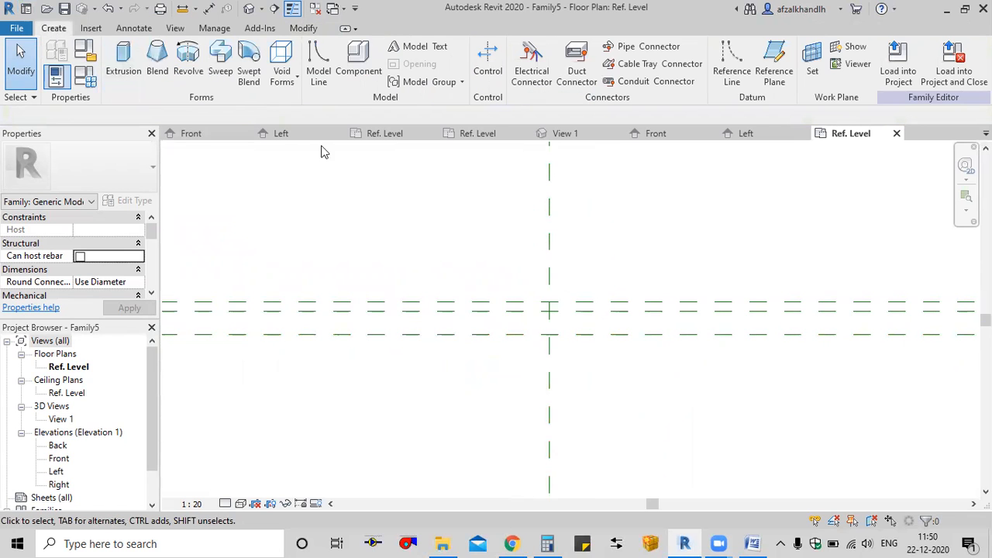
pyautogui.press('r')
pyautogui.press('p')
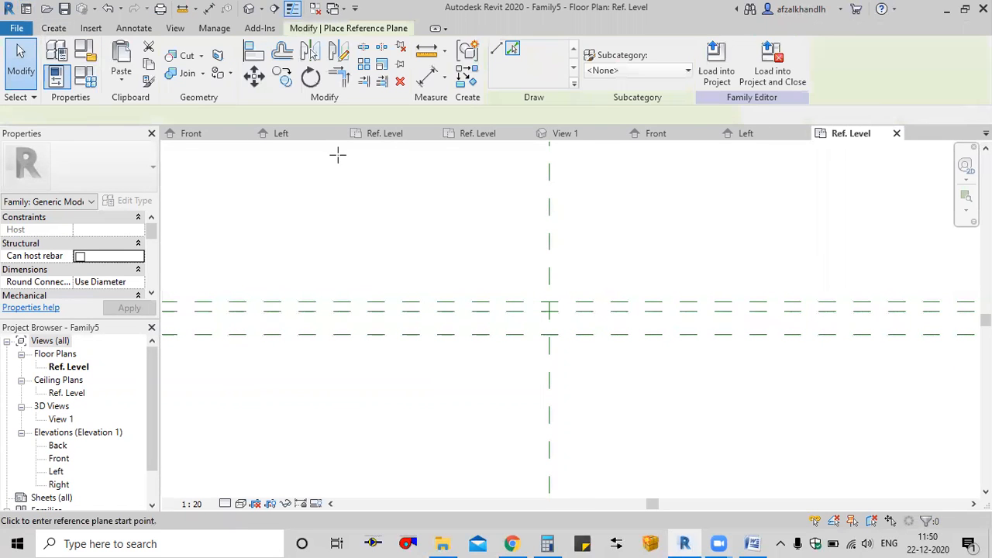
pyautogui.click(512, 48)
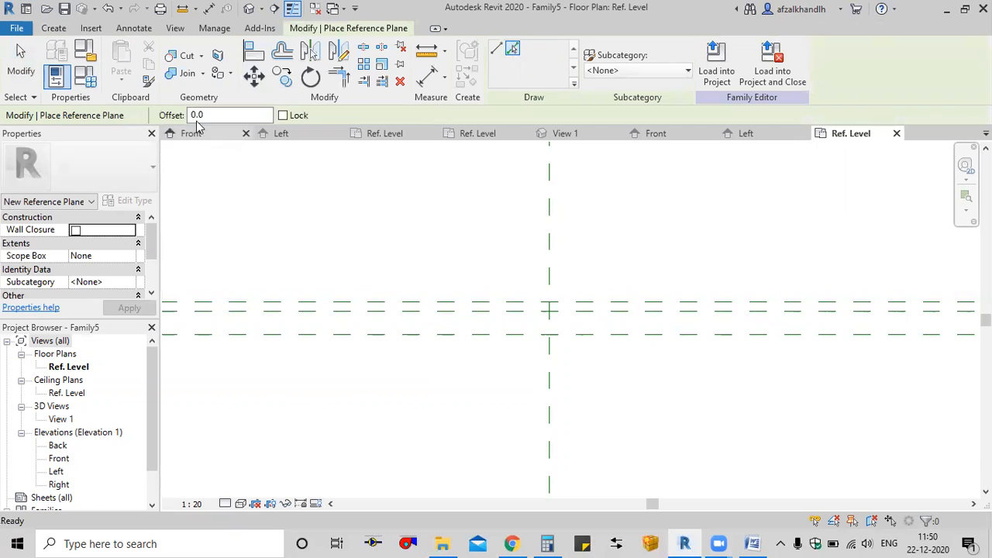
pyautogui.doubleClick(194, 115)
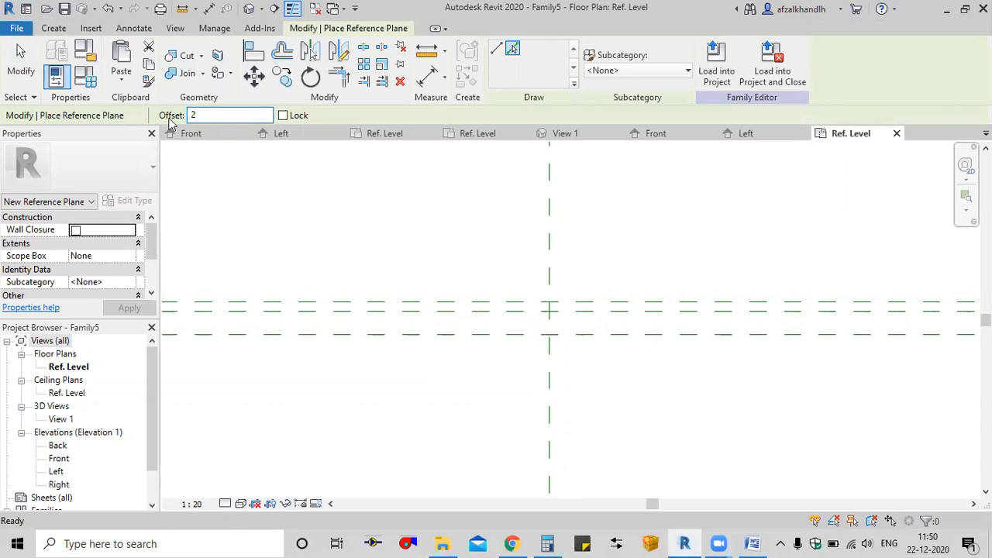
pyautogui.write('2')
pyautogui.click(613, 341)
pyautogui.scroll(-2, 594, 373)
pyautogui.moveTo(623, 375); pyautogui.dragTo(518, 378, button='middle')
pyautogui.scroll(1, 493, 366)
pyautogui.scroll(3, 444, 346)
pyautogui.scroll(3, 518, 365)
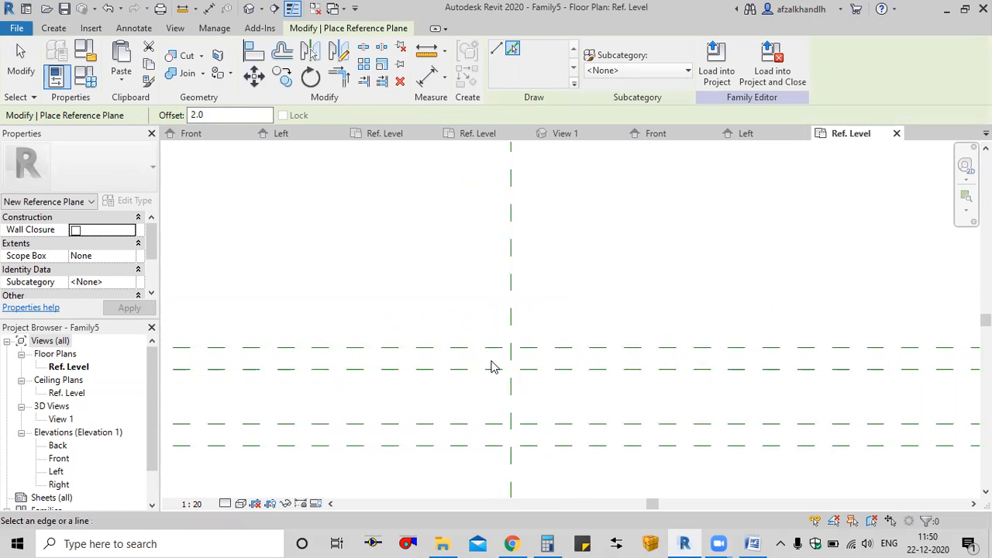
# Delete the uppermost and lowermost horizontal reference planes in the Ref. Level floor plan
pyautogui.doubleClick(58, 459)
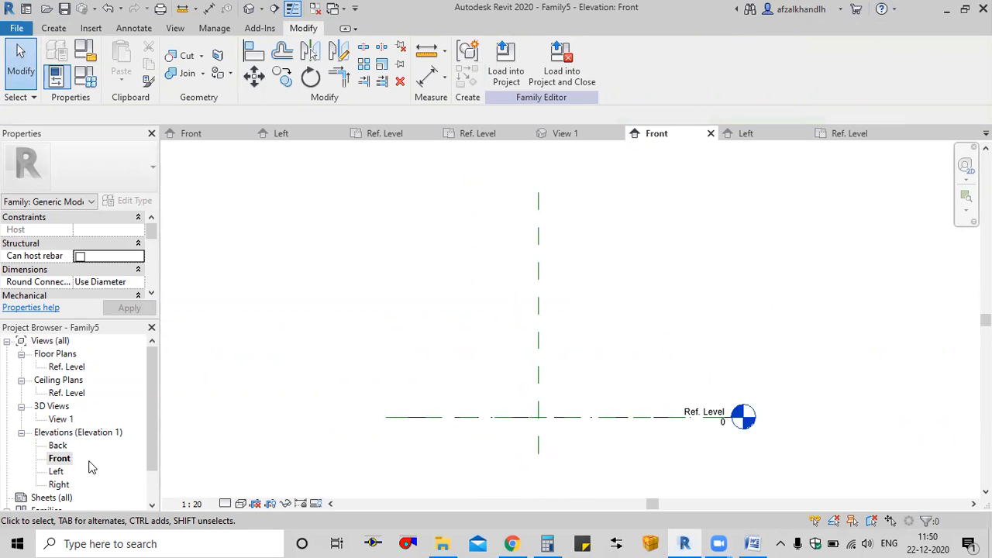
pyautogui.scroll(3, 542, 437)
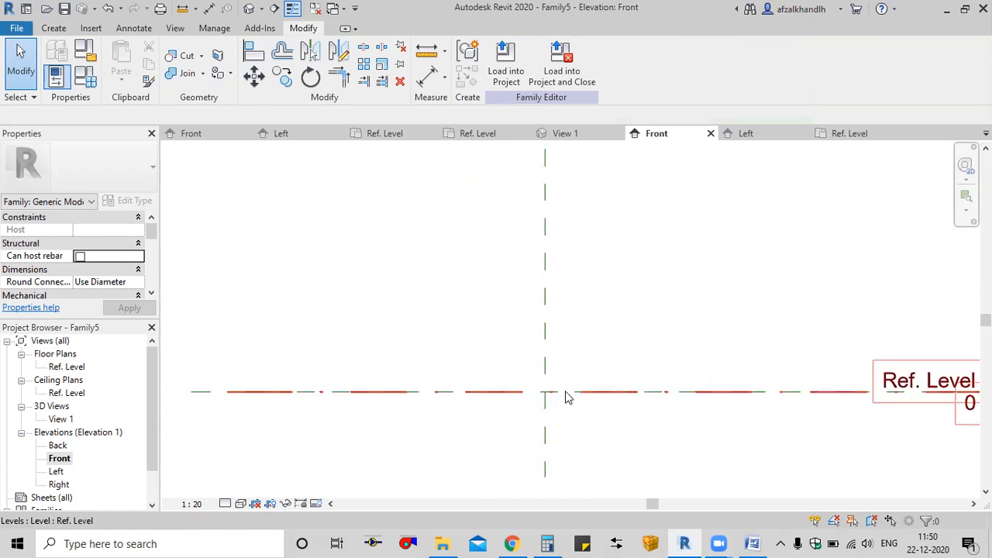
pyautogui.doubleClick(67, 367)
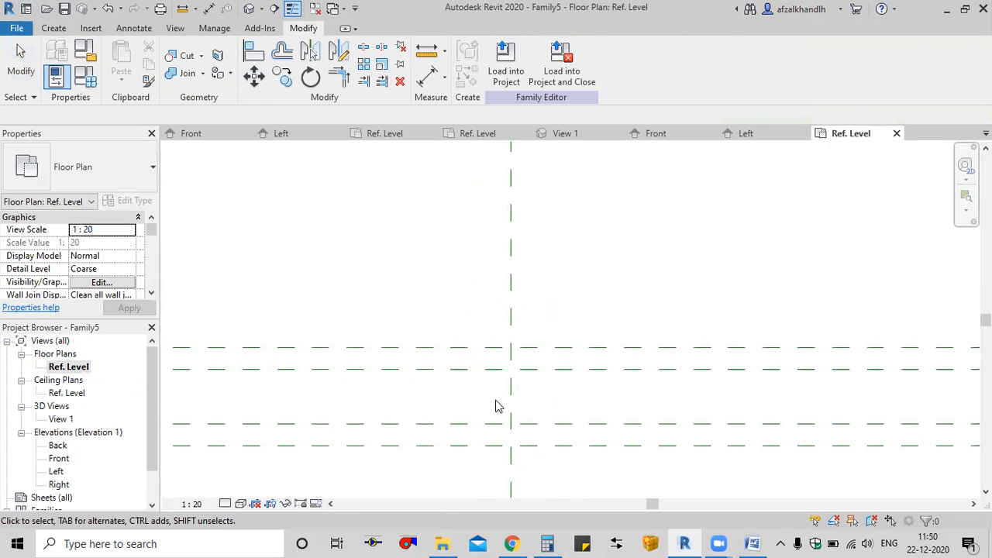
pyautogui.moveTo(527, 398); pyautogui.dragTo(496, 354, button='middle')
pyautogui.click(536, 339)
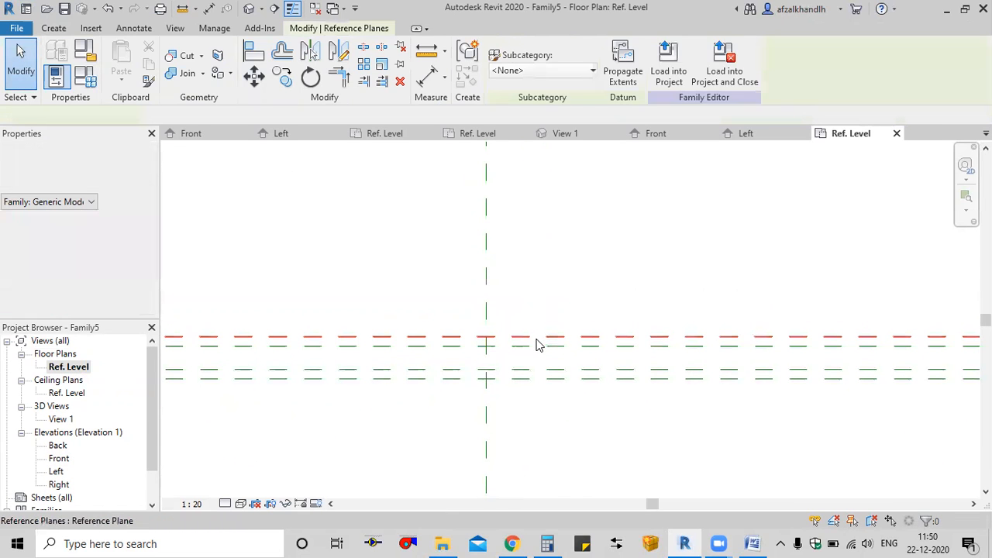
pyautogui.press('Delete')
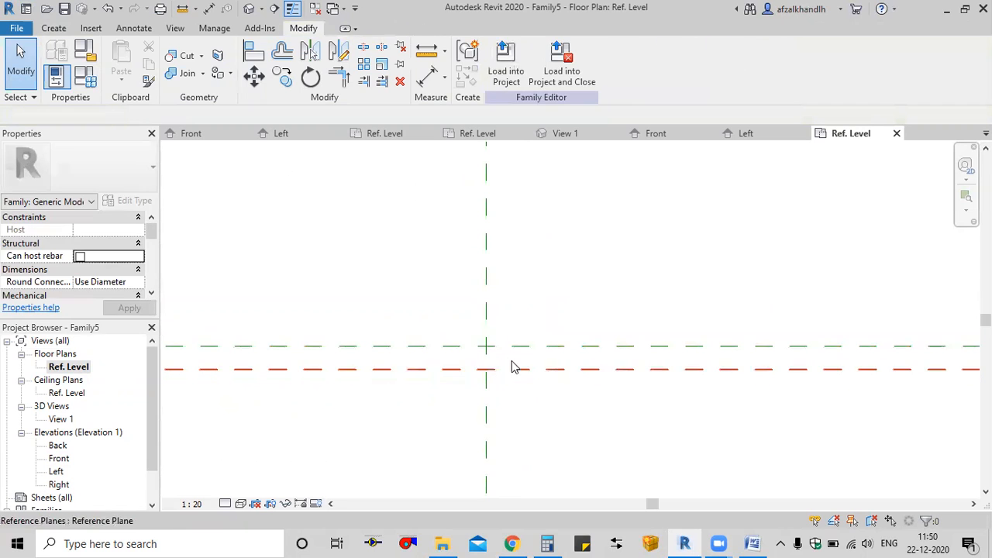
# Delete the remaining offset reference plane below Center (Front/Back) in the Ref. Level floor plan
pyautogui.click(511, 358)
pyautogui.scroll(-4, 513, 359)
pyautogui.moveTo(494, 391)
pyautogui.mouseDown(button='middle')
pyautogui.moveTo(434, 386)
pyautogui.moveTo(500, 408)
pyautogui.mouseUp(button='middle')
pyautogui.scroll(-3, 465, 394)
pyautogui.scroll(5, 445, 376)
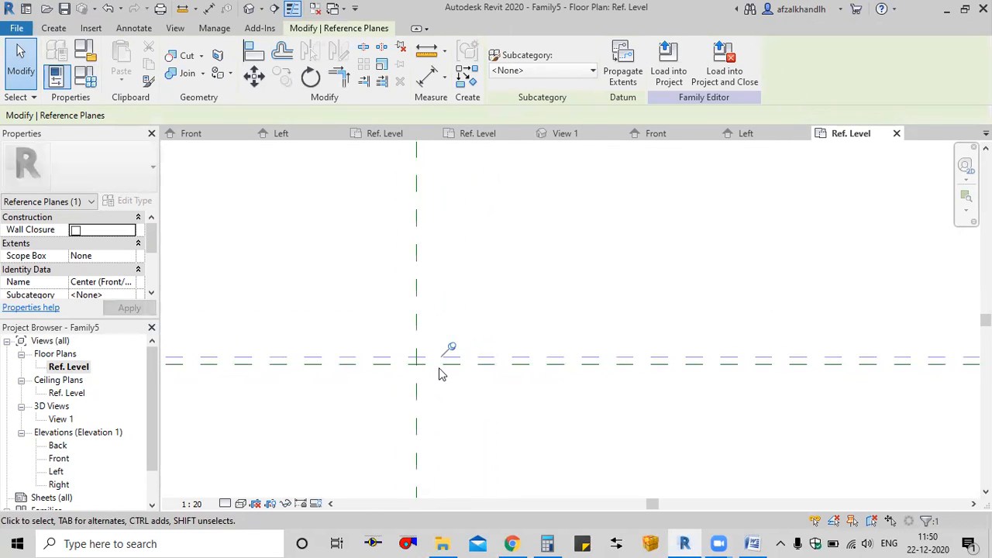
pyautogui.press('Delete')
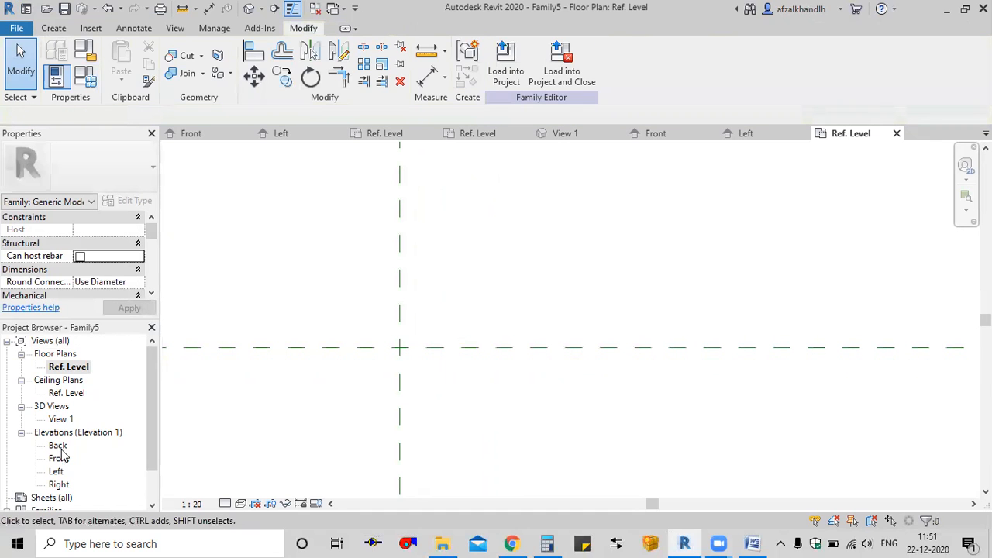
# In the Front elevation, create an offset reference plane just below the Ref. Level plane by picking the existing one
pyautogui.doubleClick(59, 459)
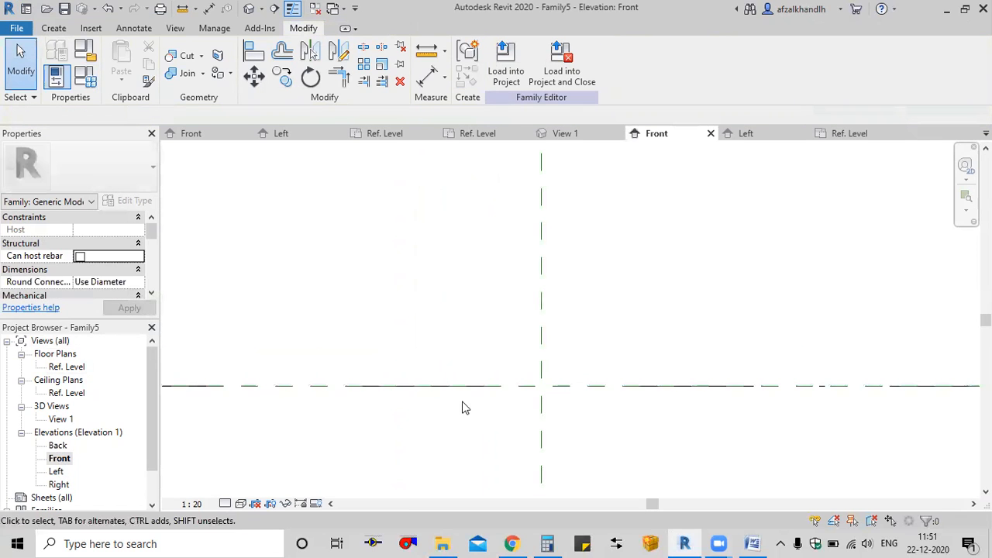
pyautogui.moveTo(456, 394); pyautogui.dragTo(350, 338, button='middle')
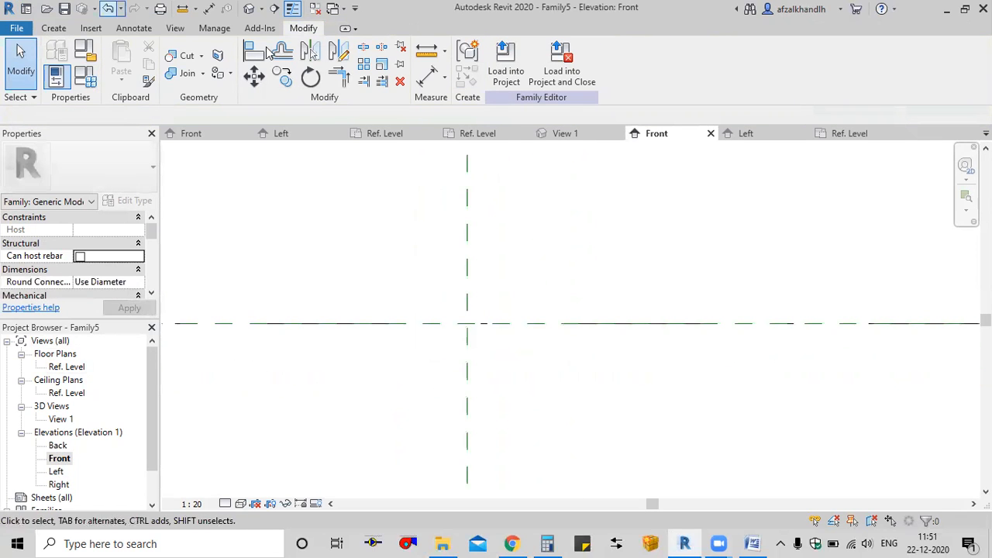
pyautogui.click(53, 28)
pyautogui.click(774, 62)
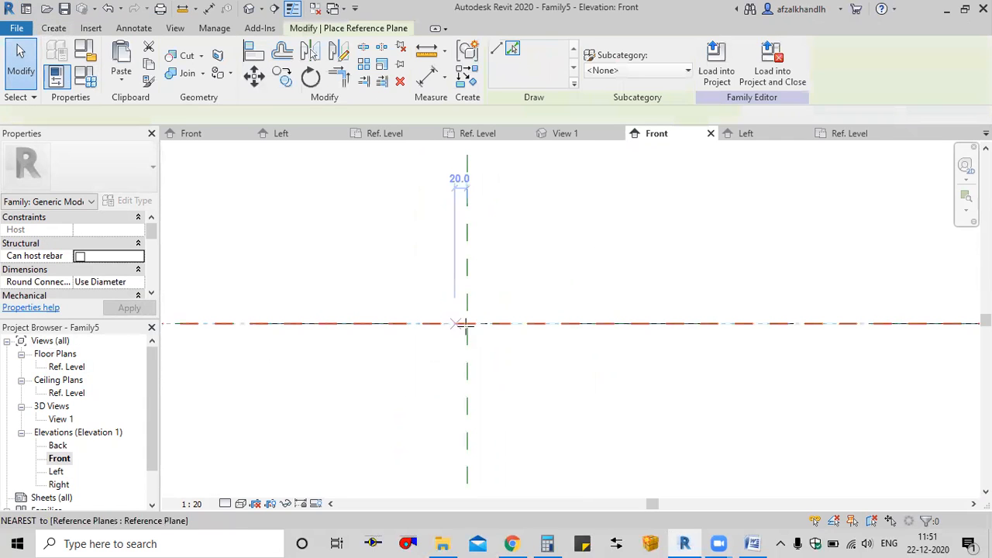
pyautogui.click(512, 50)
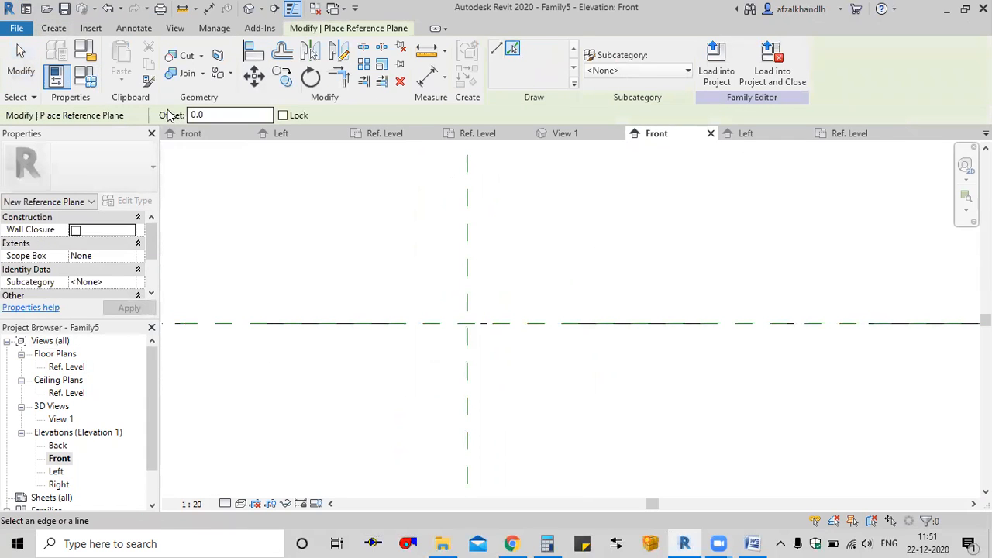
pyautogui.click(198, 114)
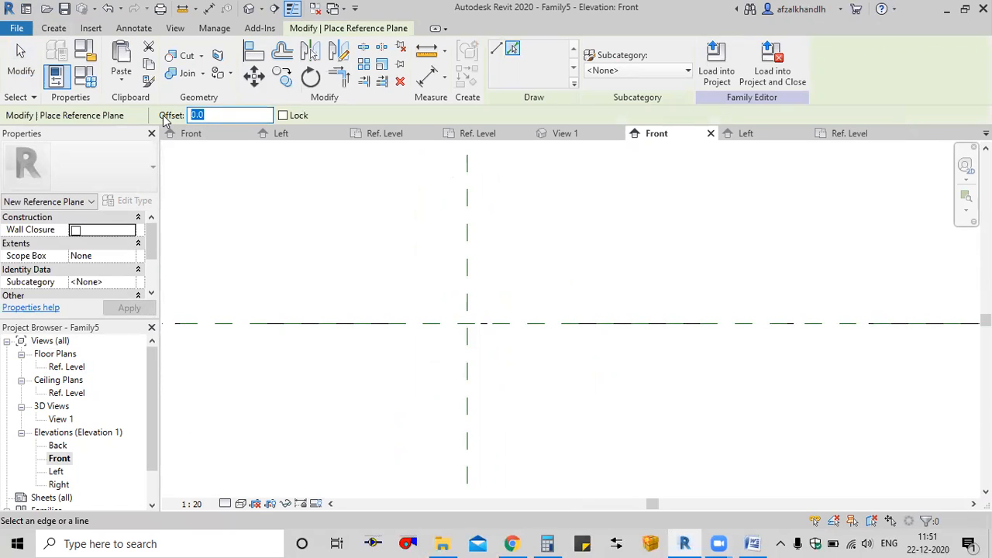
pyautogui.scroll(3, 488, 326)
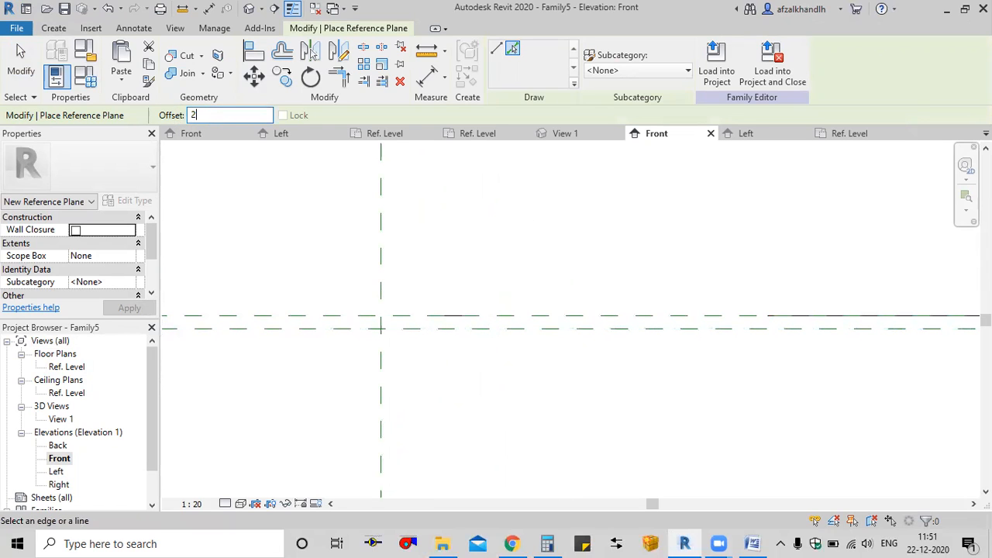
# Create two reference planes offset 2 mm outward, one above the Ref. Level plane and one below the lower plane
pyautogui.click(396, 335)
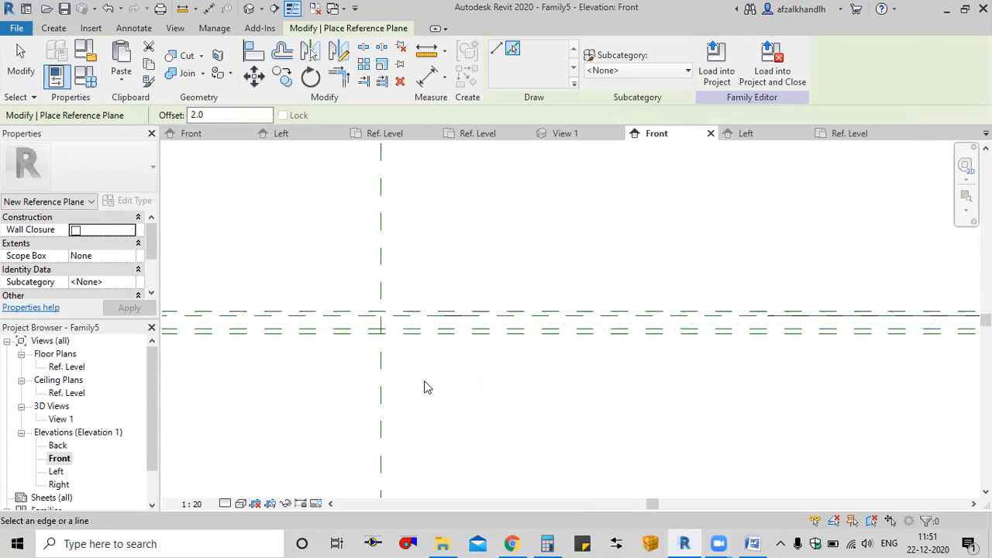
pyautogui.moveTo(425, 387); pyautogui.dragTo(519, 390, button='middle')
pyautogui.press('Escape')
pyautogui.press('Escape')
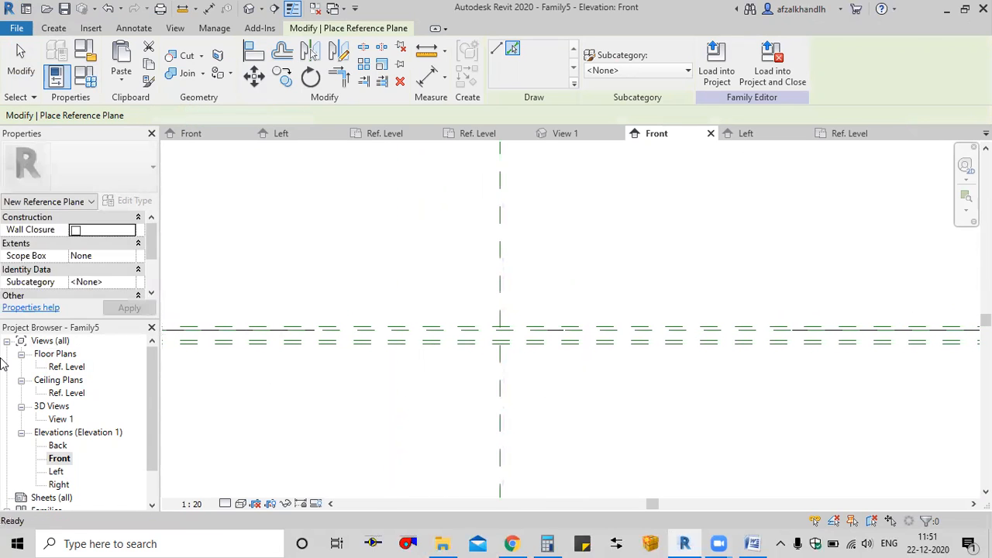
# Create a circular extrusion of radius 18 in the Ref. Level floor plan, centred on the reference plane intersection, keeping the 250 depth
pyautogui.doubleClick(55, 367)
pyautogui.scroll(2, 394, 359)
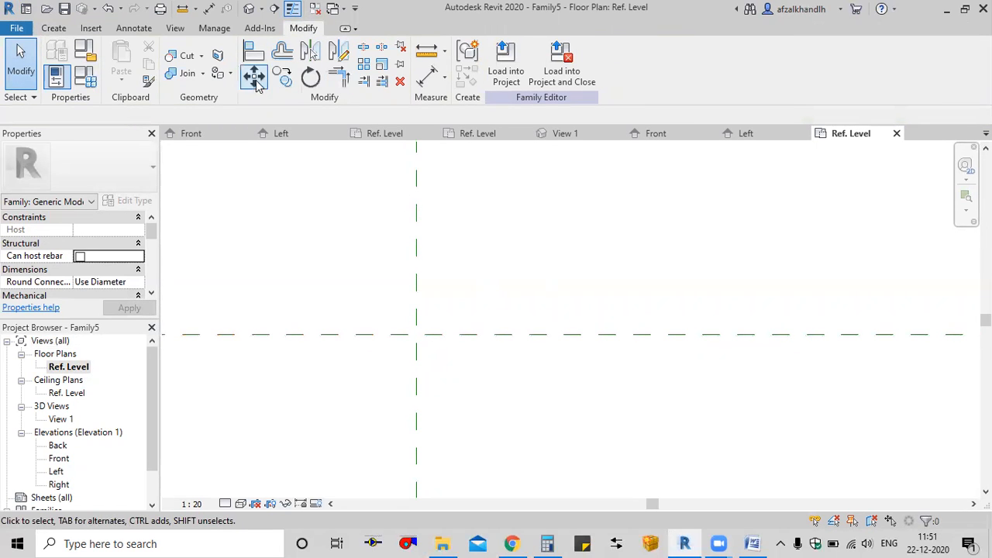
pyautogui.click(54, 30)
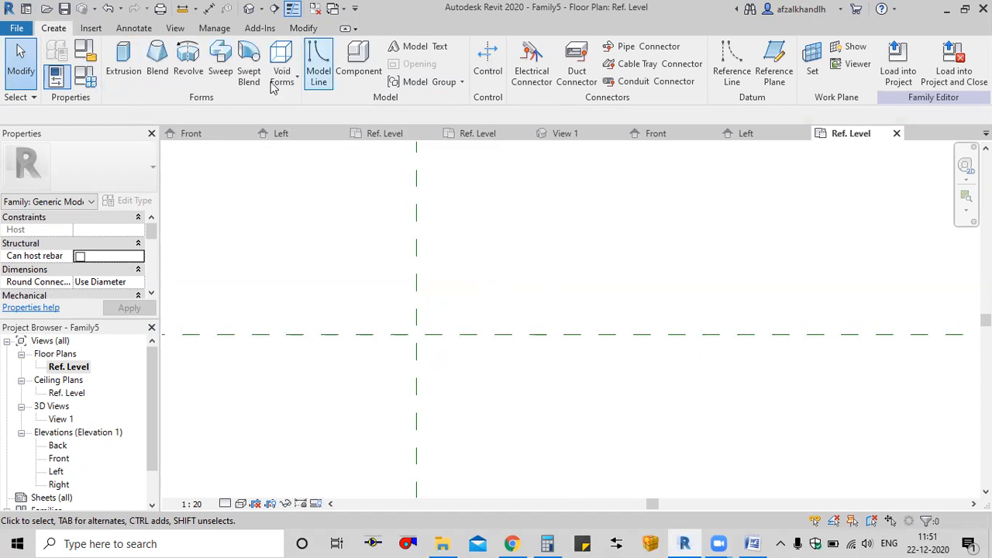
pyautogui.click(123, 65)
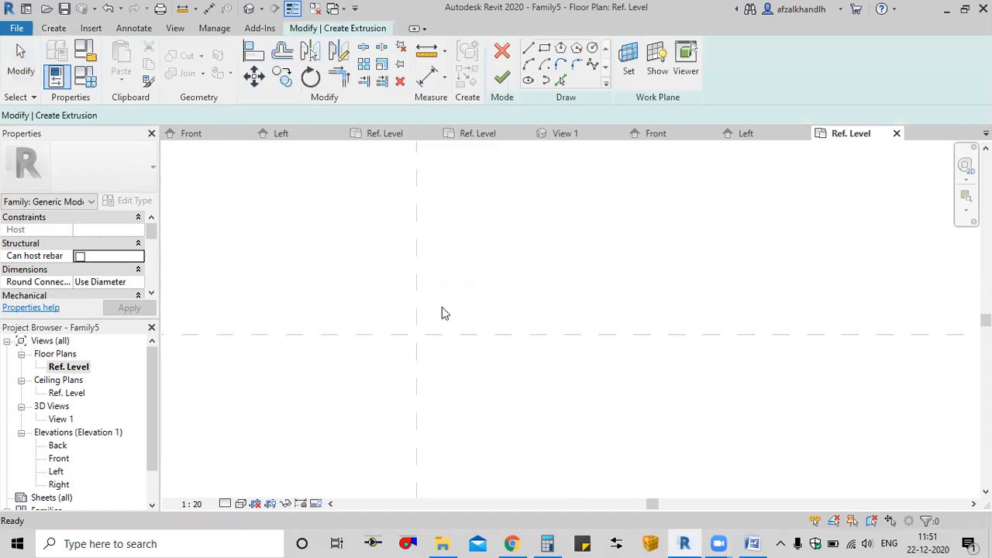
pyautogui.click(594, 50)
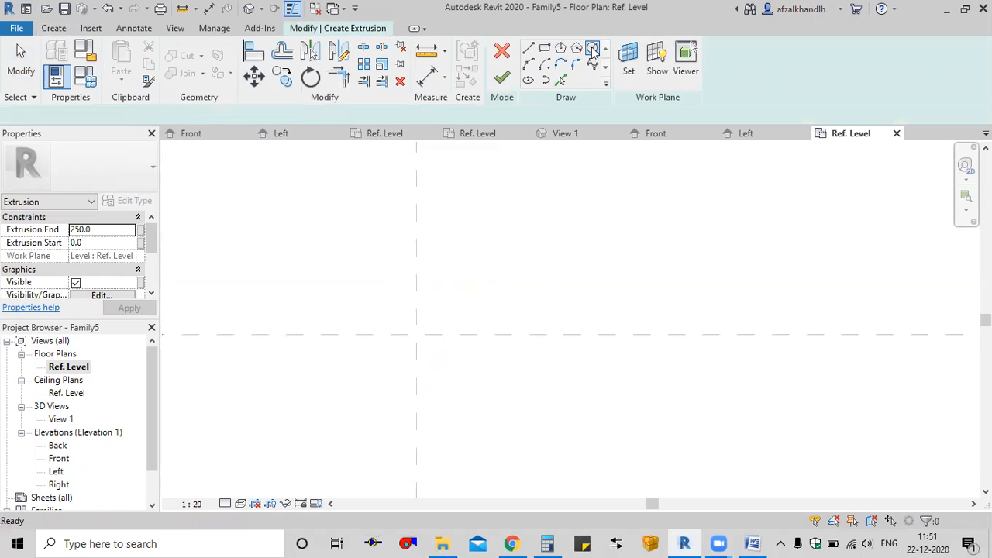
pyautogui.click(417, 335)
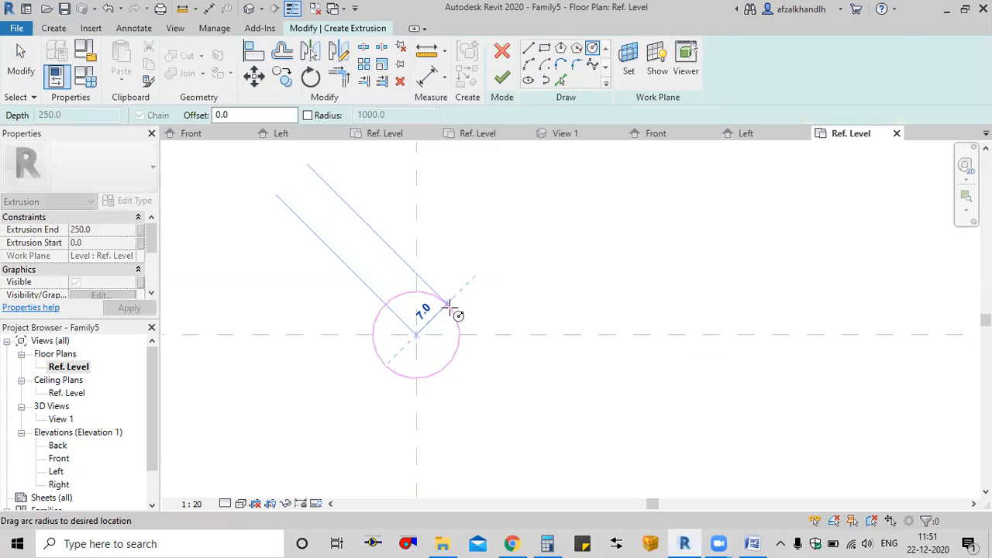
pyautogui.write('18')
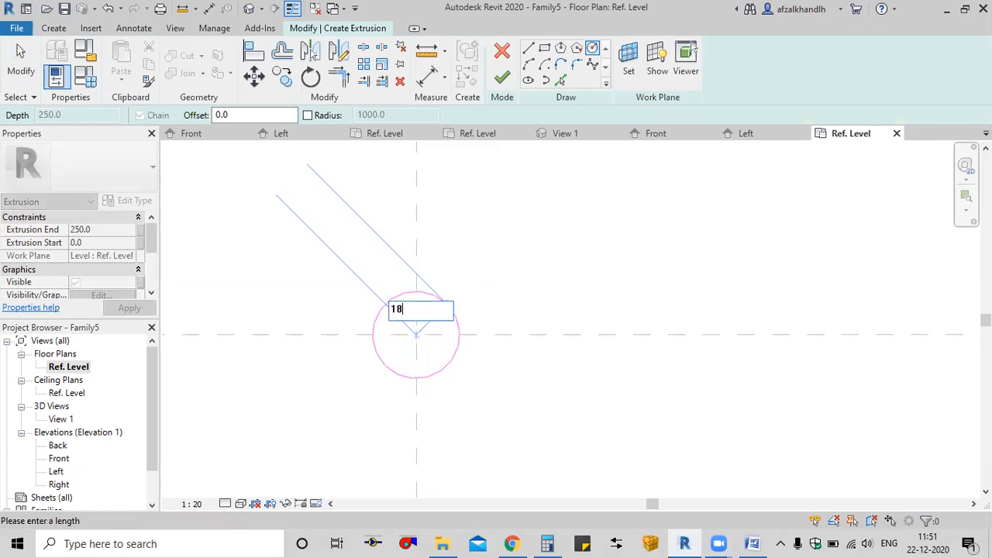
pyautogui.press('Return')
pyautogui.scroll(-2, 656, 303)
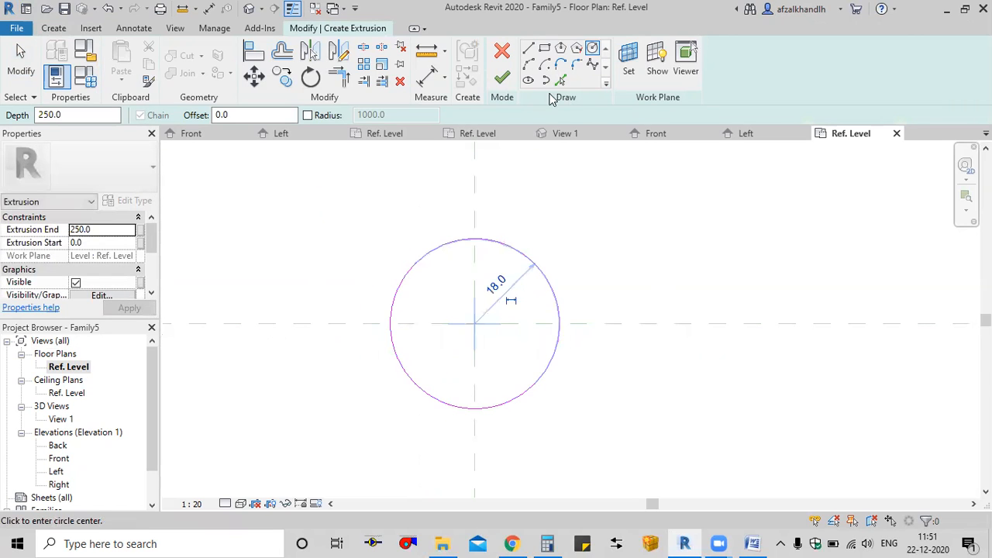
pyautogui.click(503, 80)
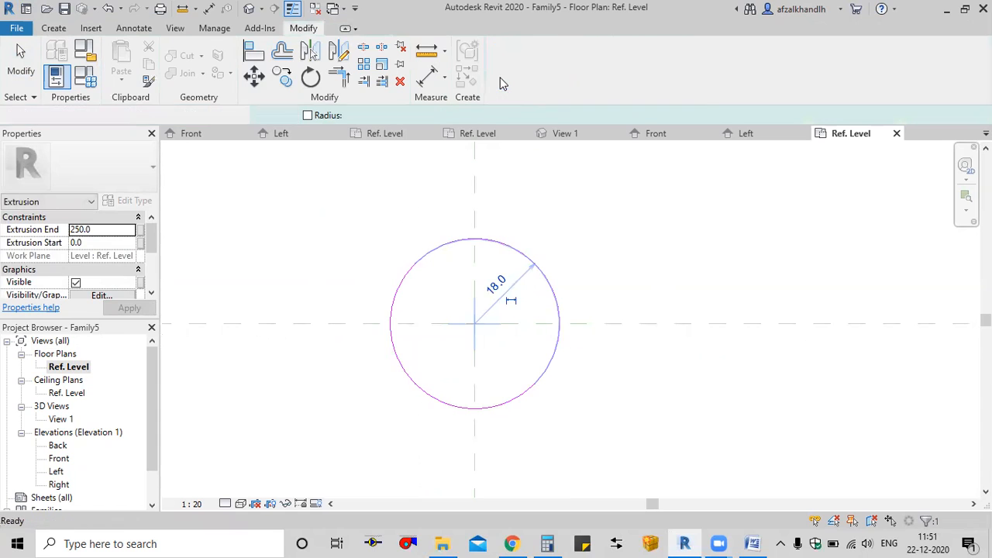
# Open the Front elevation and examine the circular extrusion's base and height against the horizontal reference planes
pyautogui.click(667, 137)
pyautogui.click(587, 267)
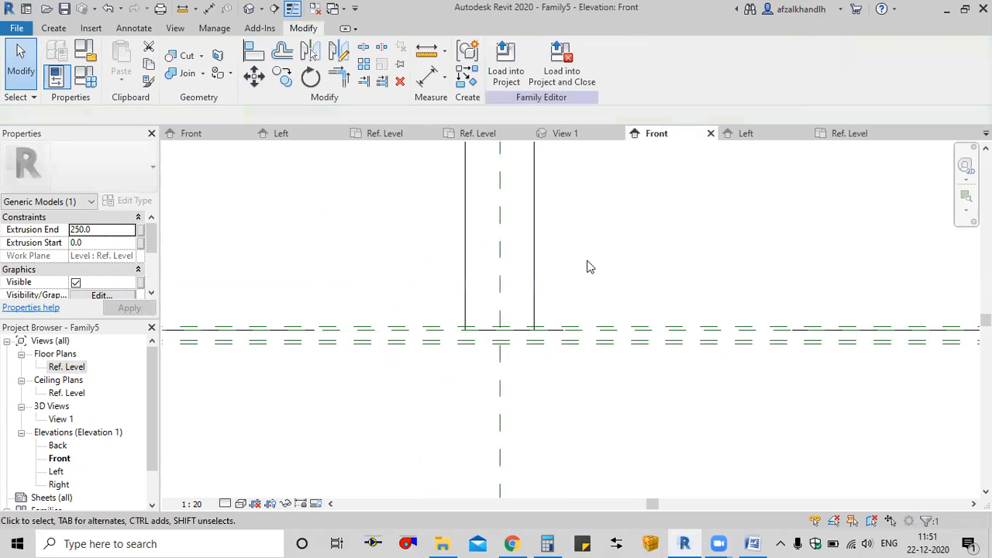
pyautogui.scroll(-3, 587, 267)
pyautogui.moveTo(579, 293); pyautogui.dragTo(528, 421, button='middle')
pyautogui.scroll(-1, 536, 372)
pyautogui.moveTo(545, 366); pyautogui.dragTo(531, 295, button='middle')
pyautogui.scroll(3, 504, 320)
pyautogui.scroll(5, 487, 352)
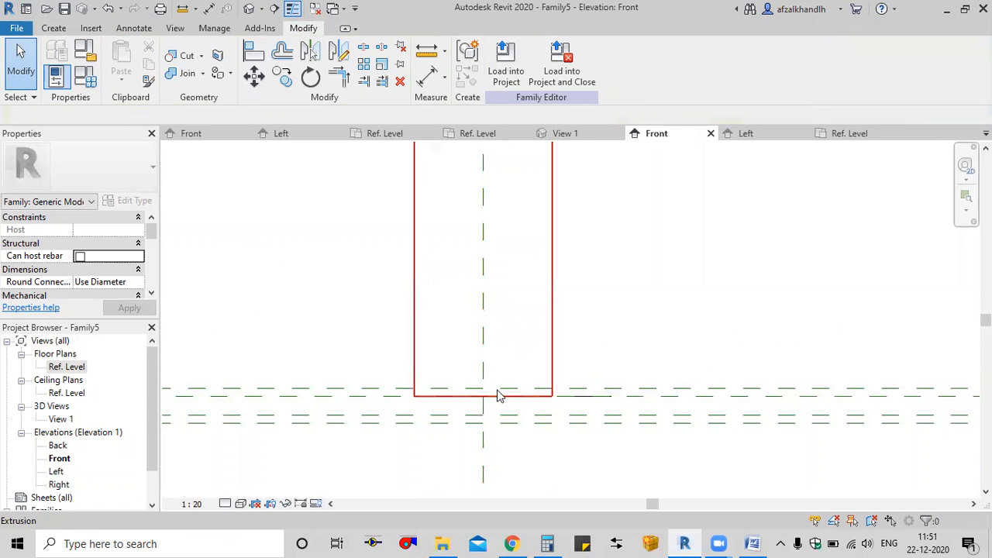
pyautogui.scroll(-4, 505, 394)
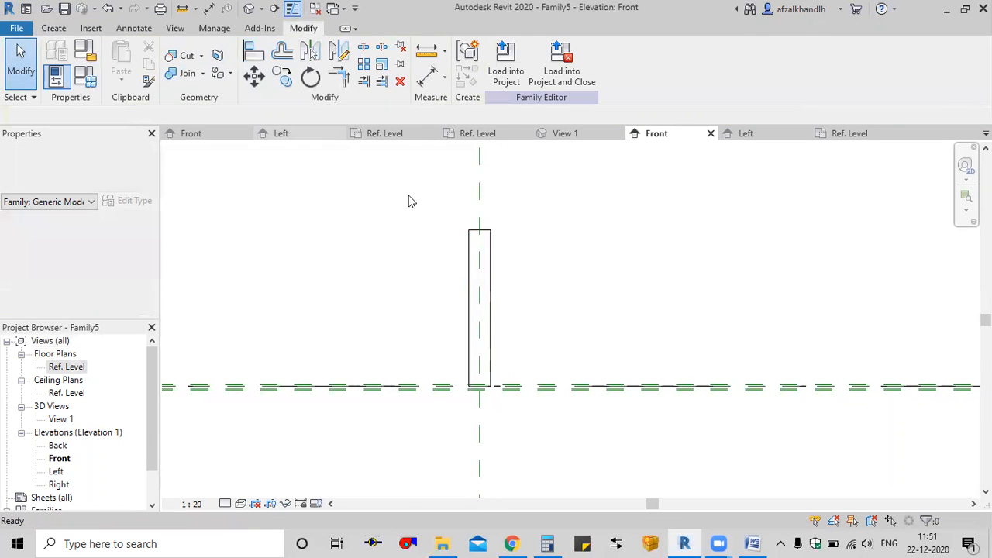
# Align the top face of the circular extrusion with the uppermost horizontal reference plane
pyautogui.scroll(2, 482, 262)
pyautogui.press('a')
pyautogui.press('l')
pyautogui.scroll(1, 520, 465)
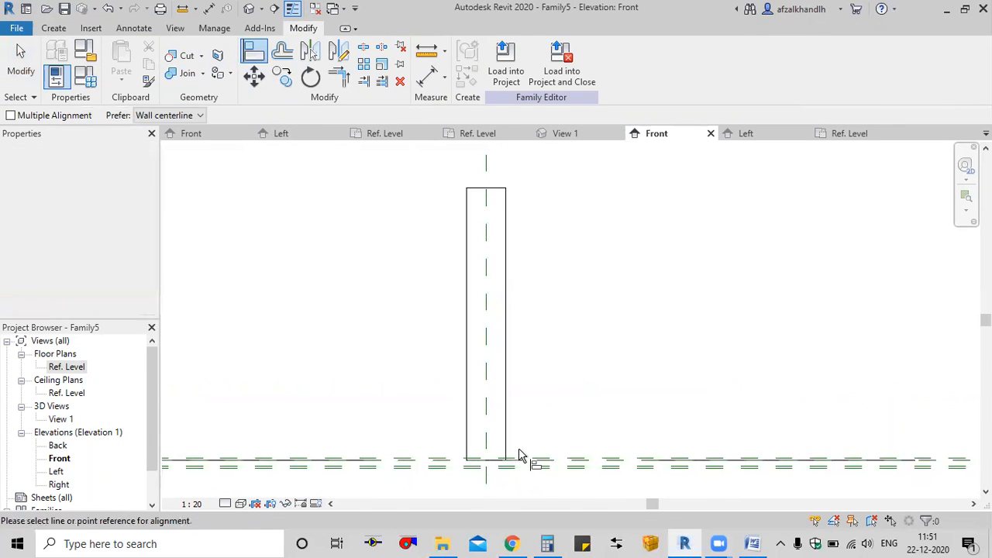
pyautogui.scroll(3, 522, 459)
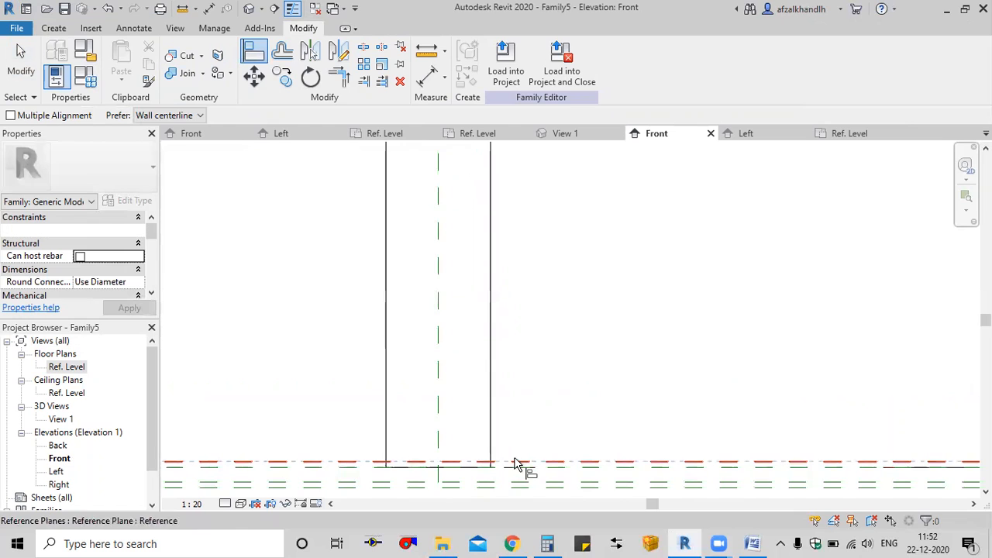
pyautogui.scroll(-2, 517, 464)
pyautogui.moveTo(514, 277); pyautogui.dragTo(514, 441, button='middle')
pyautogui.scroll(2, 492, 305)
pyautogui.click(490, 277)
pyautogui.scroll(-4, 533, 373)
pyautogui.moveTo(534, 392); pyautogui.dragTo(505, 257, button='middle')
pyautogui.scroll(3, 490, 378)
pyautogui.scroll(2, 487, 372)
pyautogui.scroll(-2, 567, 359)
pyautogui.moveTo(650, 365); pyautogui.dragTo(568, 369, button='middle')
pyautogui.scroll(-2, 568, 369)
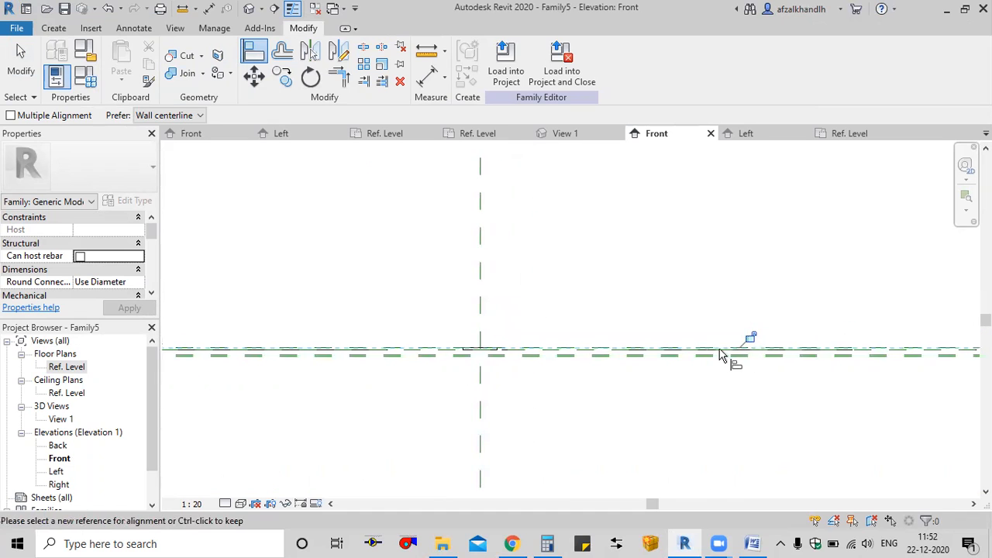
# Lock the alignment between the extrusion's top face and the uppermost reference plane, and end the Align command
pyautogui.scroll(2, 756, 343)
pyautogui.click(730, 337)
pyautogui.scroll(-1, 210, 389)
pyautogui.moveTo(209, 390); pyautogui.dragTo(534, 354, button='middle')
pyautogui.scroll(1, 556, 347)
pyautogui.scroll(3, 597, 345)
pyautogui.press('Escape')
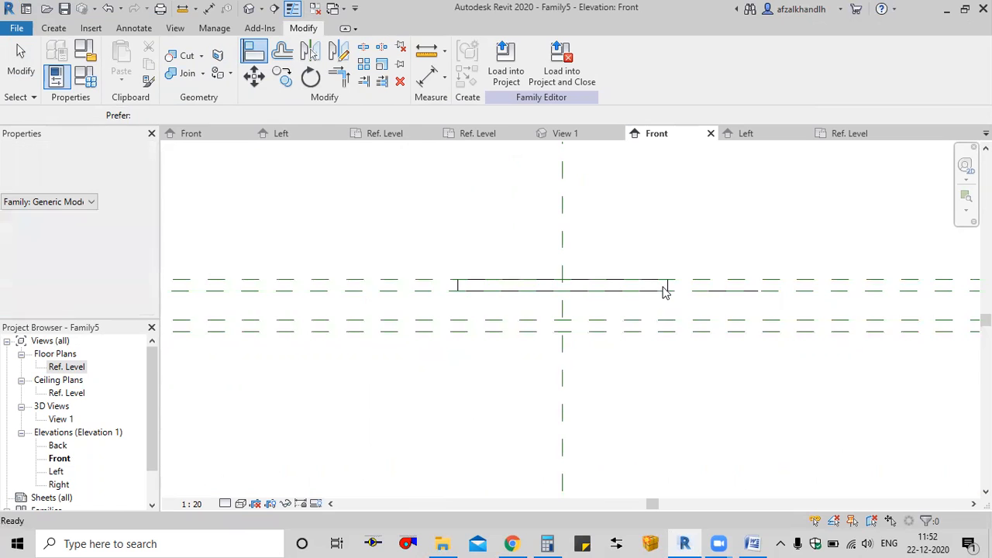
# Check the duct support detail in the Word HVAC notes and copy the thin disc extrusion in place in the Revit Front elevation
pyautogui.scroll(2, 666, 292)
pyautogui.click(672, 288)
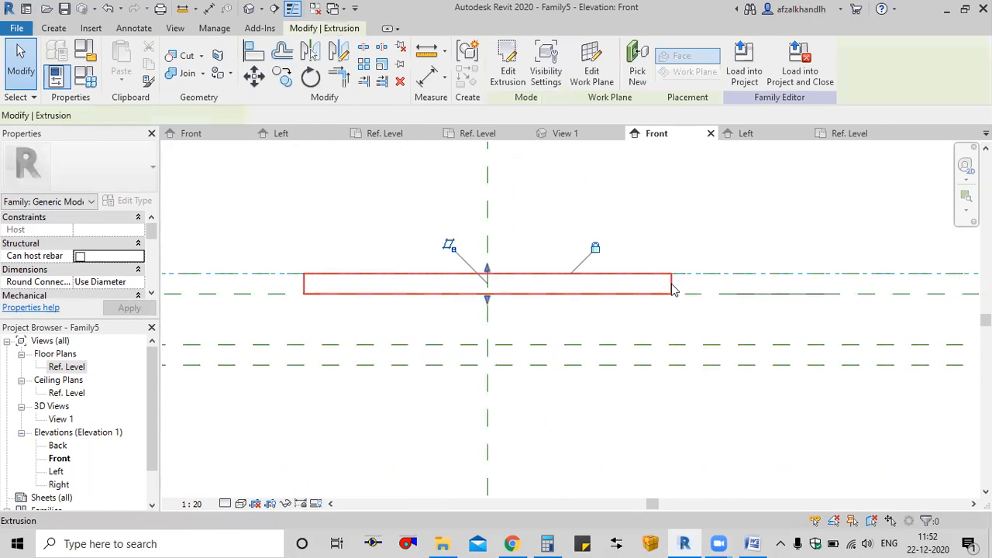
pyautogui.click(758, 543)
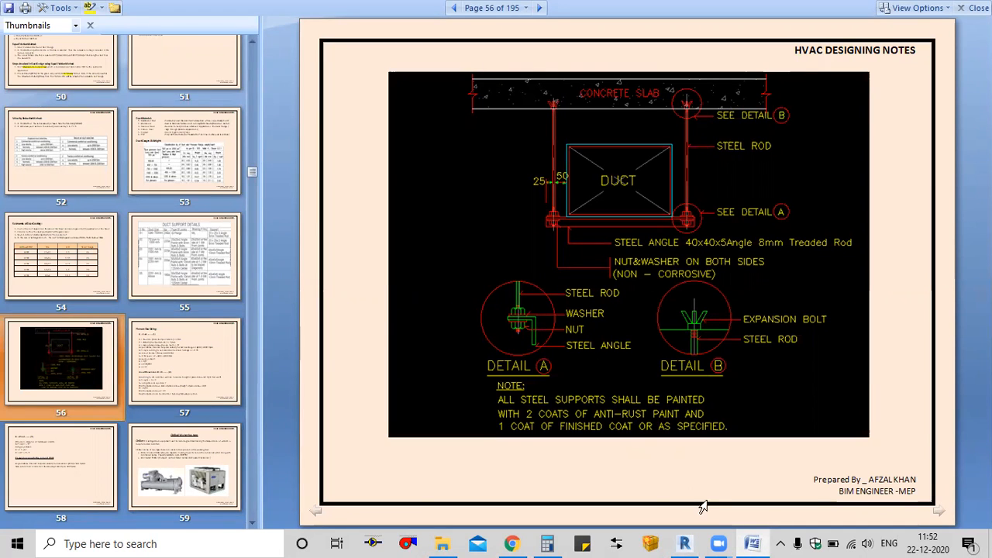
pyautogui.click(752, 543)
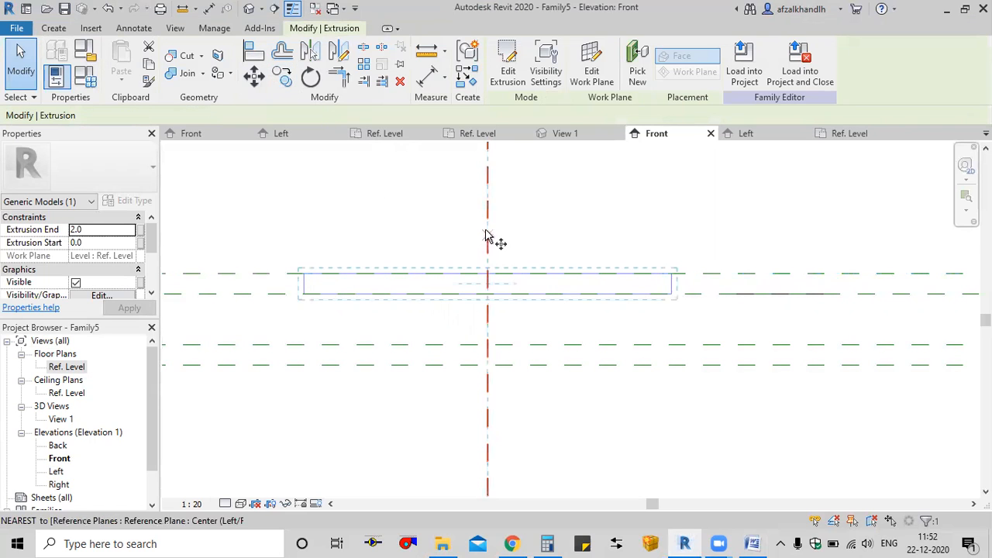
pyautogui.click(490, 323)
pyautogui.click(492, 326)
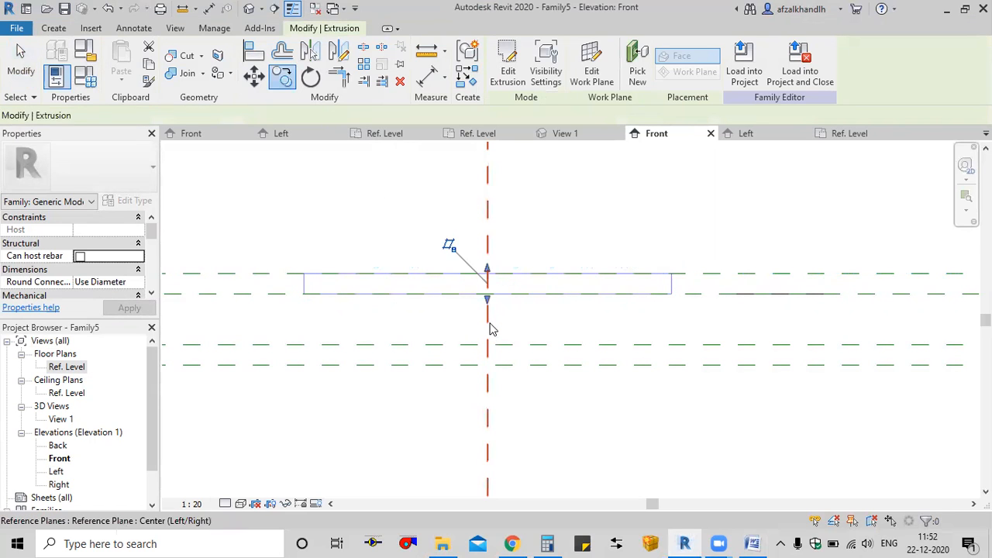
# Move the copied disc's work plane to the upper plane of the lower reference pair and set its Extrusion End to -2
pyautogui.click(588, 78)
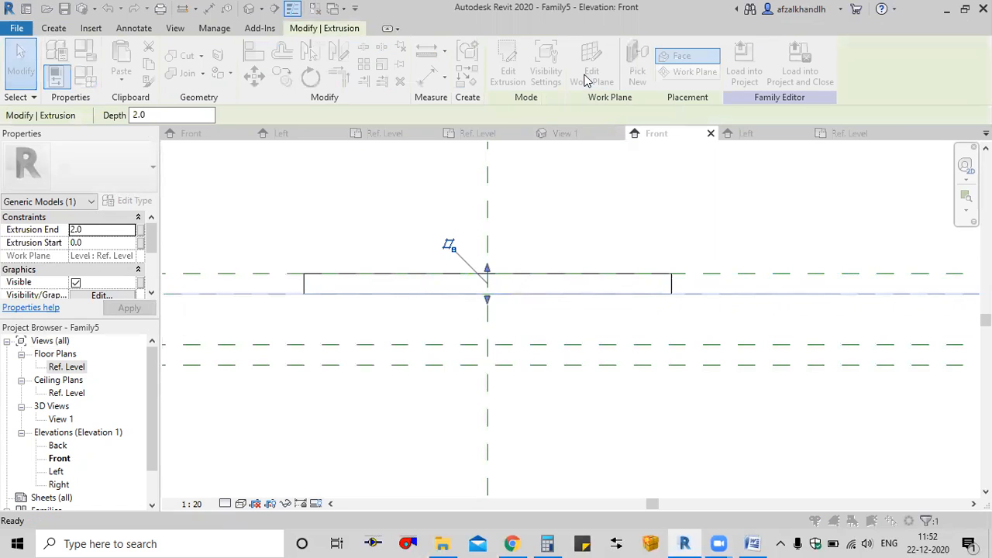
pyautogui.click(456, 356)
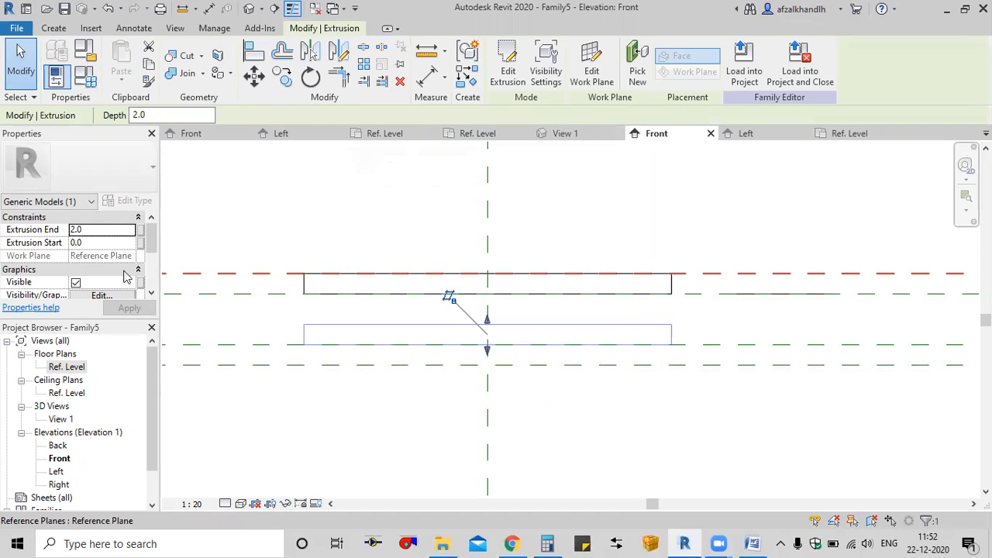
pyautogui.click(97, 230)
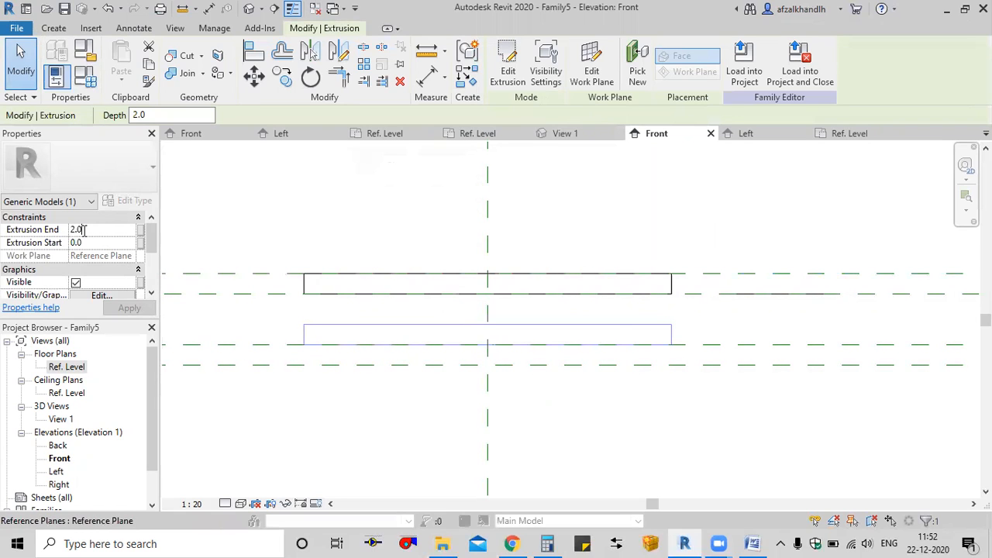
pyautogui.write('-2')
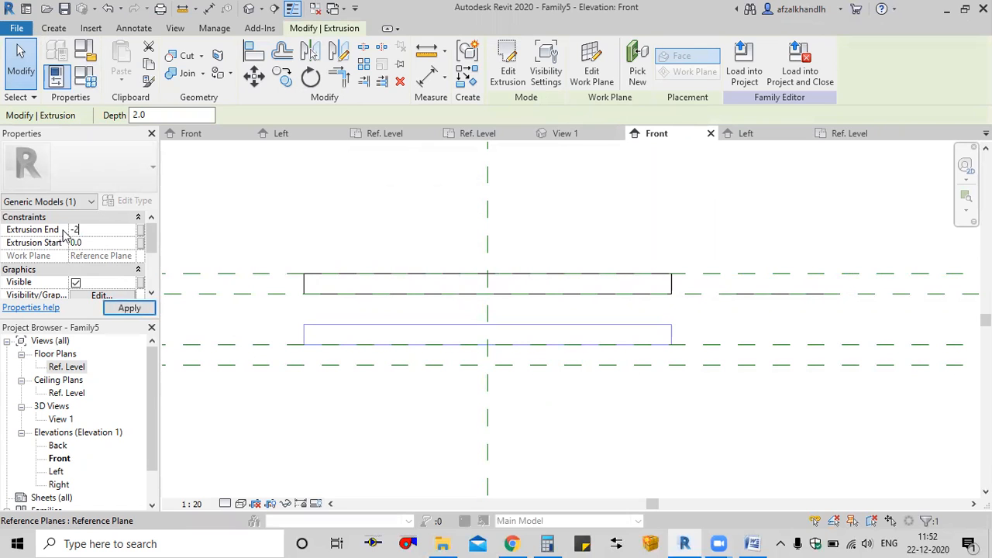
pyautogui.click(330, 255)
pyautogui.scroll(-5, 488, 326)
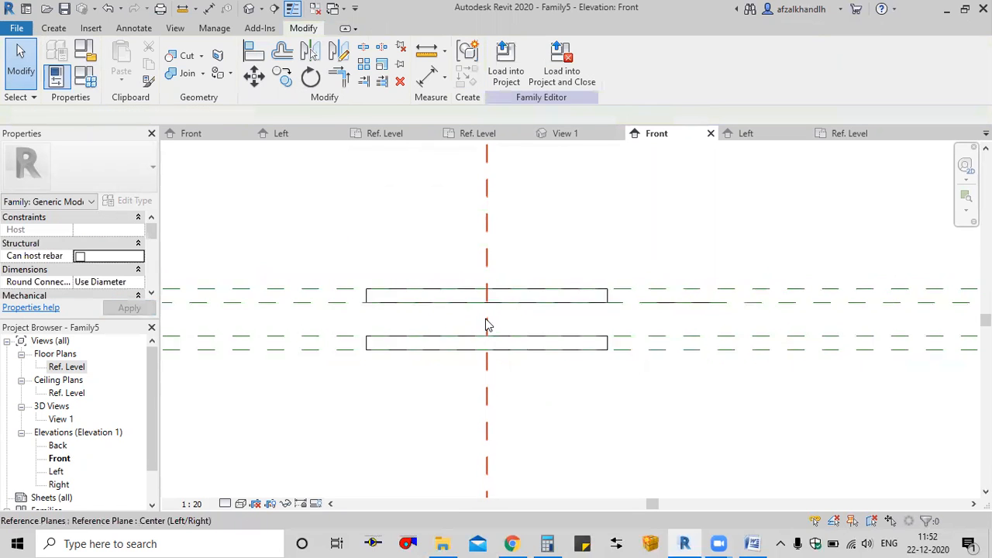
pyautogui.moveTo(497, 338); pyautogui.dragTo(487, 350, button='middle')
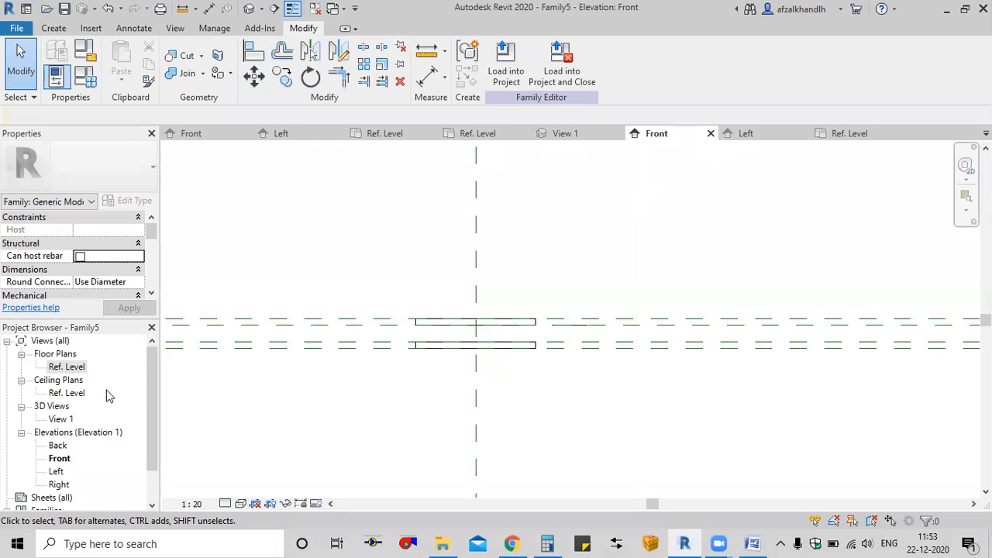
# Start a new extrusion in the Ref. Level floor plan with the six-sided circumscribed polygon and a depth of 25
pyautogui.doubleClick(70, 367)
pyautogui.moveTo(479, 325); pyautogui.dragTo(496, 342, button='middle')
pyautogui.click(56, 29)
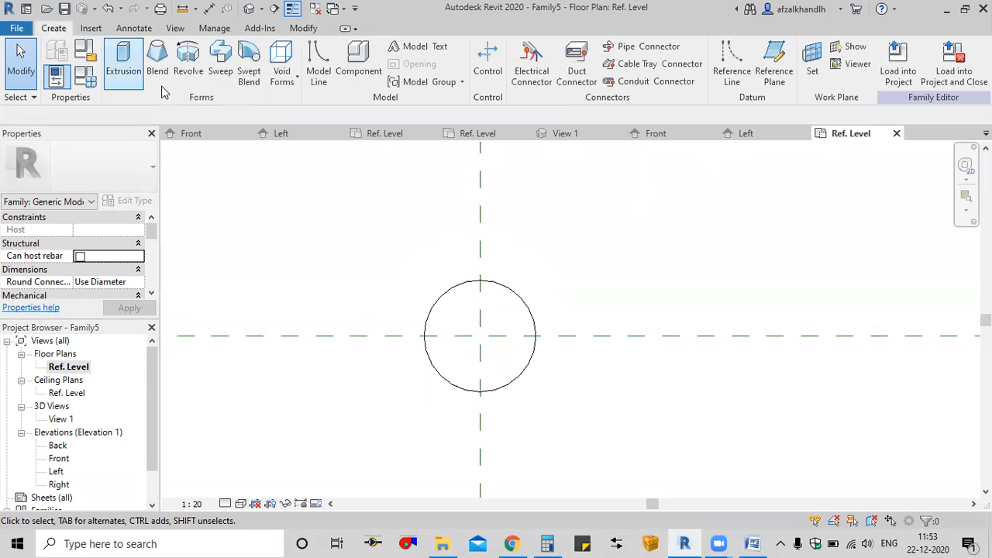
pyautogui.click(125, 72)
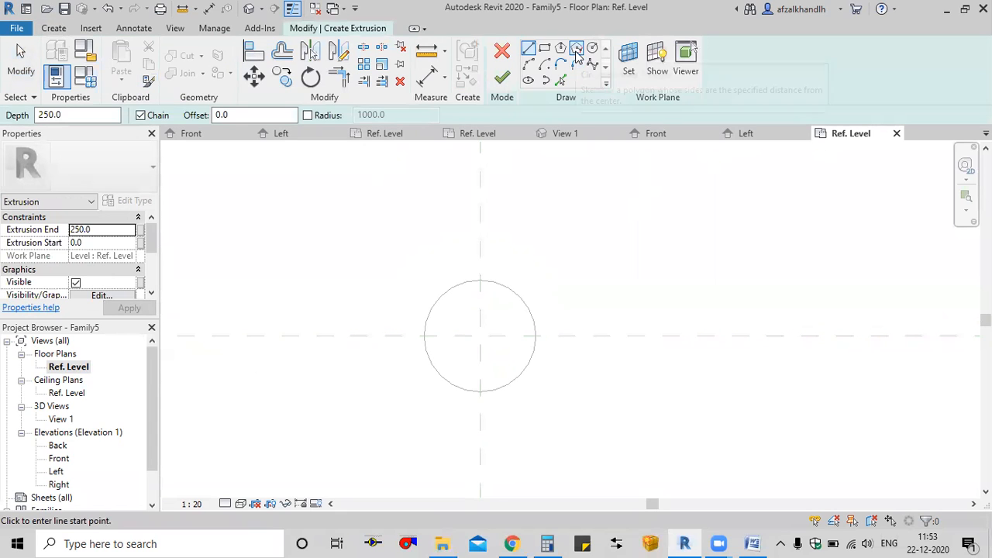
pyautogui.click(577, 51)
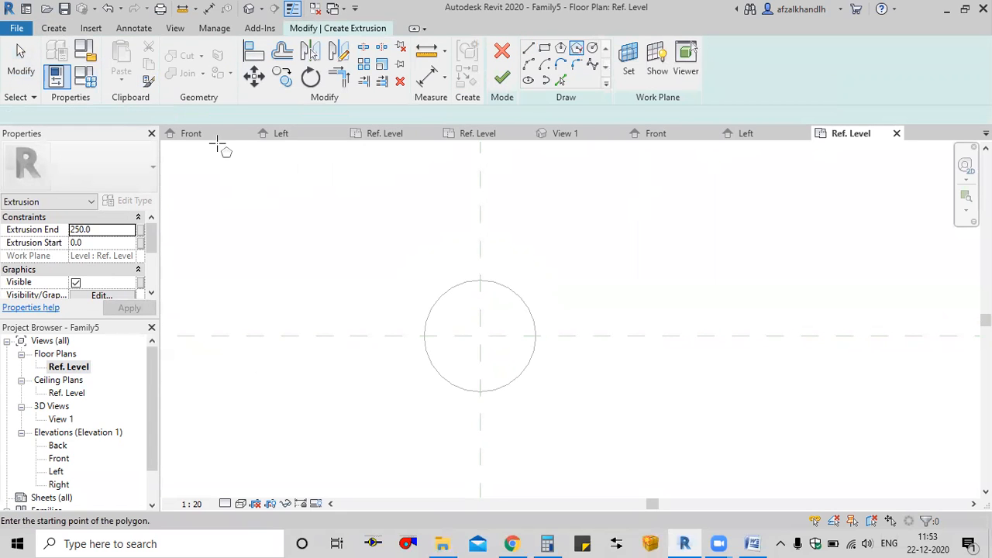
pyautogui.moveTo(70, 116); pyautogui.dragTo(28, 115)
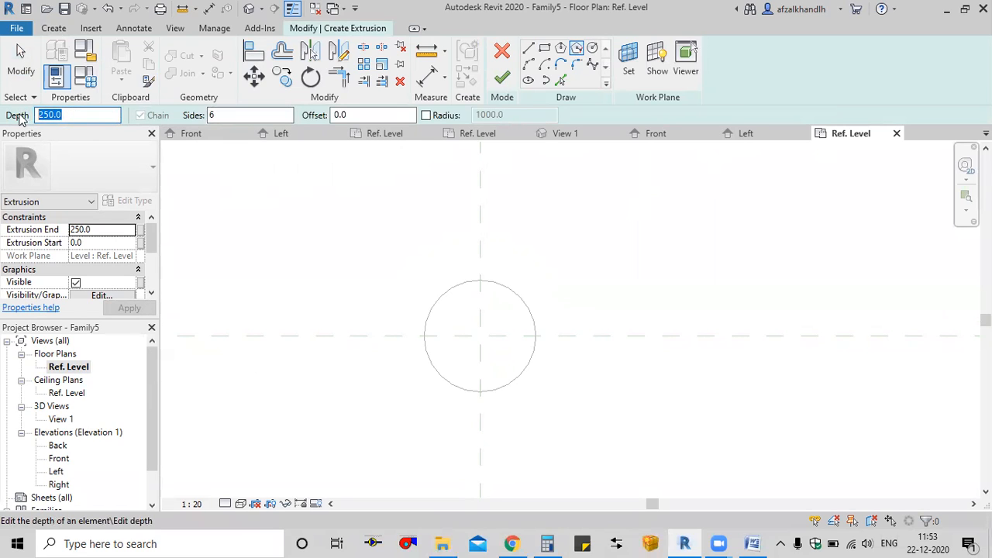
pyautogui.write('25')
pyautogui.press('Return')
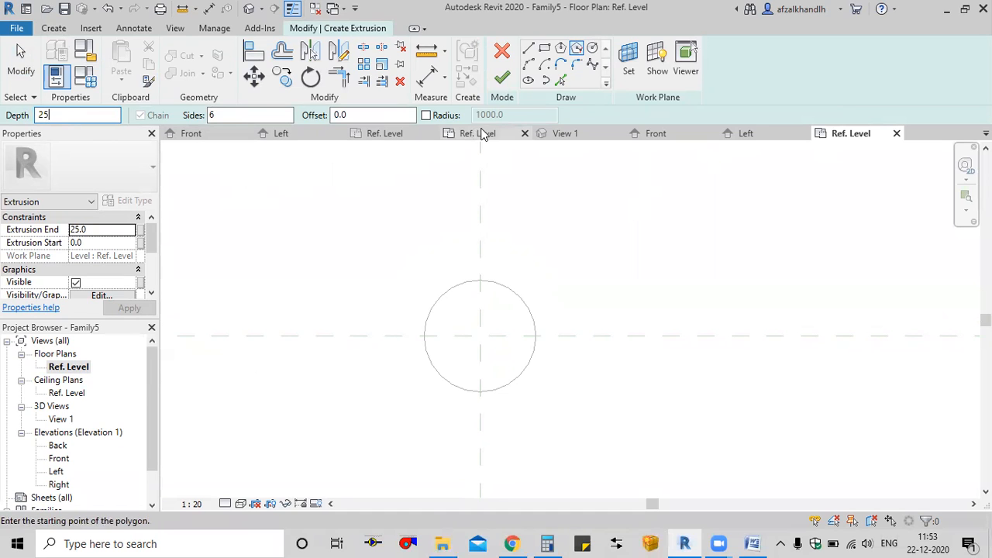
pyautogui.scroll(2, 482, 333)
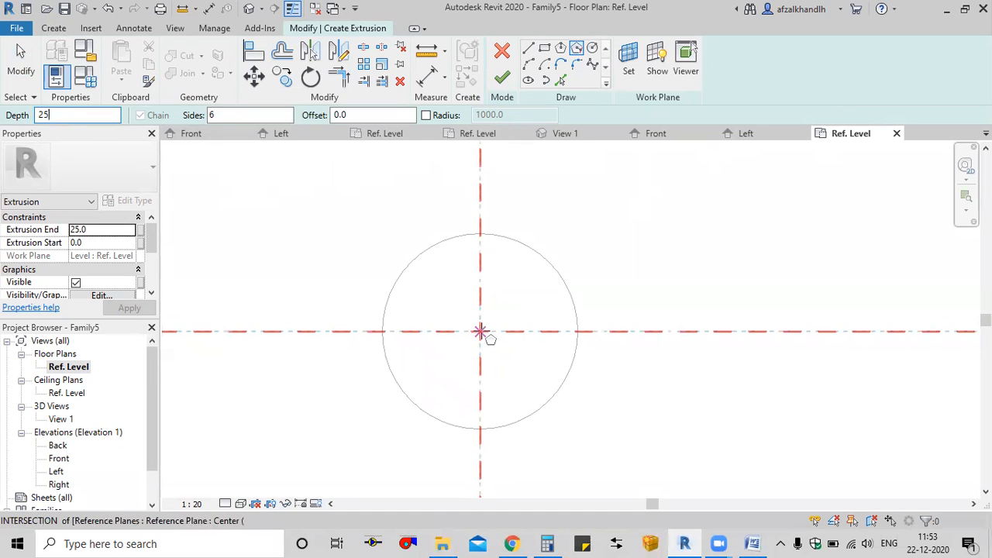
pyautogui.click(480, 331)
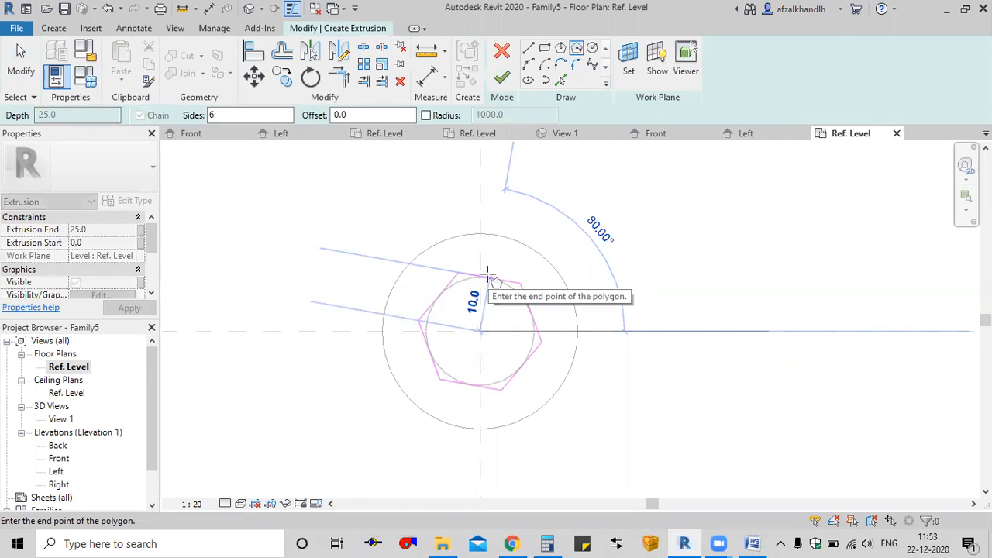
pyautogui.write('15')
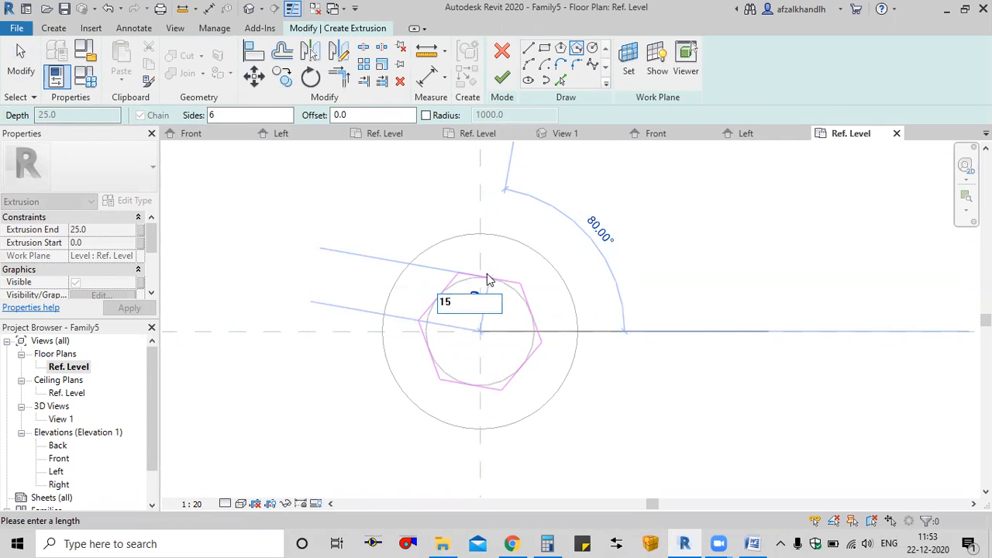
pyautogui.moveTo(477, 280); pyautogui.dragTo(477, 304, button='middle')
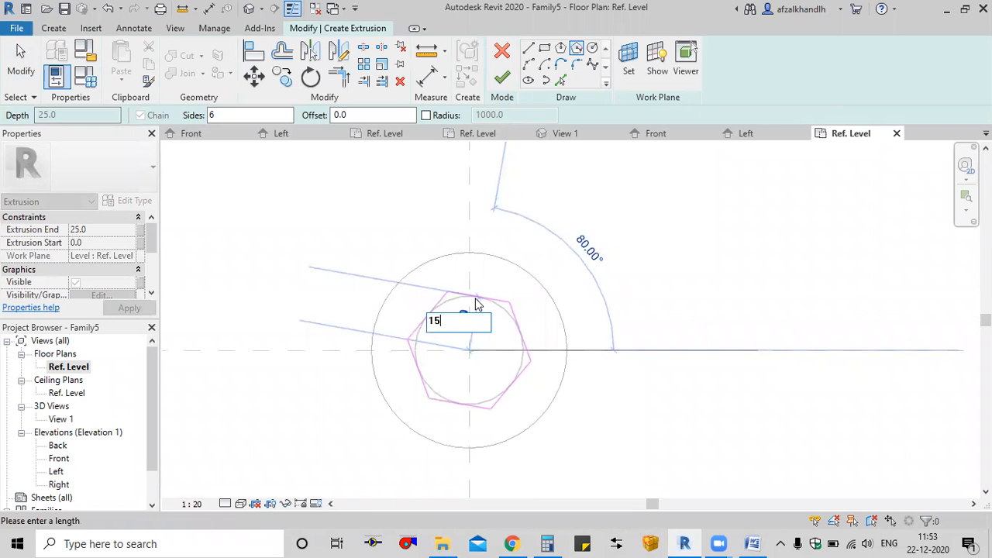
pyautogui.press('Escape')
pyautogui.press('Escape')
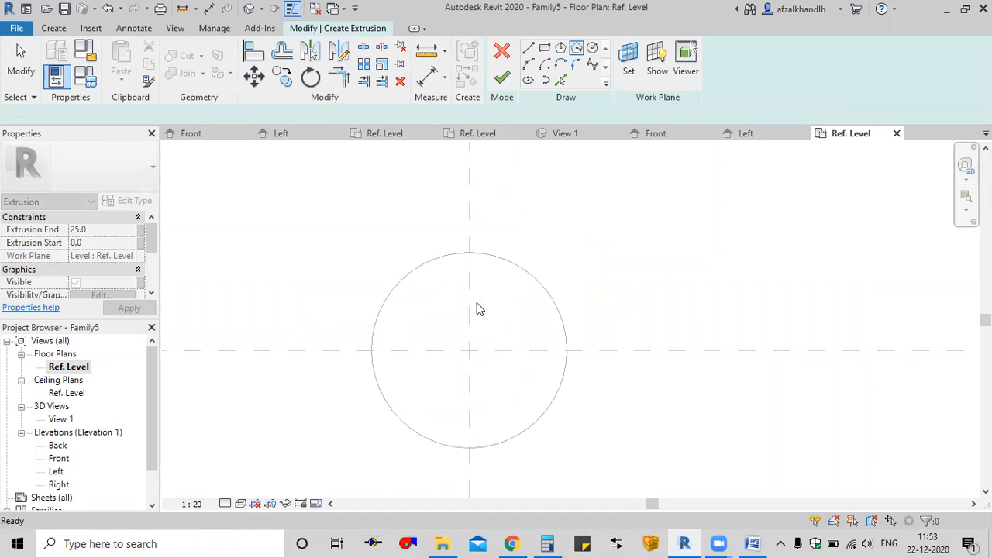
# Sketch a circumscribed hexagon with a 15 radius centred on the reference plane intersection and finish the extrusion
pyautogui.click(577, 48)
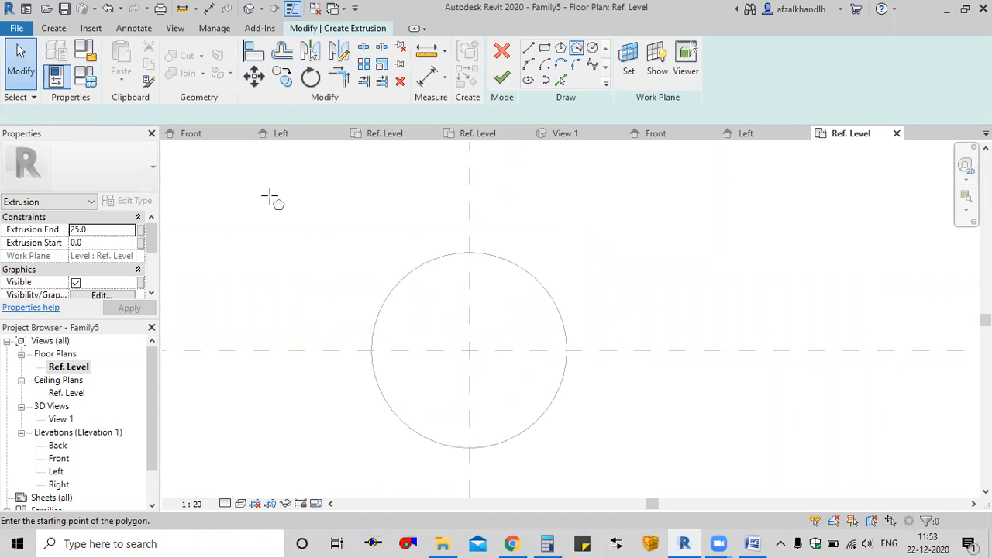
pyautogui.click(469, 351)
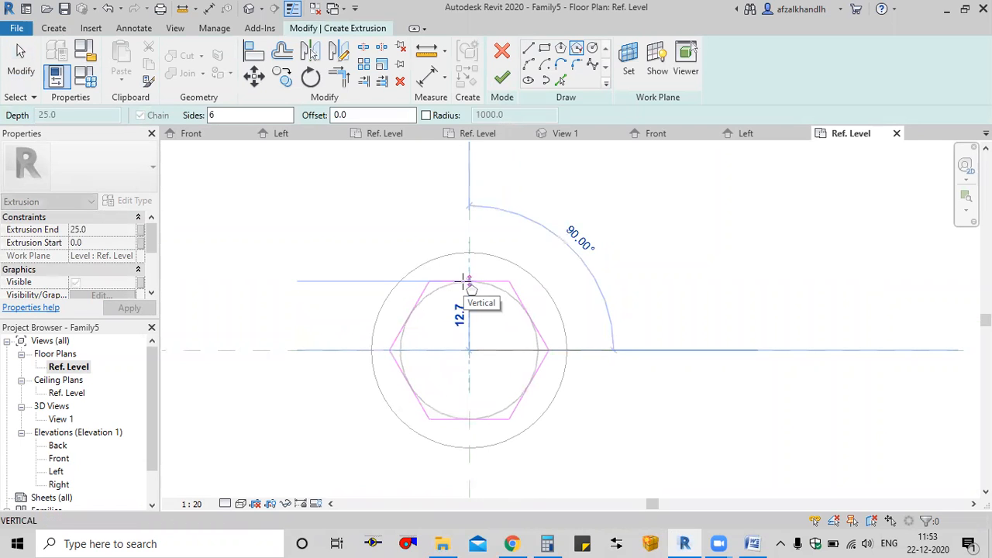
pyautogui.write('15')
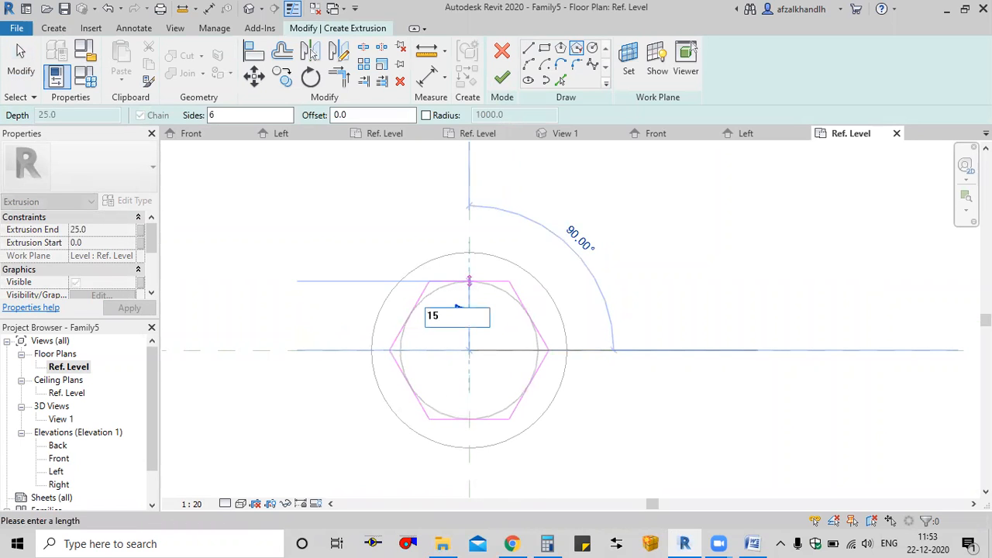
pyautogui.press('Return')
pyautogui.scroll(-1, 477, 294)
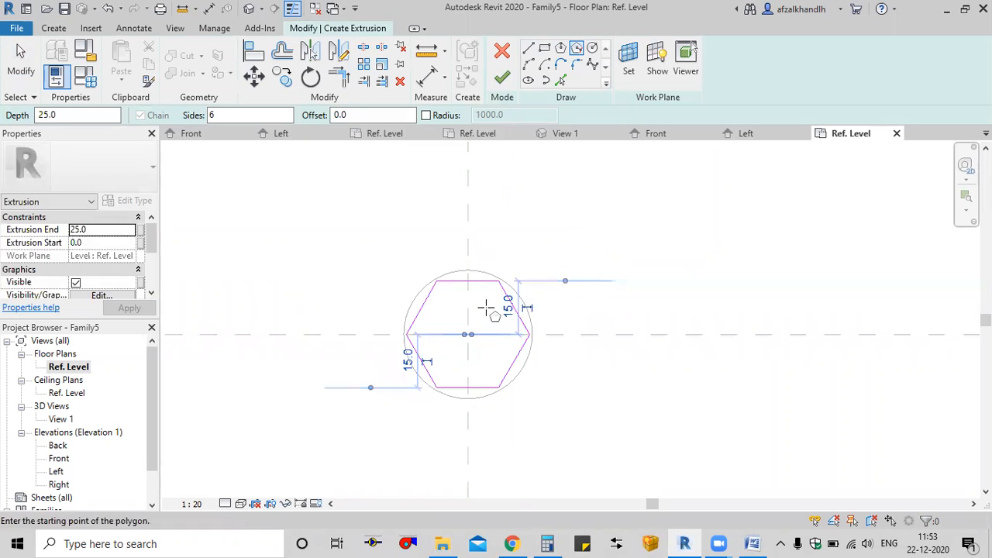
pyautogui.click(503, 79)
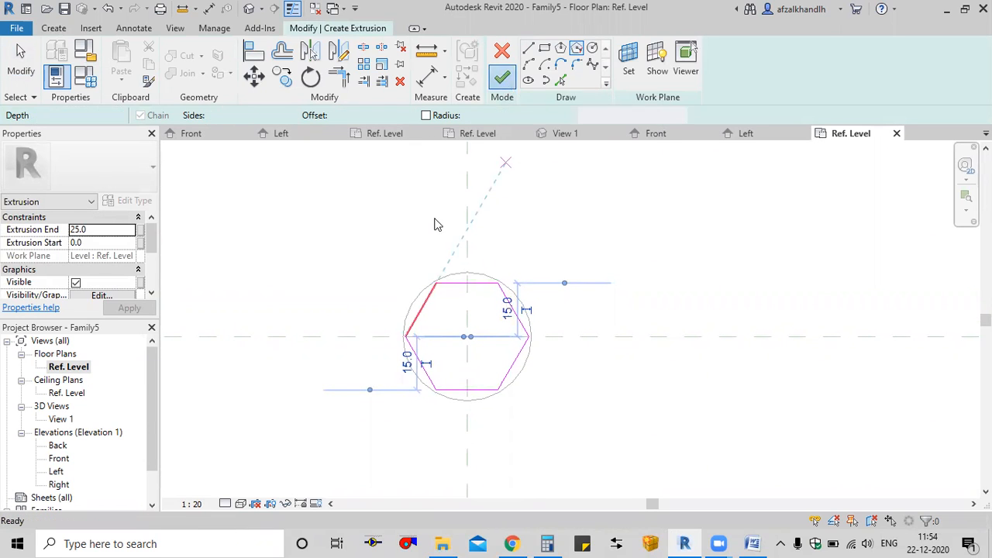
# In the Front elevation, set the hexagonal extrusion's Extrusion Start to 2
pyautogui.click(671, 138)
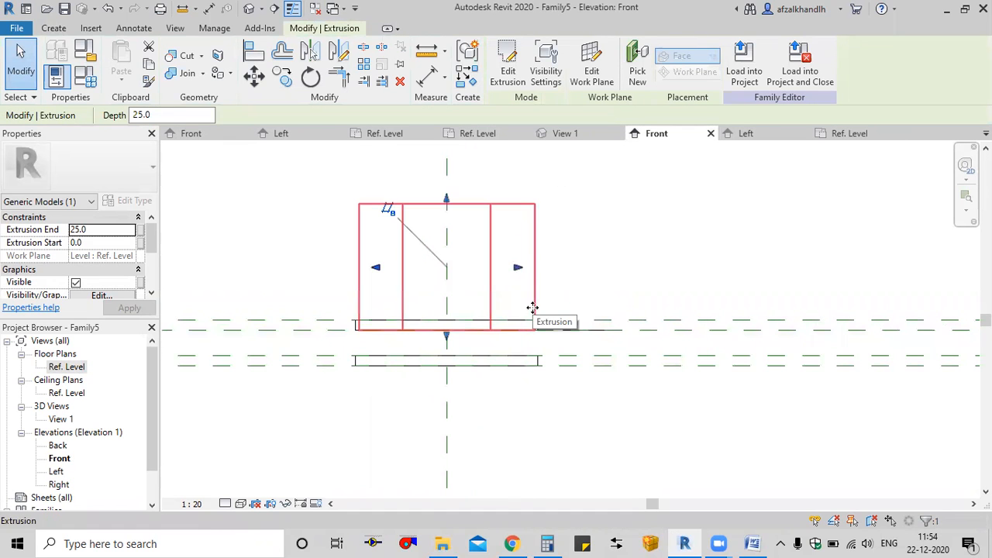
pyautogui.scroll(5, 450, 333)
pyautogui.scroll(-4, 345, 326)
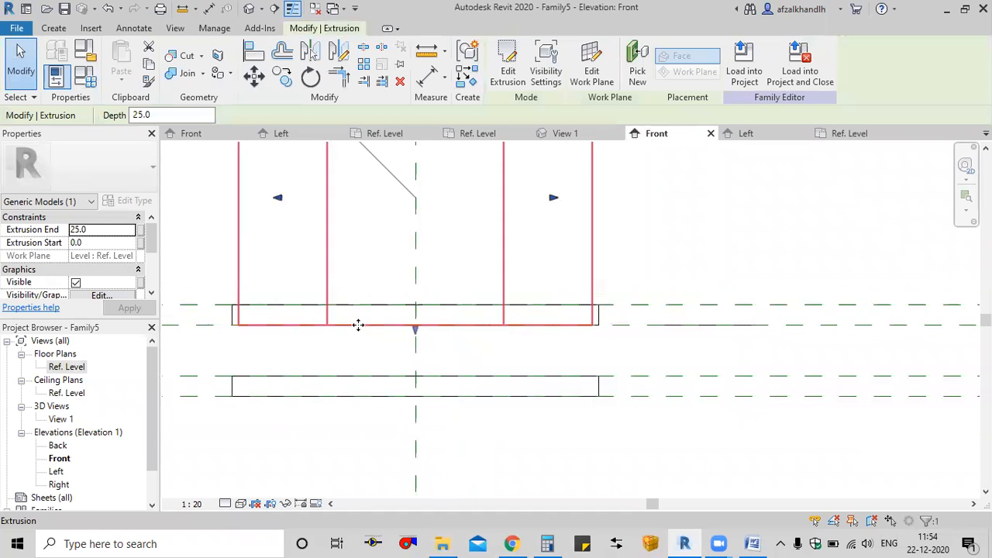
pyautogui.click(95, 243)
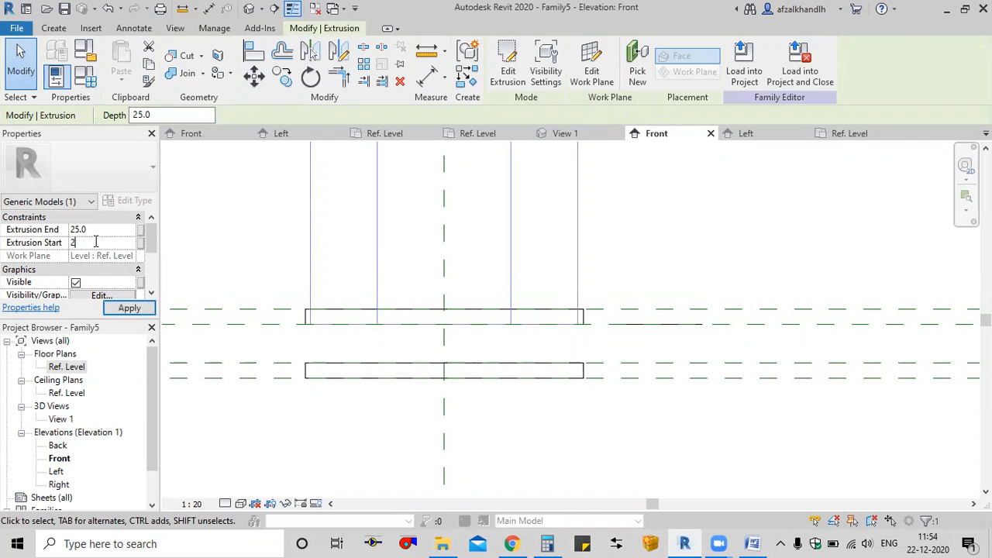
pyautogui.scroll(-3, 367, 348)
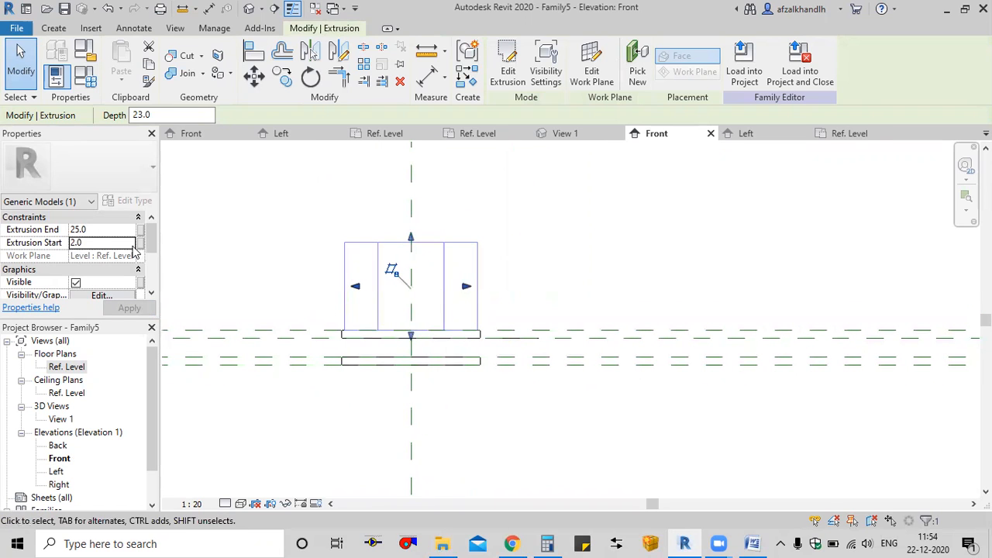
# Set the hexagonal extrusion's Extrusion End to 6
pyautogui.click(102, 230)
pyautogui.moveTo(100, 230); pyautogui.dragTo(59, 231)
pyautogui.write('6')
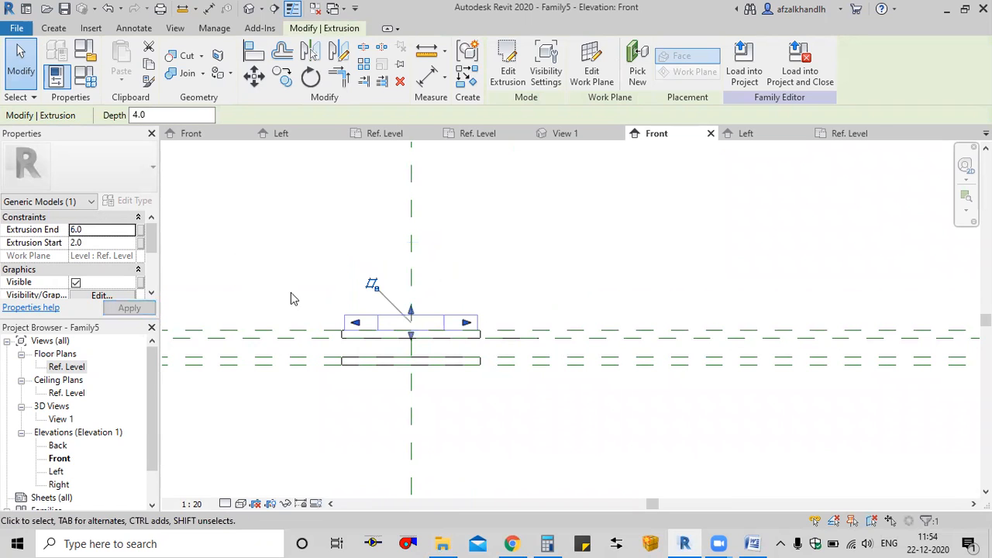
# Set the hexagonal extrusion's Extrusion End to 10 and deselect it
pyautogui.scroll(2, 341, 328)
pyautogui.click(94, 229)
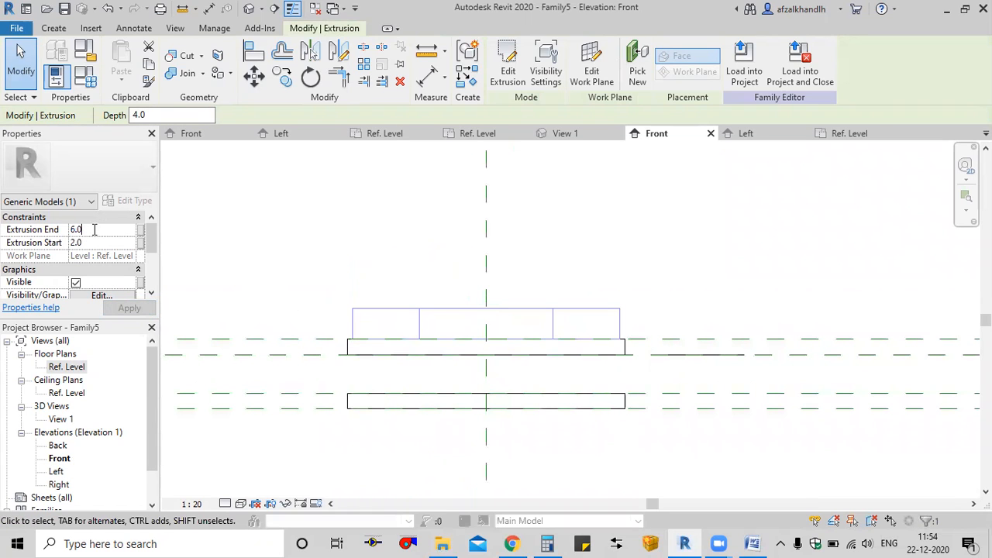
pyautogui.write('10')
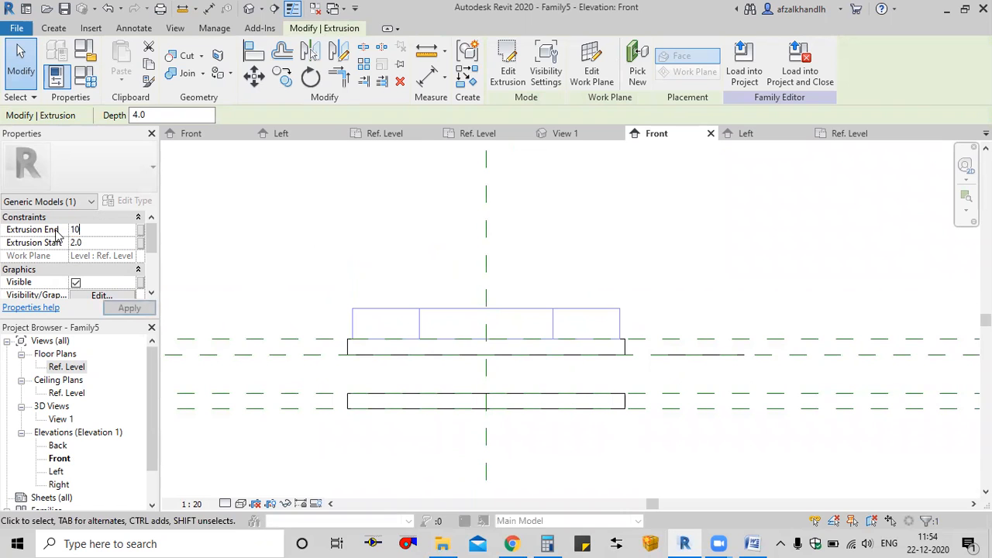
pyautogui.click(286, 275)
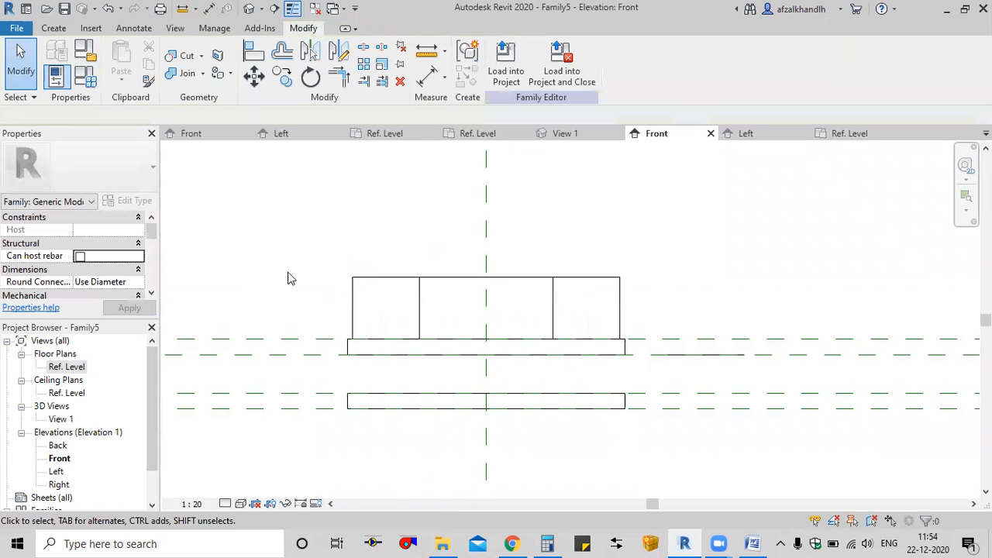
pyautogui.scroll(-5, 365, 298)
pyautogui.scroll(3, 387, 347)
pyautogui.moveTo(403, 361); pyautogui.dragTo(433, 353, button='middle')
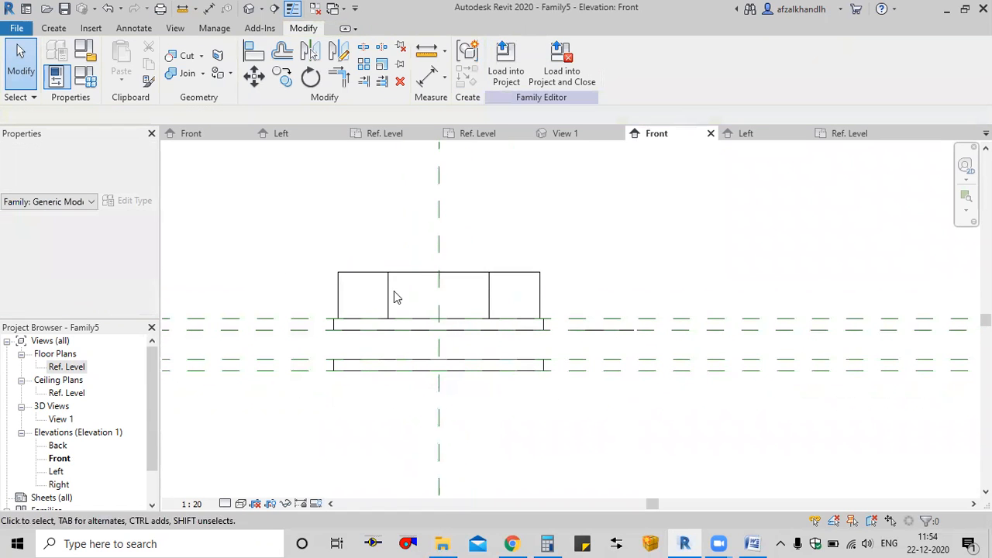
# Copy the hexagonal nut extrusion in place in the Front elevation and end the Copy command
pyautogui.click(390, 294)
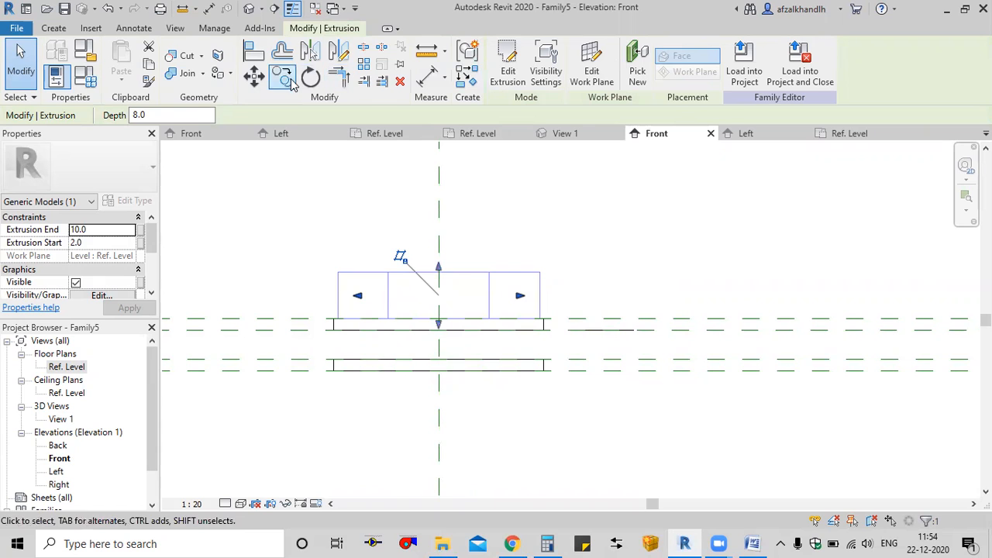
pyautogui.click(283, 75)
pyautogui.click(439, 211)
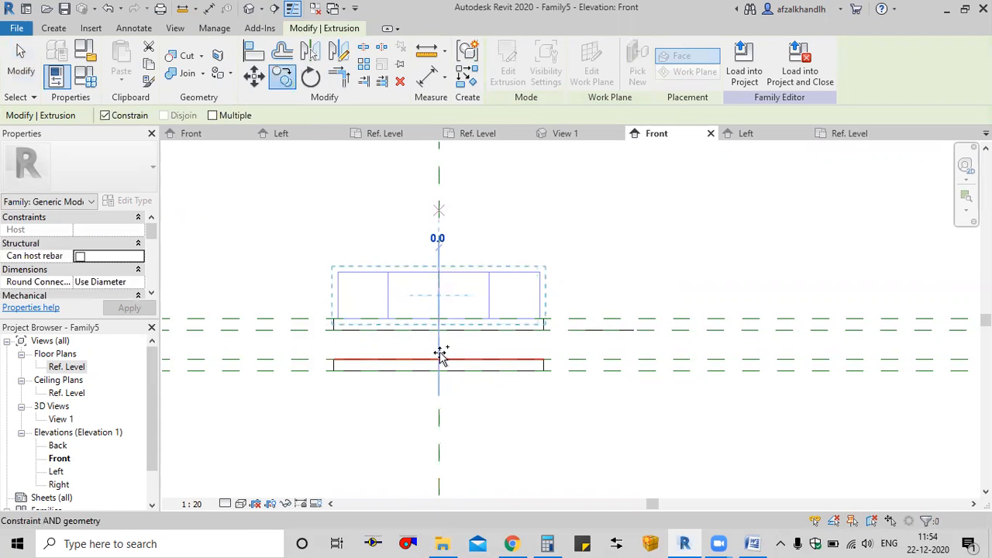
pyautogui.press('Escape')
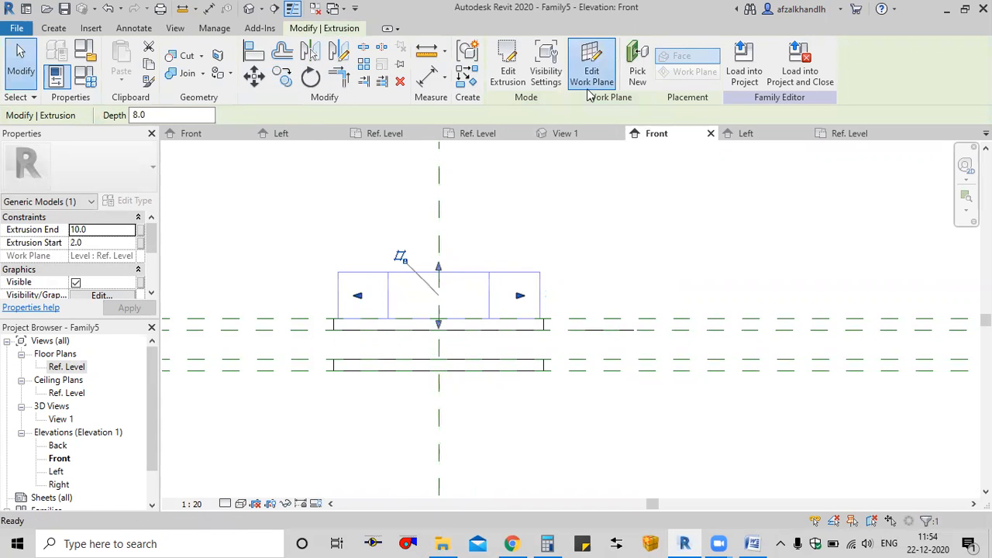
# Move the copied nut's work plane to the upper plane of the lower reference pair by picking the plane
pyautogui.click(592, 70)
pyautogui.click(399, 293)
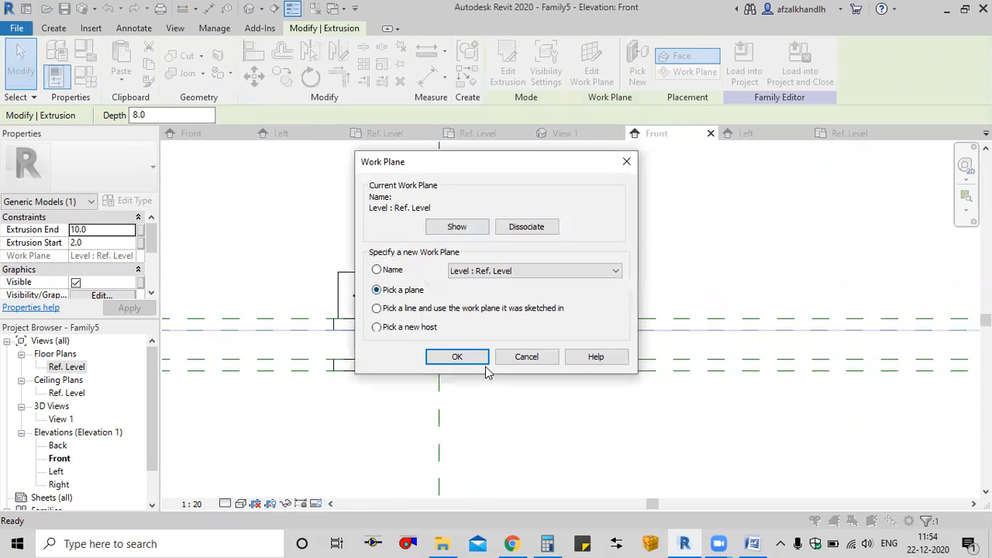
pyautogui.click(457, 356)
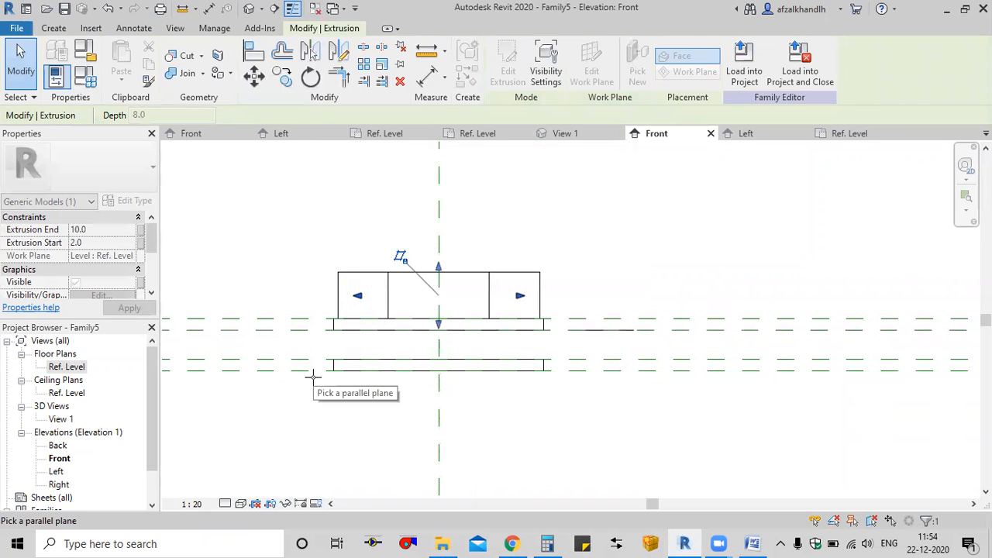
pyautogui.click(321, 371)
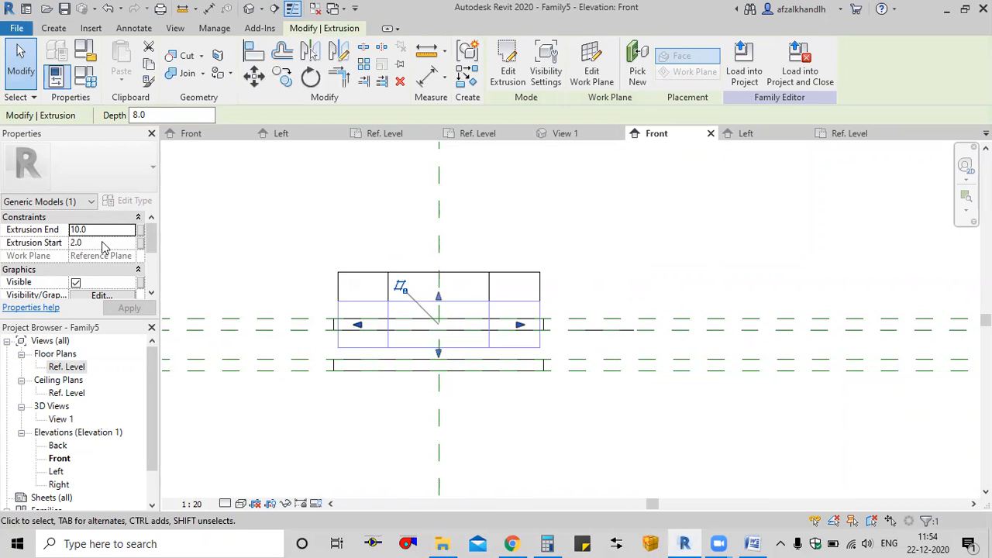
# Set the copied nut's Extrusion Start to -2 and Extrusion End to -10, then deselect it
pyautogui.click(72, 242)
pyautogui.write('-2')
pyautogui.click(148, 310)
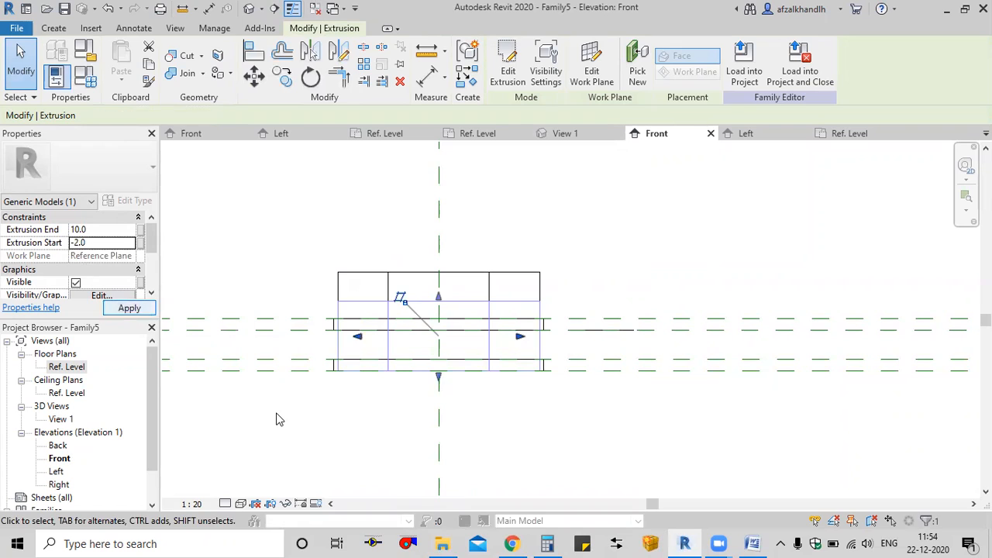
pyautogui.click(102, 229)
pyautogui.write('-10')
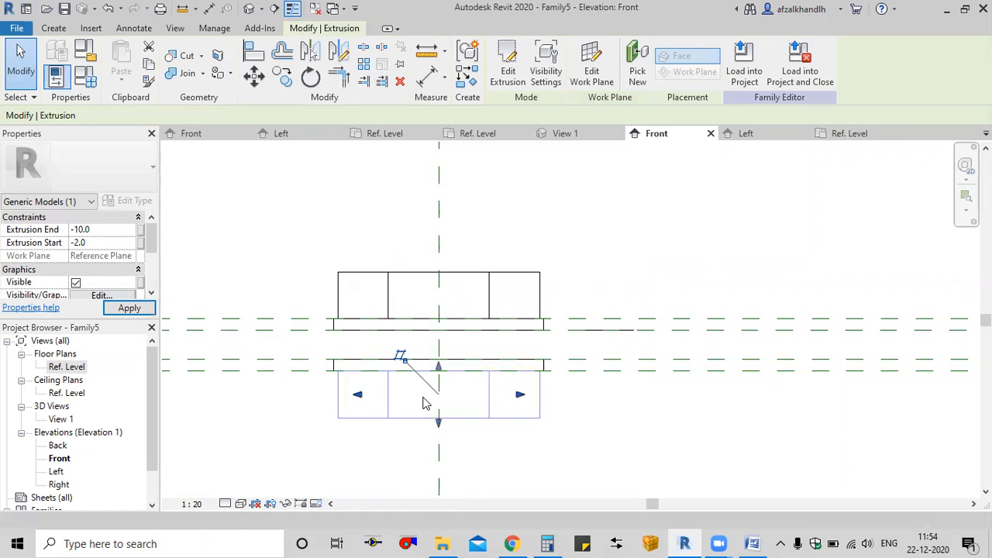
pyautogui.press('Escape')
# Open the 3D view View 1, apply the Realistic visual style, and inspect both nuts and washers from several angles
pyautogui.scroll(3, 375, 398)
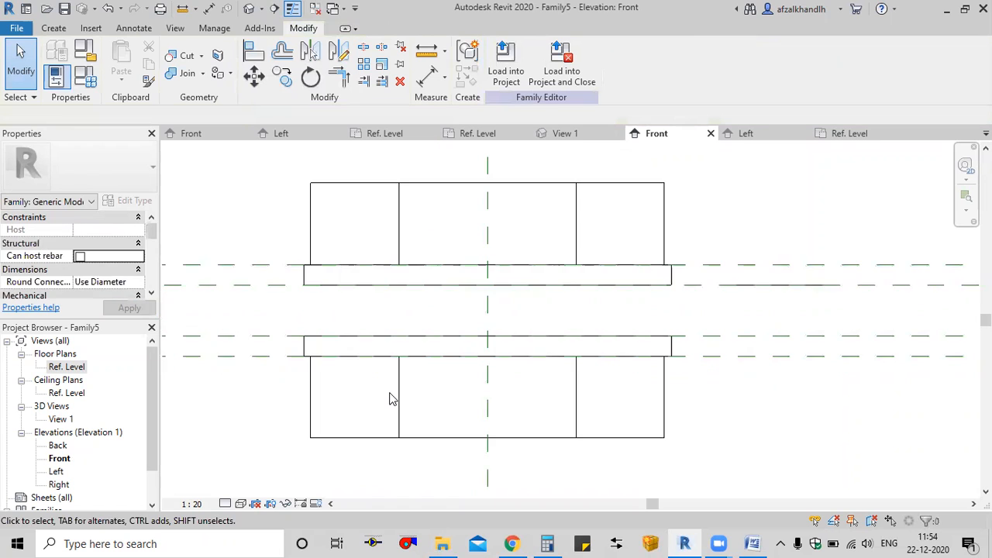
pyautogui.scroll(-5, 392, 398)
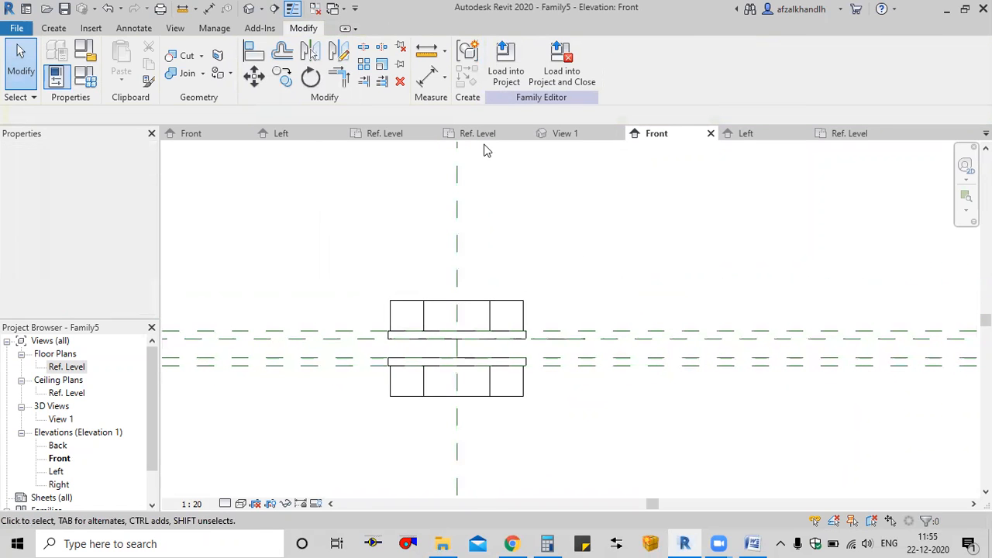
pyautogui.doubleClick(68, 419)
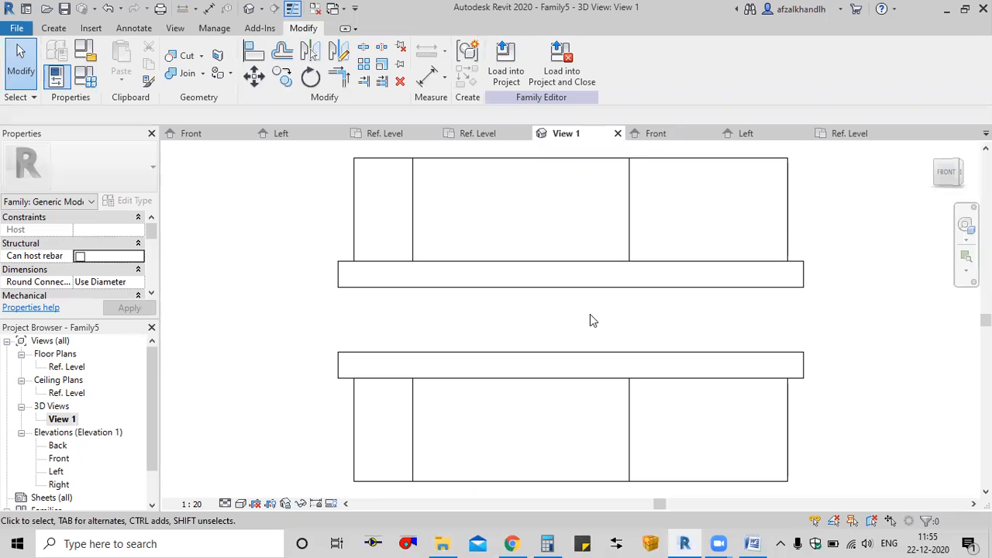
pyautogui.click(241, 504)
pyautogui.click(264, 472)
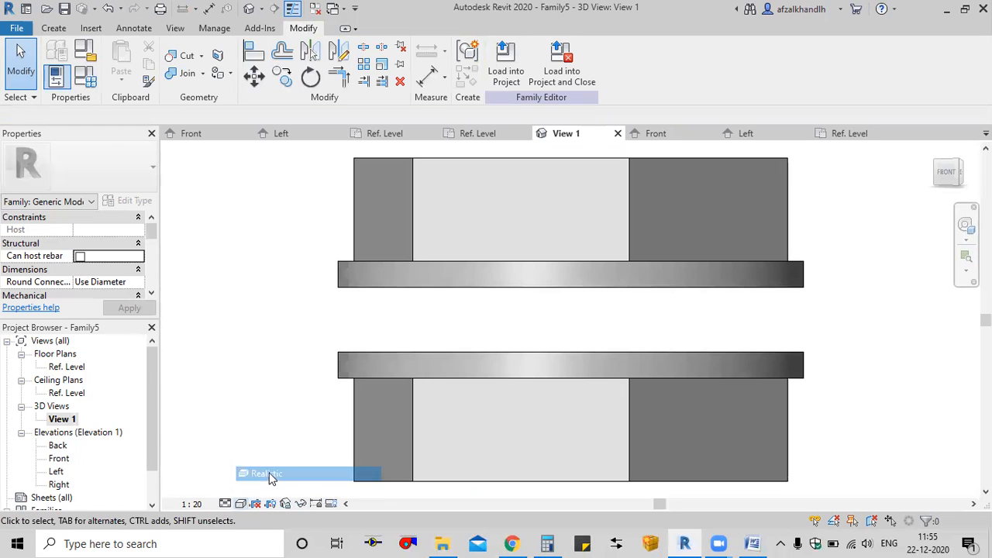
pyautogui.scroll(-4, 295, 459)
pyautogui.scroll(-3, 364, 421)
pyautogui.keyDown('shift'); pyautogui.moveTo(446, 425); pyautogui.dragTo(389, 462, button='middle'); pyautogui.keyUp('shift')
pyautogui.scroll(1, 369, 426)
pyautogui.scroll(2, 416, 421)
pyautogui.scroll(-3, 443, 436)
pyautogui.scroll(1, 441, 442)
pyautogui.keyDown('shift'); pyautogui.moveTo(443, 445); pyautogui.dragTo(464, 411, button='middle'); pyautogui.keyUp('shift')
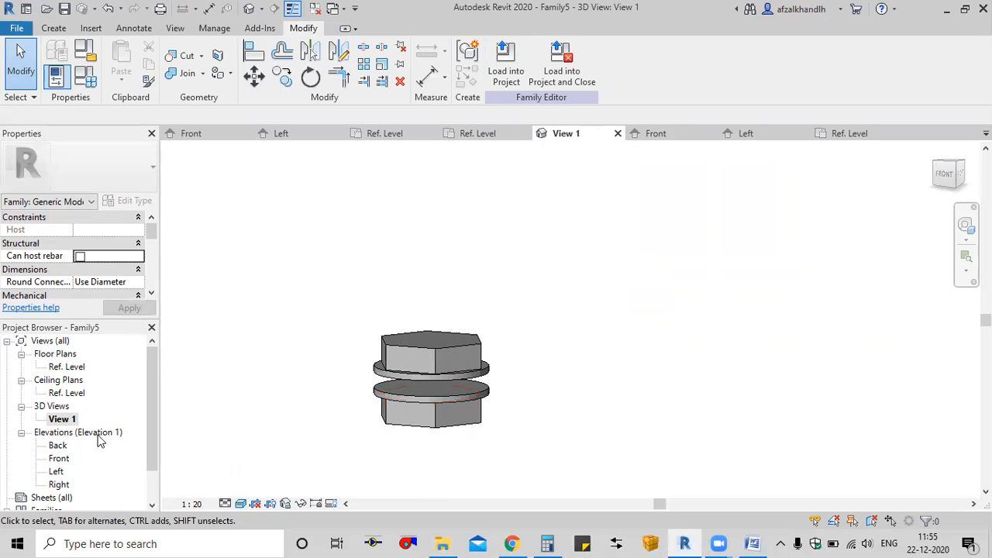
# Return to the Front elevation and check the duct support detail in the Word HVAC notes
pyautogui.doubleClick(59, 458)
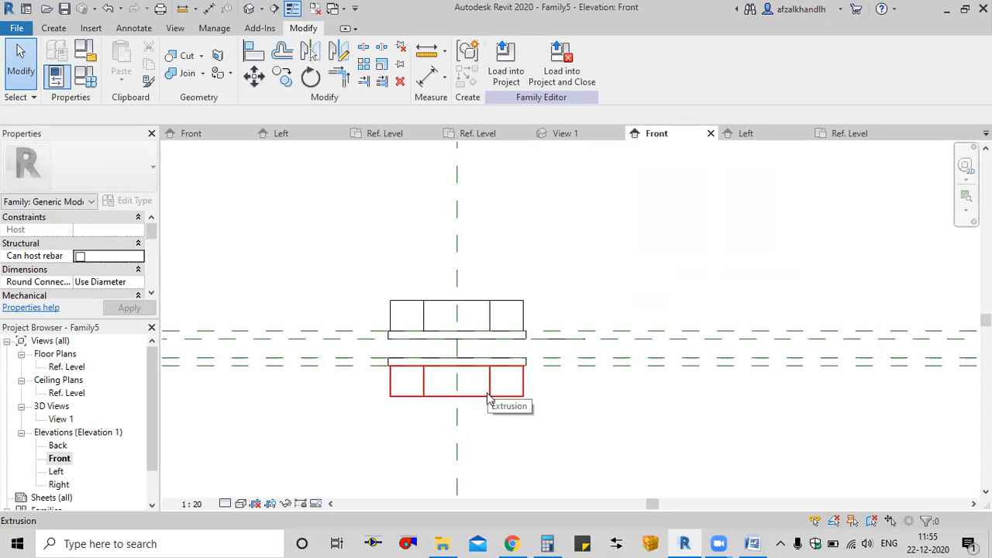
pyautogui.click(753, 543)
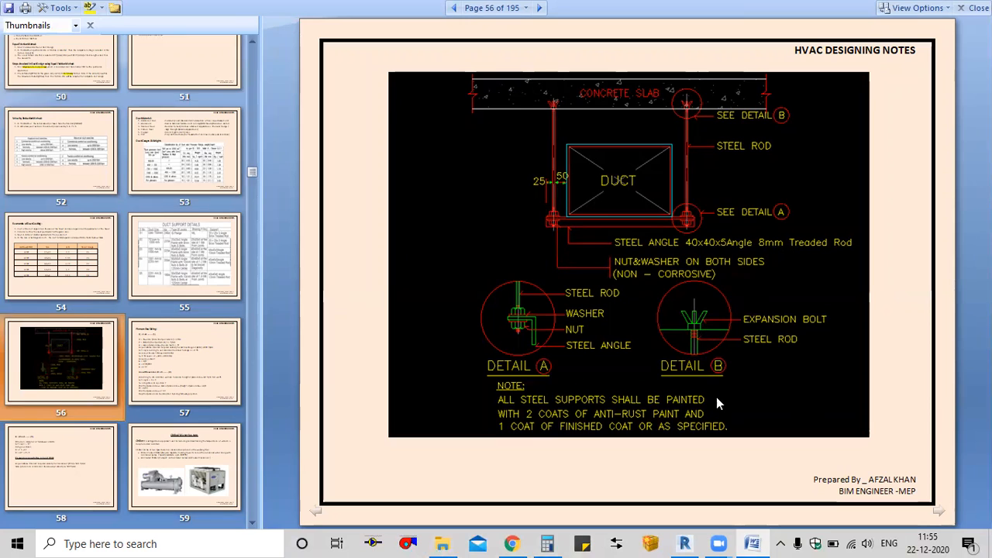
pyautogui.click(750, 543)
pyautogui.scroll(-2, 388, 281)
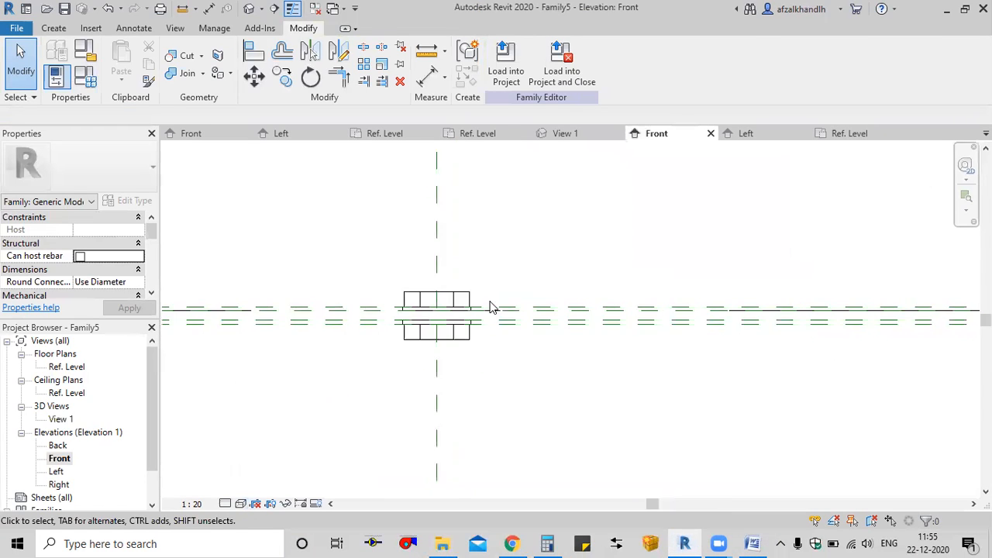
# In the Ref. Level plan, create an extrusion from a circle of radius 8 mm centred on the nut
pyautogui.doubleClick(62, 368)
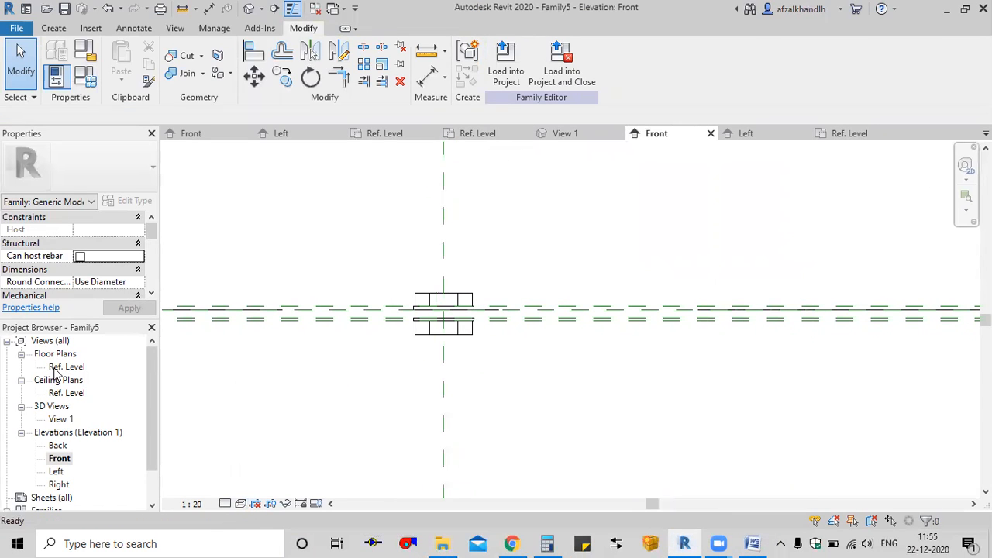
pyautogui.click(314, 378)
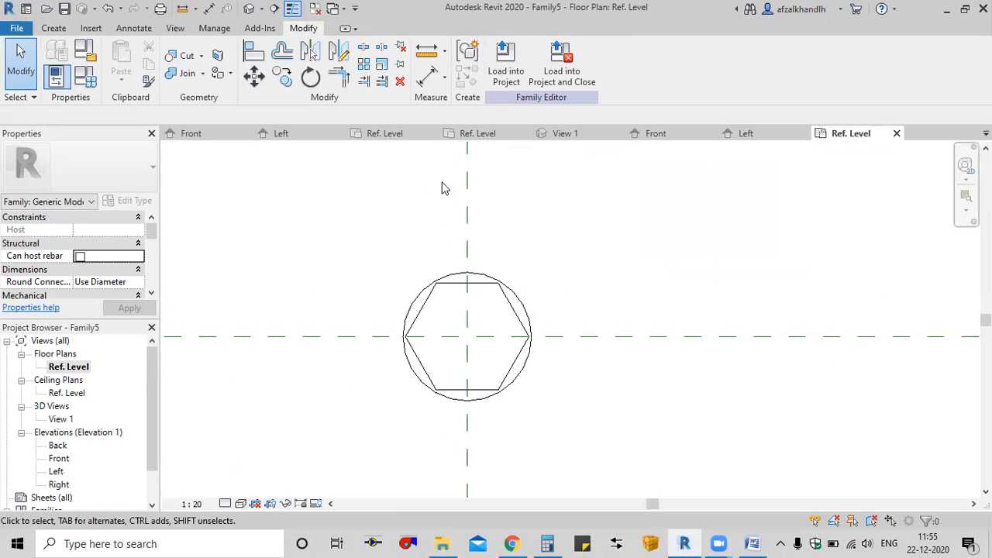
pyautogui.click(54, 29)
pyautogui.click(120, 66)
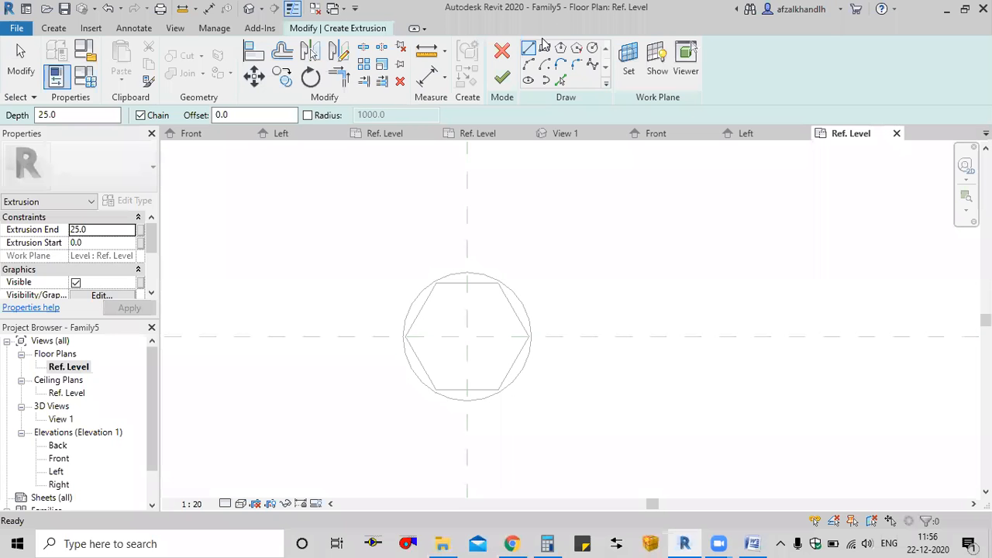
pyautogui.click(593, 48)
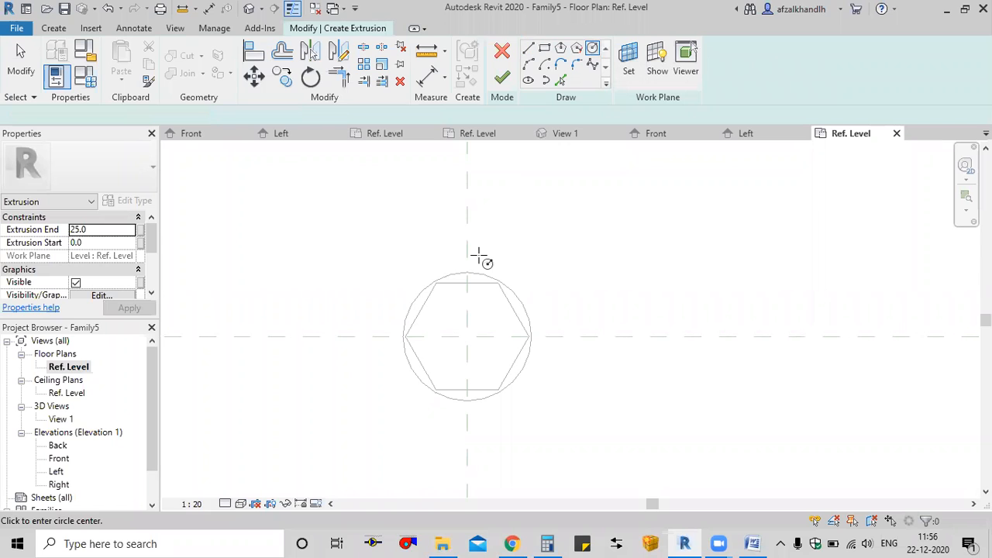
pyautogui.click(472, 312)
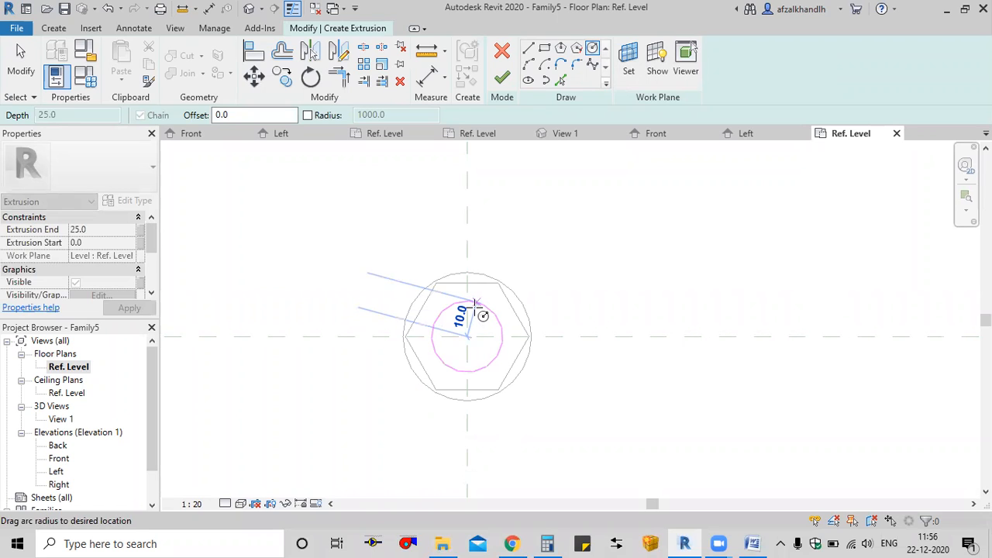
pyautogui.write('8')
pyautogui.press('Return')
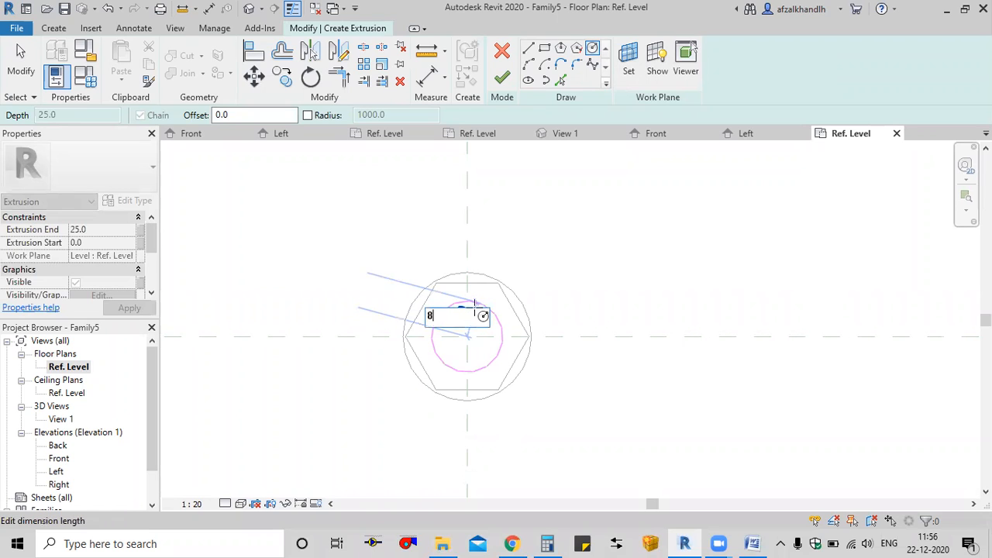
pyautogui.click(502, 77)
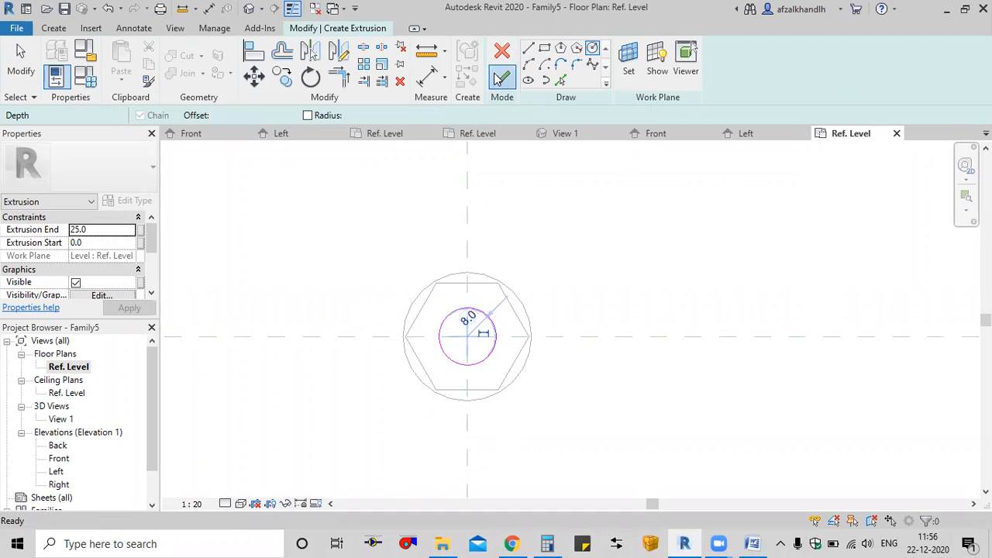
# In the Front elevation, draw a horizontal reference plane about 159 mm above the Ref. Level line, crossing the vertical centre plane
pyautogui.click(656, 135)
pyautogui.scroll(-4, 510, 237)
pyautogui.moveTo(521, 250); pyautogui.dragTo(516, 285, button='middle')
pyautogui.scroll(2, 493, 271)
pyautogui.scroll(-3, 501, 287)
pyautogui.scroll(1, 475, 259)
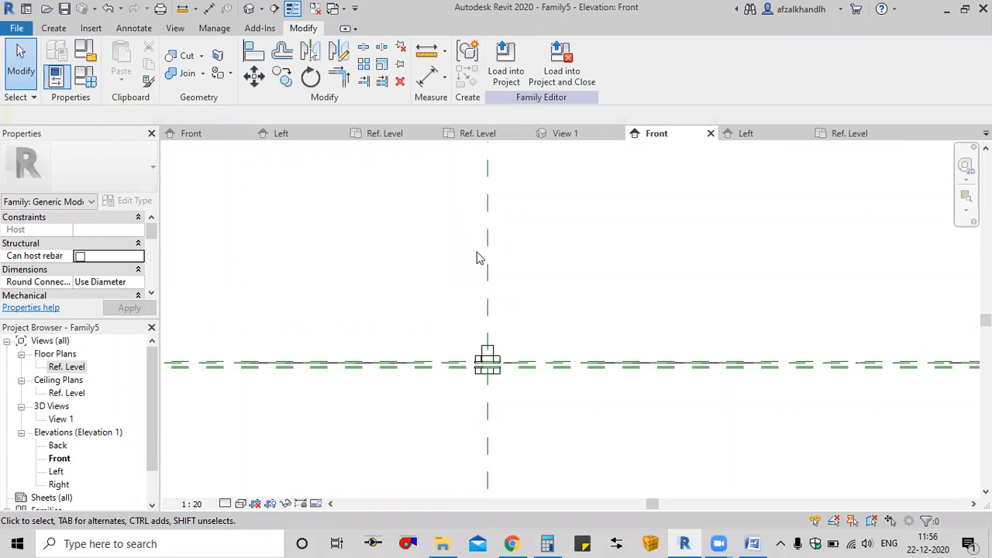
pyautogui.scroll(1, 481, 304)
pyautogui.moveTo(459, 251); pyautogui.dragTo(485, 243, button='middle')
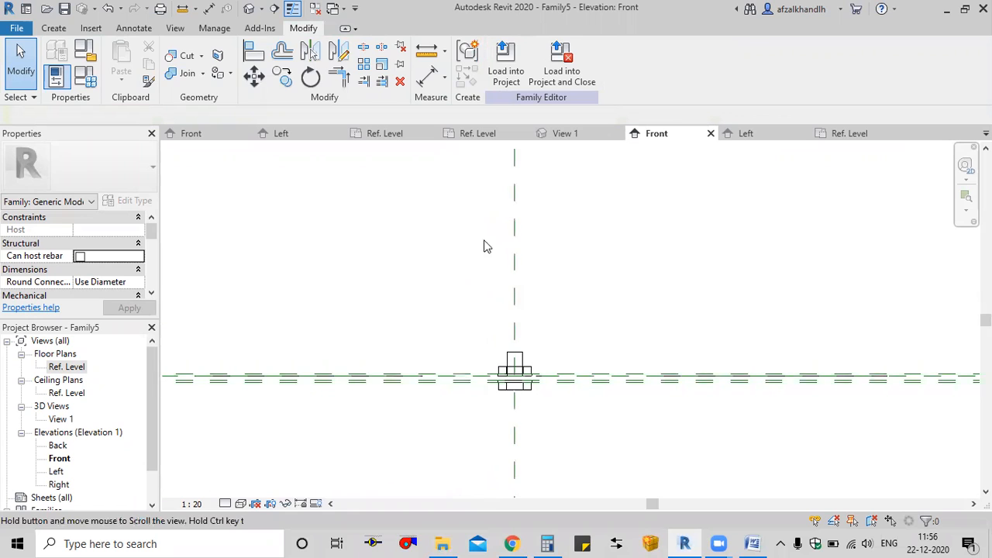
pyautogui.click(62, 28)
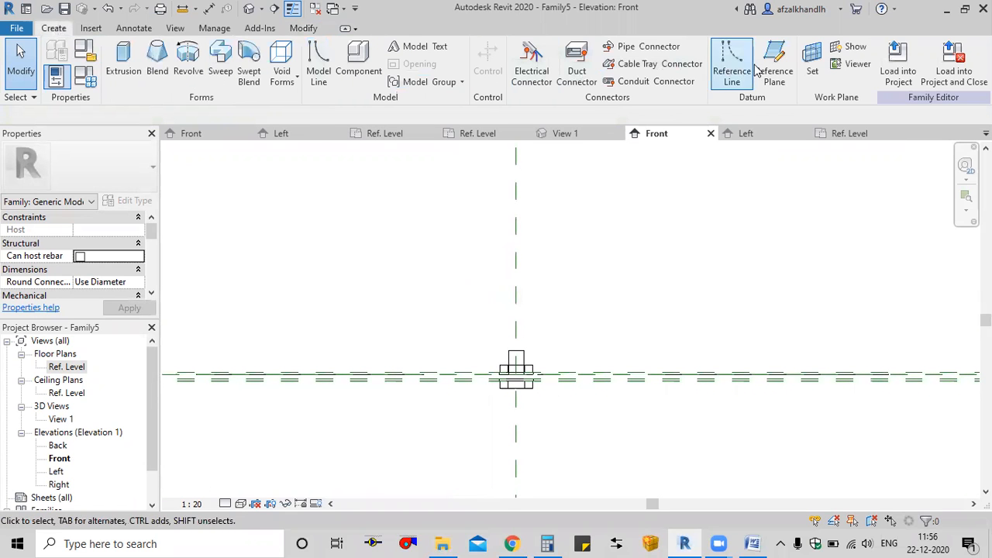
pyautogui.click(315, 223)
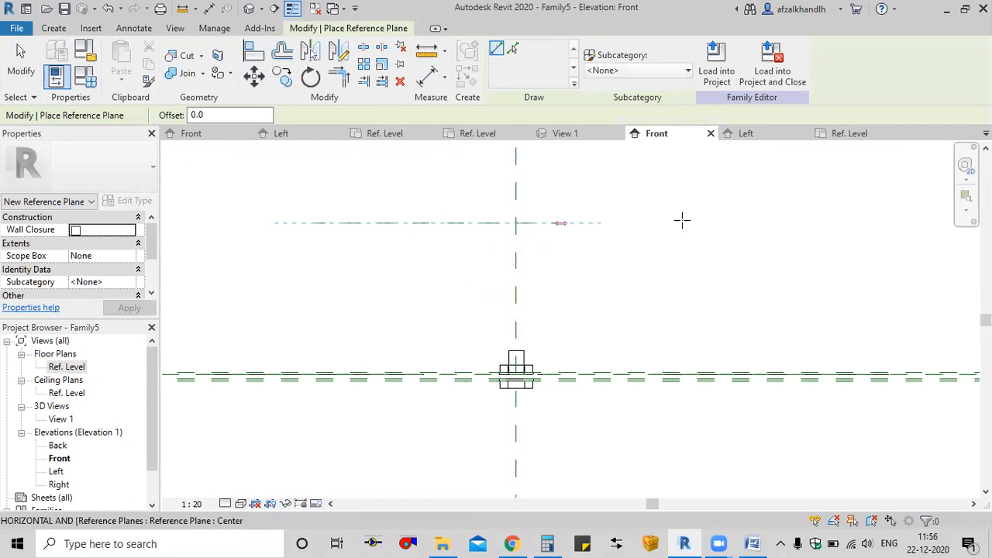
pyautogui.click(756, 223)
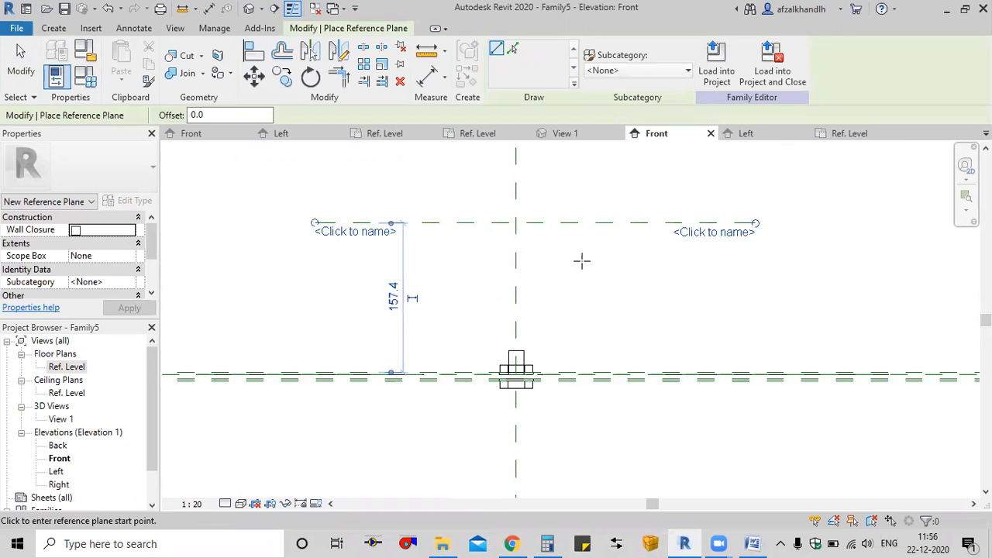
pyautogui.press('Escape')
pyautogui.press('Escape')
# Add an aligned dimension between the new upper reference plane and the Ref. Level line
pyautogui.click(427, 75)
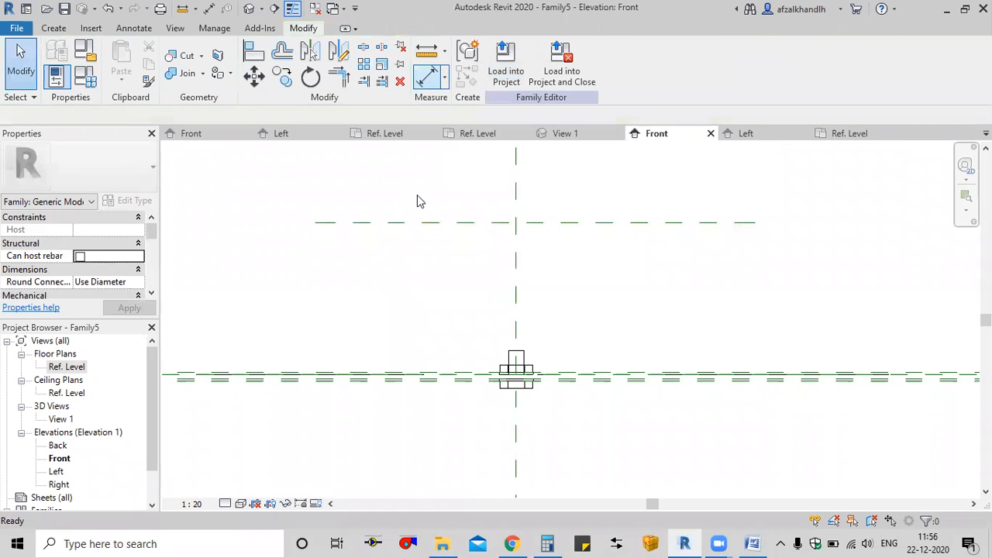
pyautogui.click(422, 223)
pyautogui.scroll(4, 428, 376)
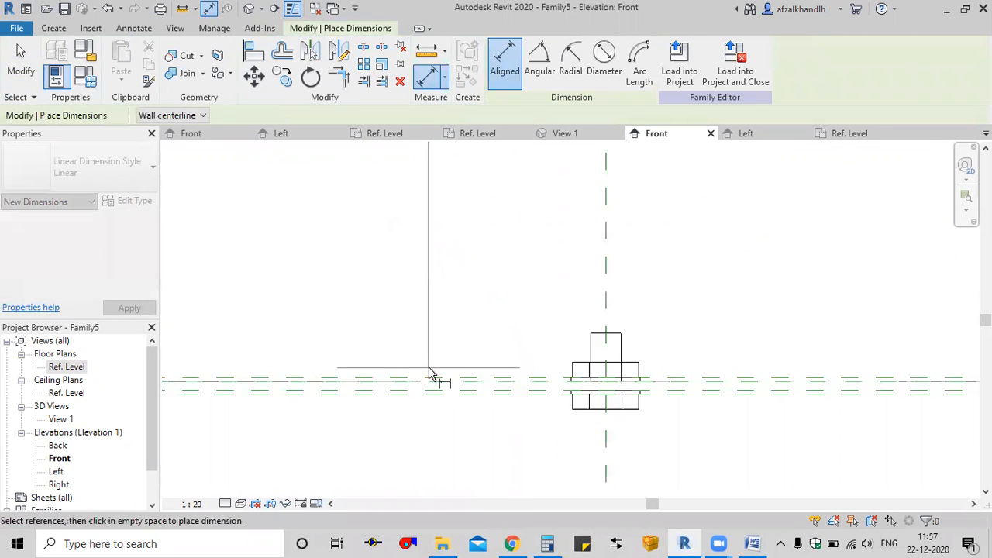
pyautogui.click(433, 386)
pyautogui.scroll(-4, 429, 394)
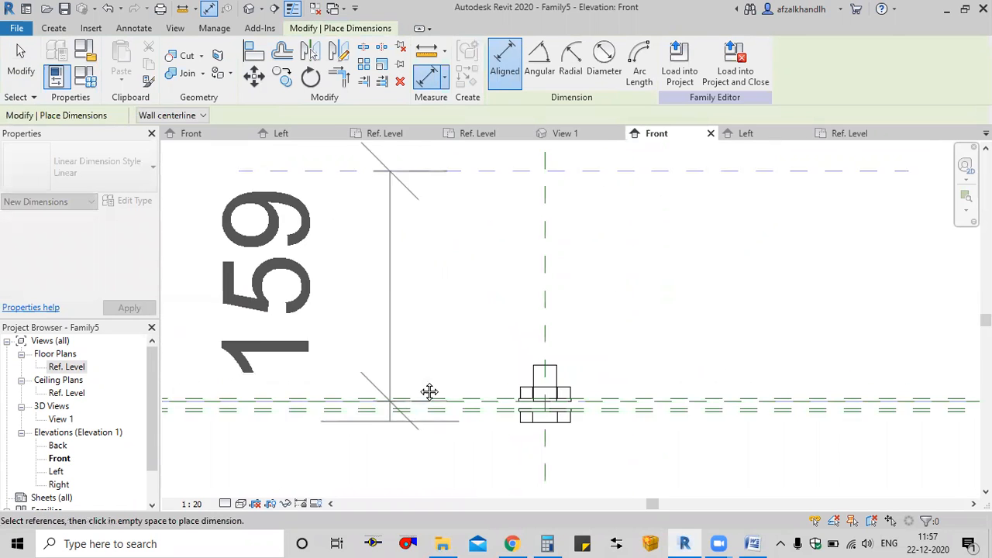
pyautogui.scroll(-1, 424, 415)
pyautogui.click(431, 416)
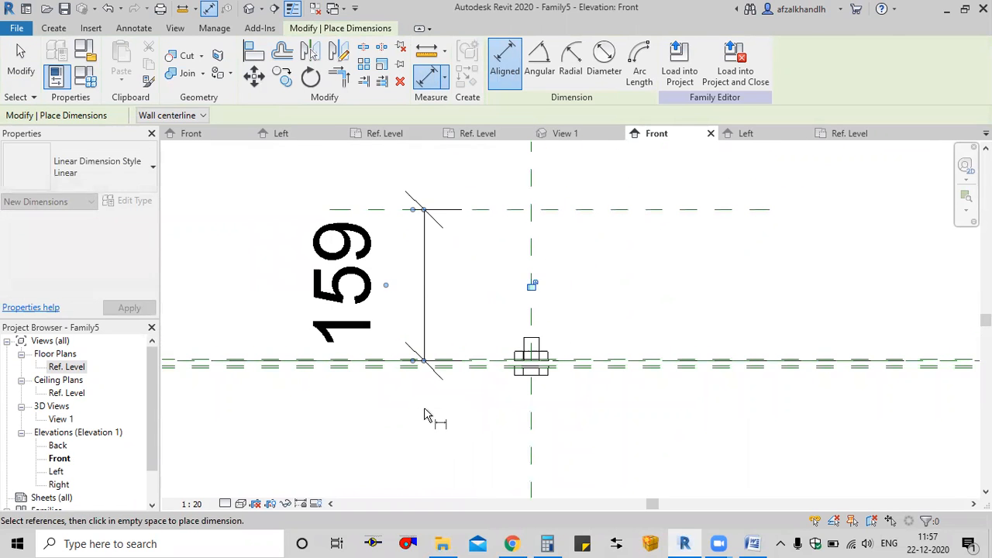
pyautogui.press('Escape')
pyautogui.press('Escape')
# Label the new vertical dimension with a new instance family parameter named Rod Length, then deselect it
pyautogui.click(425, 289)
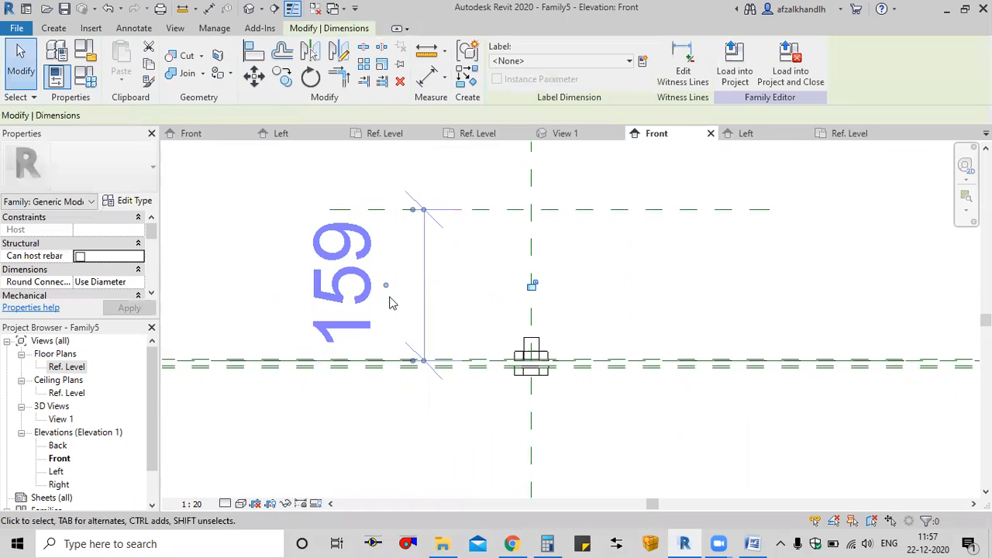
pyautogui.click(629, 60)
pyautogui.click(612, 73)
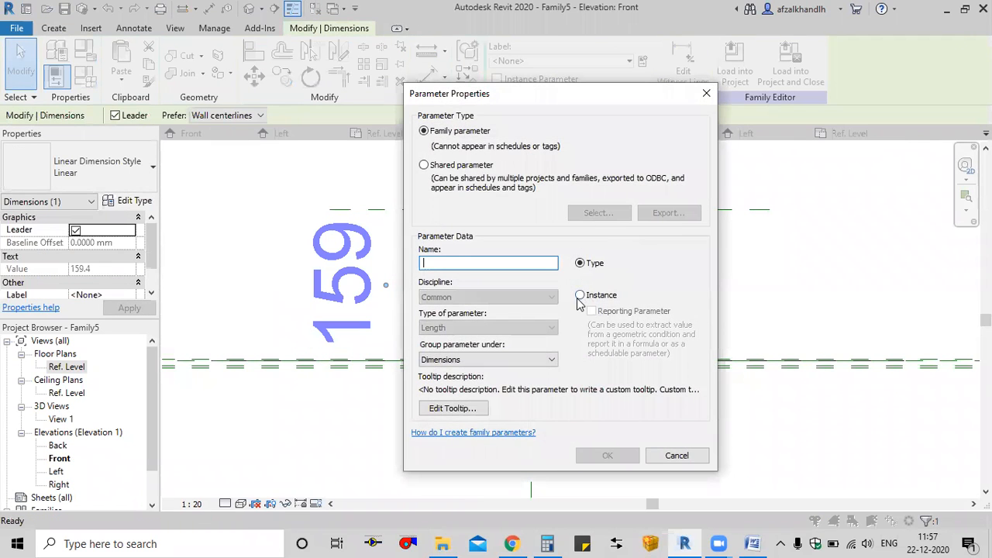
pyautogui.click(579, 297)
pyautogui.click(475, 264)
pyautogui.write('S')
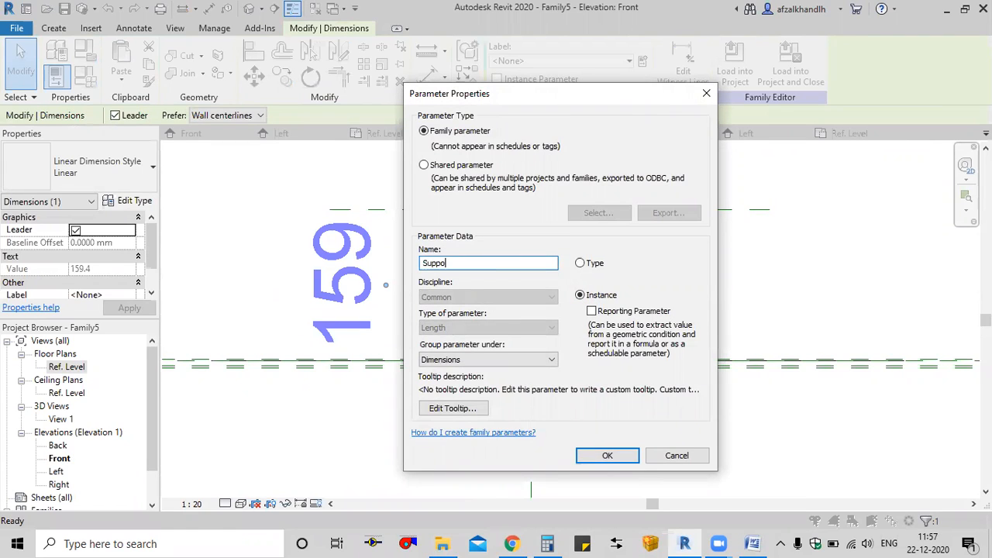
pyautogui.write('up')
pyautogui.press('BackSpace')
pyautogui.press('BackSpace')
pyautogui.press('BackSpace')
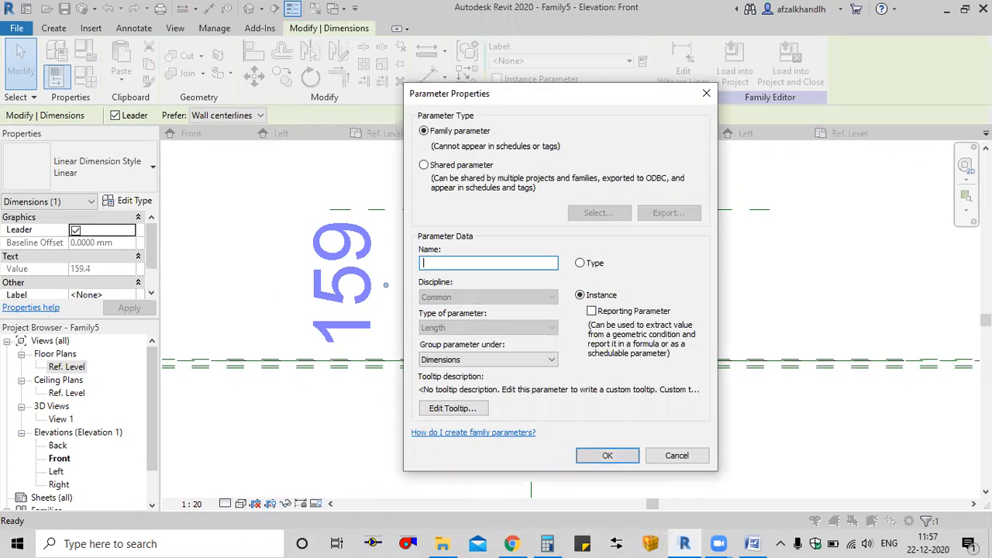
pyautogui.write('Rod Length')
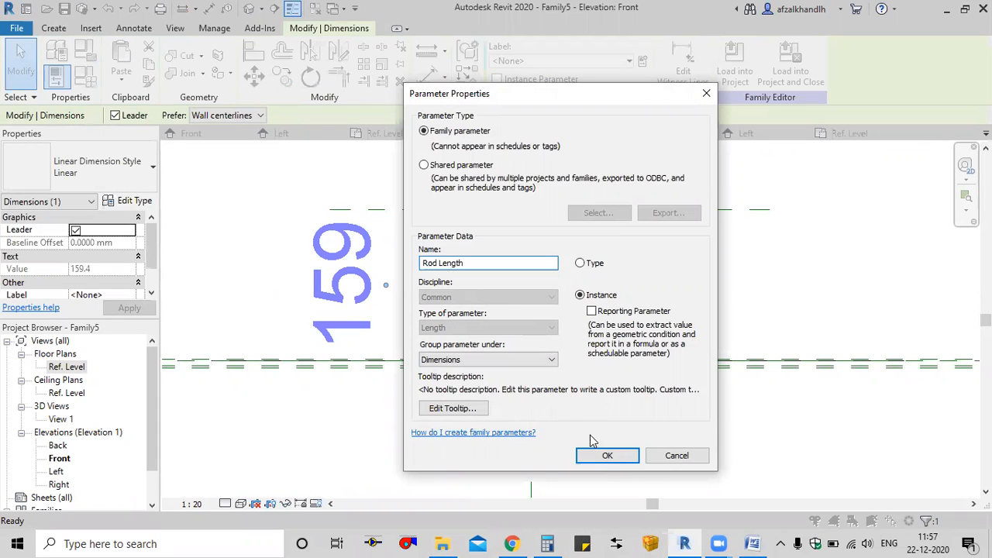
pyautogui.click(602, 455)
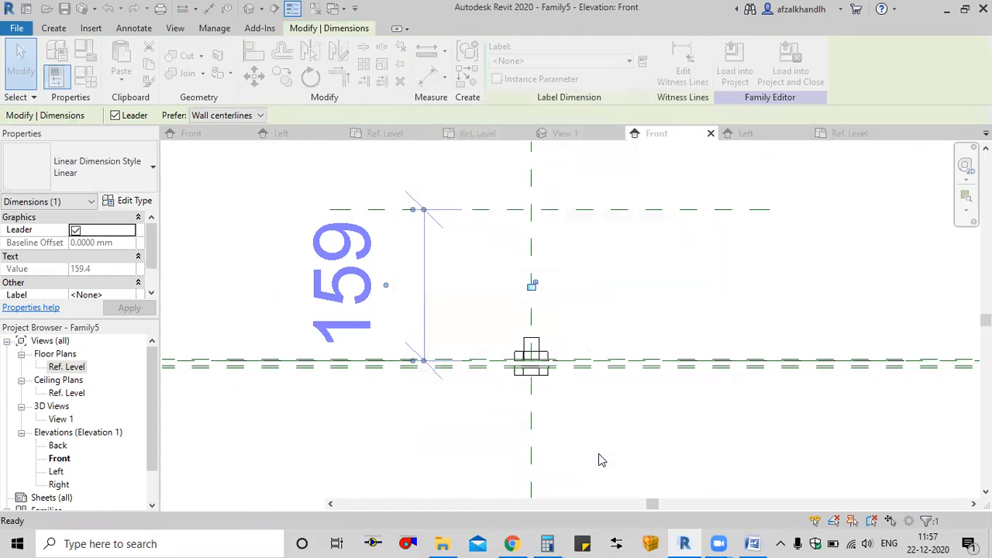
pyautogui.click(453, 302)
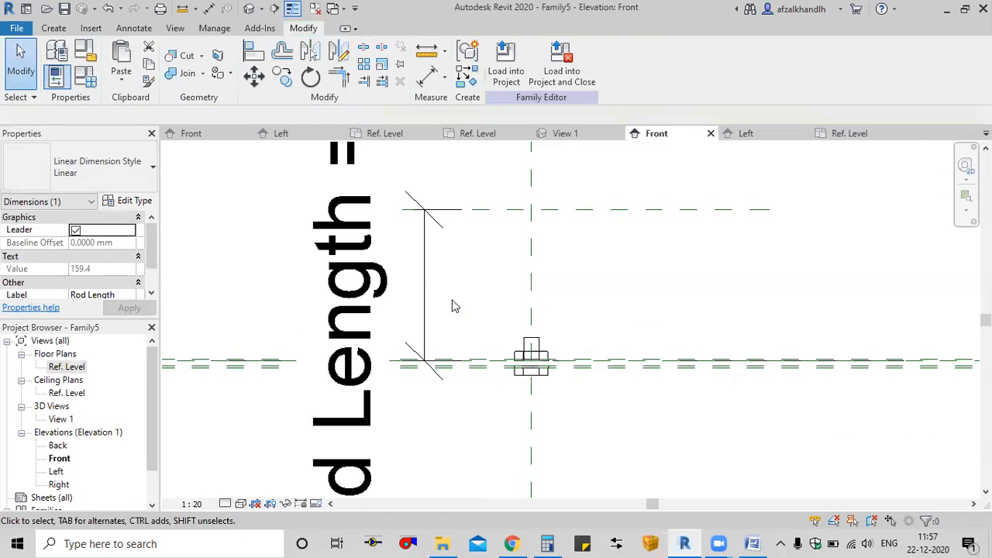
# Try view scales 1:2 and 1:10 to shrink the dimension text, then set the Front elevation to 1:5
pyautogui.scroll(-3, 438, 276)
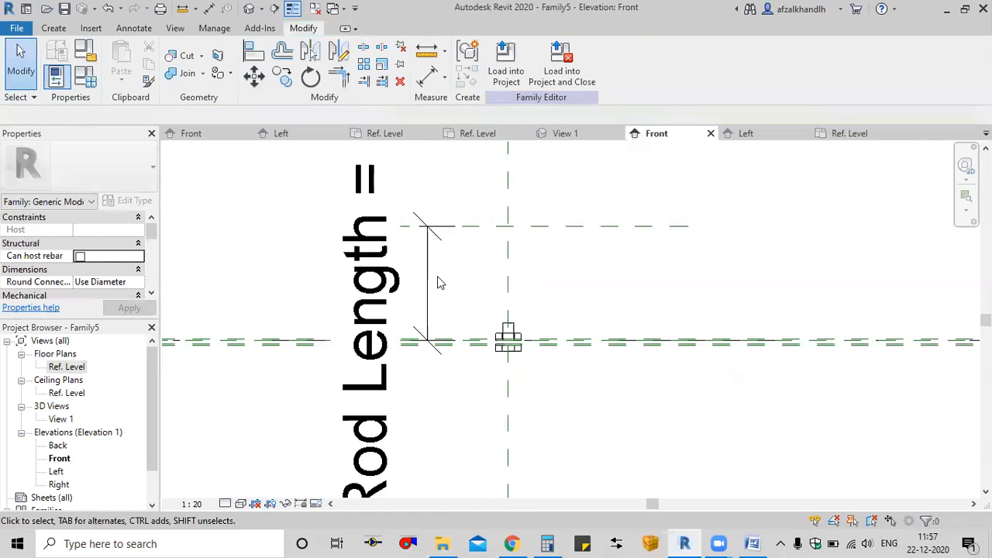
pyautogui.click(192, 504)
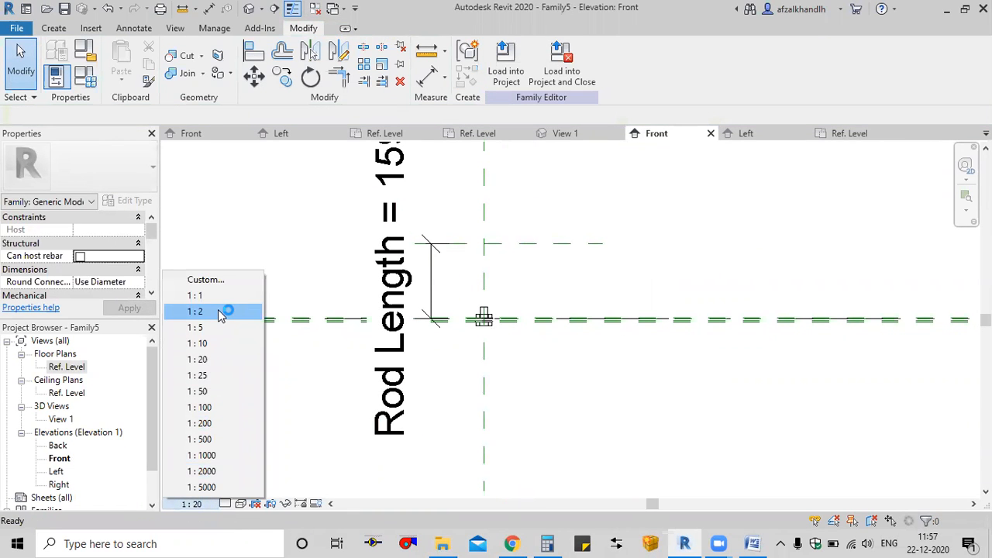
pyautogui.click(195, 311)
pyautogui.scroll(4, 395, 297)
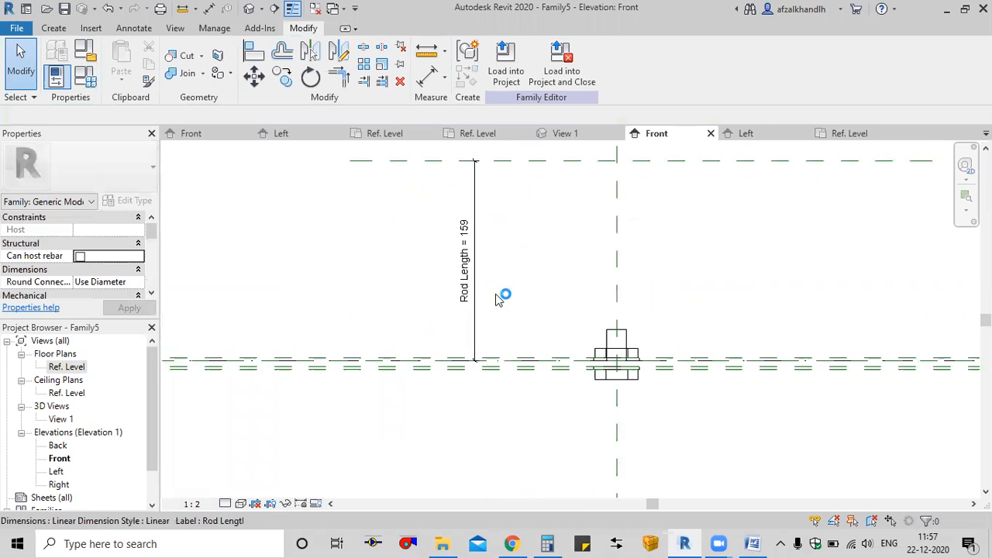
pyautogui.click(191, 504)
pyautogui.click(210, 343)
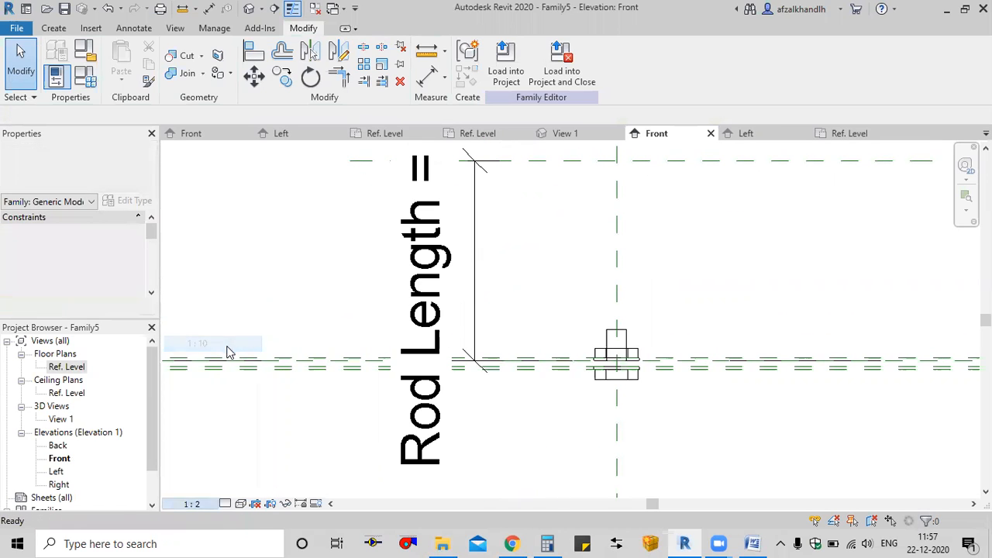
pyautogui.click(192, 504)
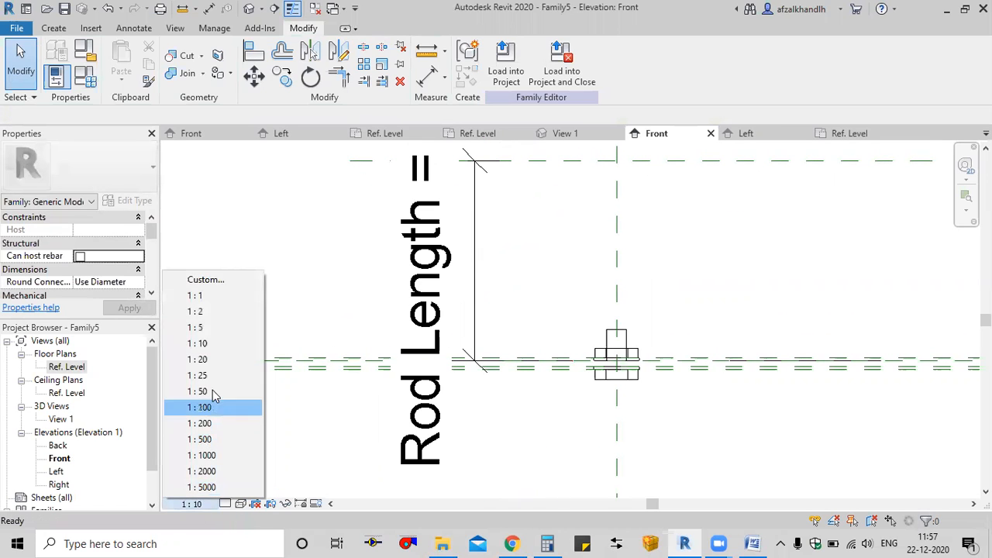
pyautogui.click(212, 327)
pyautogui.scroll(-2, 508, 318)
pyautogui.scroll(4, 542, 349)
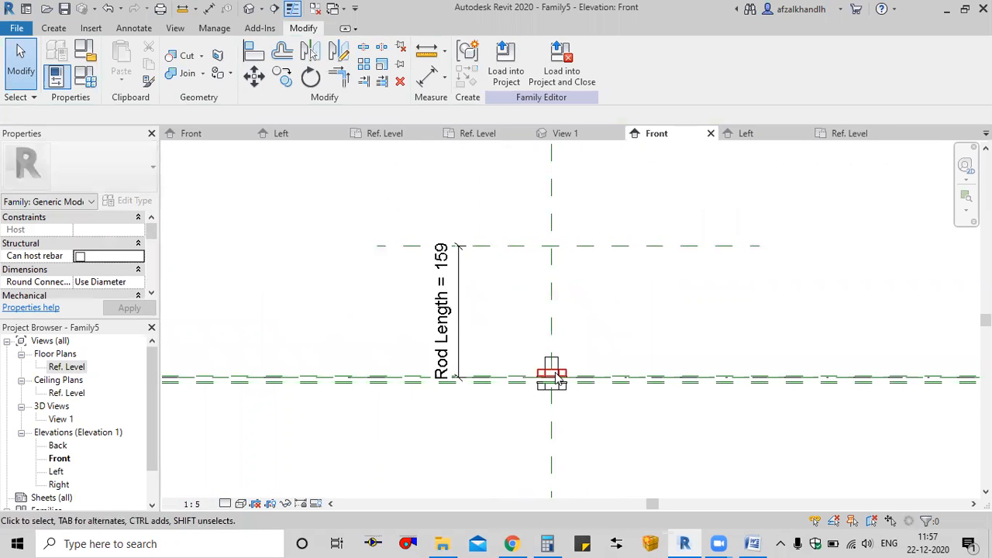
# Align the top face of the rod extrusion to the upper reference plane and lock the alignment
pyautogui.click(565, 365)
pyautogui.scroll(-2, 572, 373)
pyautogui.moveTo(571, 373); pyautogui.dragTo(533, 433, button='middle')
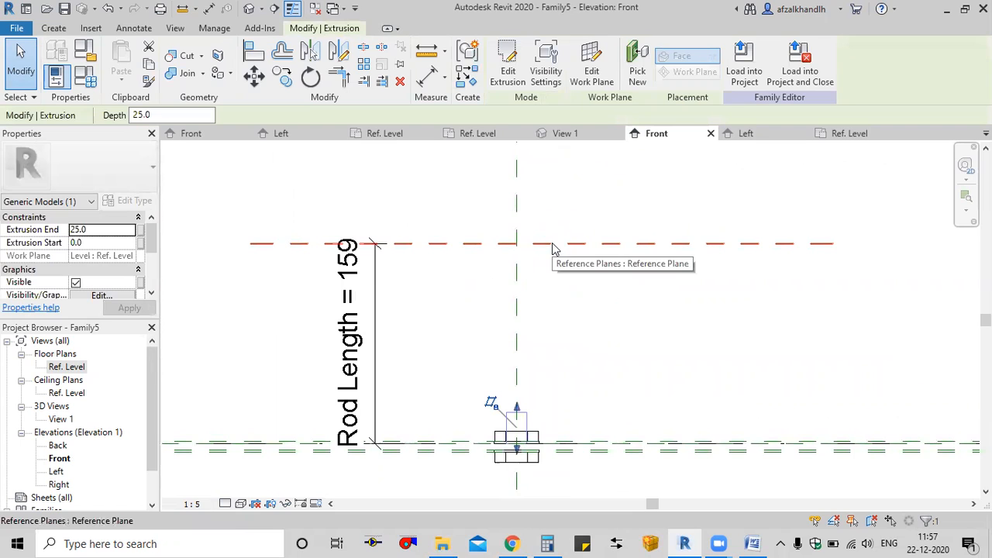
pyautogui.click(575, 343)
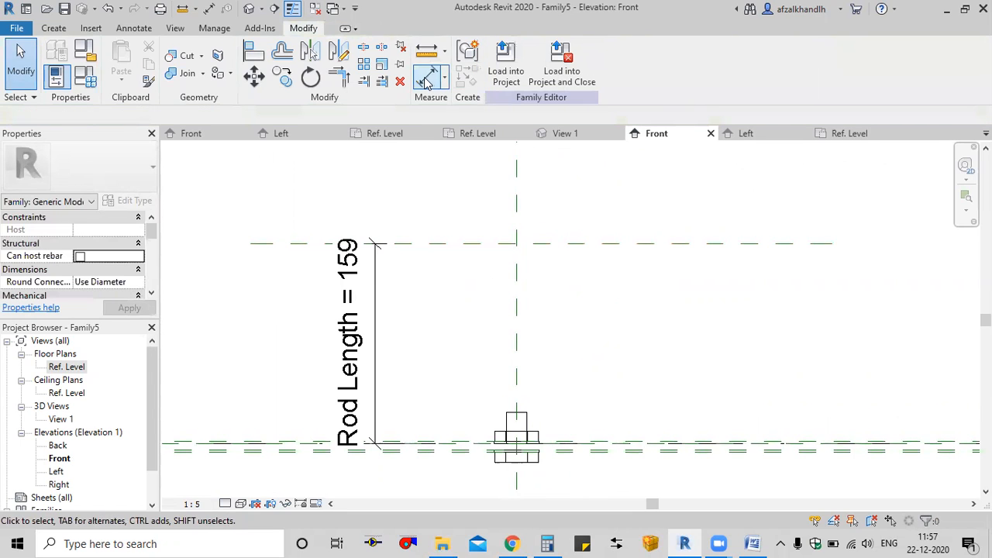
pyautogui.click(254, 50)
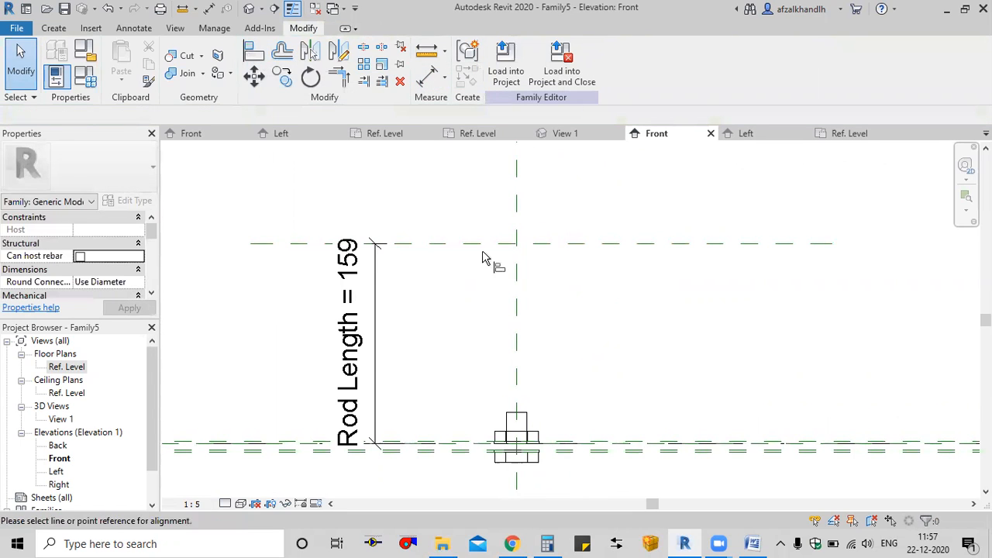
pyautogui.click(550, 247)
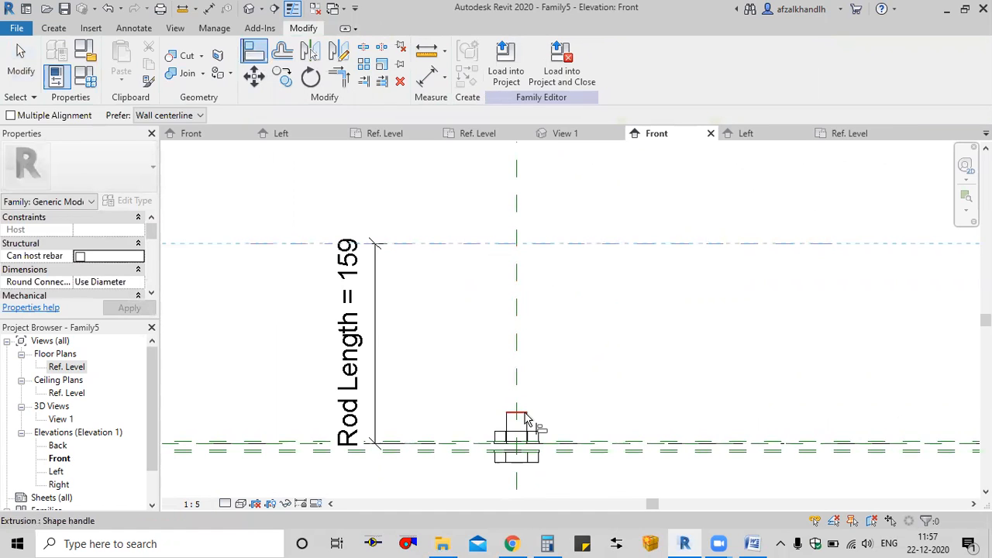
pyautogui.click(523, 415)
pyautogui.click(568, 221)
pyautogui.press('Escape')
pyautogui.press('Escape')
# Align the bottom face of the rod extrusion to the reference plane at the underside of the lower washer
pyautogui.moveTo(556, 412); pyautogui.dragTo(545, 330, button='middle')
pyautogui.scroll(4, 528, 326)
pyautogui.click(518, 323)
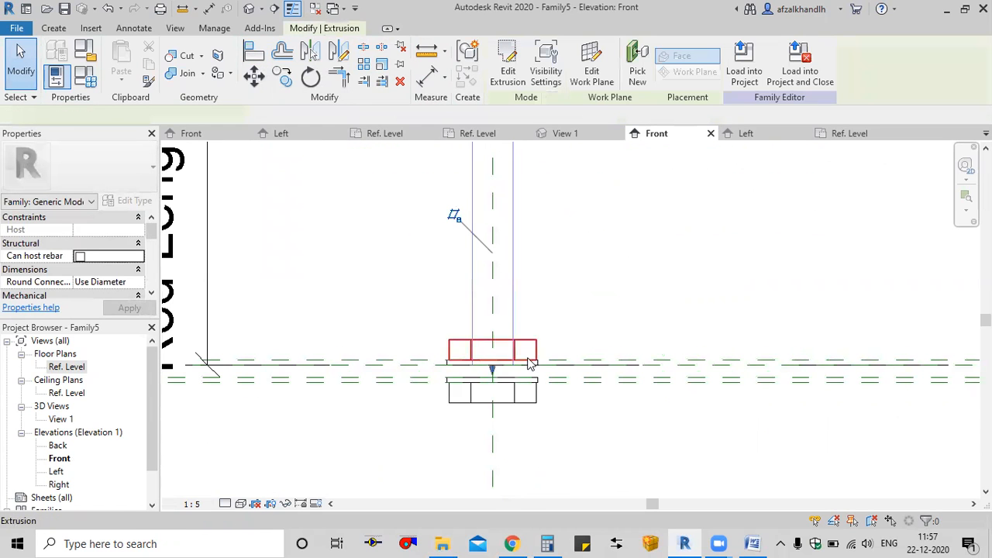
pyautogui.click(53, 29)
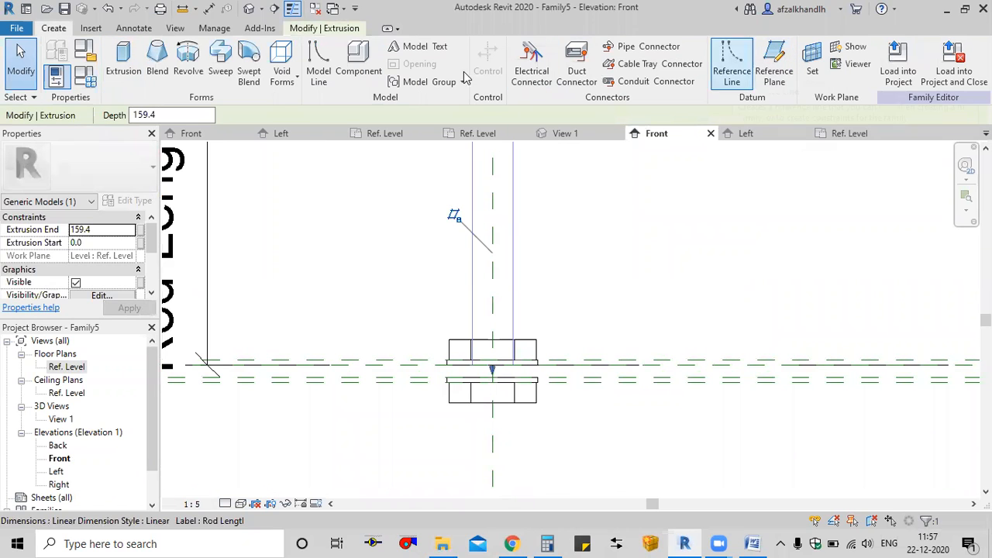
pyautogui.click(347, 29)
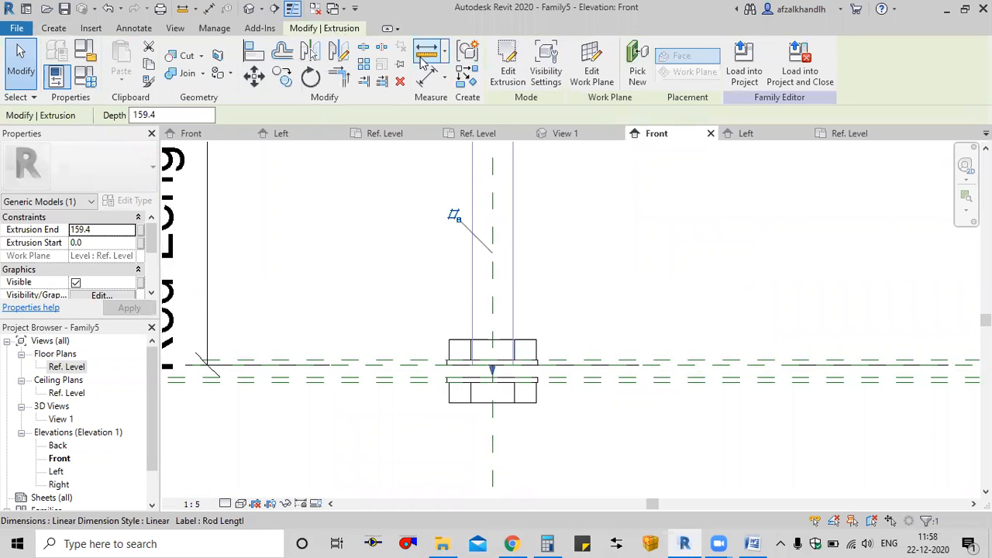
pyautogui.click(253, 53)
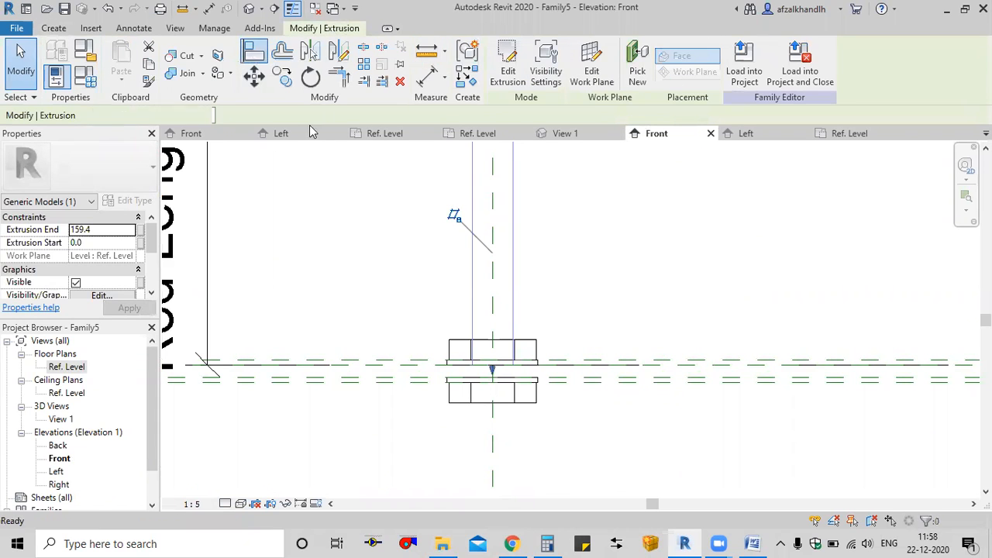
pyautogui.click(412, 381)
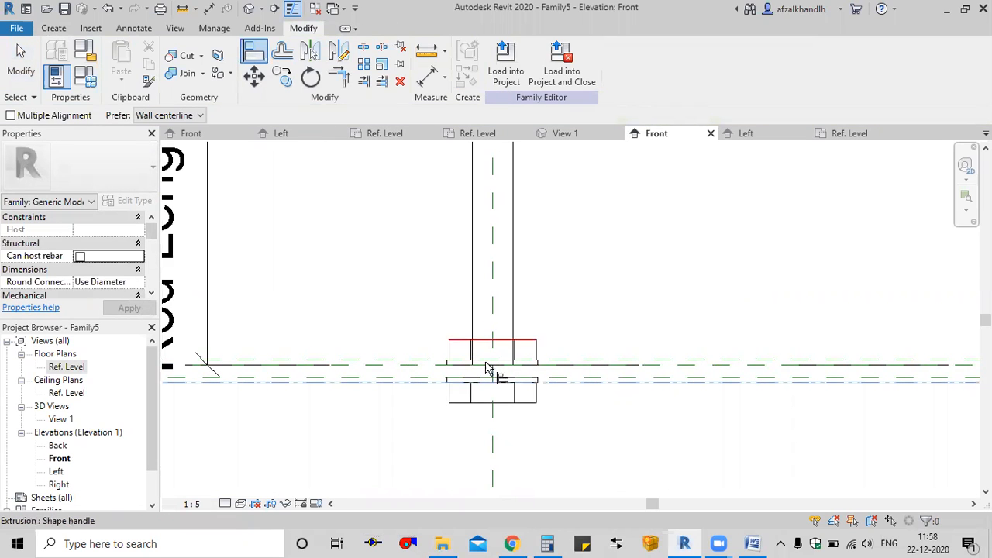
pyautogui.scroll(1, 483, 367)
pyautogui.scroll(3, 483, 367)
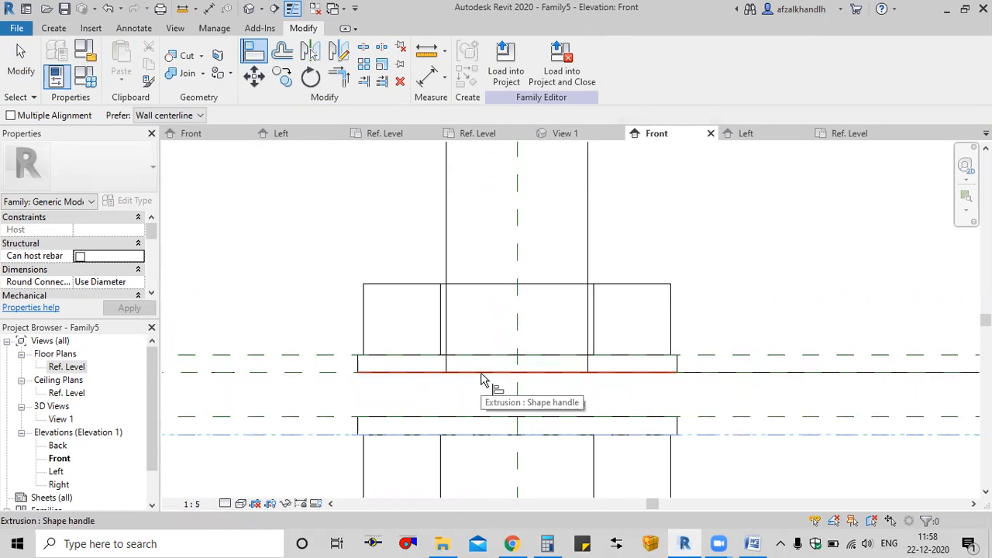
pyautogui.click(482, 380)
pyautogui.scroll(-5, 542, 413)
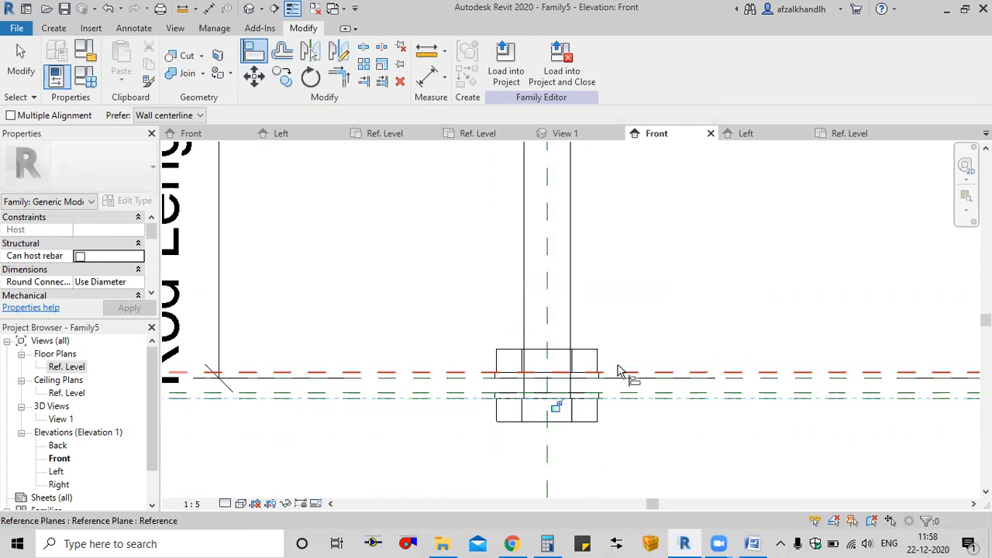
pyautogui.press('Escape')
pyautogui.press('Escape')
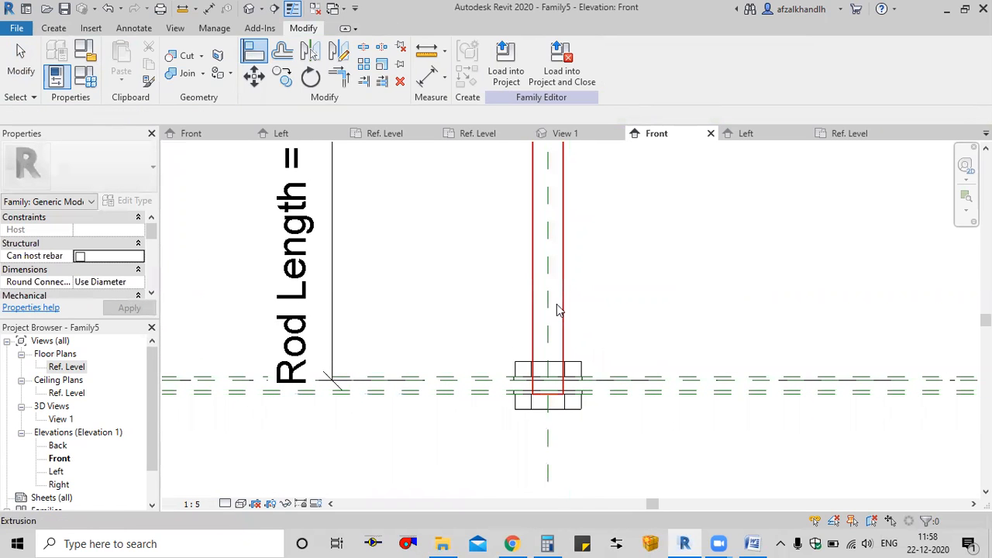
# Switch to the HVAC notes in Word to check the rod end in Detail A, then return to Revit and deselect the rod
pyautogui.click(563, 312)
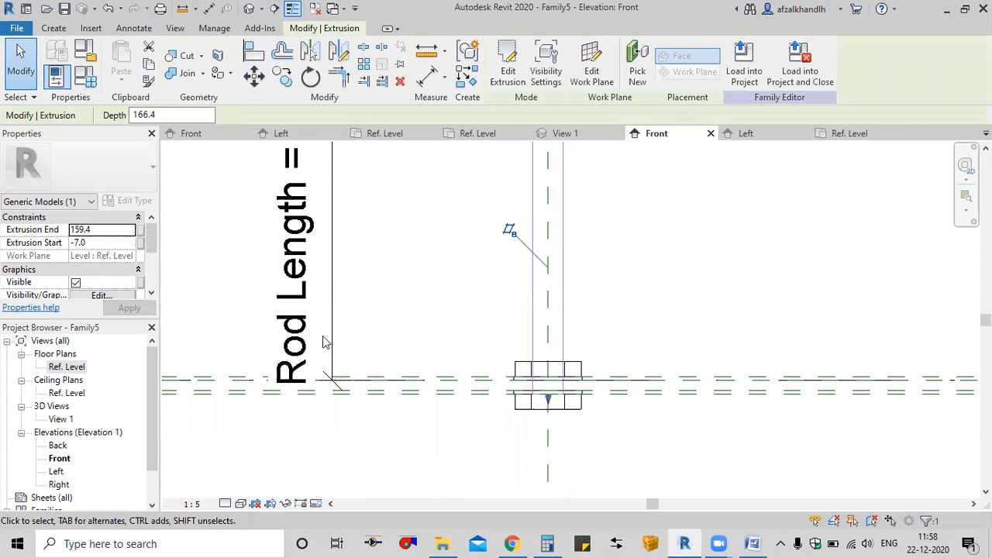
pyautogui.scroll(3, 542, 430)
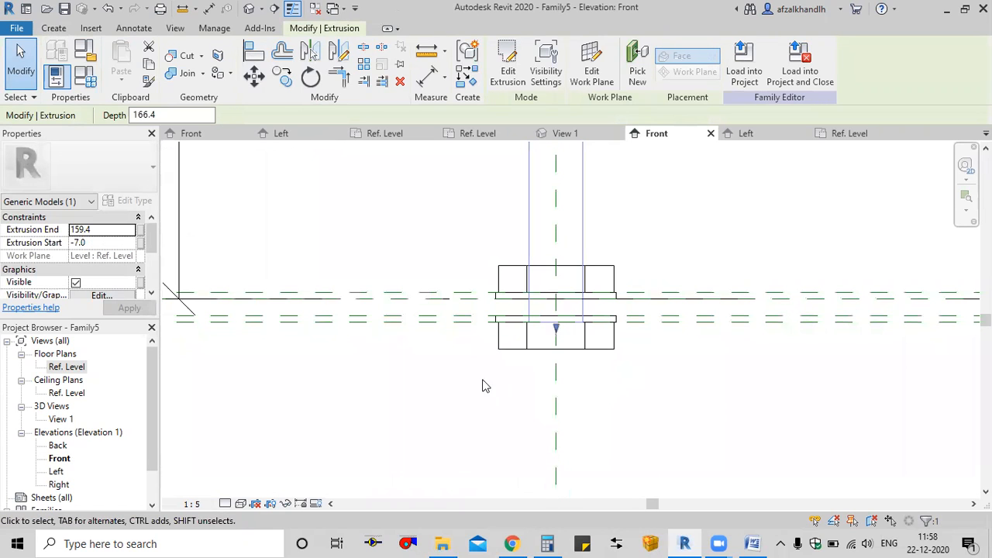
pyautogui.click(753, 544)
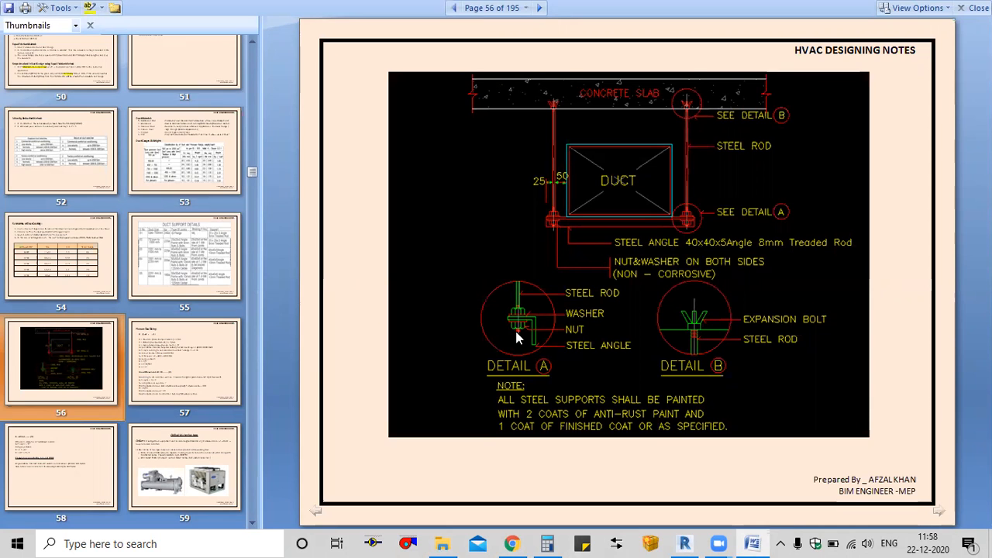
pyautogui.click(756, 543)
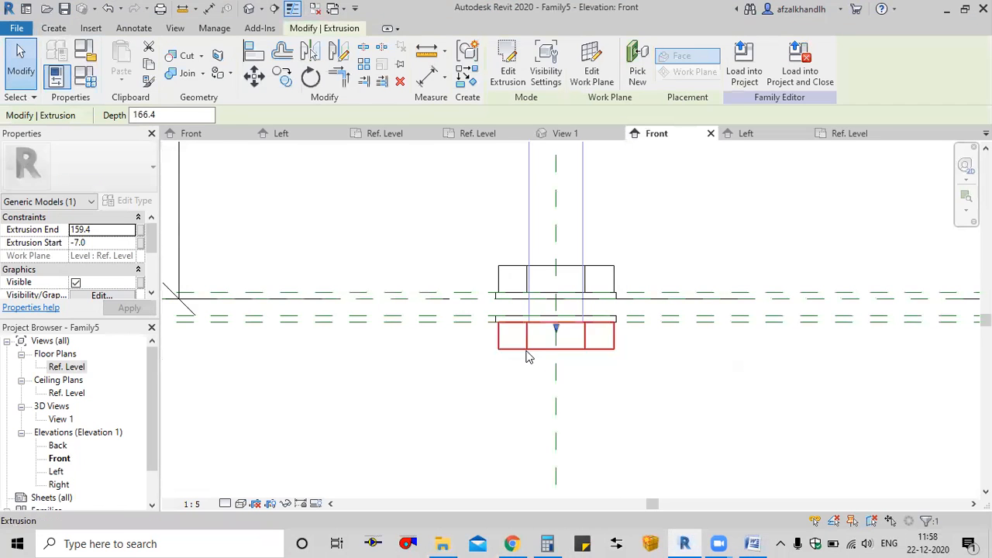
pyautogui.press('Escape')
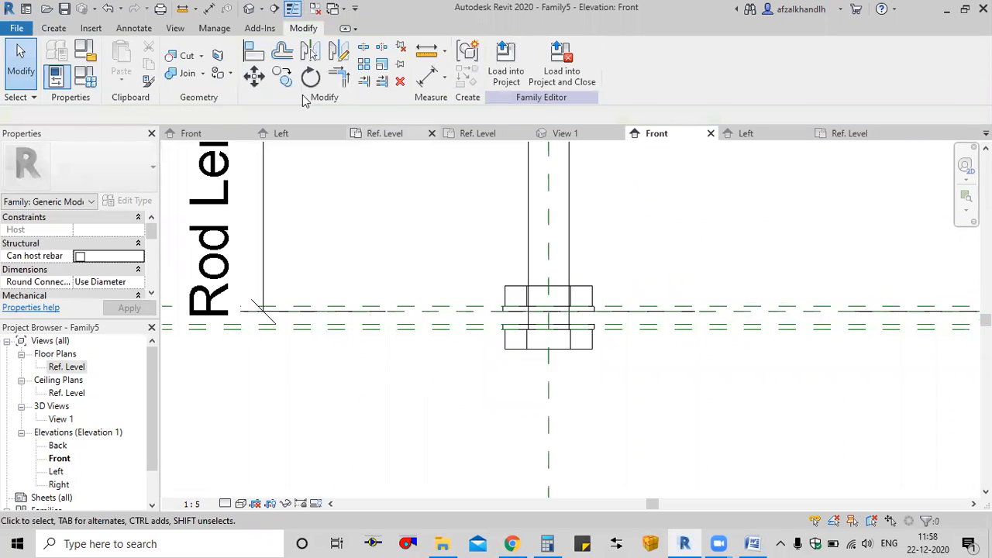
# Draw a horizontal reference plane just below the lower nut in the Front elevation
pyautogui.click(53, 28)
pyautogui.click(778, 71)
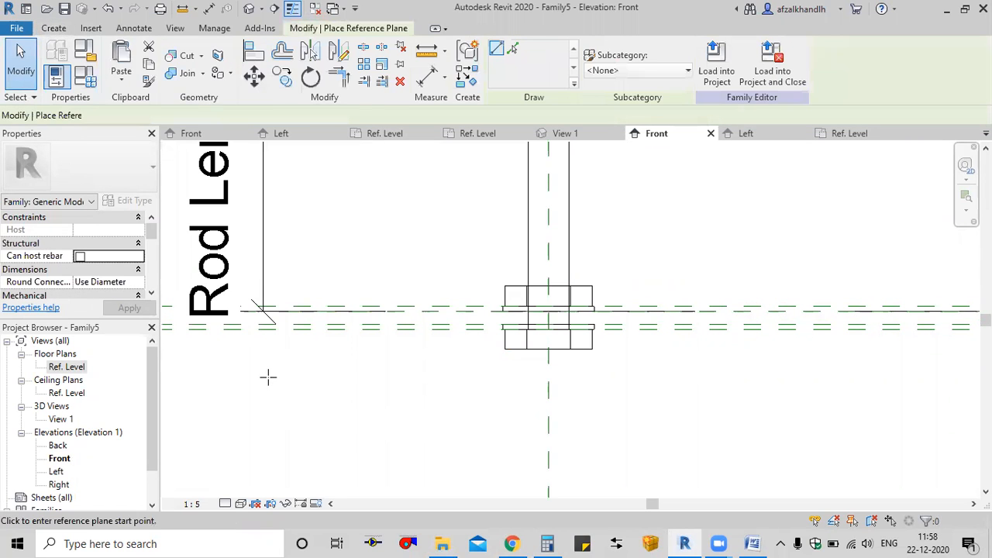
pyautogui.click(223, 374)
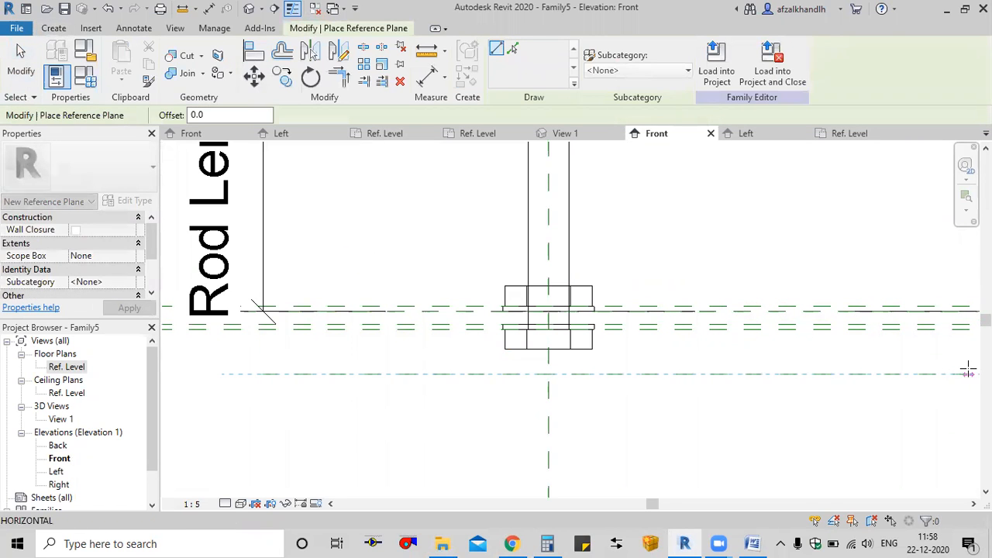
pyautogui.click(969, 373)
pyautogui.press('Escape')
pyautogui.press('Escape')
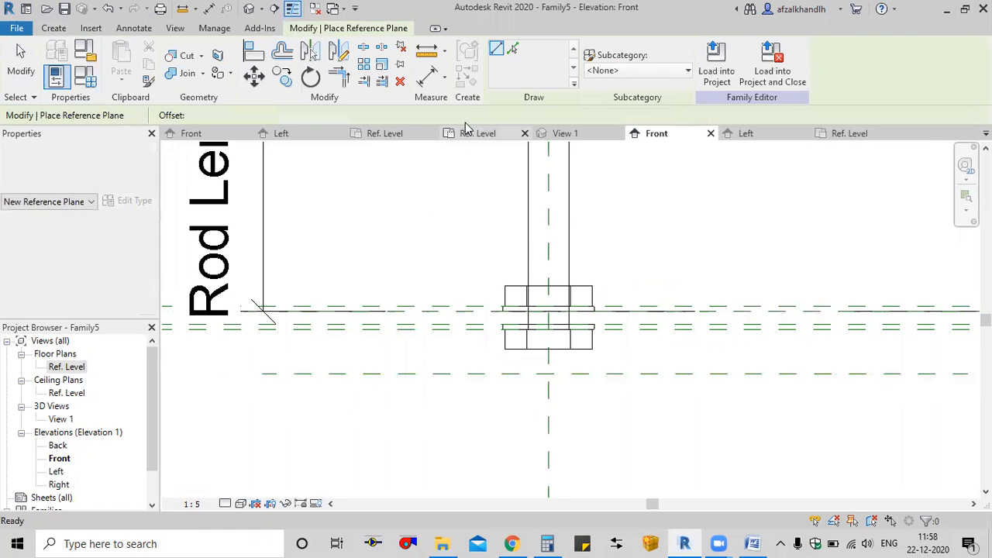
# Add an aligned dimension between the lower washer's underside plane and the new reference plane below the nut
pyautogui.press('d')
pyautogui.press('i')
pyautogui.click(380, 327)
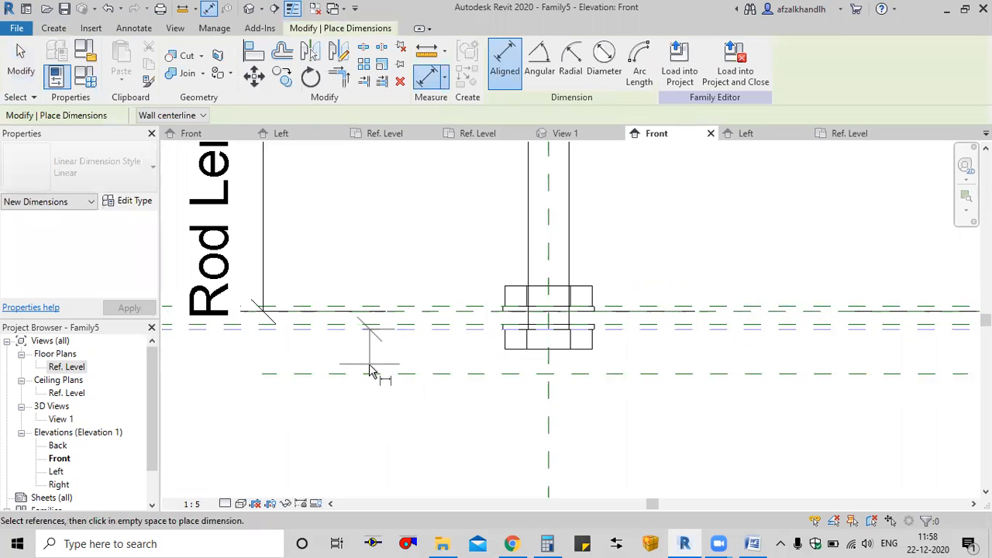
pyautogui.click(373, 373)
pyautogui.click(331, 427)
pyautogui.press('Escape')
pyautogui.press('Escape')
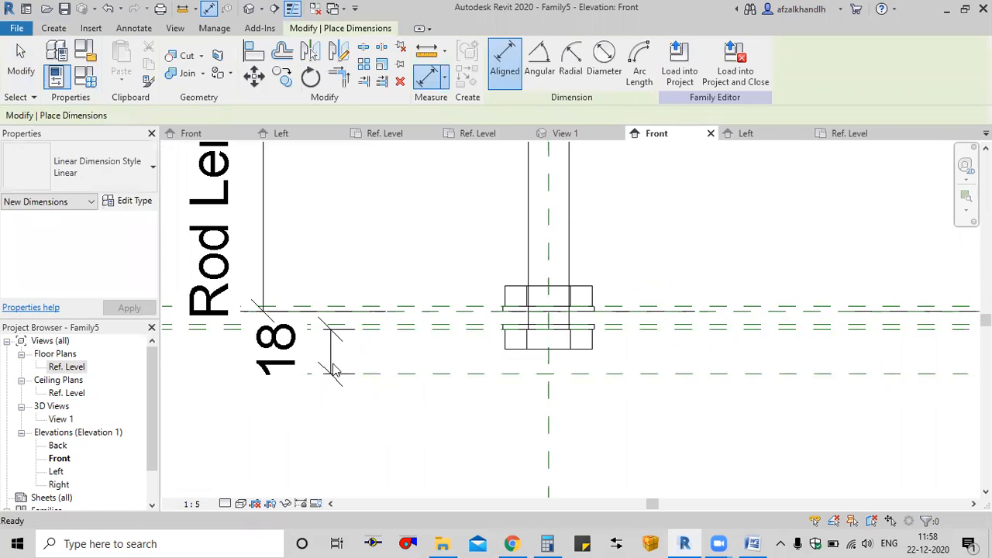
# Set the distance from the lower washer's underside plane to the new reference plane to 15 mm
pyautogui.click(331, 364)
pyautogui.click(377, 374)
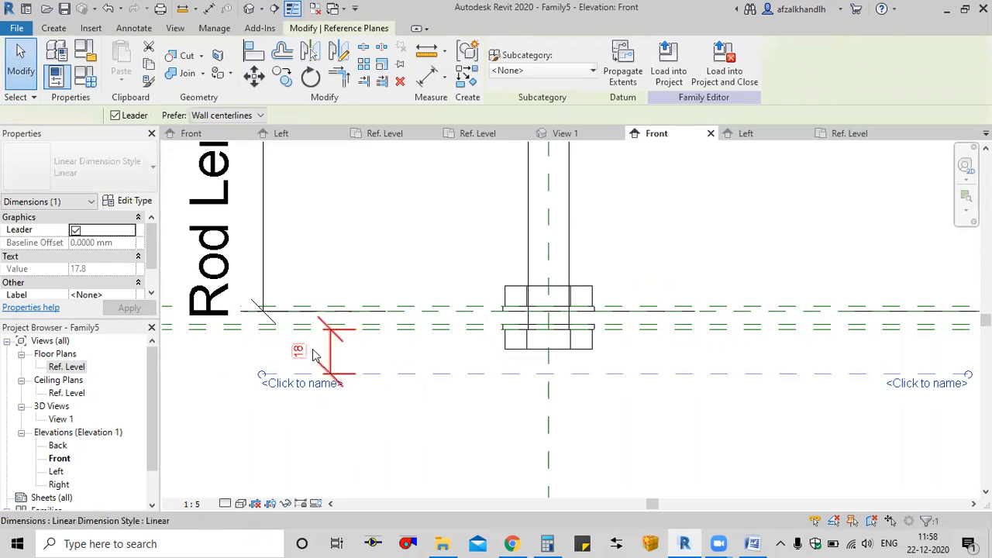
pyautogui.click(297, 352)
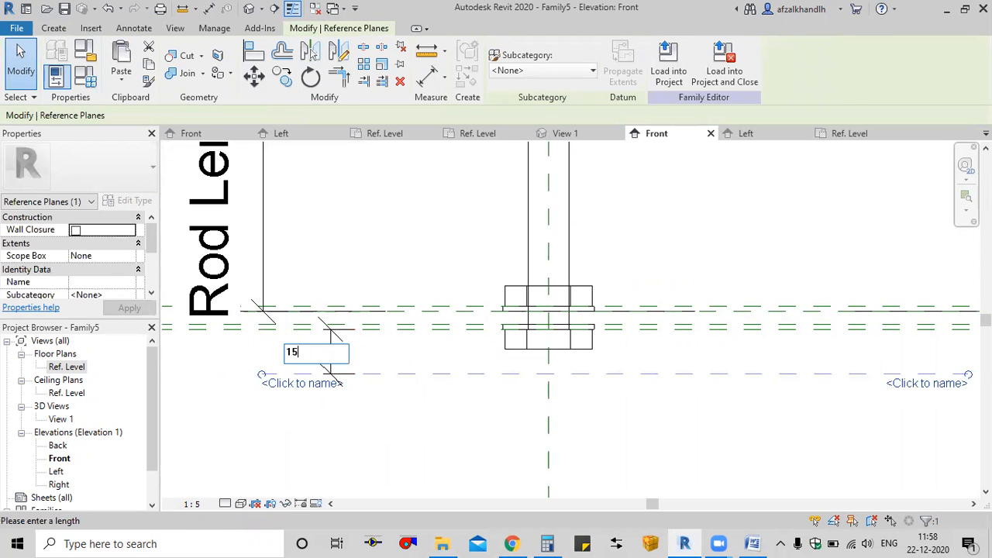
pyautogui.press('Return')
pyautogui.click(396, 434)
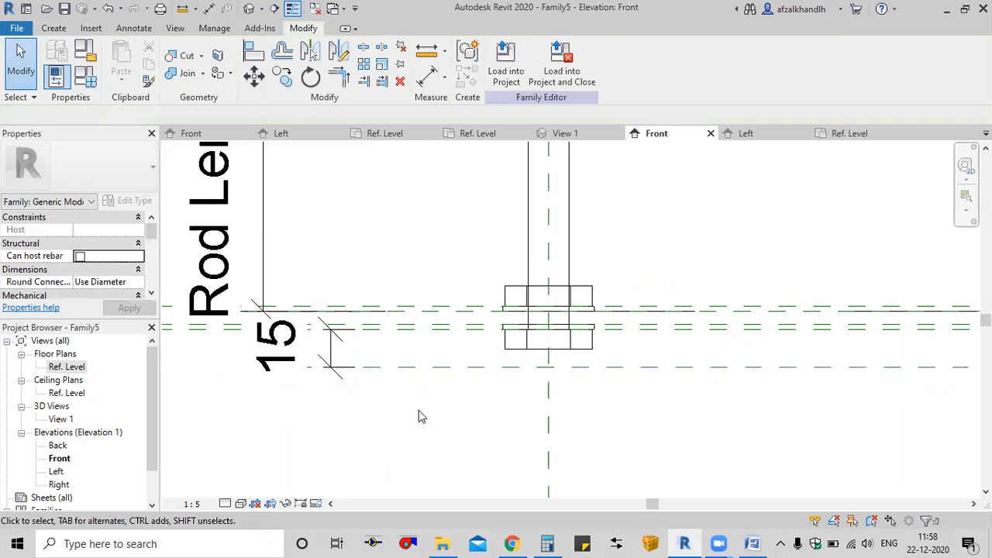
# Align the bottom face of the rod extrusion to the reference plane below the lower nut and lock the alignment
pyautogui.click(535, 228)
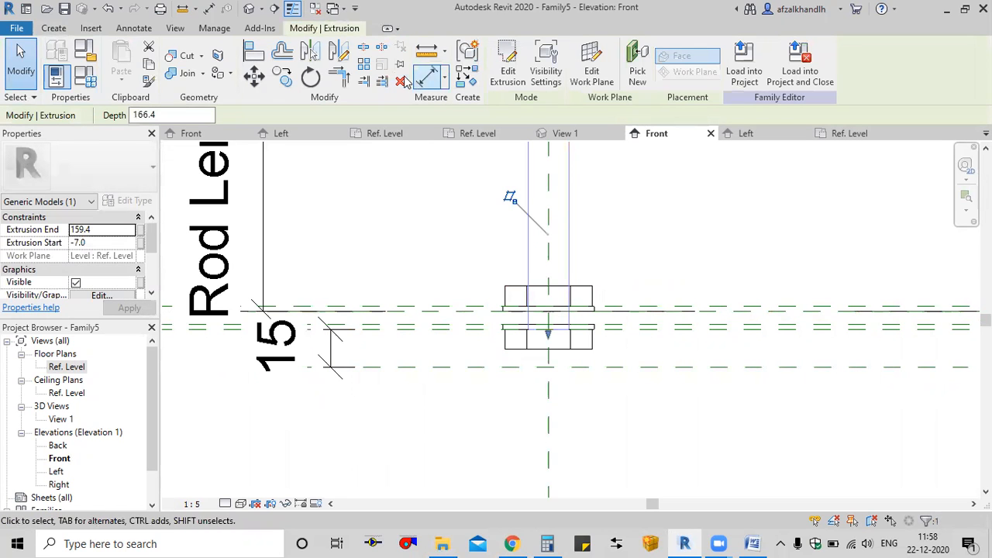
pyautogui.click(54, 29)
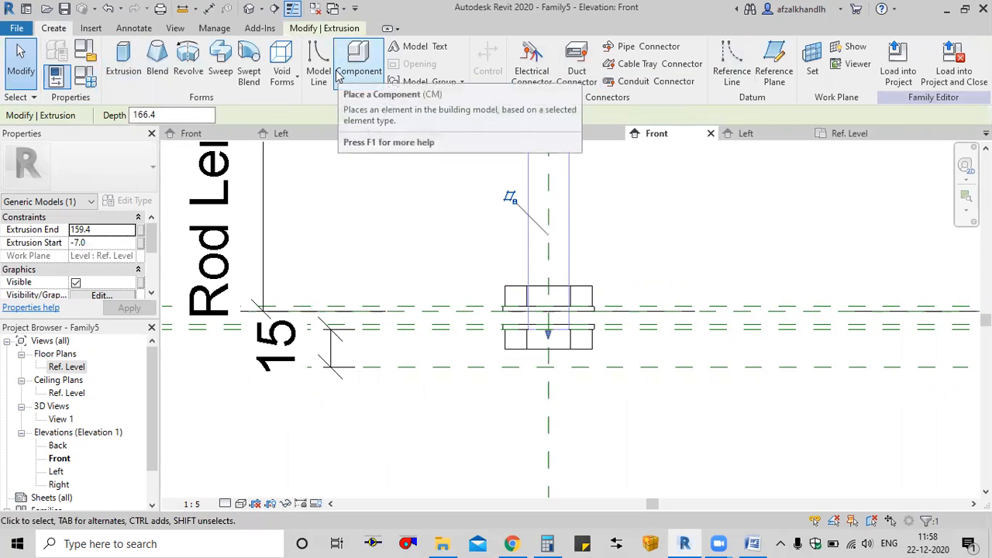
pyautogui.click(325, 28)
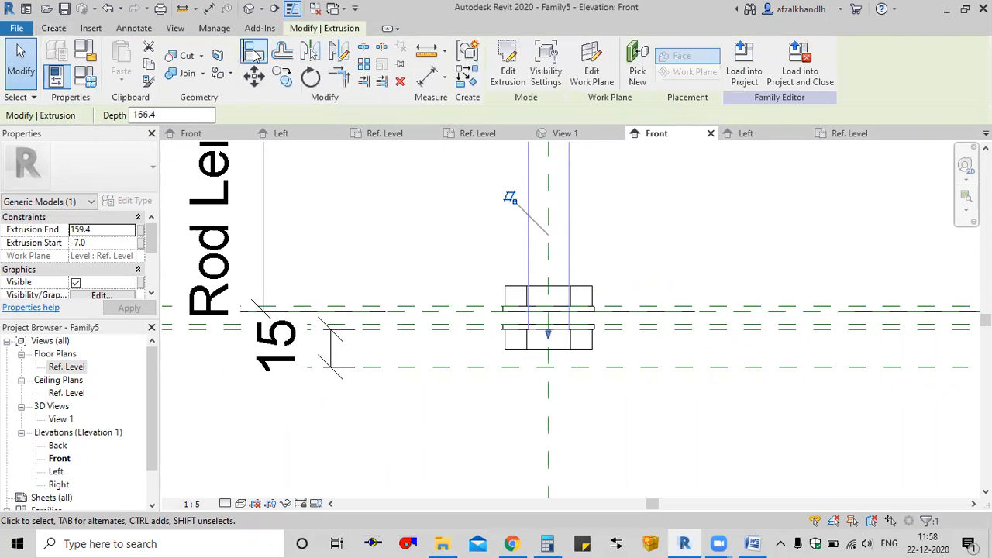
pyautogui.click(255, 52)
pyautogui.scroll(3, 547, 364)
pyautogui.click(525, 379)
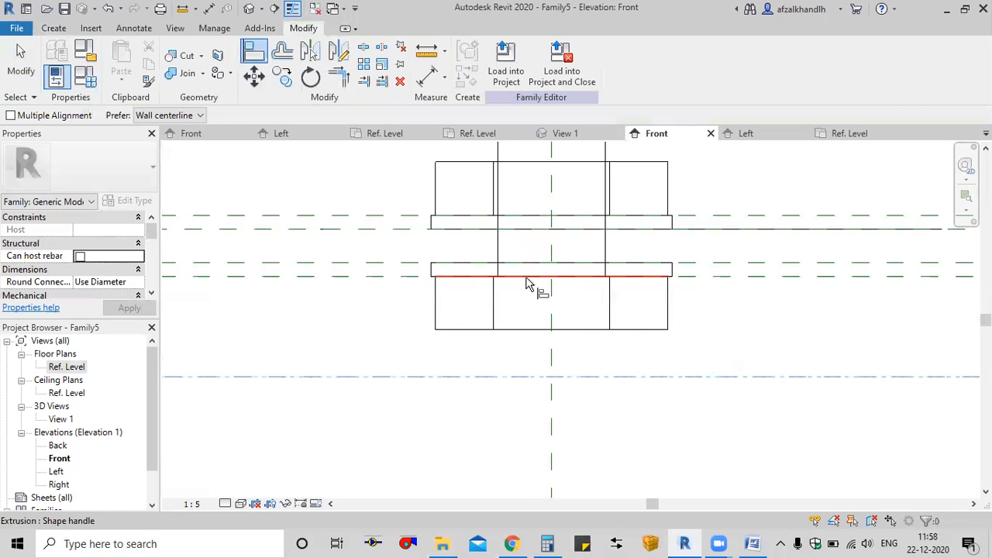
pyautogui.click(527, 282)
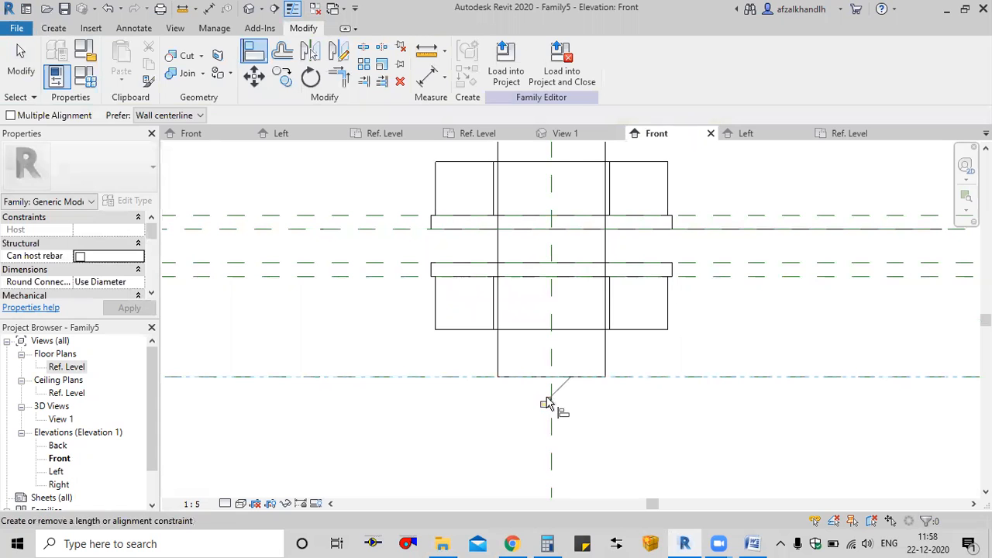
pyautogui.scroll(-5, 627, 403)
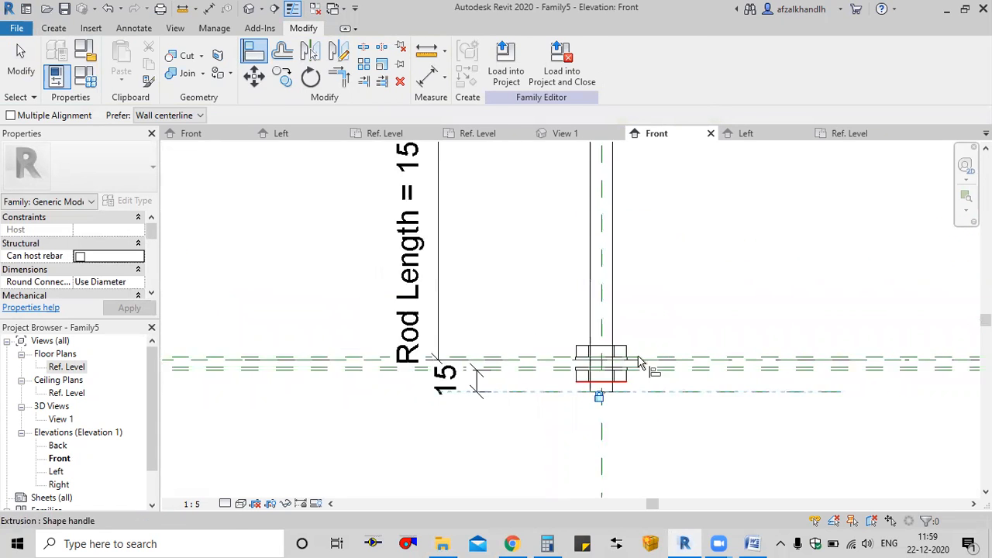
pyautogui.press('Escape')
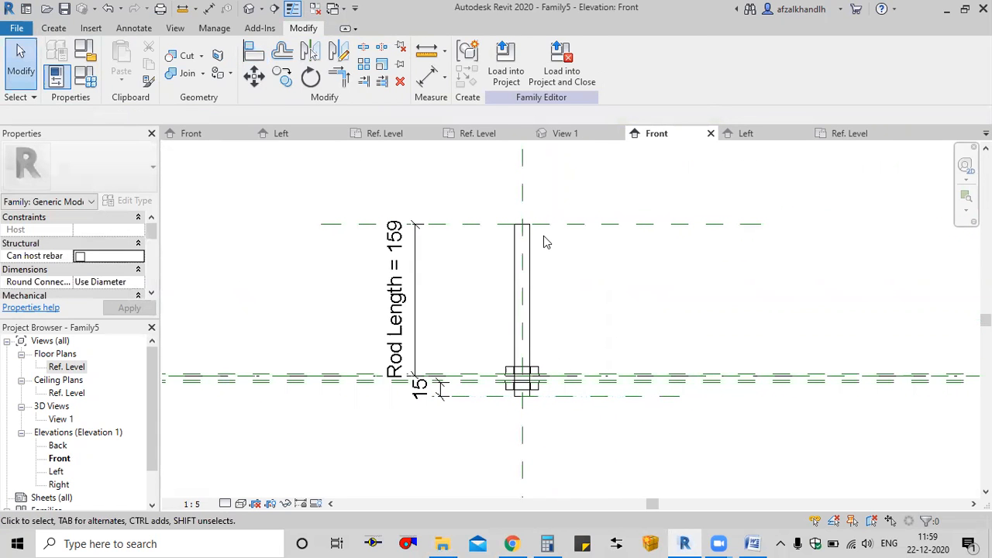
# Examine the rod's extent and the lower nut and washer extrusions in the Front elevation
pyautogui.scroll(4, 527, 379)
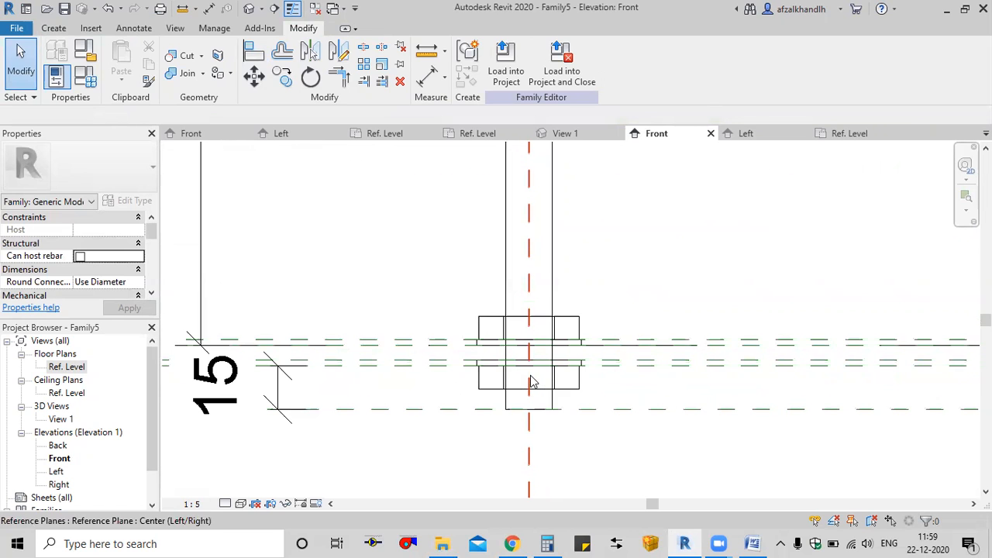
pyautogui.scroll(-5, 518, 321)
pyautogui.moveTo(520, 319); pyautogui.dragTo(503, 426, button='middle')
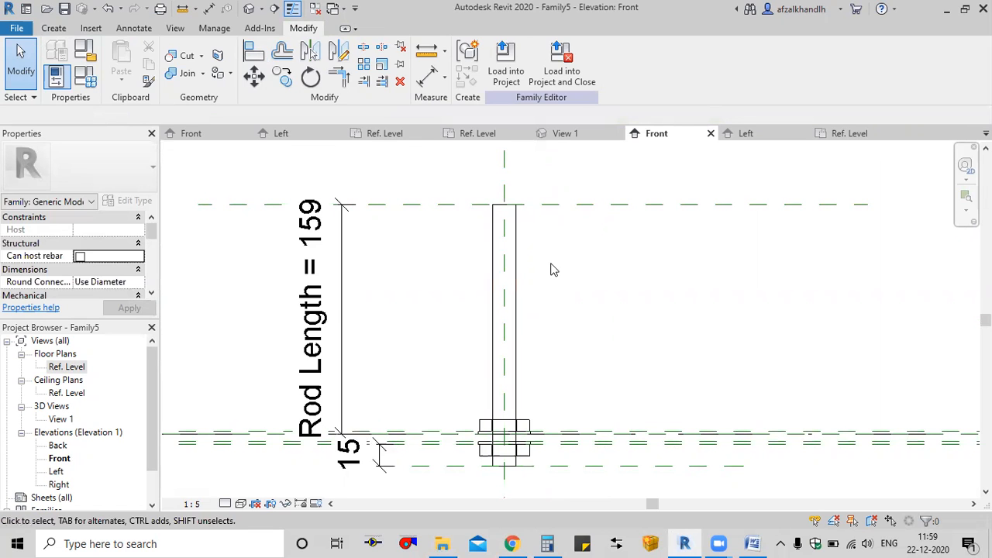
pyautogui.scroll(6, 525, 466)
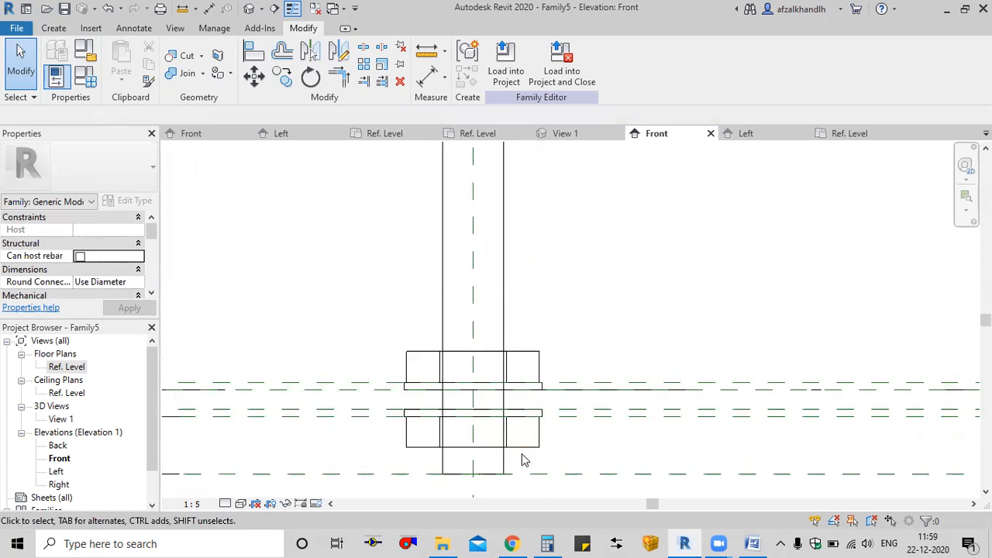
pyautogui.click(534, 455)
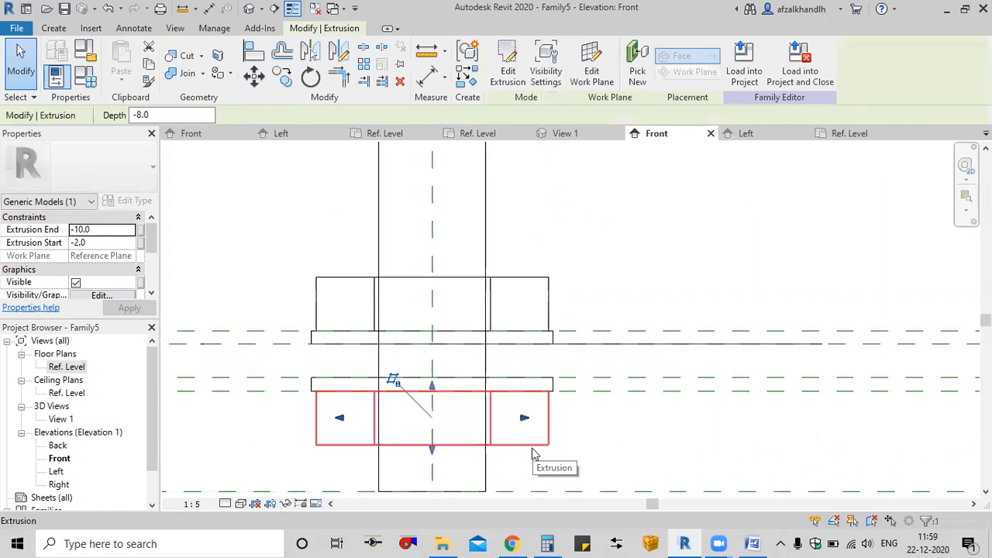
pyautogui.scroll(1, 552, 386)
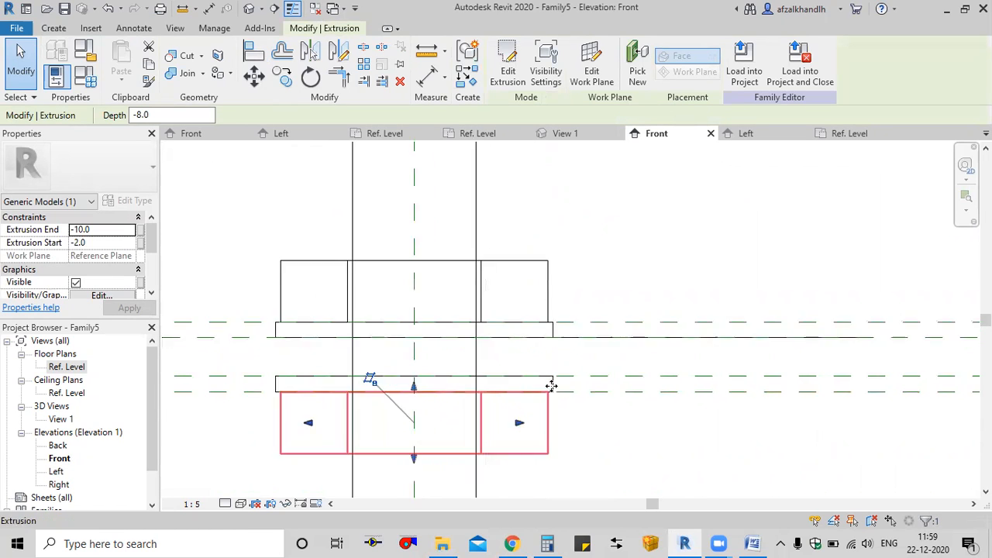
pyautogui.scroll(1, 552, 385)
pyautogui.click(553, 388)
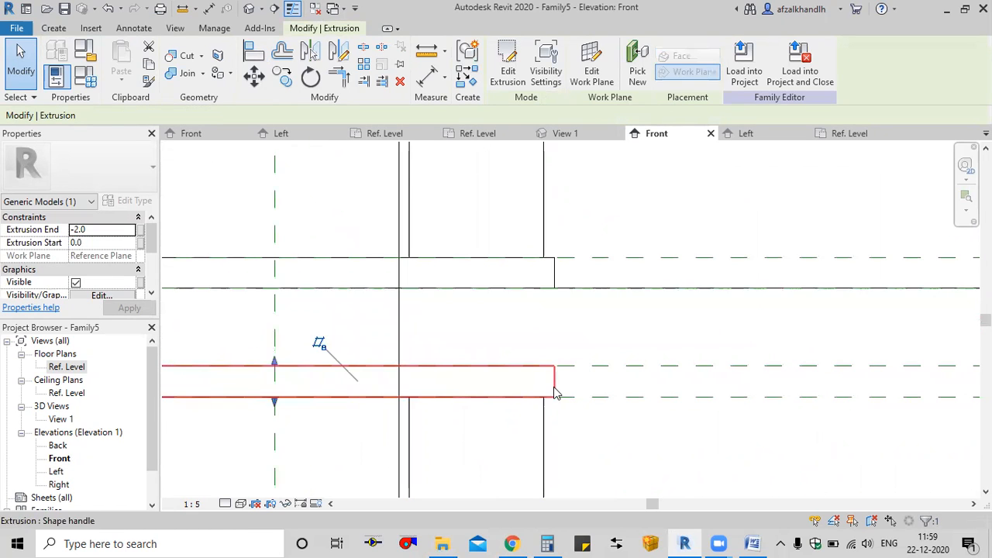
pyautogui.scroll(-2, 555, 393)
pyautogui.click(545, 442)
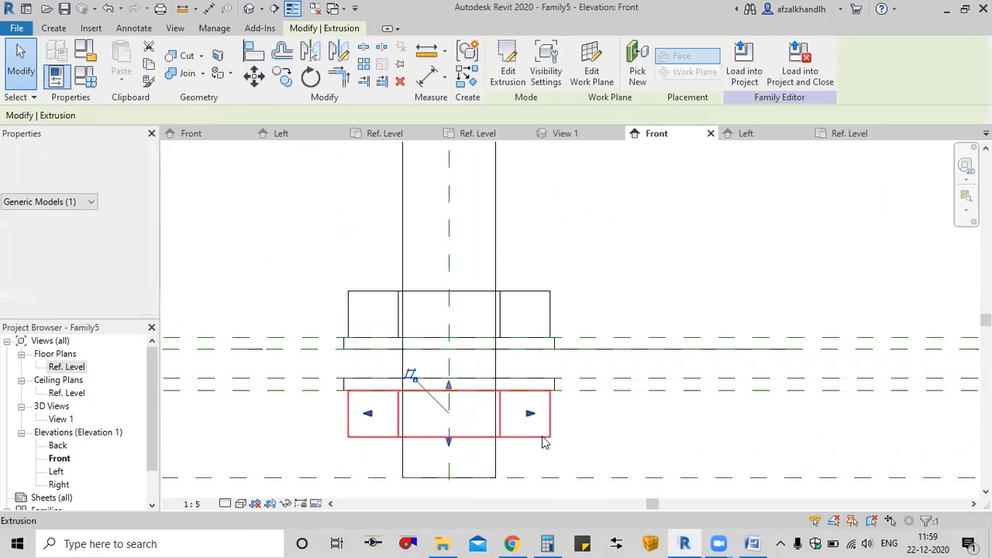
# Copy the lower nut and washer together straight up along the rod to above the upper nut
pyautogui.keyDown('ctrl'); pyautogui.click(556, 387); pyautogui.keyUp('ctrl')
pyautogui.scroll(-1, 570, 410)
pyautogui.moveTo(570, 411); pyautogui.dragTo(570, 404, button='middle')
pyautogui.click(283, 77)
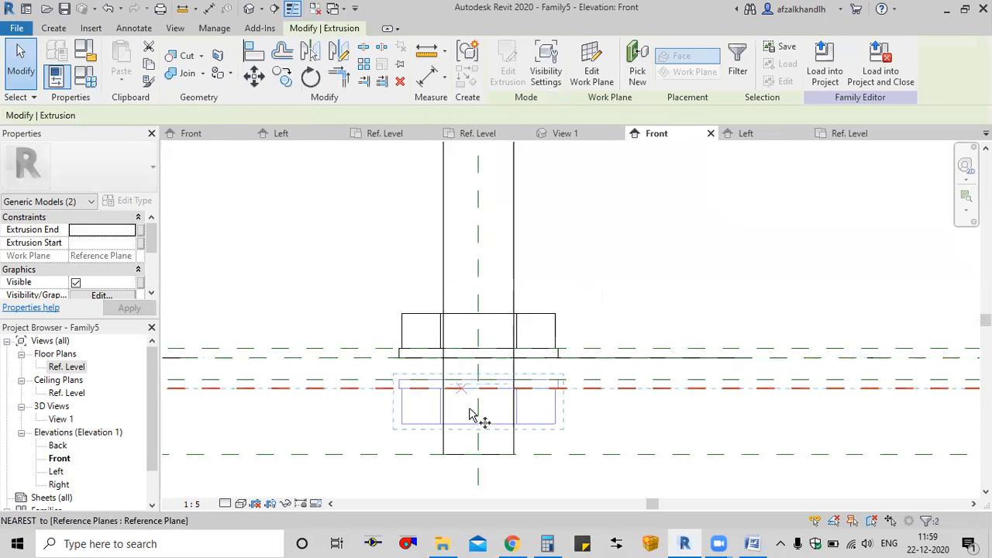
pyautogui.click(478, 409)
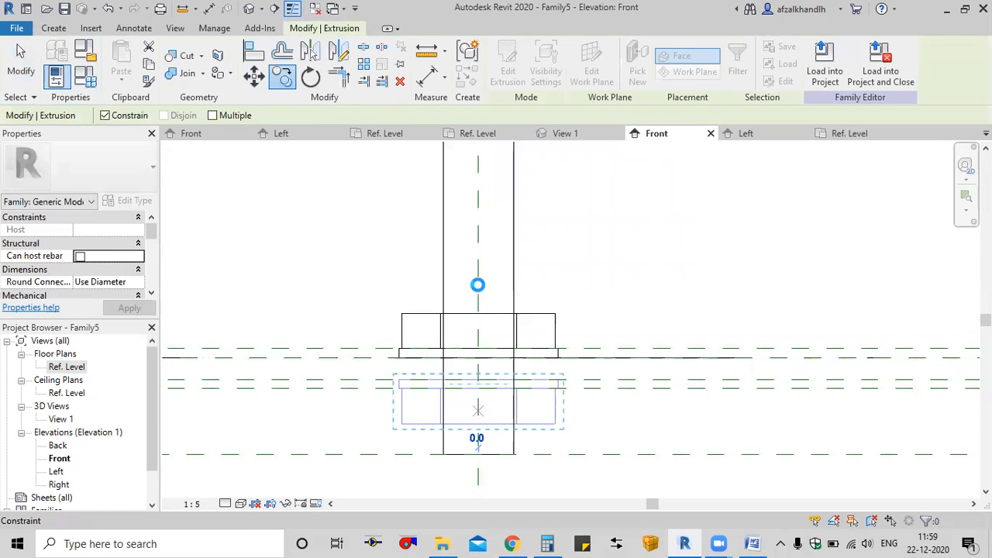
pyautogui.press('Escape')
# Set the work plane of the copied nut and washer to the reference plane at the rod's upper end
pyautogui.scroll(-3, 536, 285)
pyautogui.moveTo(544, 375); pyautogui.dragTo(529, 494, button='middle')
pyautogui.click(592, 71)
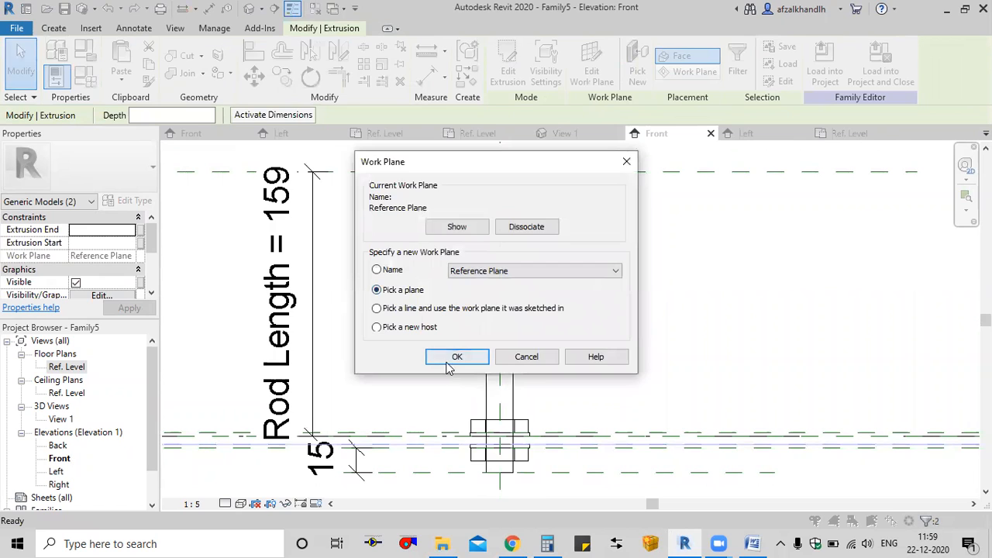
pyautogui.click(457, 357)
pyautogui.click(559, 170)
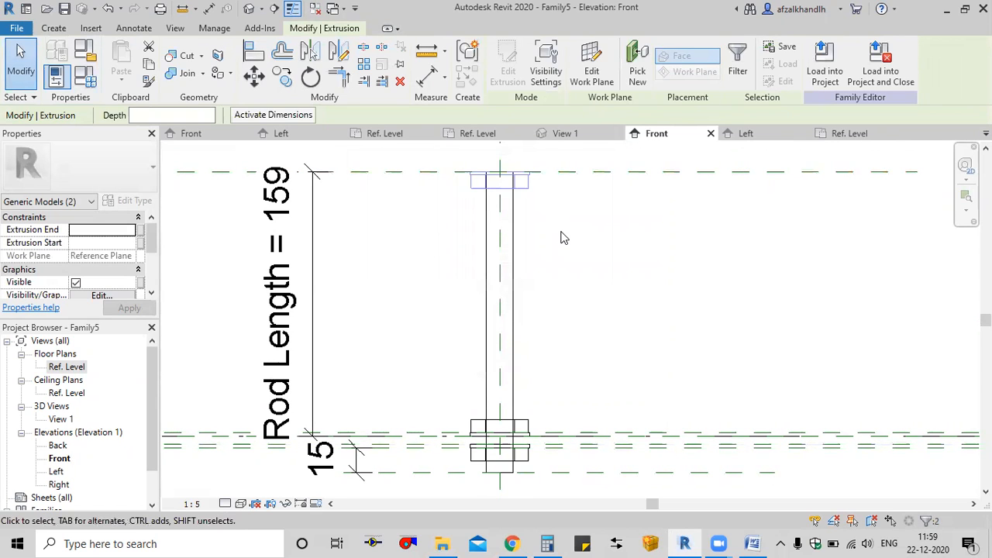
pyautogui.click(544, 258)
# Check the rod assembly in the 3D view and save the family as Rod with Nut & Bolt in the DUCT SUPPORT folder
pyautogui.click(570, 133)
pyautogui.scroll(-5, 508, 341)
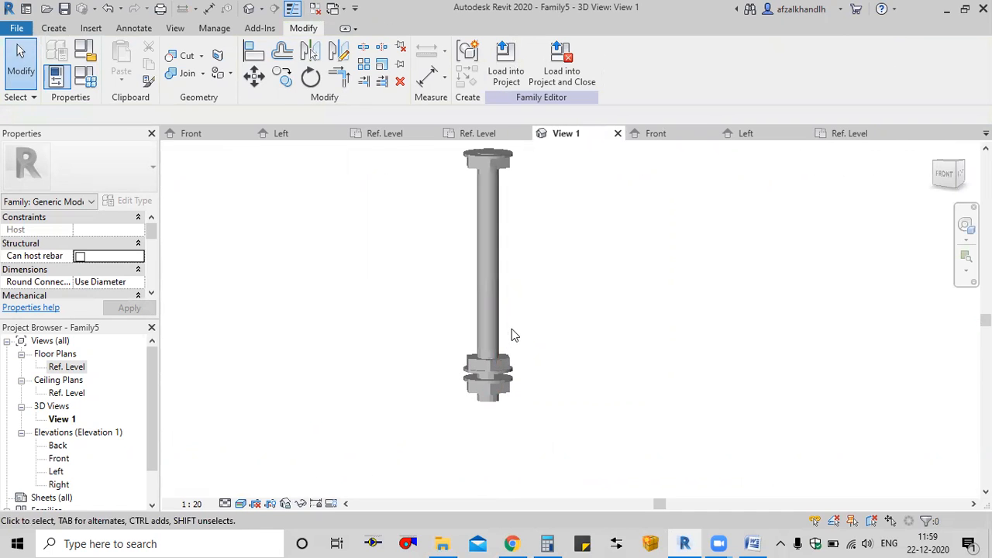
pyautogui.keyDown('shift'); pyautogui.moveTo(523, 341); pyautogui.dragTo(558, 430, button='middle'); pyautogui.keyUp('shift')
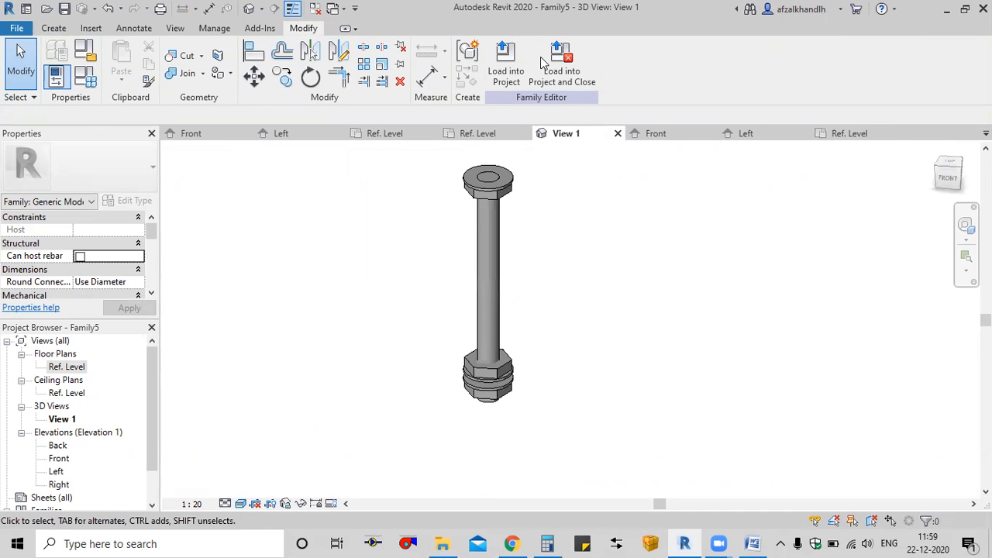
pyautogui.click(544, 64)
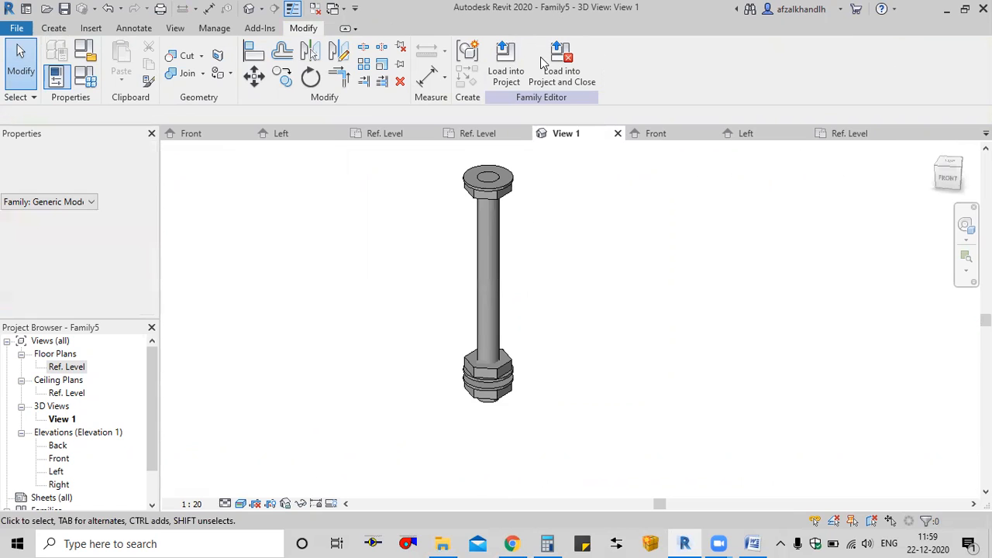
pyautogui.moveTo(523, 350)
pyautogui.mouseDown(button='middle')
pyautogui.moveTo(494, 359)
pyautogui.moveTo(514, 363)
pyautogui.mouseUp(button='middle')
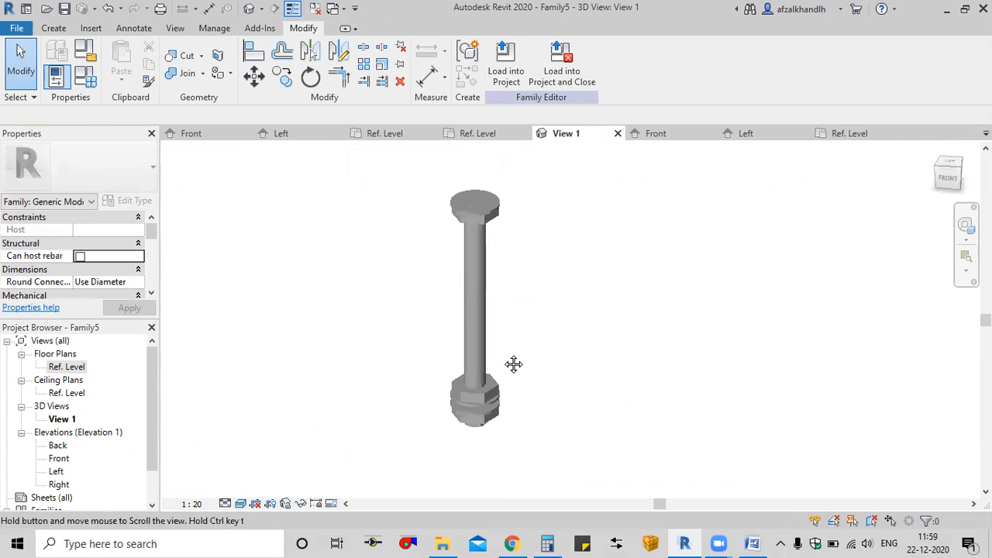
pyautogui.click(64, 10)
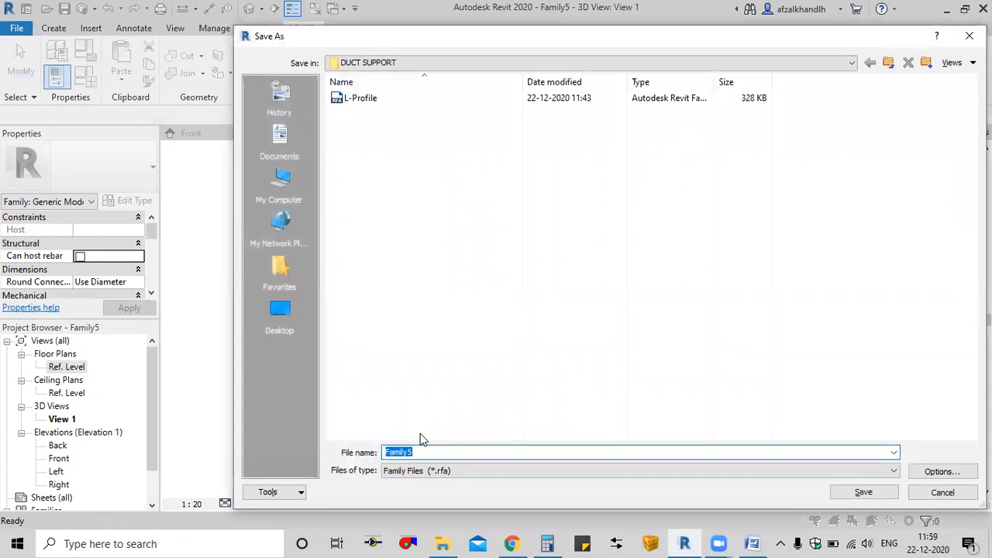
pyautogui.write('Rod with Nut & Bolt')
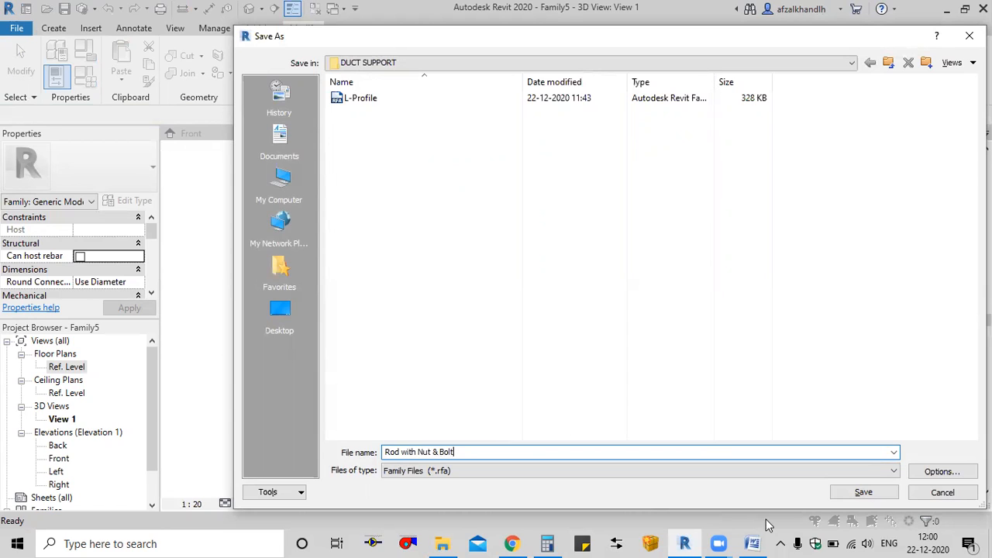
pyautogui.click(873, 497)
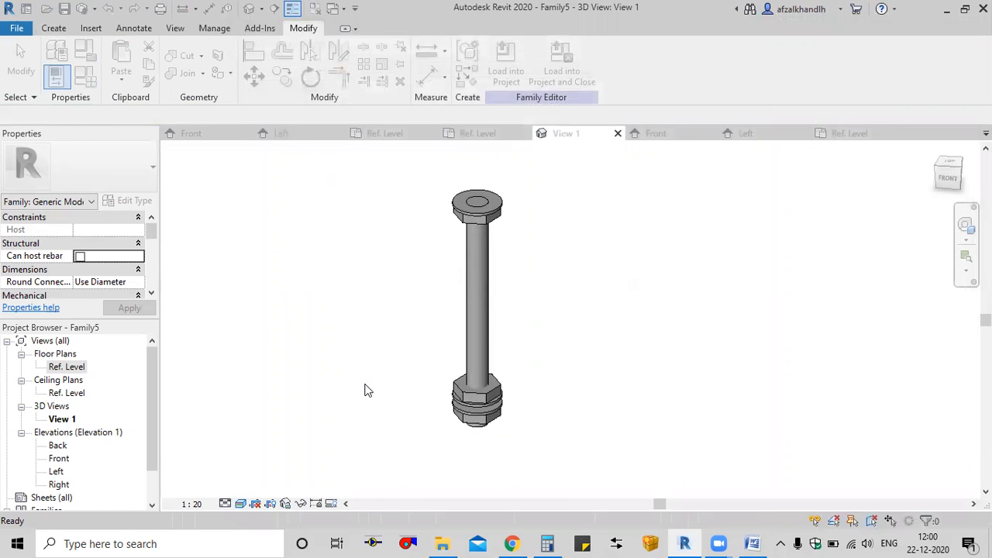
# Make the family work plane-based in its family properties
pyautogui.scroll(-3, 103, 269)
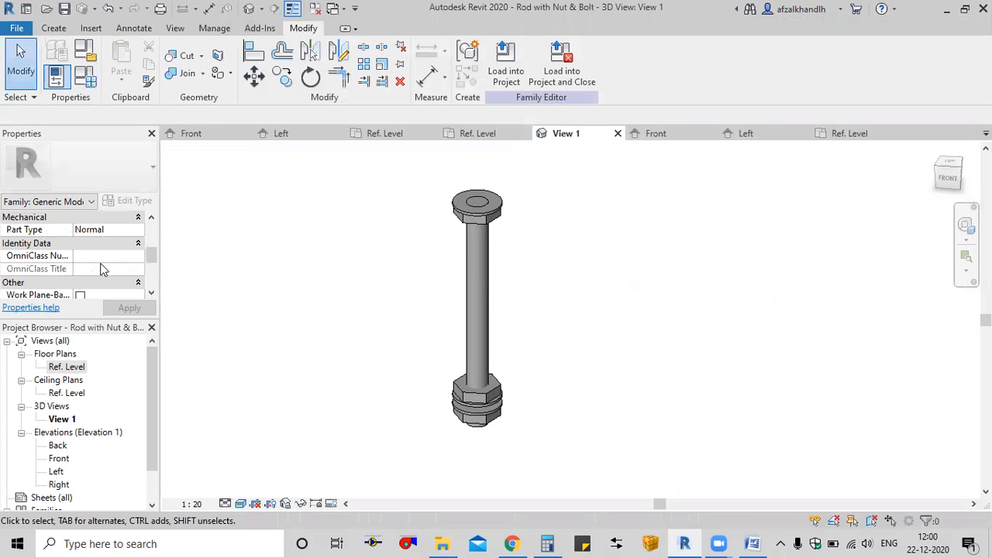
pyautogui.scroll(-1, 103, 268)
pyautogui.click(80, 270)
pyautogui.click(130, 307)
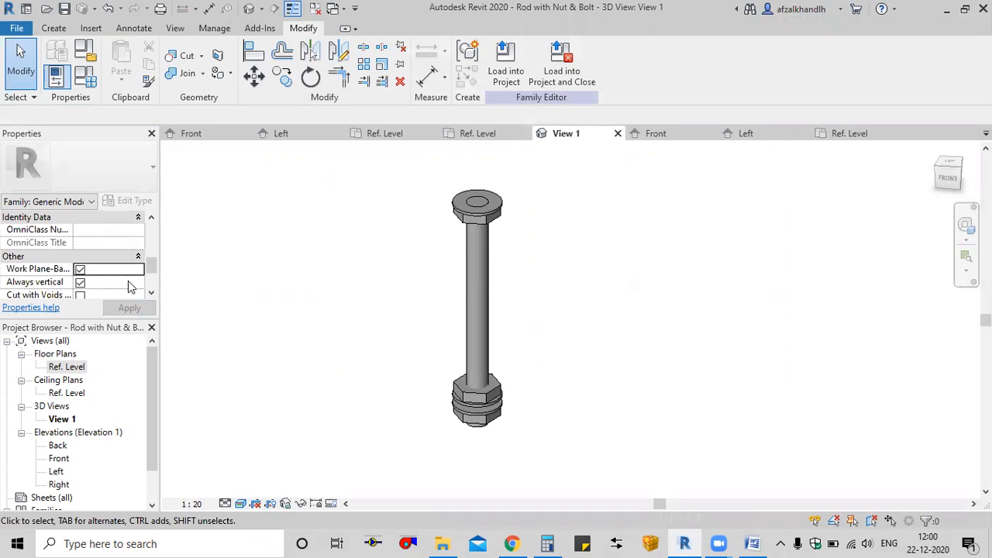
pyautogui.scroll(-1, 131, 287)
pyautogui.scroll(-2, 501, 318)
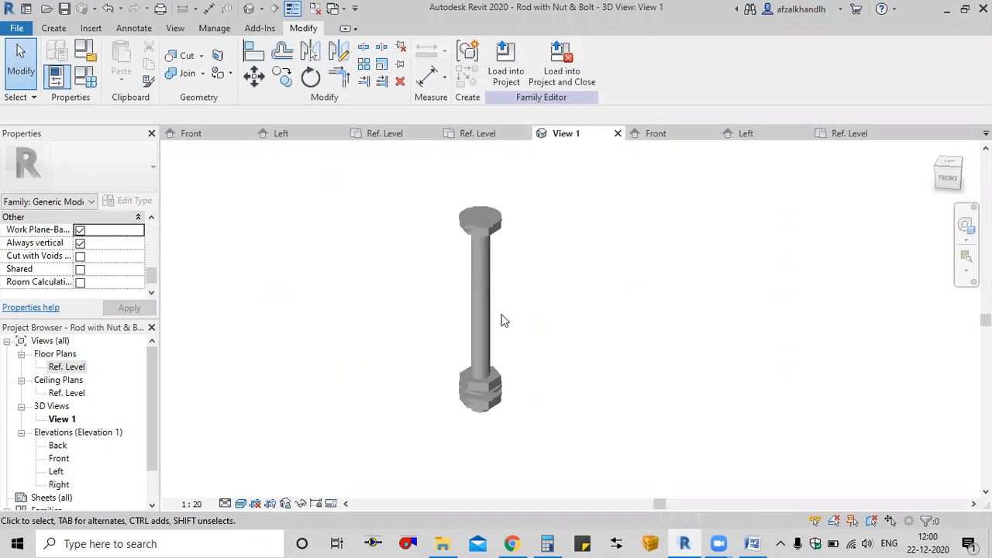
# Load the rod family into Family3 and place one instance on the Ref. Level work plane beside the profile's left end
pyautogui.click(502, 71)
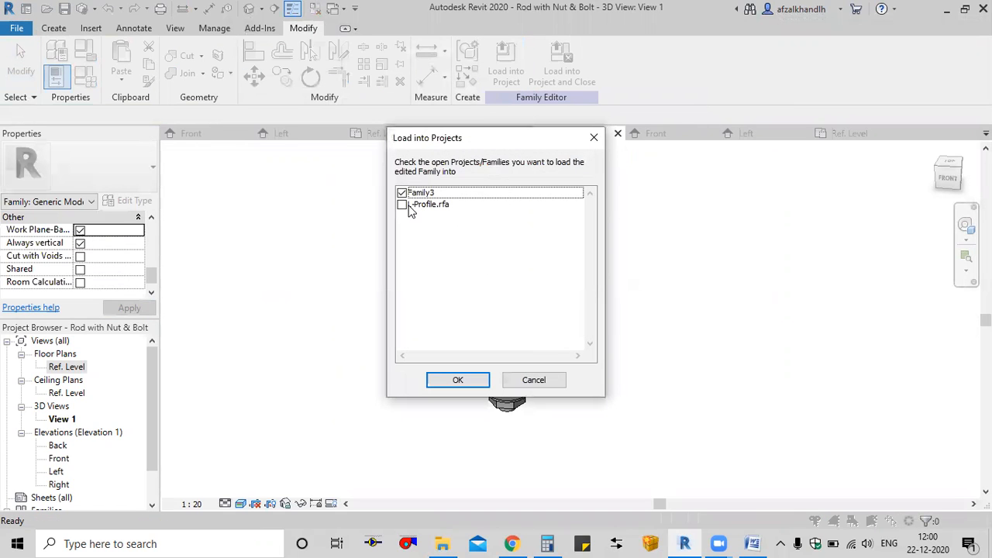
pyautogui.click(470, 379)
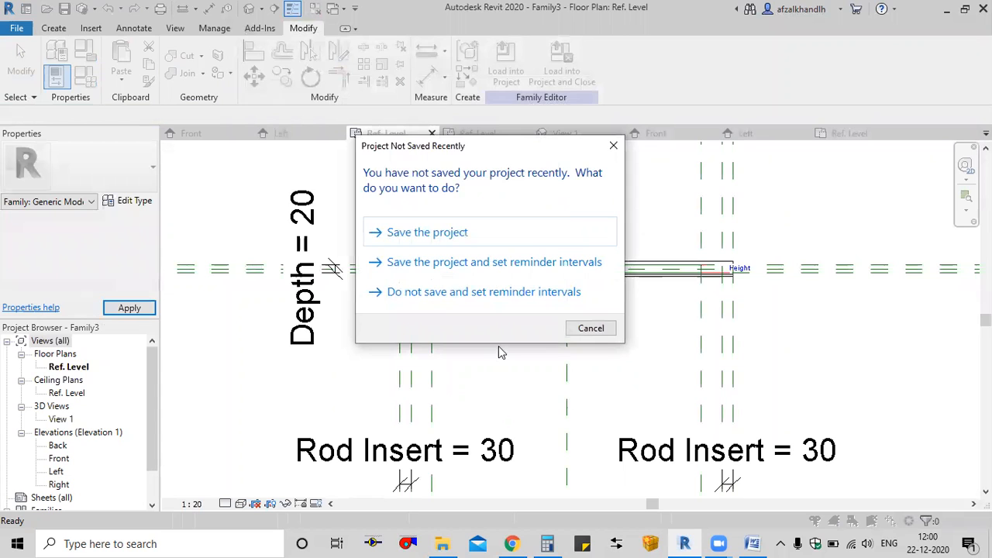
pyautogui.click(589, 329)
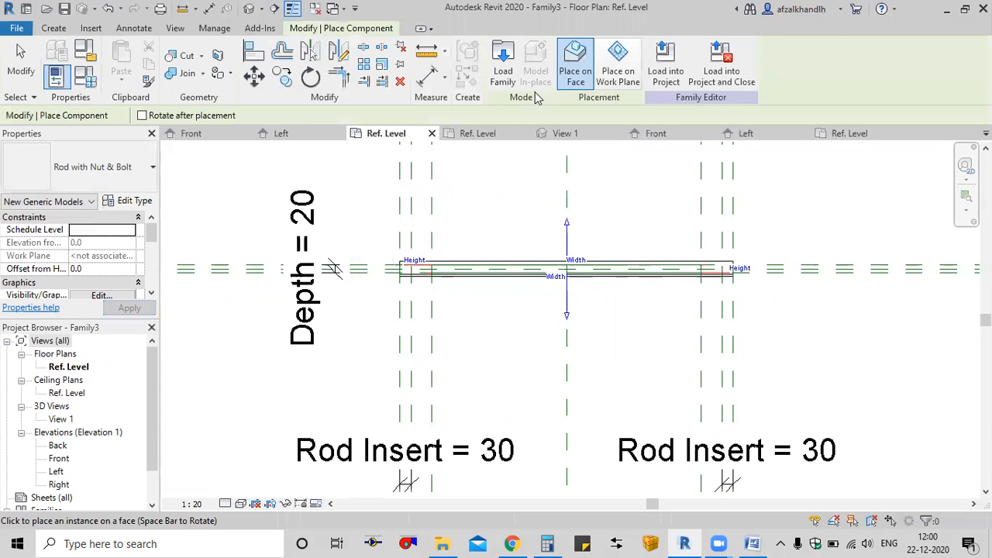
pyautogui.click(378, 246)
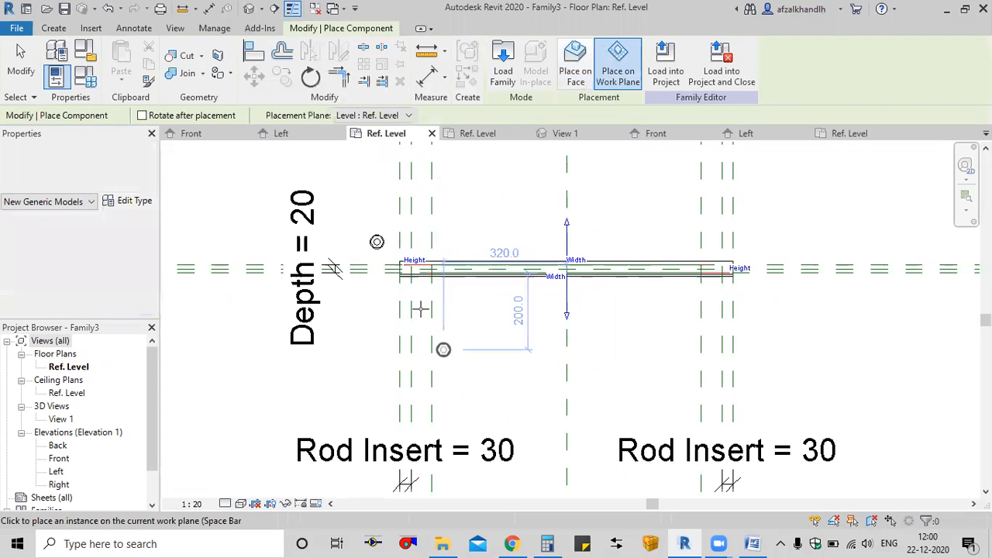
pyautogui.press('Escape')
# Copy the placed rod instance horizontally about 715 mm toward the profile's right end
pyautogui.scroll(5, 380, 244)
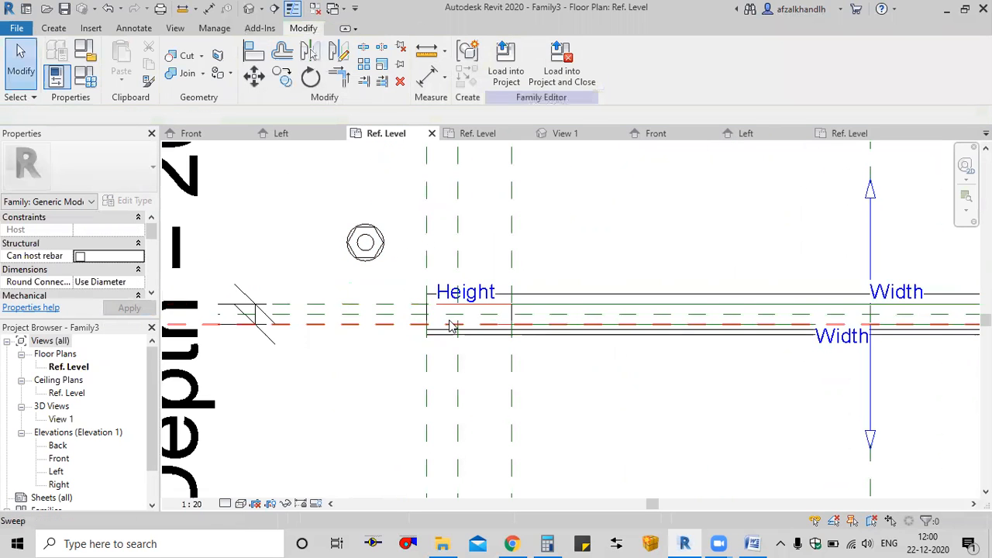
pyautogui.scroll(3, 449, 324)
pyautogui.scroll(-3, 461, 316)
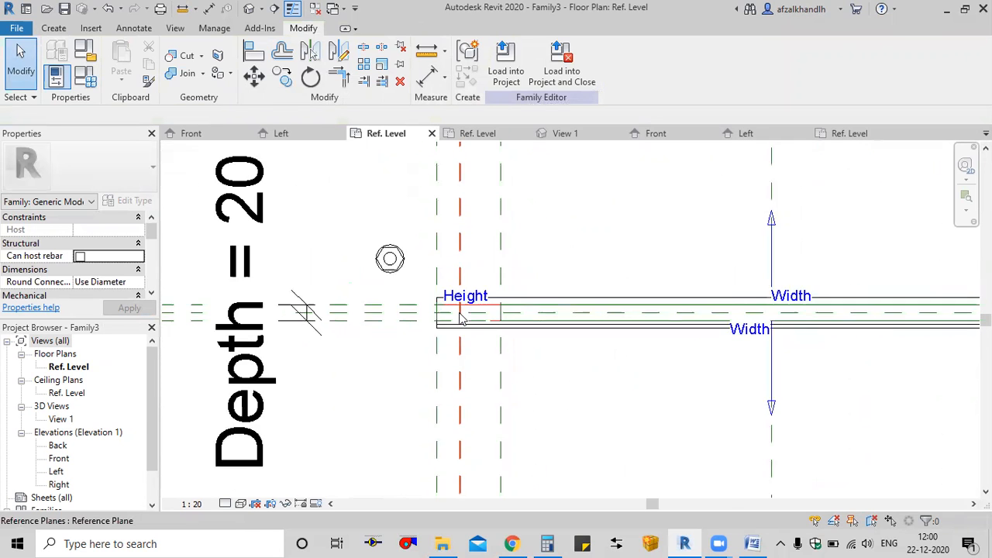
pyautogui.click(379, 283)
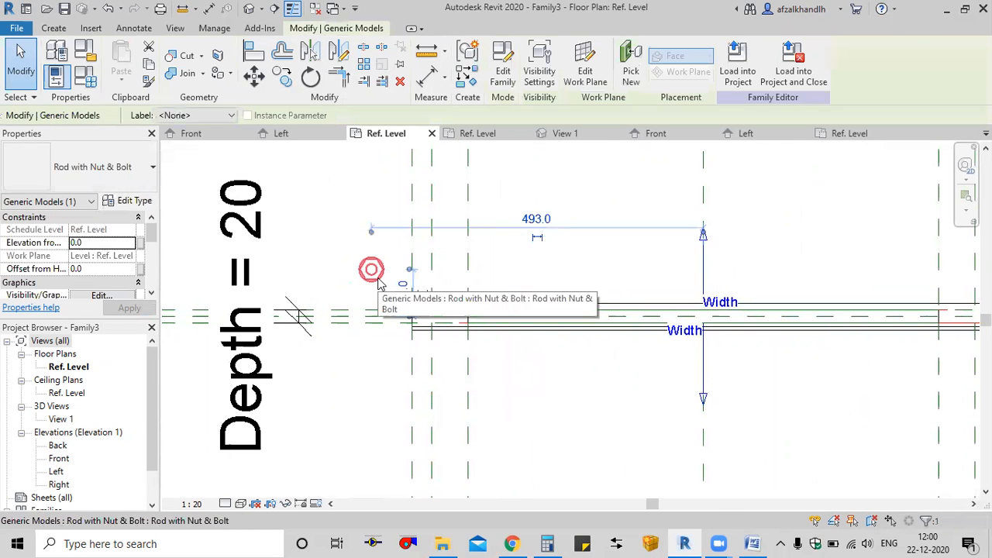
pyautogui.press('m')
pyautogui.press('v')
pyautogui.click(372, 269)
pyautogui.scroll(-2, 565, 271)
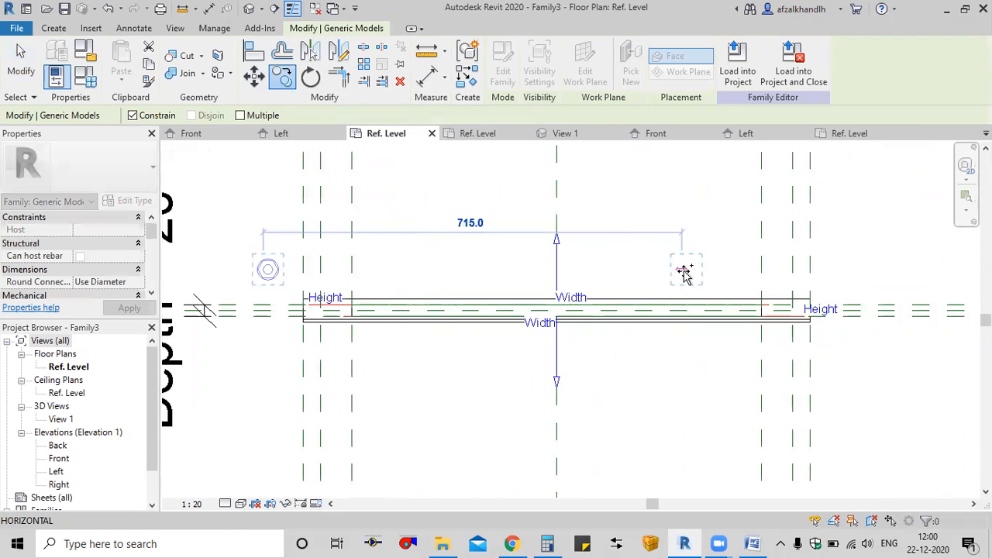
pyautogui.click(682, 269)
pyautogui.press('Escape')
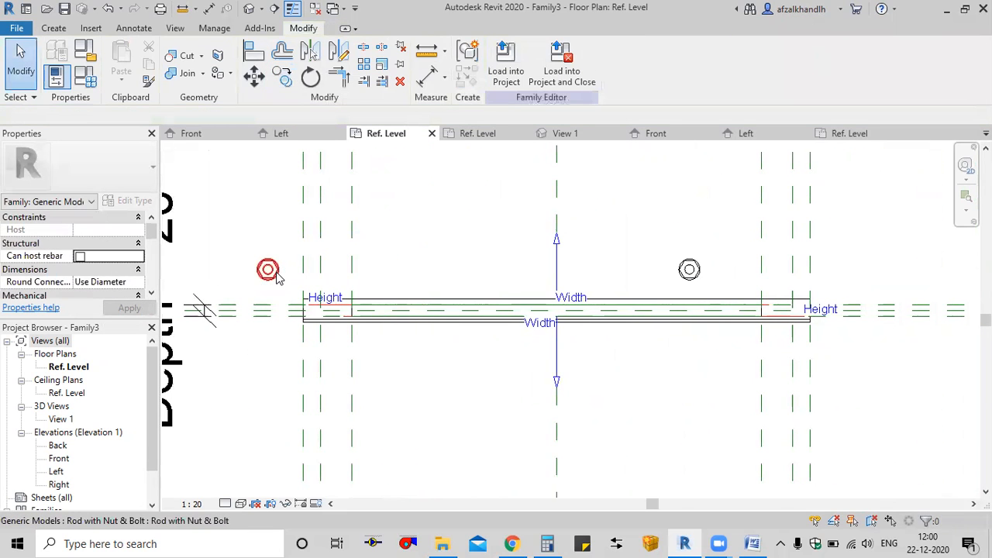
# Align the left rod instance to the left Rod Insert reference plane and the Center (Front/Back) plane, locking the alignments
pyautogui.click(272, 272)
pyautogui.click(254, 50)
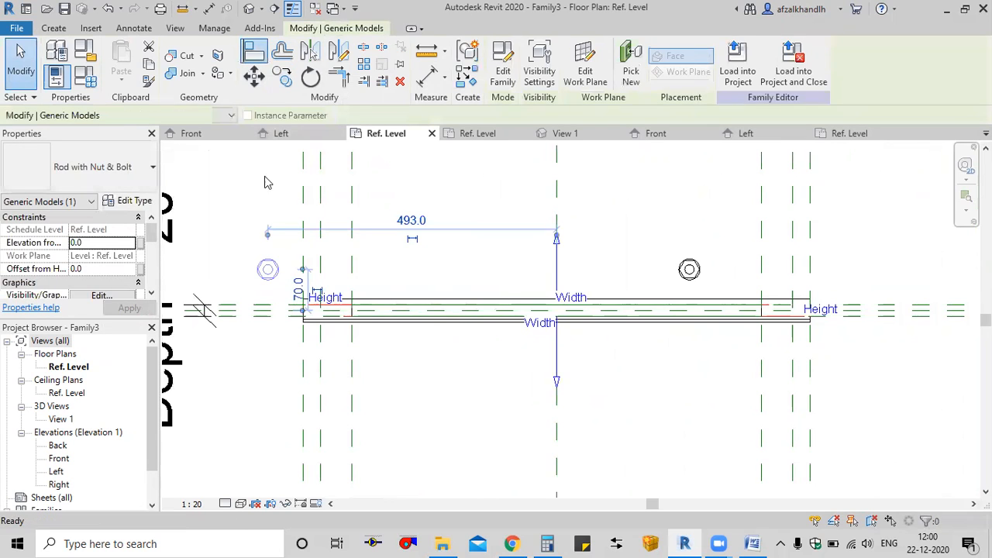
pyautogui.scroll(2, 283, 292)
pyautogui.click(342, 259)
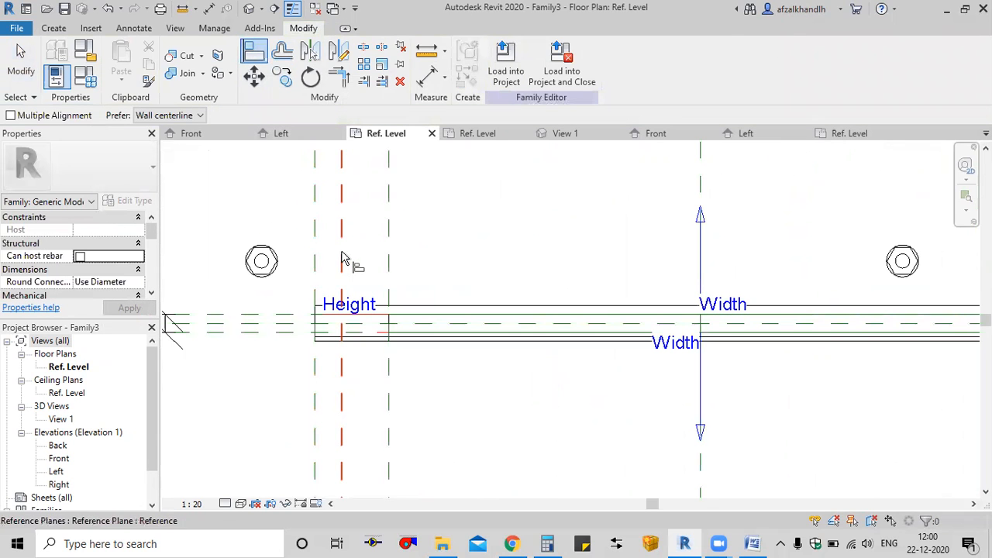
pyautogui.scroll(2, 261, 264)
pyautogui.click(262, 265)
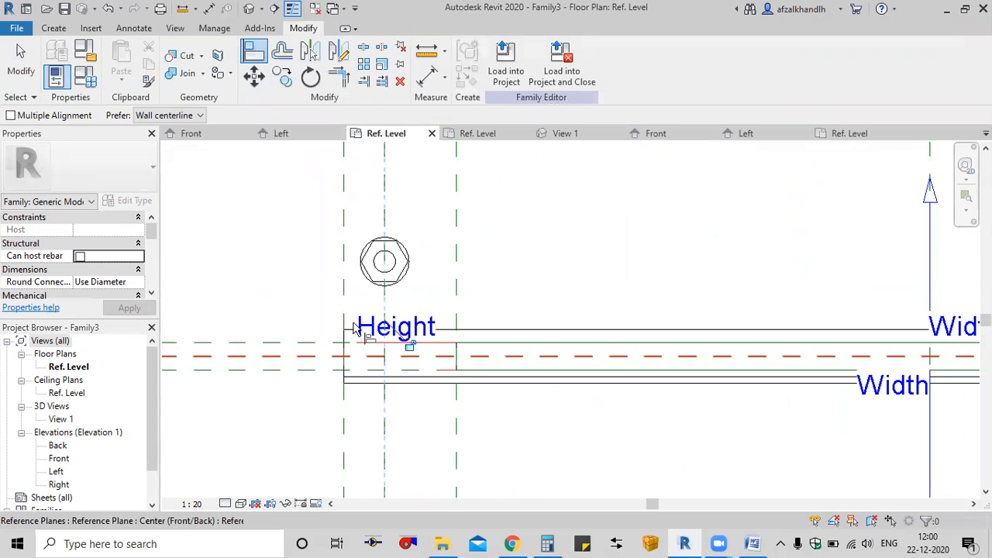
pyautogui.click(277, 357)
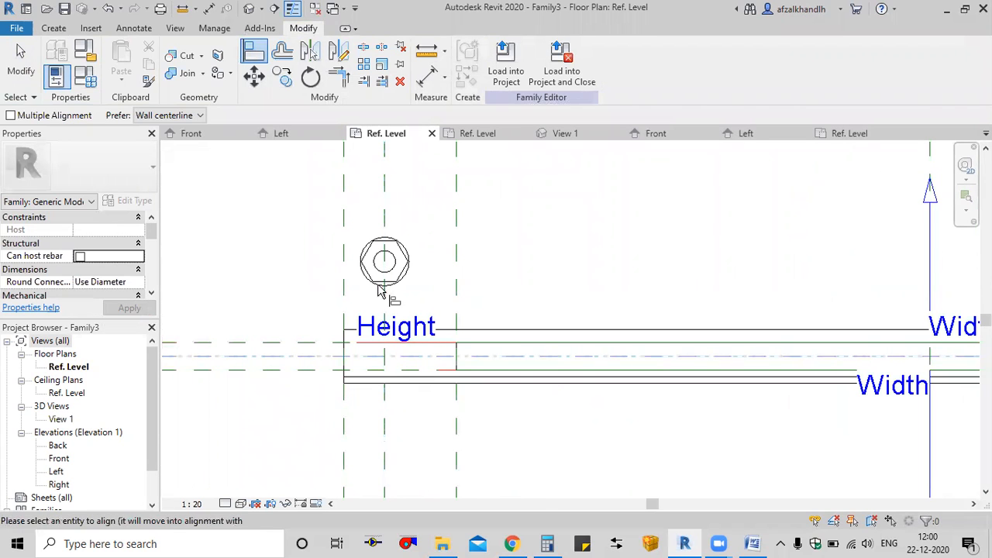
pyautogui.click(386, 268)
pyautogui.click(545, 381)
# Align the right rod instance to the right Rod Insert reference plane and the Center (Front/Back) plane, locking the alignments
pyautogui.scroll(-2, 561, 386)
pyautogui.moveTo(598, 425); pyautogui.dragTo(8, 445, button='middle')
pyautogui.moveTo(481, 443); pyautogui.dragTo(492, 397, button='middle')
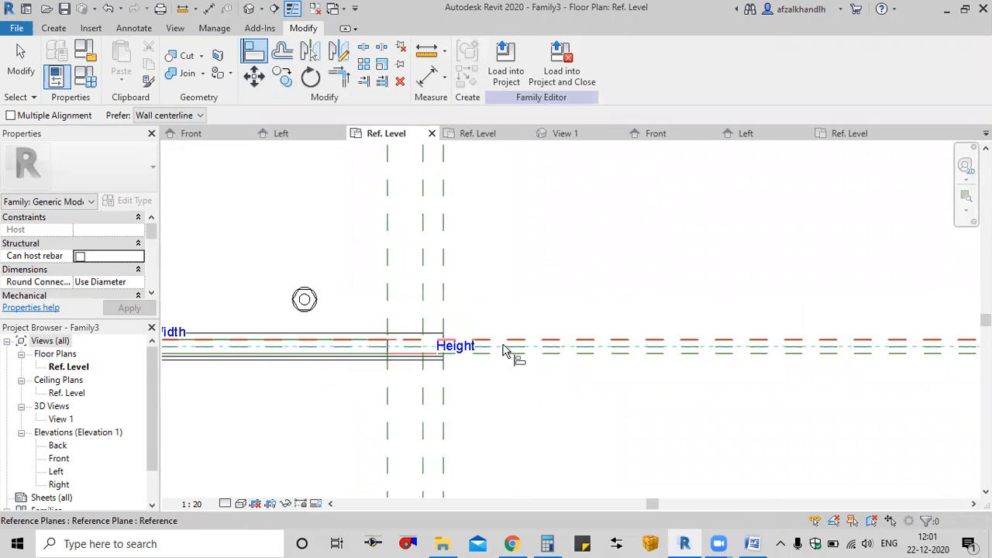
pyautogui.click(424, 297)
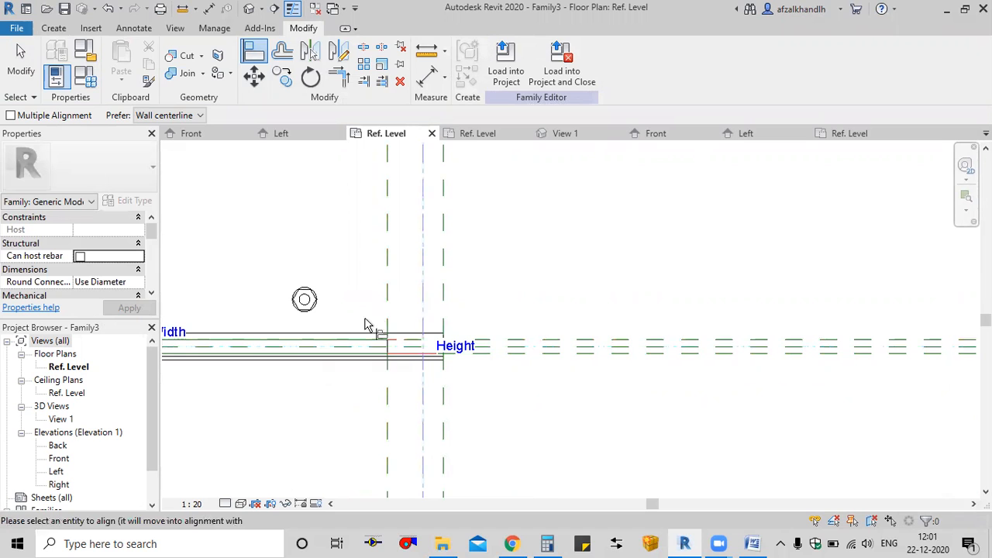
pyautogui.click(317, 317)
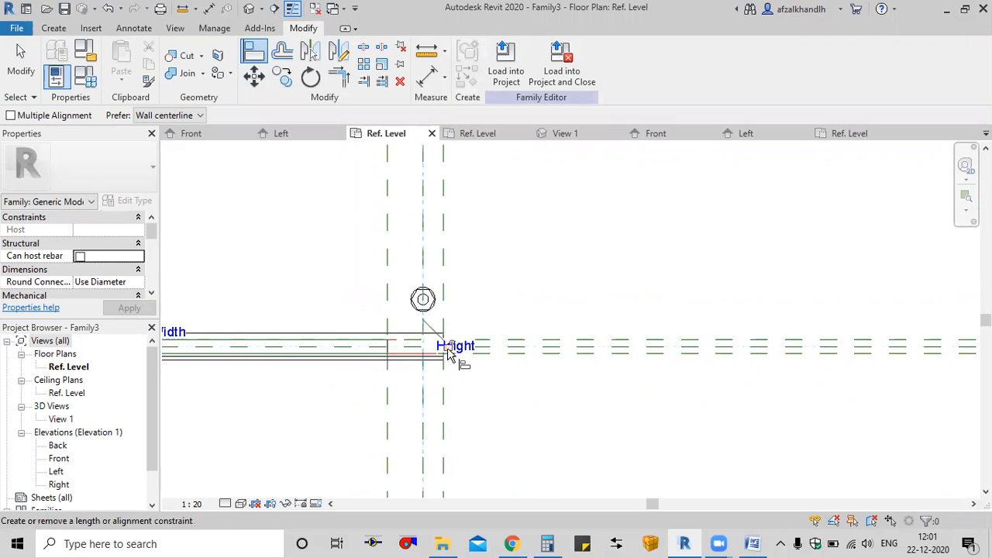
pyautogui.scroll(4, 373, 353)
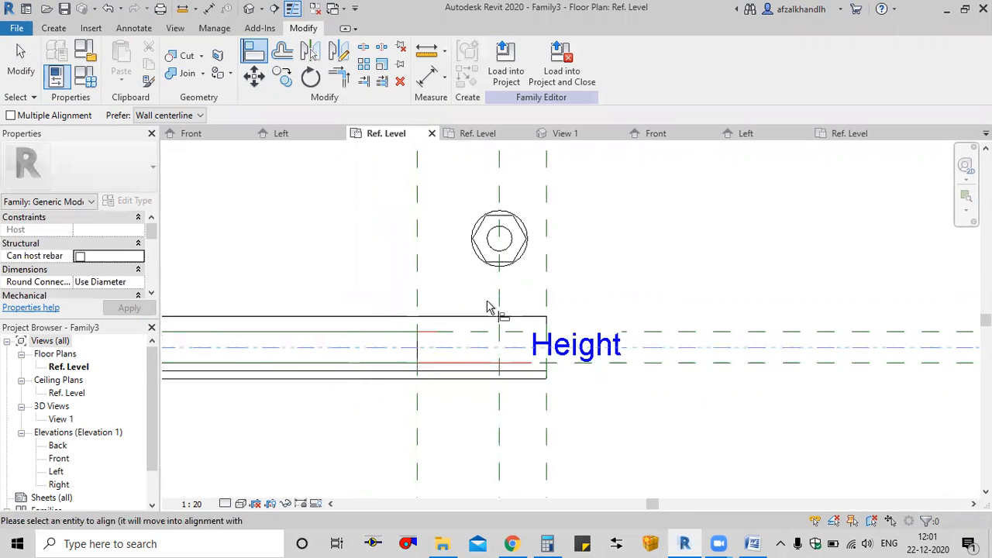
pyautogui.click(505, 243)
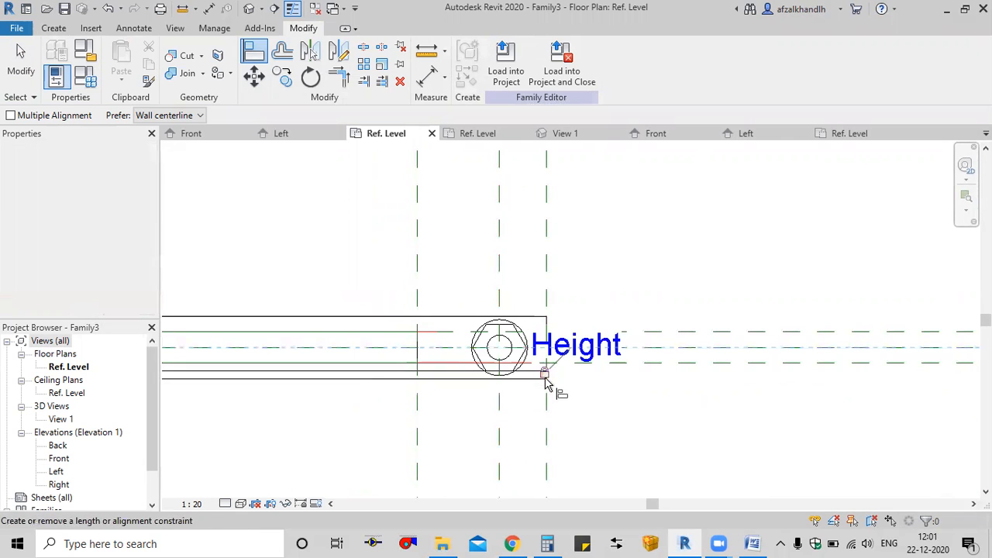
# Check both rod positions in plan and open Family3's 3D view, View 1
pyautogui.scroll(-6, 561, 329)
pyautogui.moveTo(537, 388); pyautogui.dragTo(603, 404, button='middle')
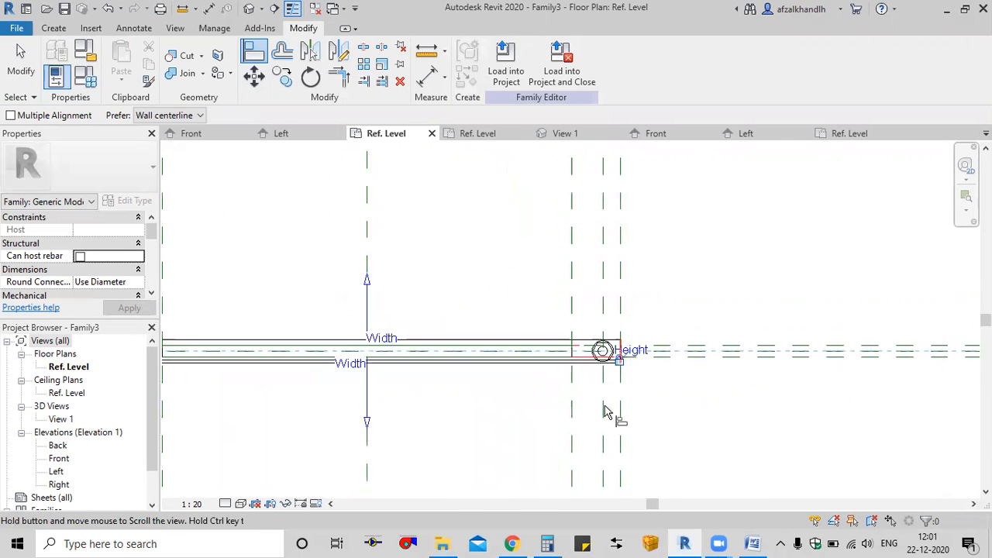
pyautogui.scroll(-1, 543, 155)
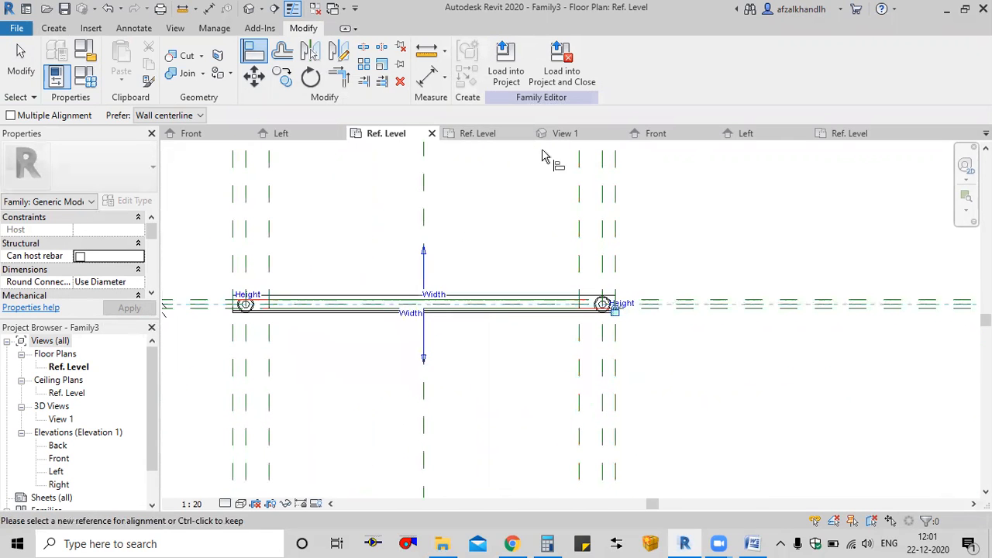
pyautogui.doubleClick(62, 419)
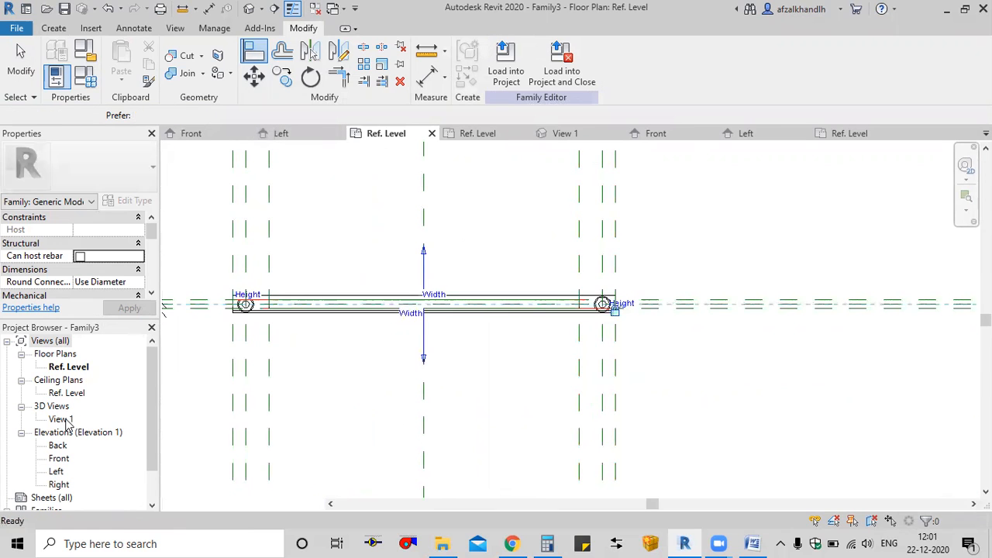
# In the Front elevation, move both rod instances' work plane to the horizontal reference plane at the duct's bottom edge
pyautogui.click(418, 424)
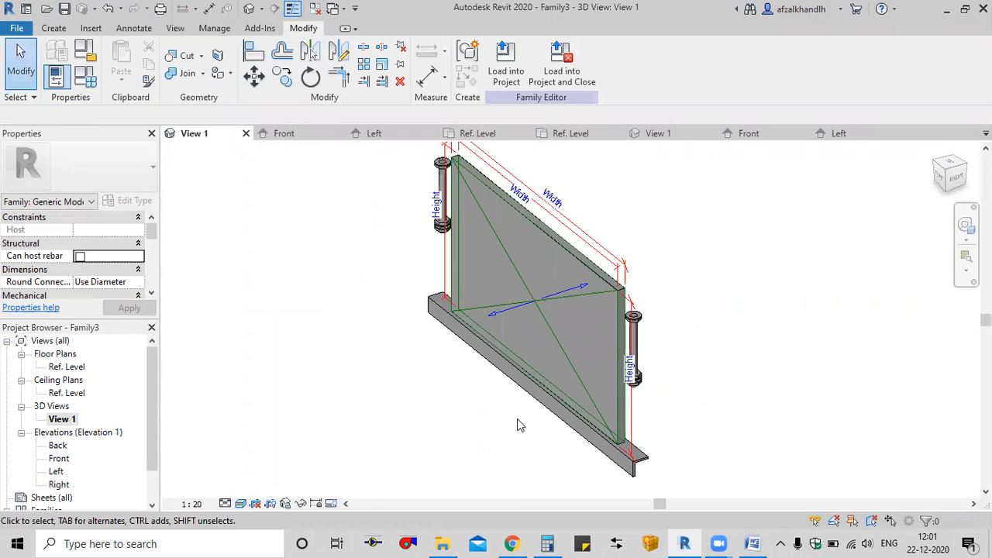
pyautogui.keyDown('shift'); pyautogui.moveTo(517, 442); pyautogui.dragTo(586, 421, button='middle'); pyautogui.keyUp('shift')
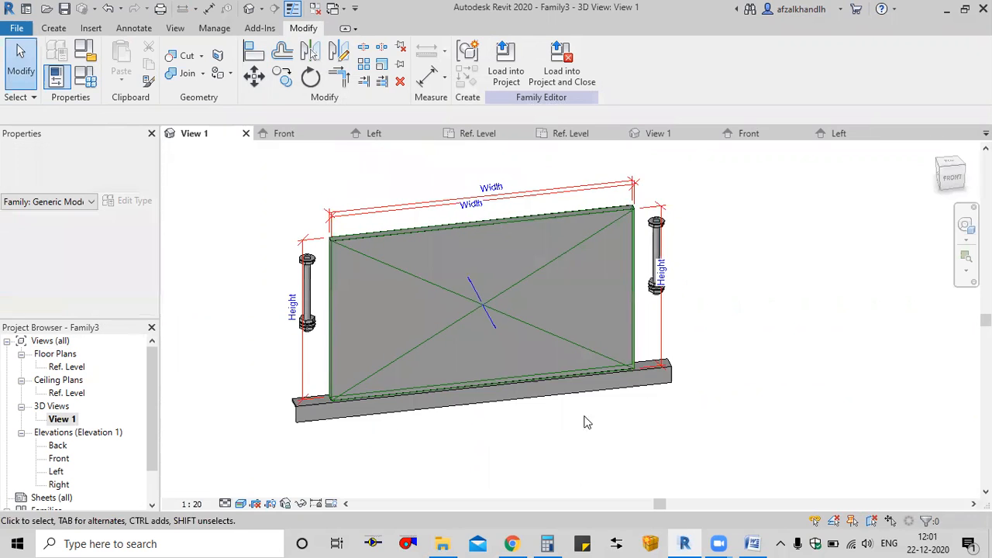
pyautogui.scroll(4, 346, 379)
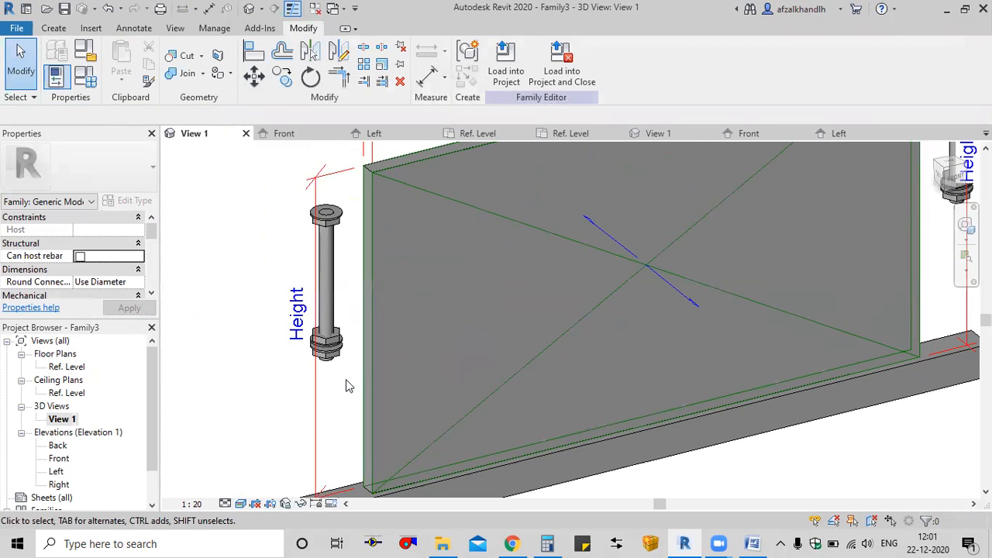
pyautogui.scroll(-4, 346, 368)
pyautogui.scroll(-2, 346, 359)
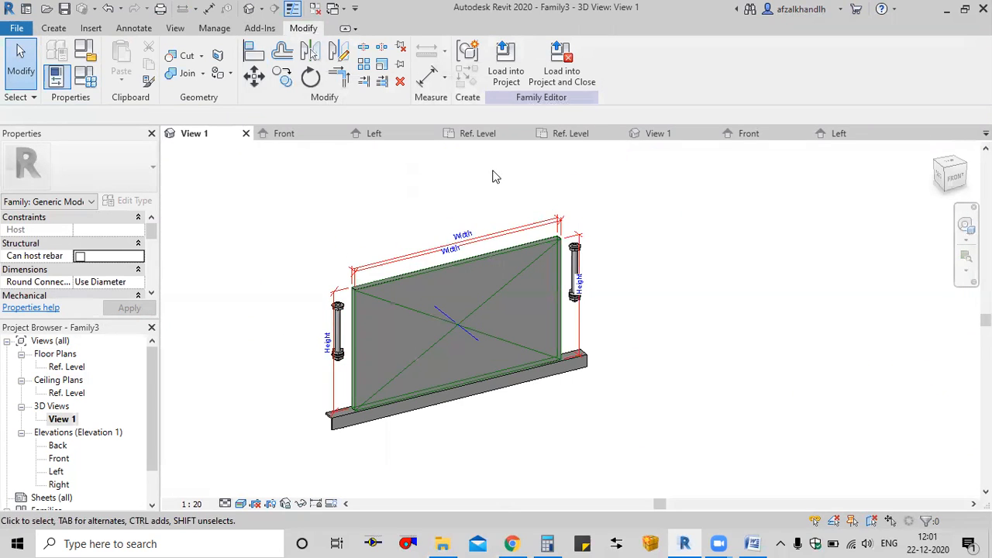
pyautogui.click(311, 141)
pyautogui.scroll(2, 393, 295)
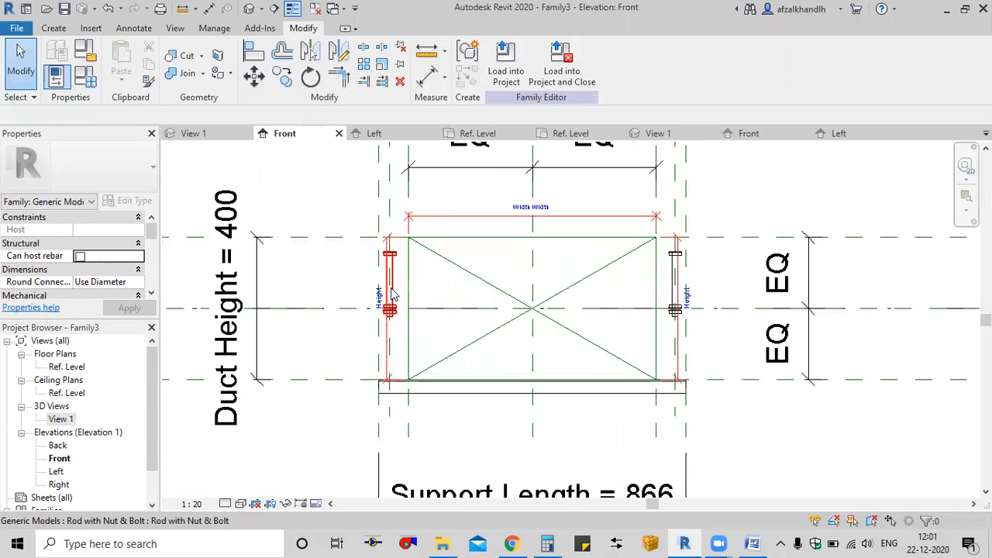
pyautogui.click(392, 295)
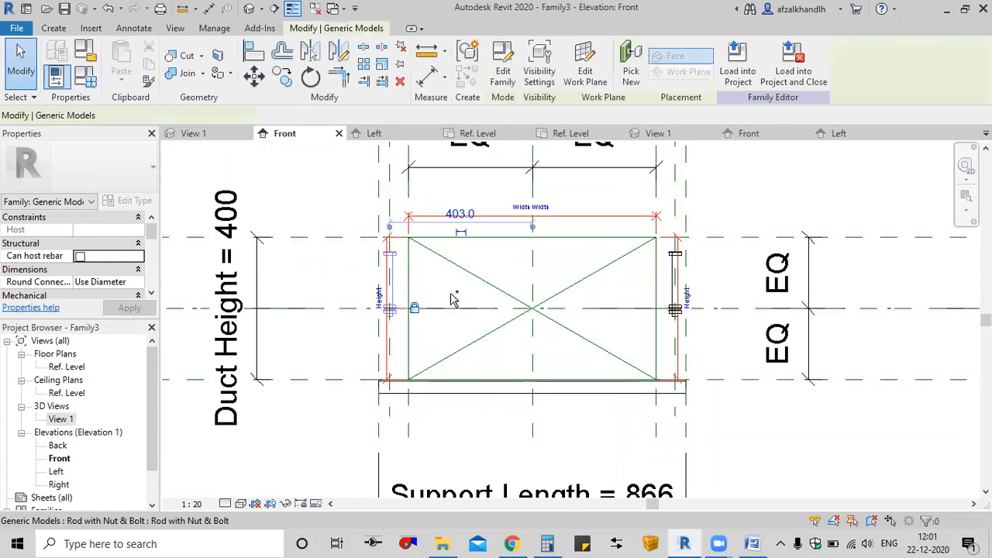
pyautogui.keyDown('ctrl'); pyautogui.click(677, 280); pyautogui.keyUp('ctrl')
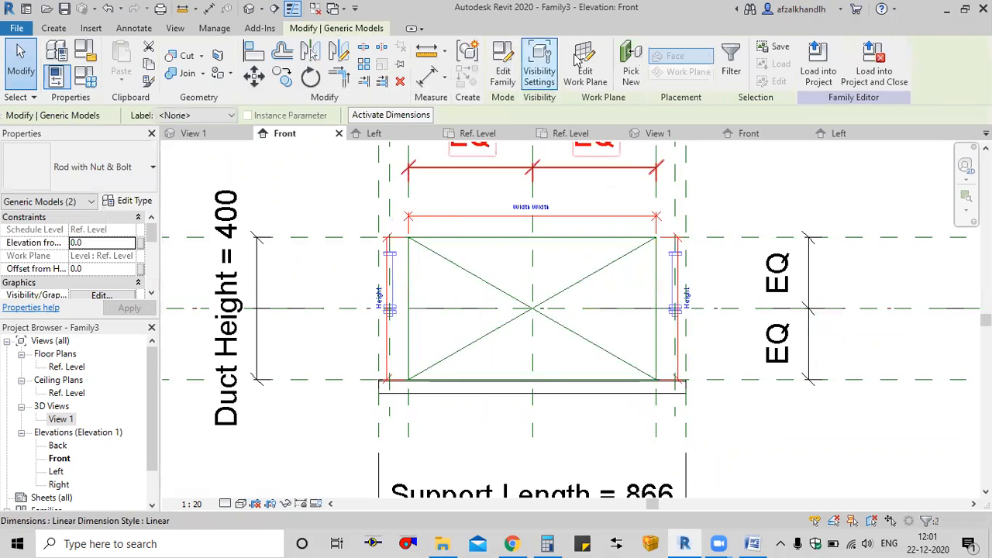
pyautogui.click(603, 69)
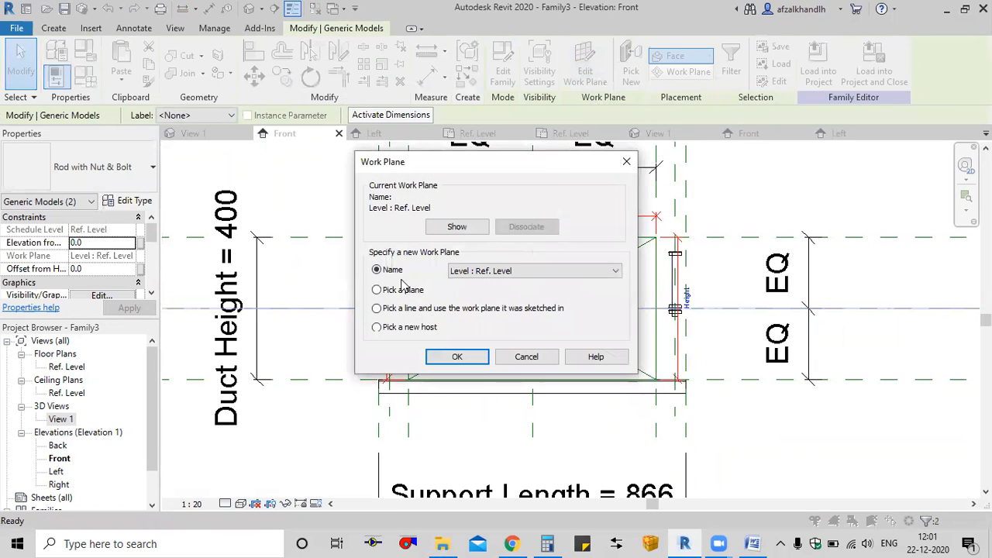
pyautogui.click(397, 291)
pyautogui.click(456, 356)
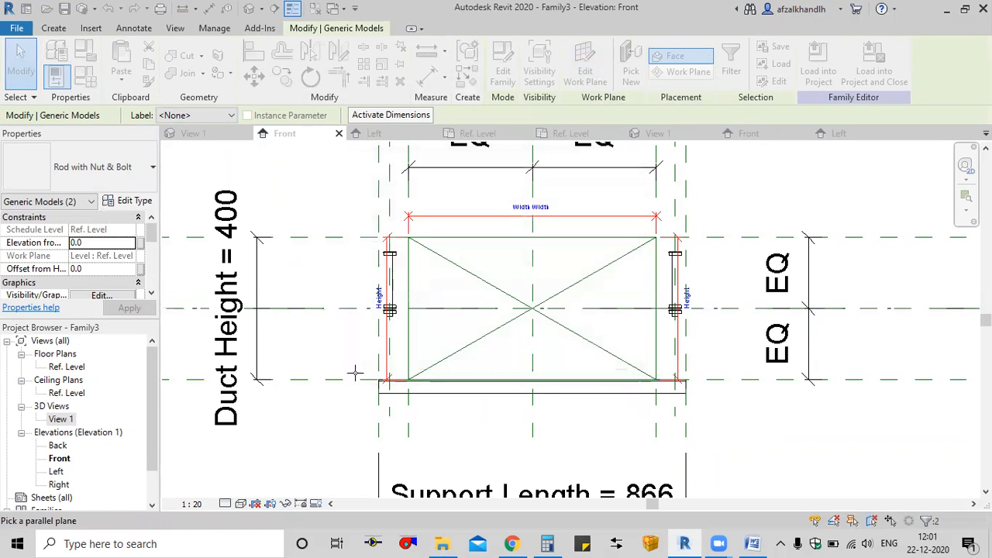
pyautogui.click(346, 378)
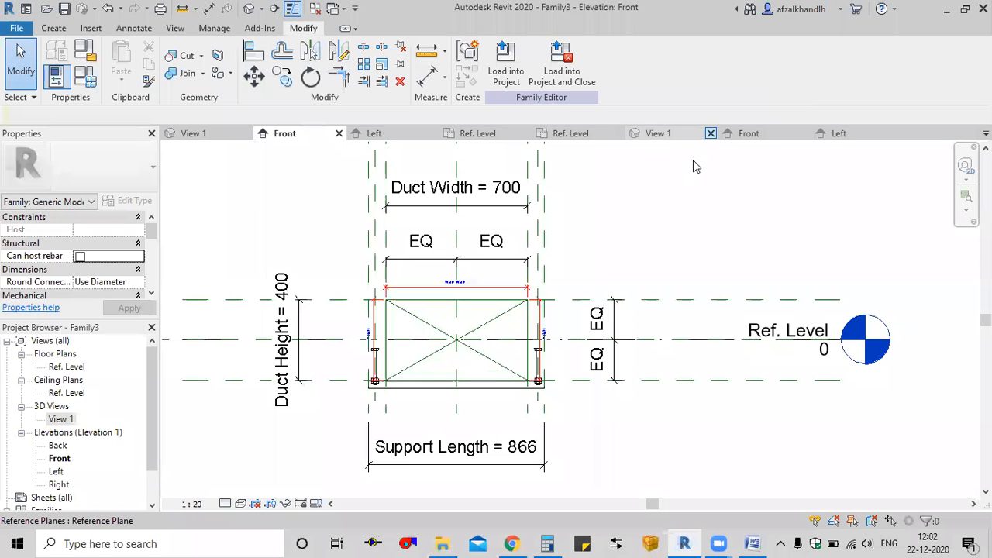
# Set the Rod Length of both rod instances to 500 in the 3D view
pyautogui.click(200, 136)
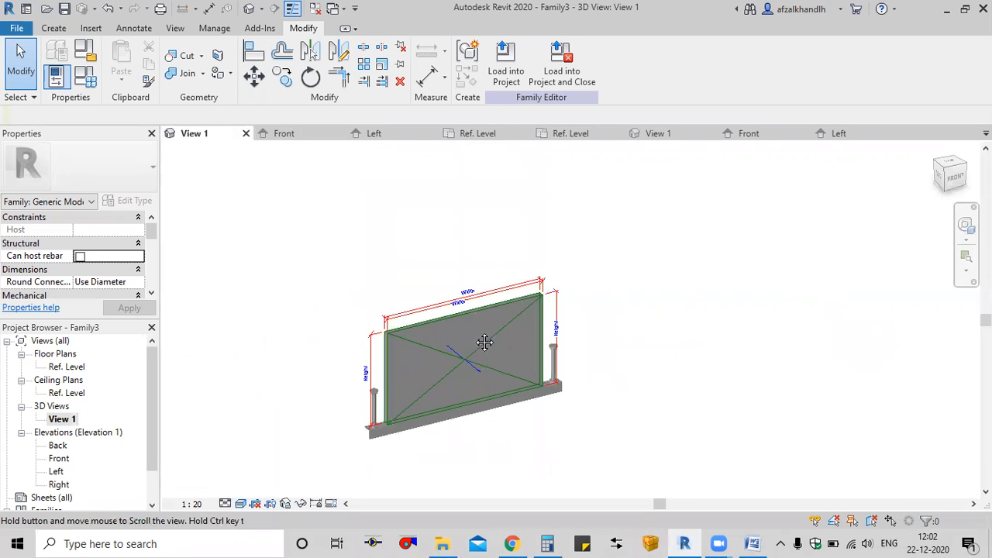
pyautogui.moveTo(491, 406); pyautogui.dragTo(485, 325, button='middle')
pyautogui.scroll(4, 485, 324)
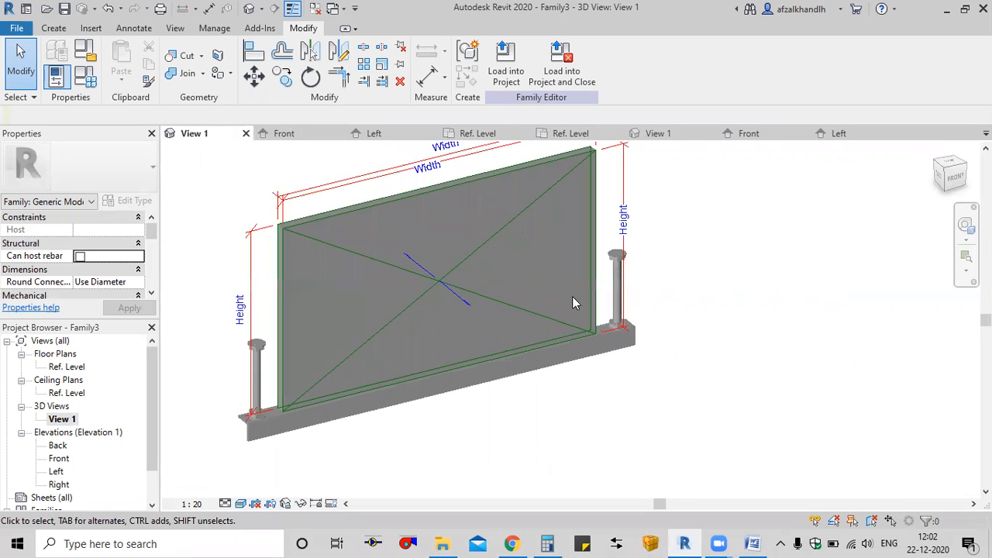
pyautogui.click(617, 262)
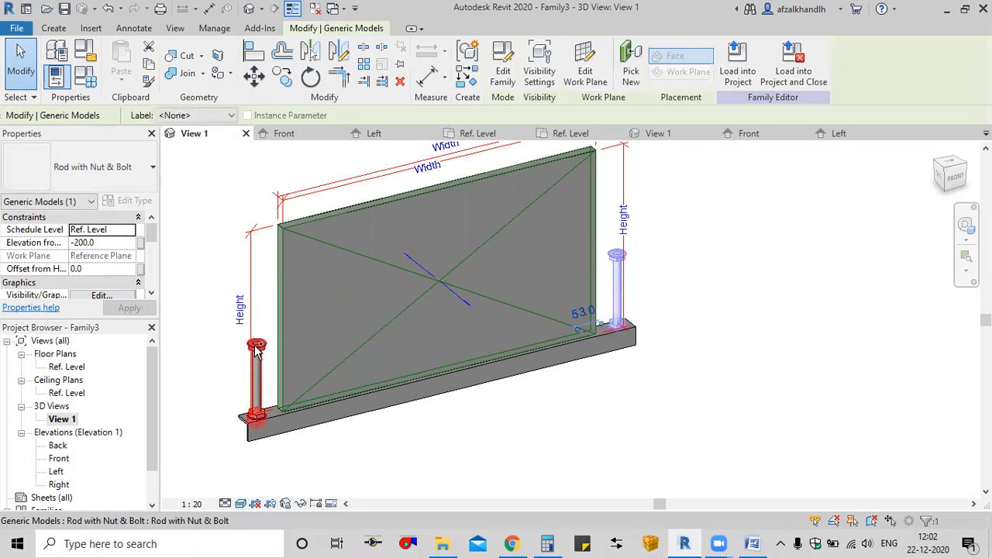
pyautogui.scroll(-5, 354, 341)
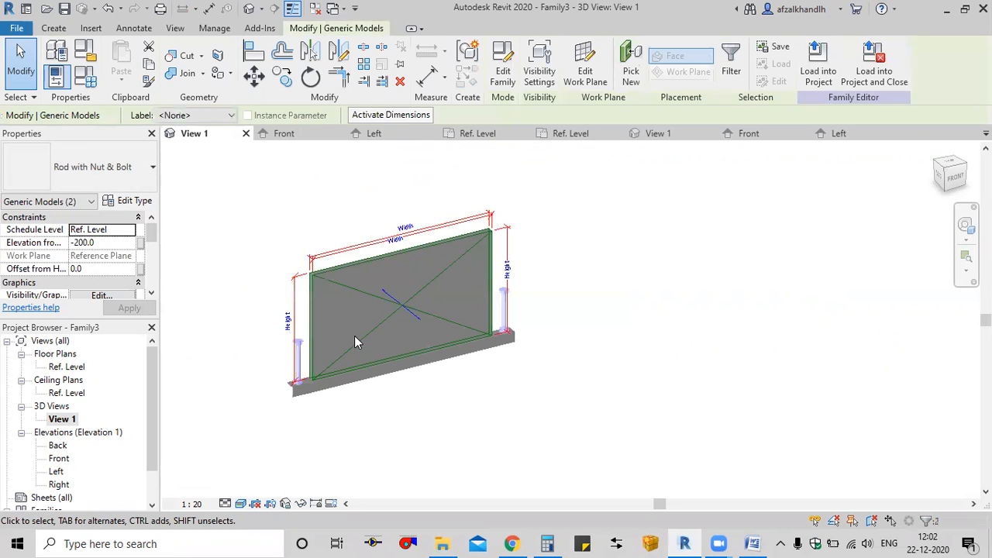
pyautogui.scroll(-3, 77, 287)
pyautogui.click(99, 256)
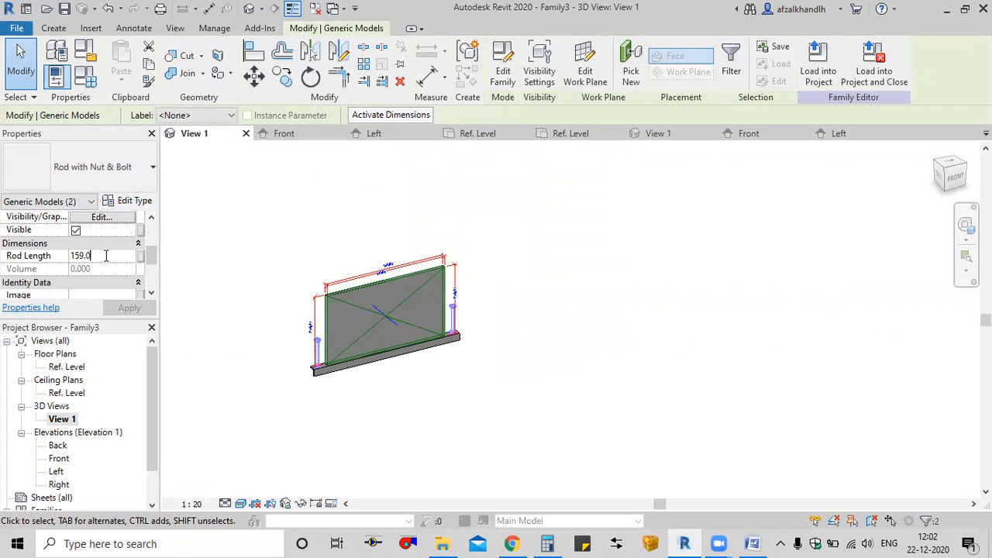
pyautogui.write('500')
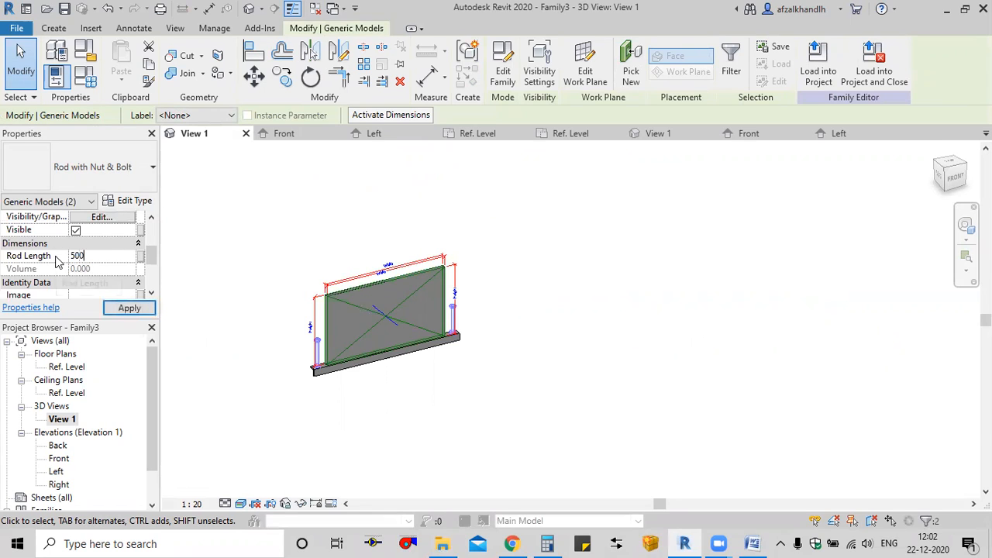
pyautogui.moveTo(250, 300)
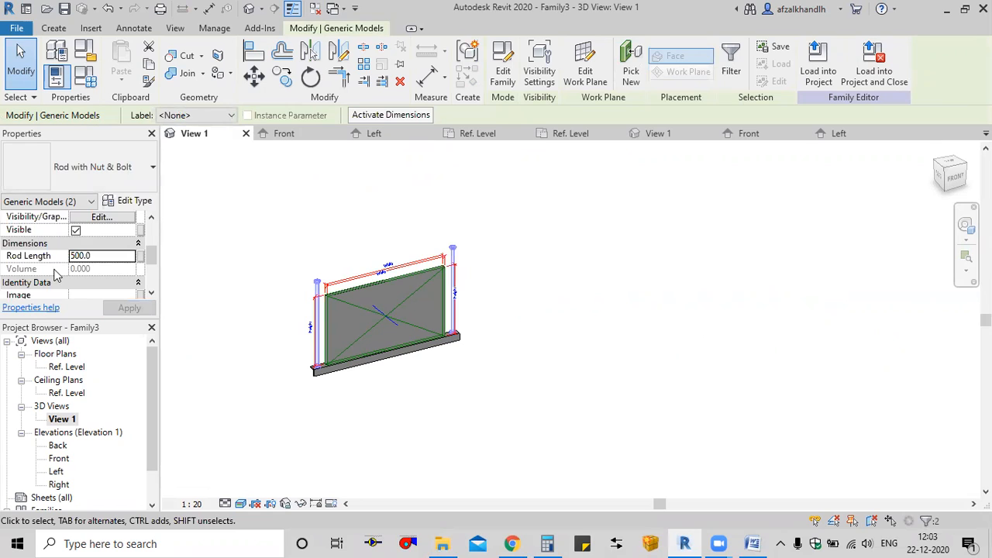
# Set the Rod Length of both rod instances to 700 and clear the selection
pyautogui.click(101, 257)
pyautogui.write('700')
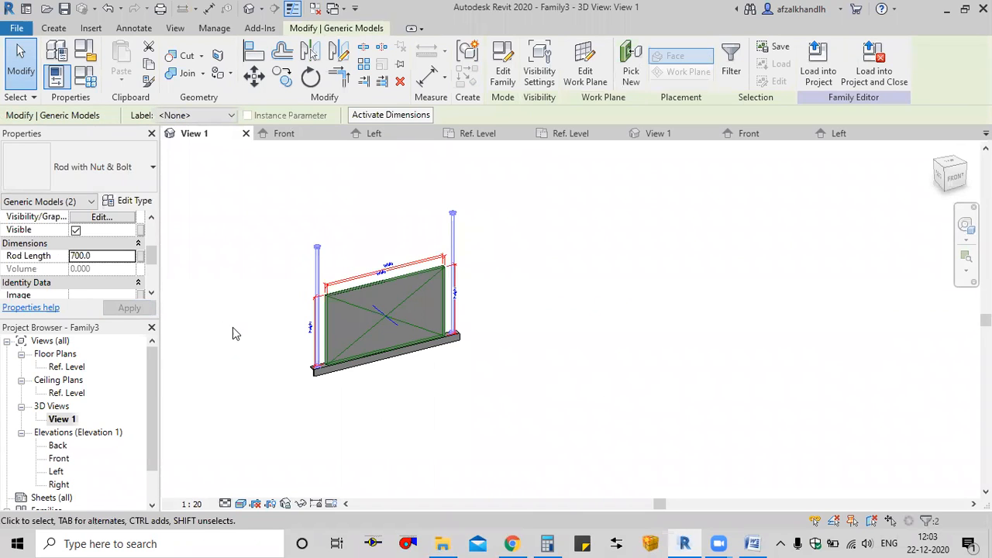
pyautogui.moveTo(241, 331); pyautogui.dragTo(300, 356, button='middle')
pyautogui.click(300, 357)
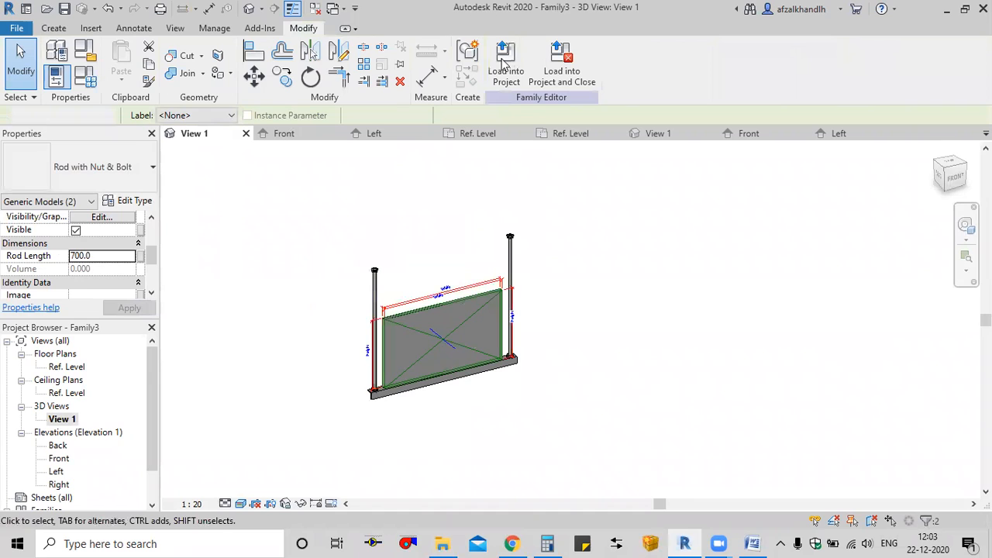
pyautogui.click(636, 309)
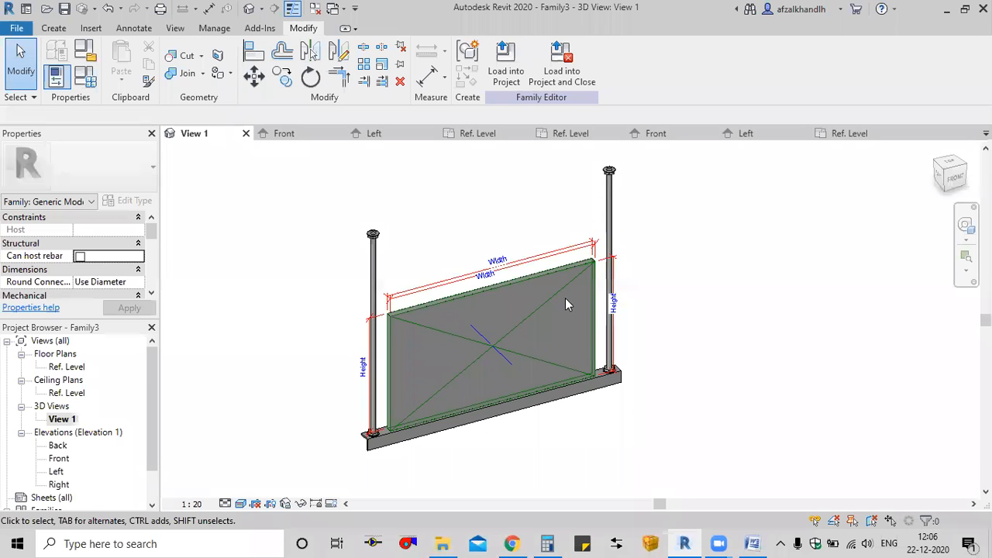
# Change the family category to Duct Accessories with the part type Damper
pyautogui.click(85, 55)
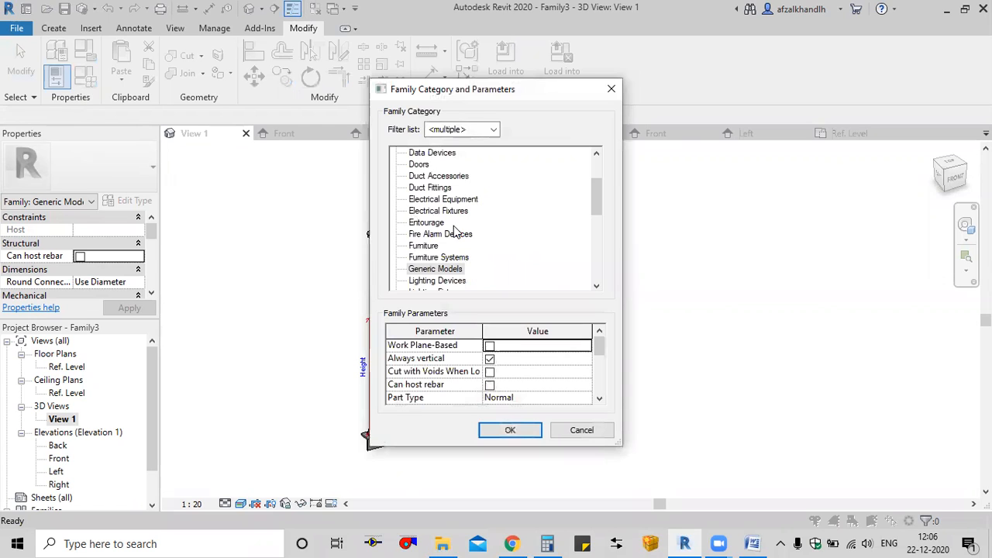
pyautogui.click(439, 177)
pyautogui.click(586, 388)
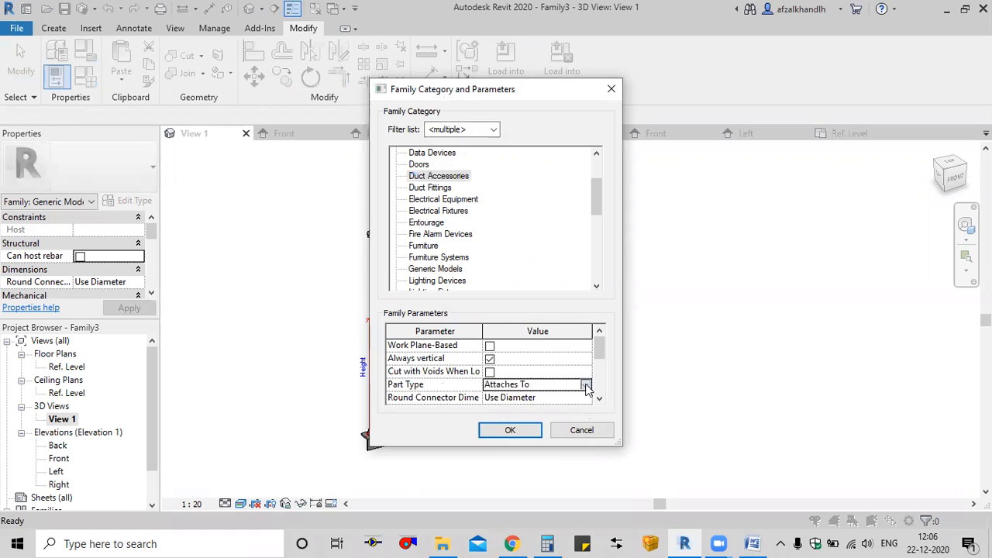
pyautogui.click(586, 386)
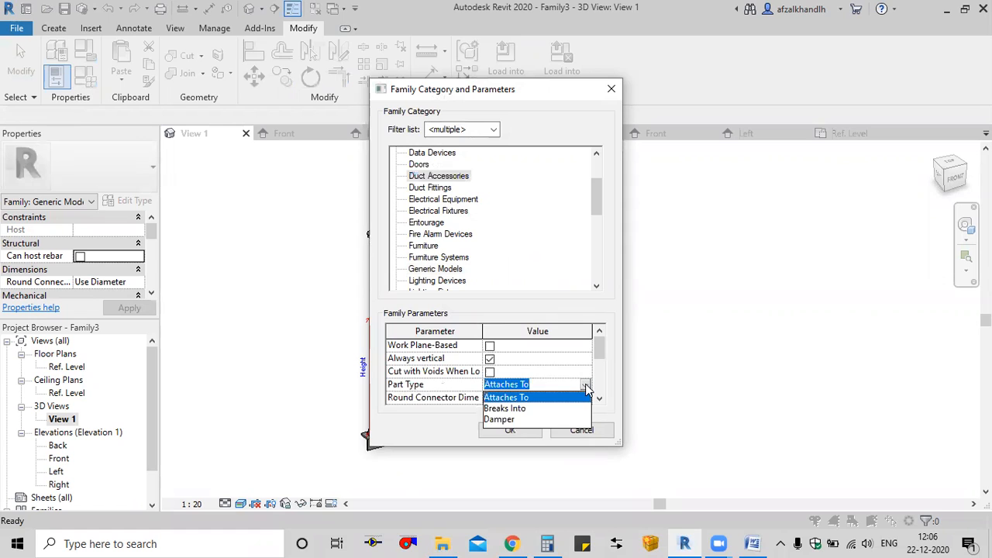
pyautogui.click(508, 419)
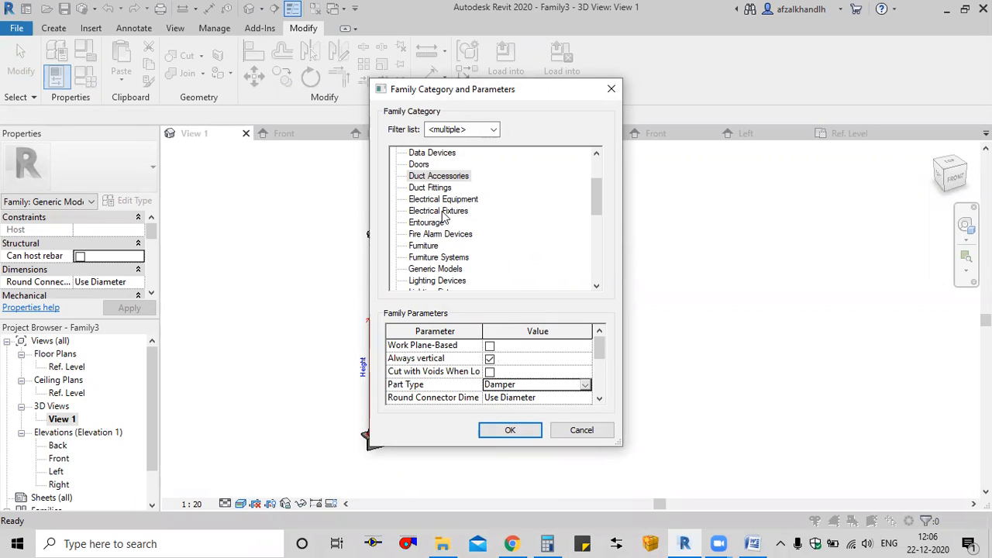
pyautogui.click(510, 431)
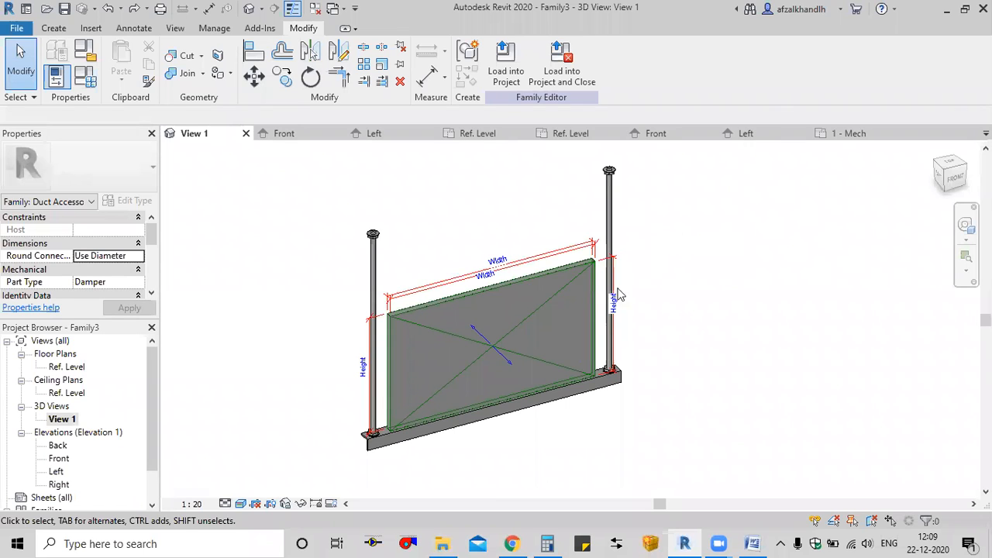
# Check both rods' instance properties and add a Rod Length family parameter as an instance length parameter under Dimensions
pyautogui.click(611, 211)
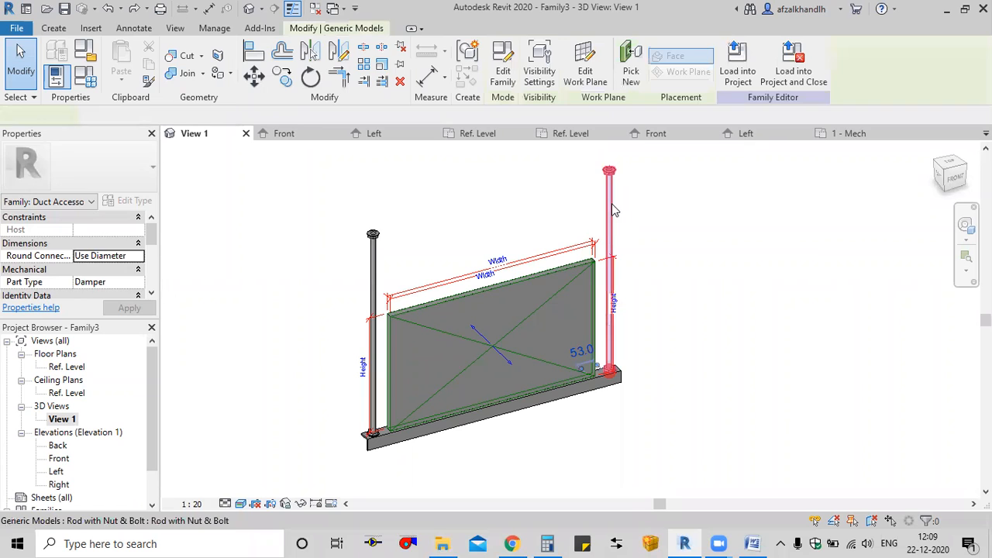
pyautogui.keyDown('ctrl'); pyautogui.click(373, 265); pyautogui.keyUp('ctrl')
pyautogui.scroll(-3, 55, 262)
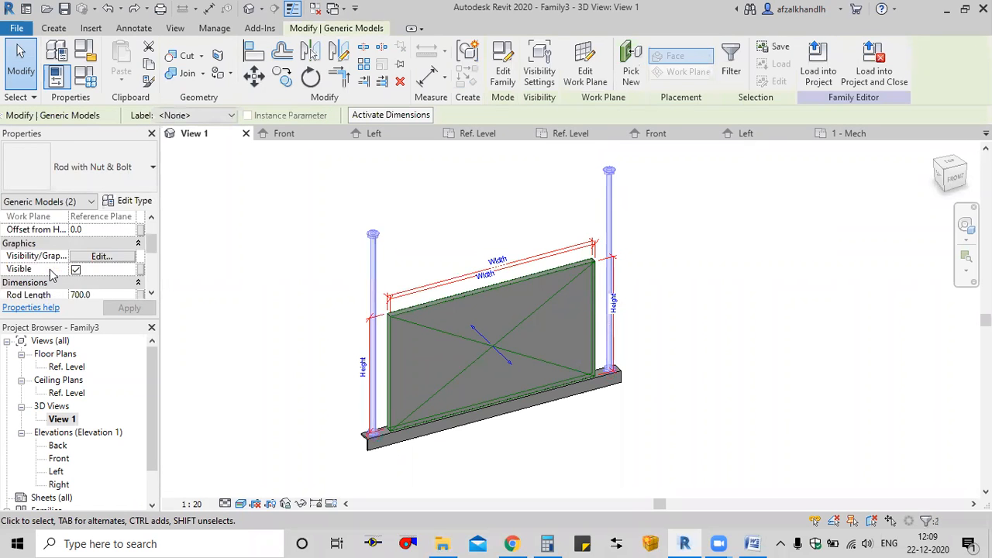
pyautogui.click(272, 267)
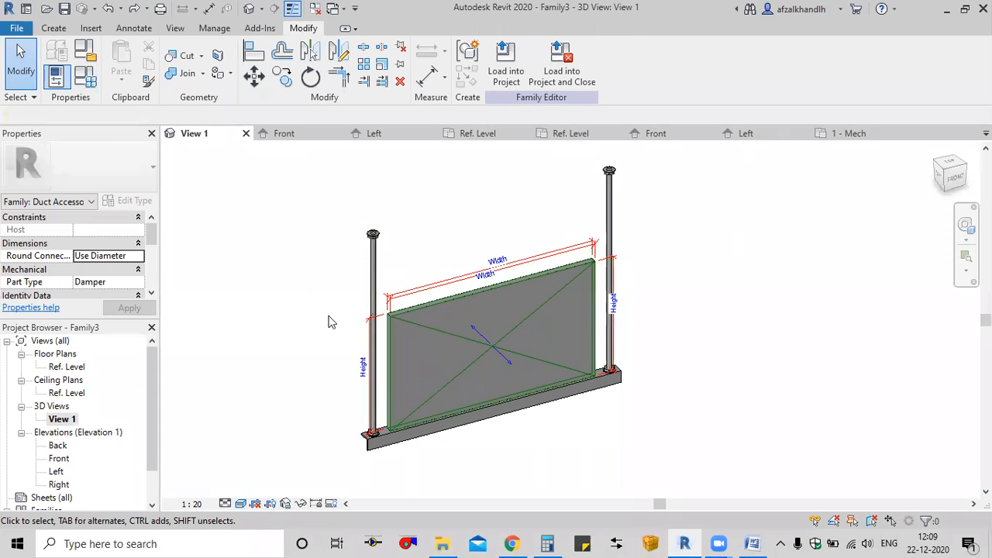
pyautogui.press('f')
pyautogui.press('t')
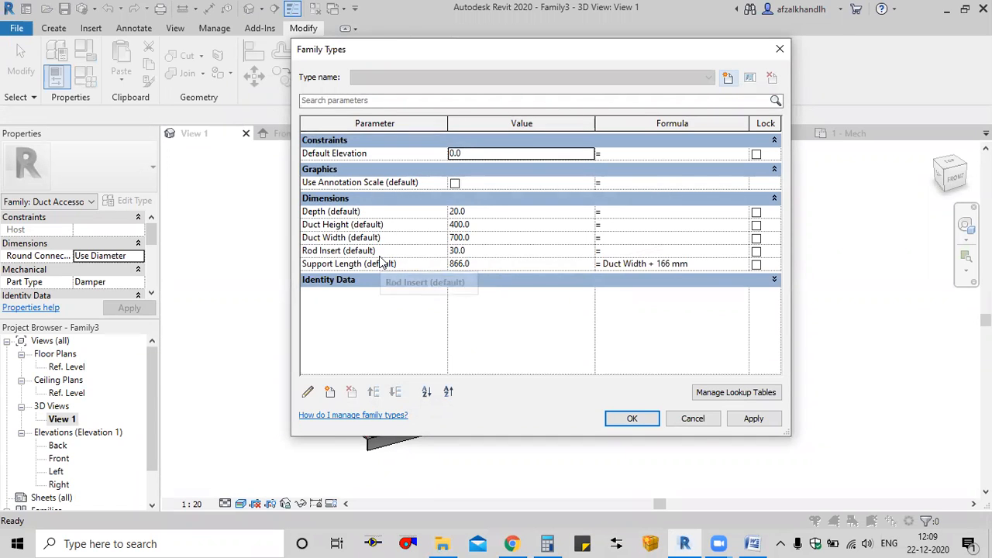
pyautogui.click(331, 392)
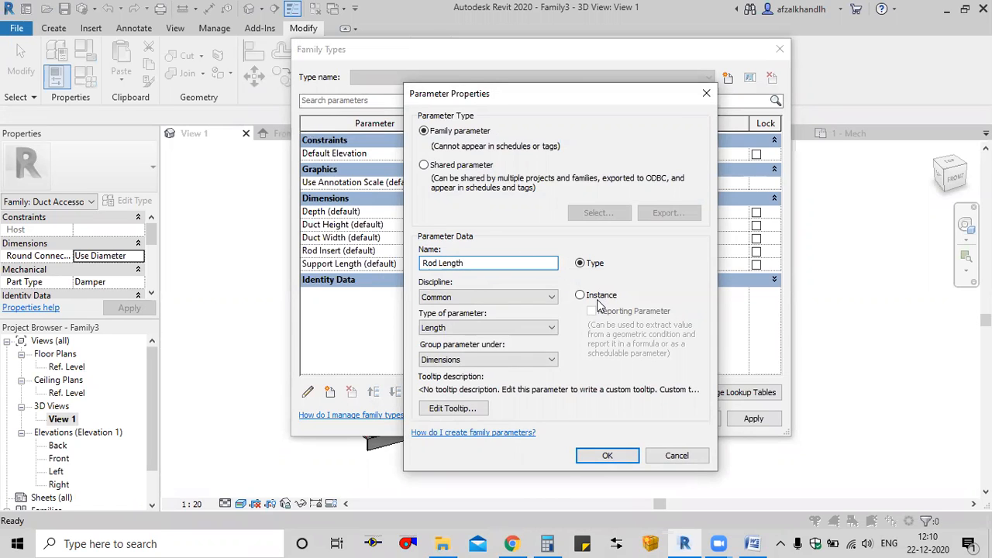
pyautogui.click(589, 296)
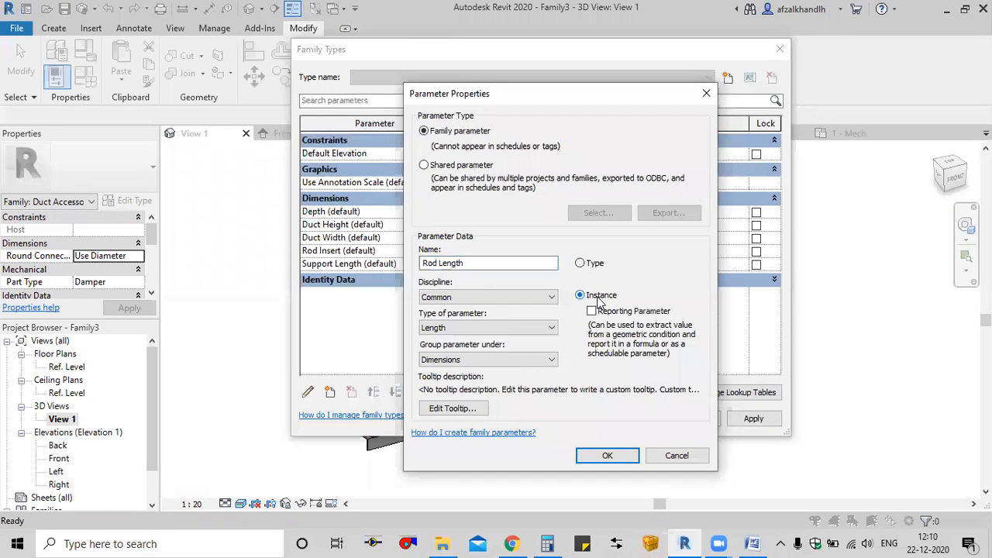
pyautogui.click(609, 457)
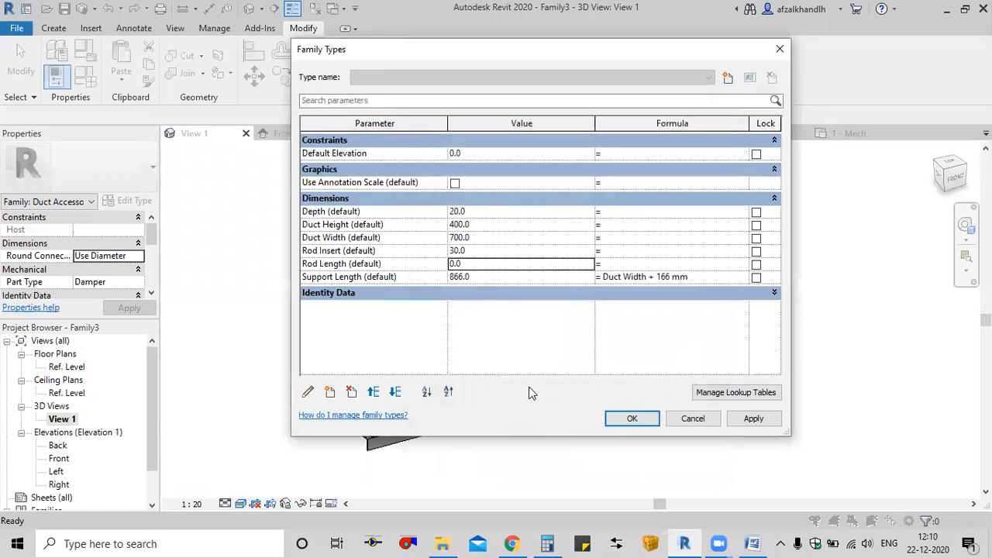
# Set the family's Rod Length parameter to 500 and apply the family types
pyautogui.click(472, 265)
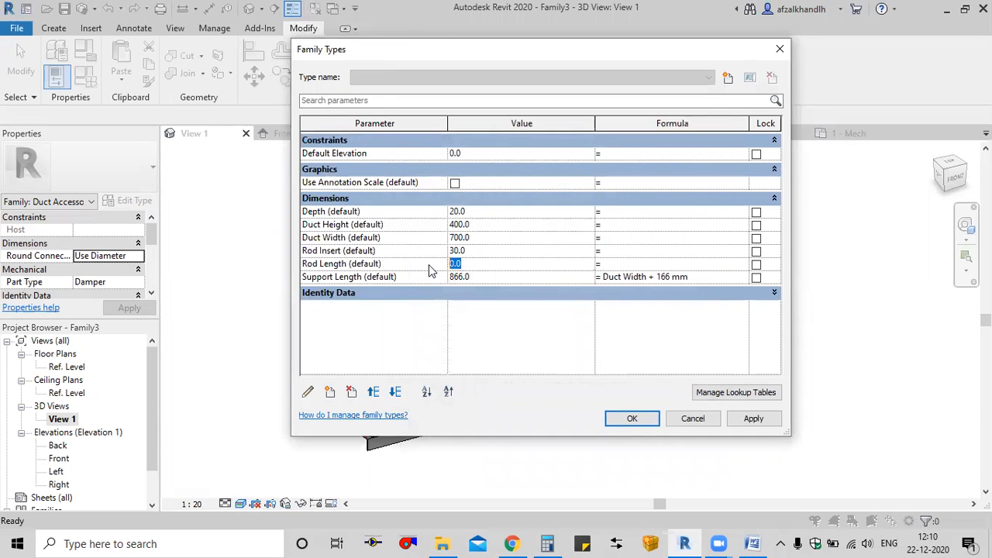
pyautogui.write('500')
pyautogui.click(751, 419)
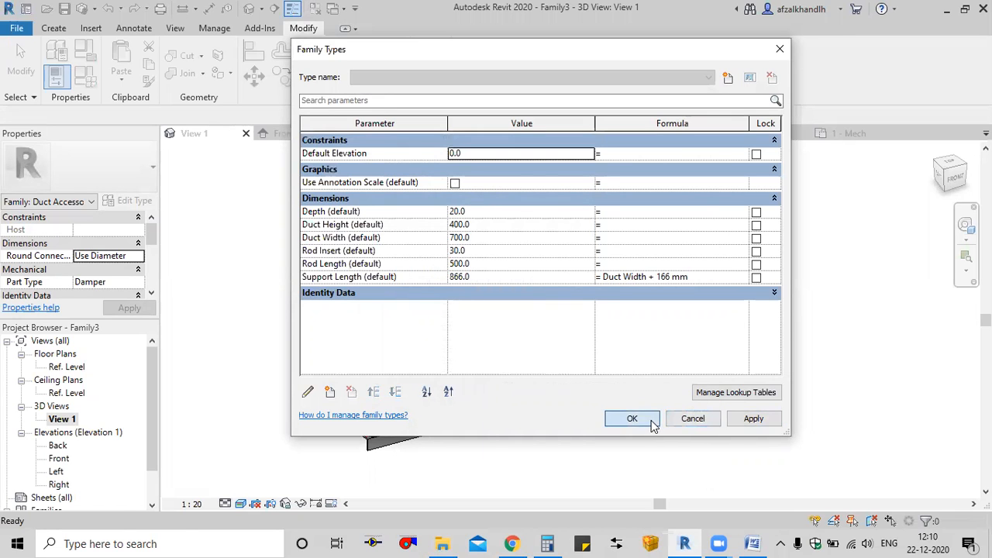
pyautogui.click(633, 419)
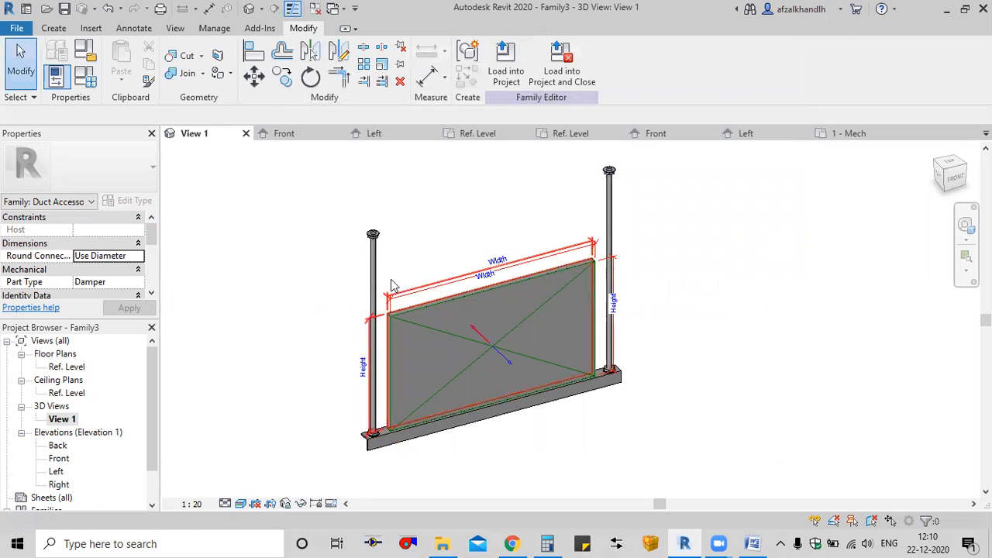
# Associate the Rod Length of both rod instances with the Rod Length family parameter and clear the selection
pyautogui.click(376, 261)
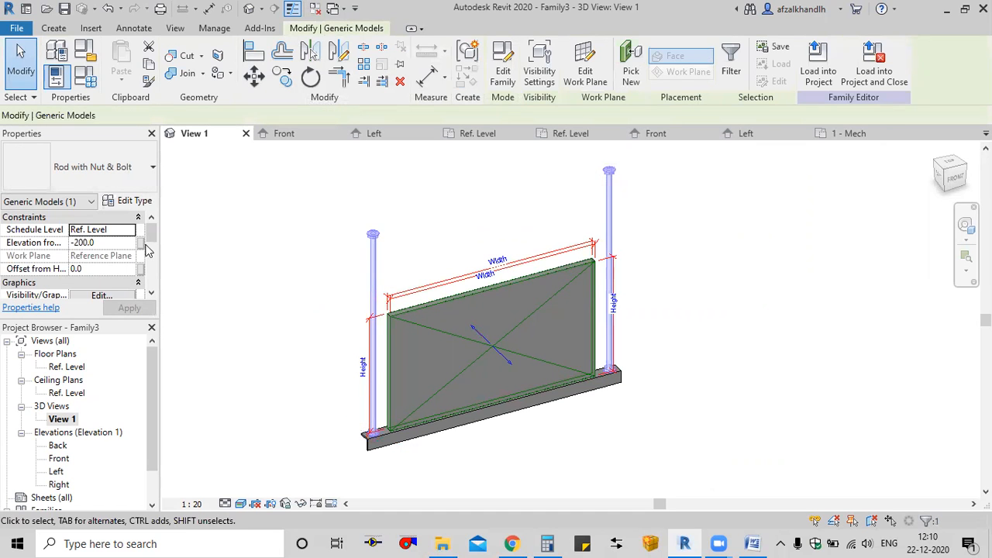
pyautogui.scroll(-1, 119, 265)
pyautogui.scroll(-1, 97, 290)
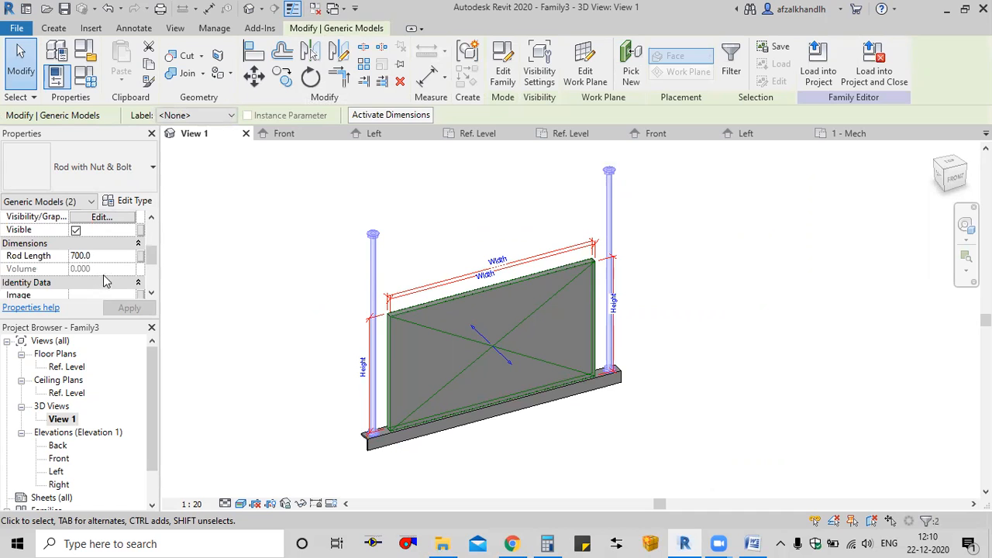
pyautogui.click(140, 257)
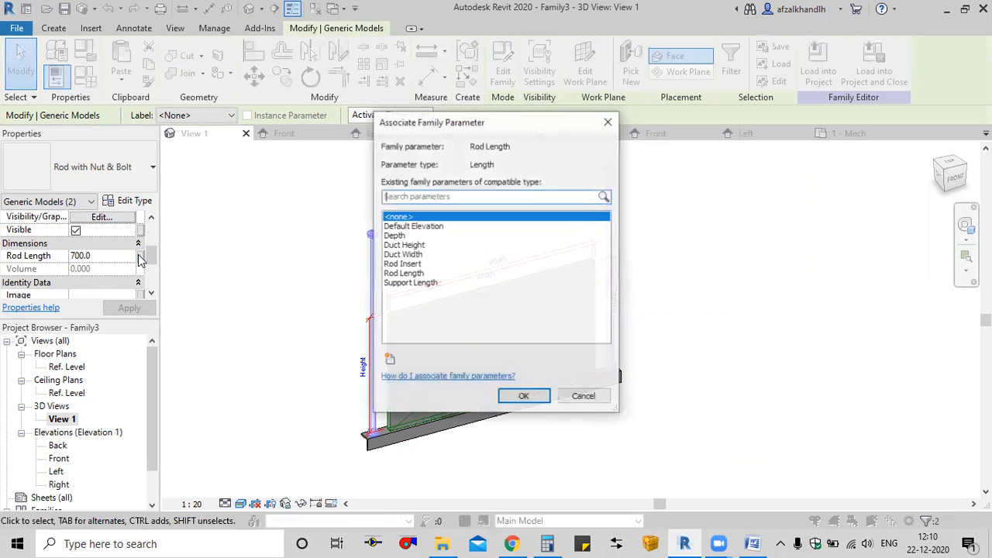
pyautogui.click(409, 275)
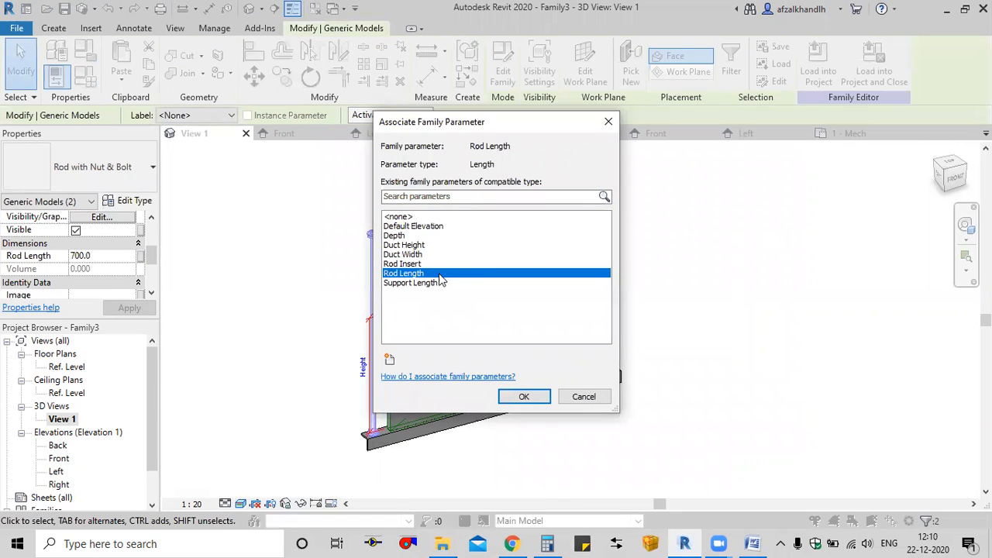
pyautogui.click(524, 397)
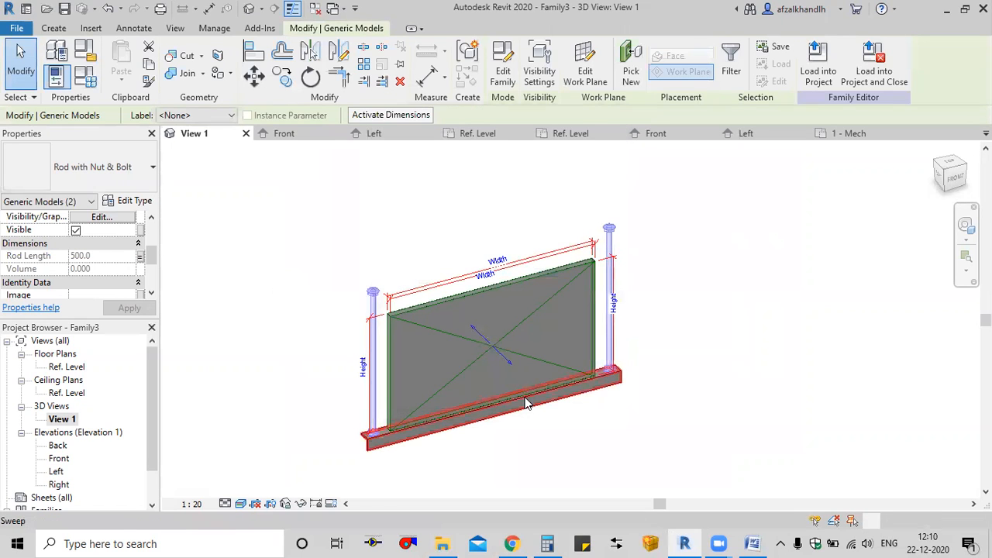
pyautogui.click(293, 380)
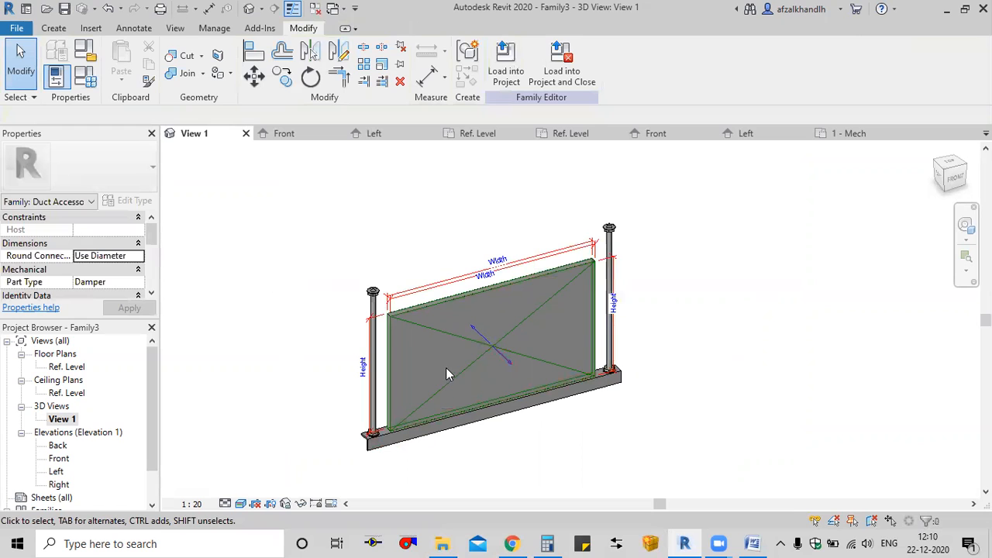
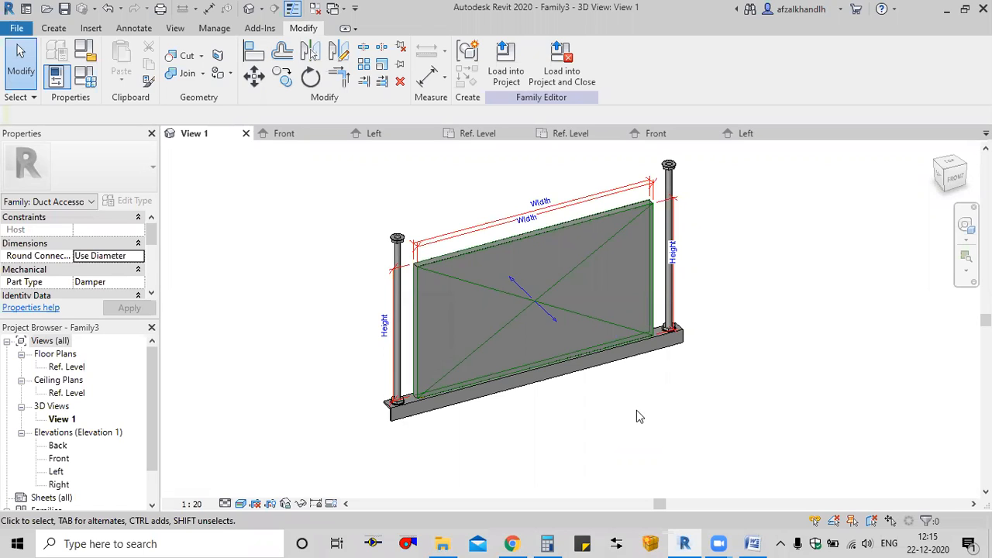
# Restrict both rods' visibility to the Fine detail level by turning off Coarse and Medium
pyautogui.scroll(2, 407, 256)
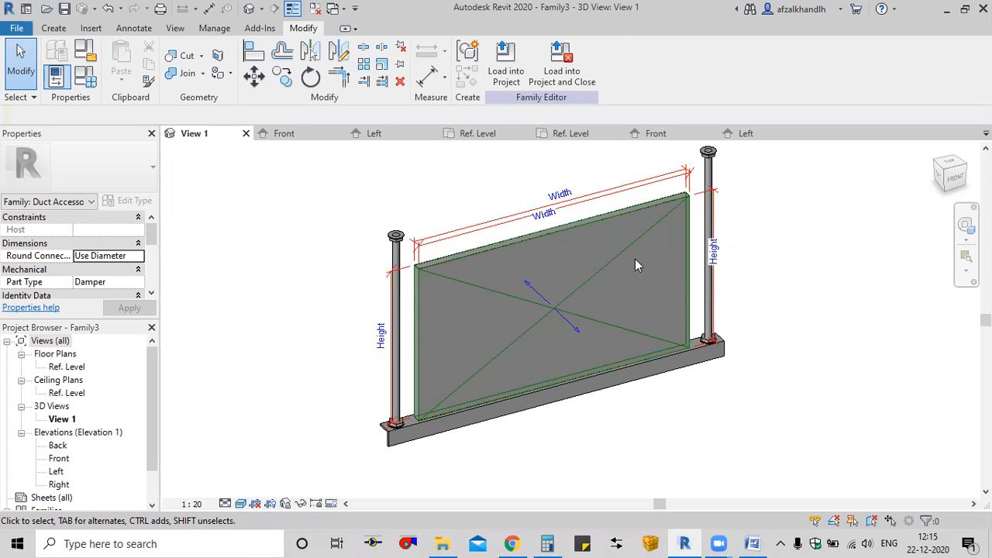
pyautogui.click(395, 246)
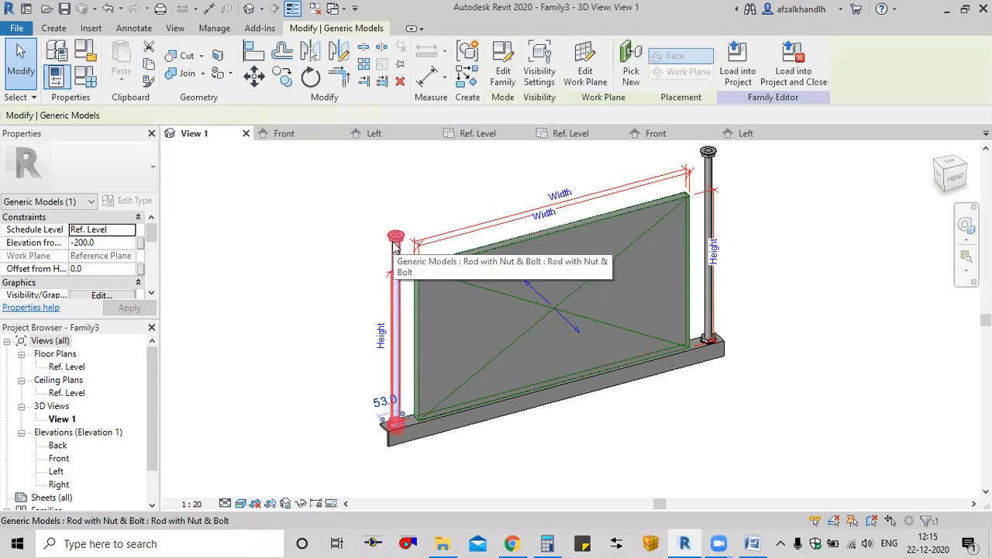
pyautogui.keyDown('ctrl'); pyautogui.click(708, 155); pyautogui.keyUp('ctrl')
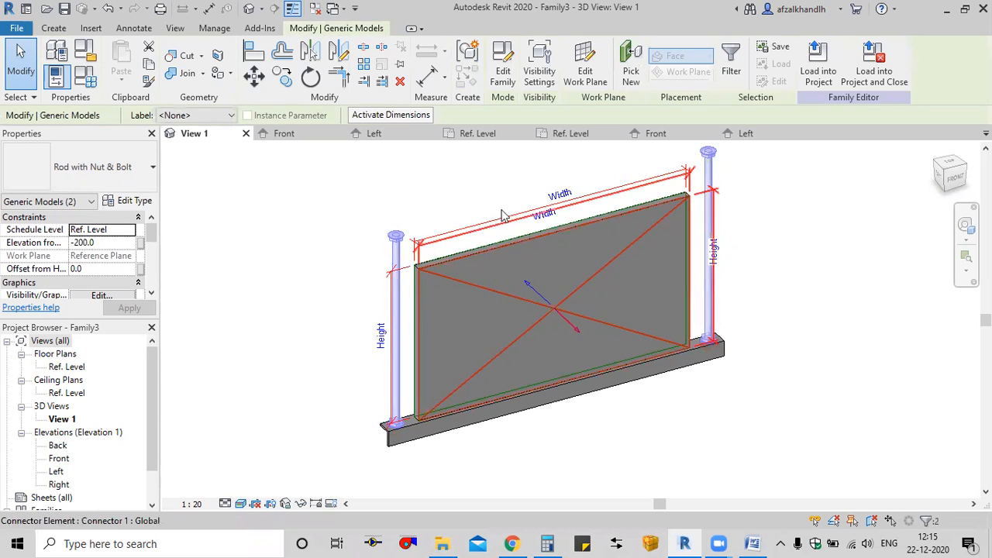
pyautogui.click(118, 296)
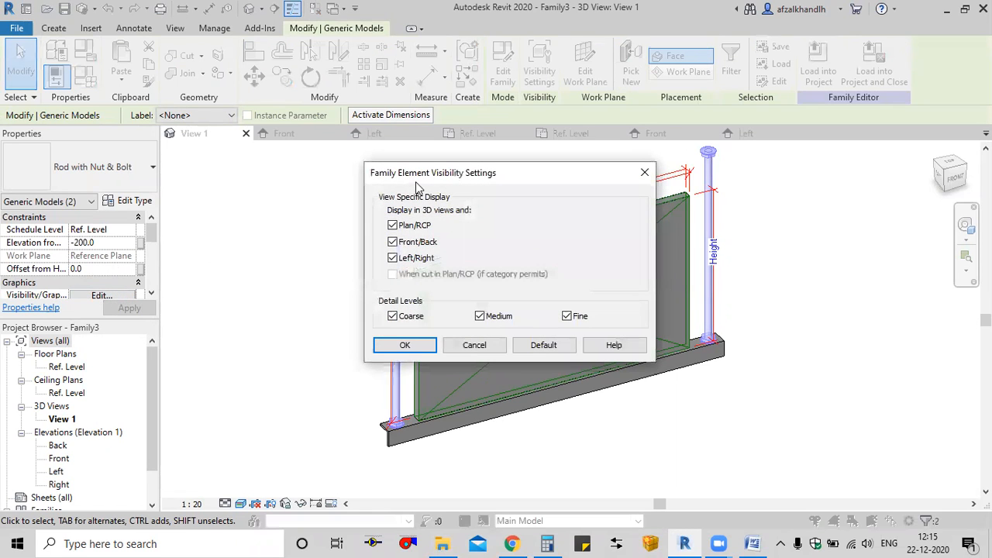
pyautogui.moveTo(438, 175); pyautogui.dragTo(442, 170)
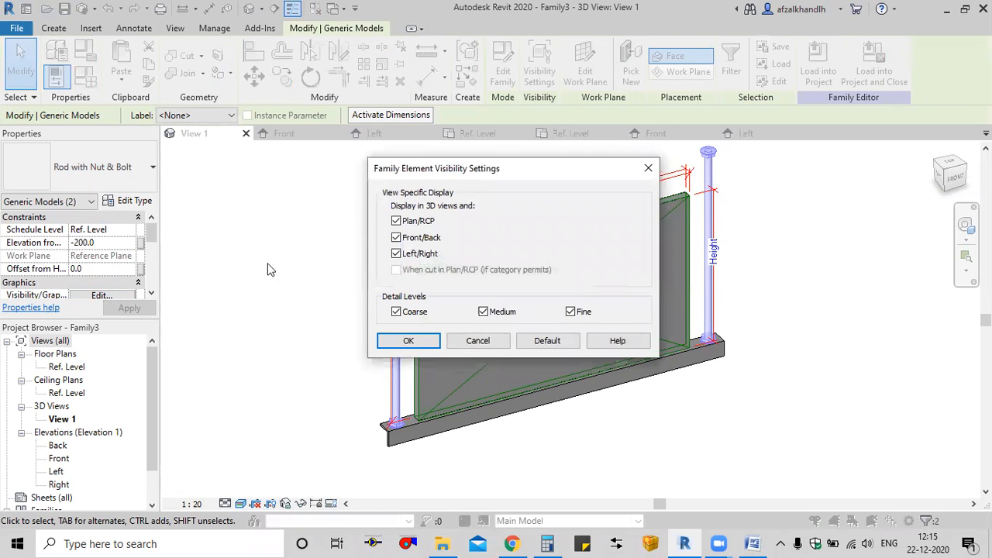
pyautogui.click(648, 168)
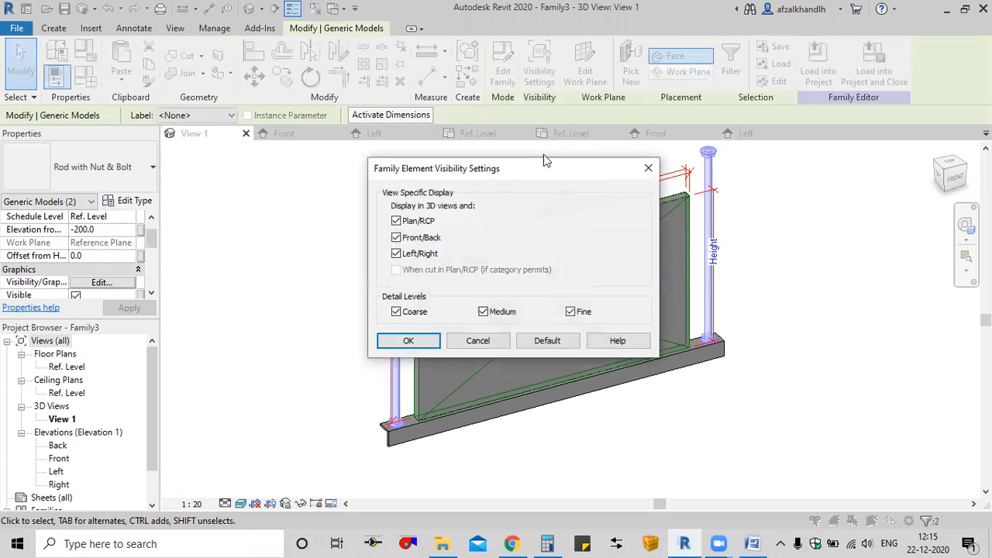
pyautogui.click(396, 313)
pyautogui.click(484, 314)
pyautogui.click(408, 341)
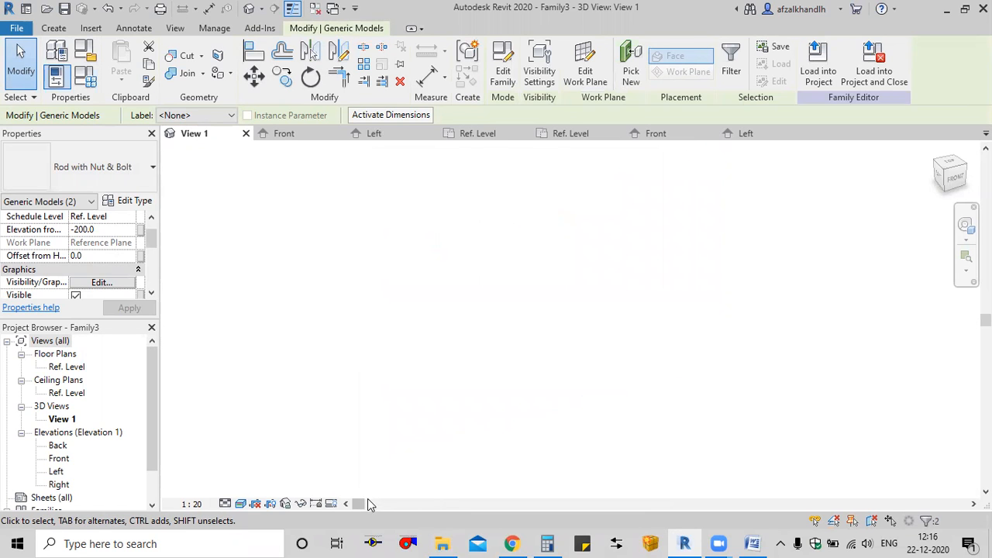
# Adjust the detail-level visibility settings of the angle sweep beneath the duct and clear the selection
pyautogui.rightClick(408, 367)
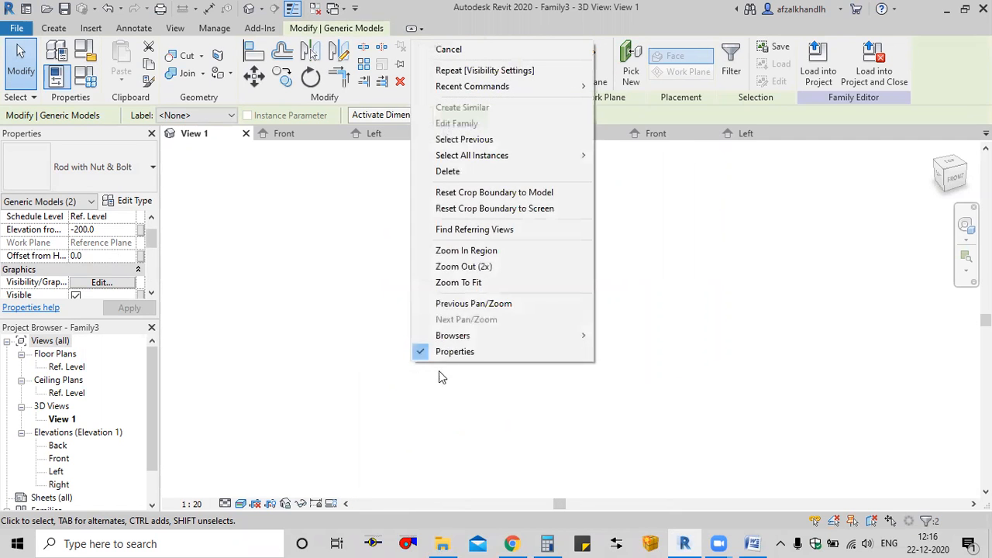
pyautogui.click(463, 285)
pyautogui.scroll(5, 483, 408)
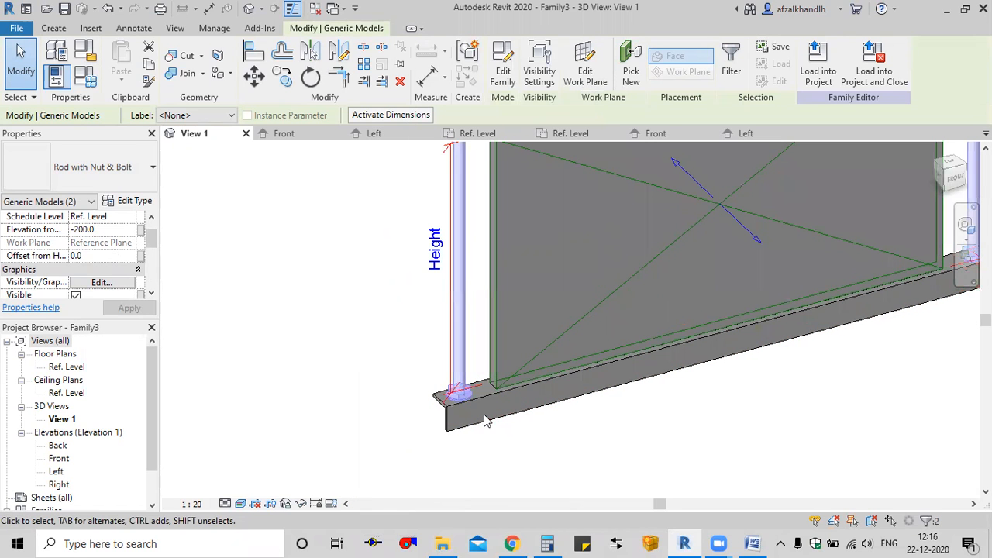
pyautogui.press('Escape')
pyautogui.click(488, 425)
pyautogui.click(535, 69)
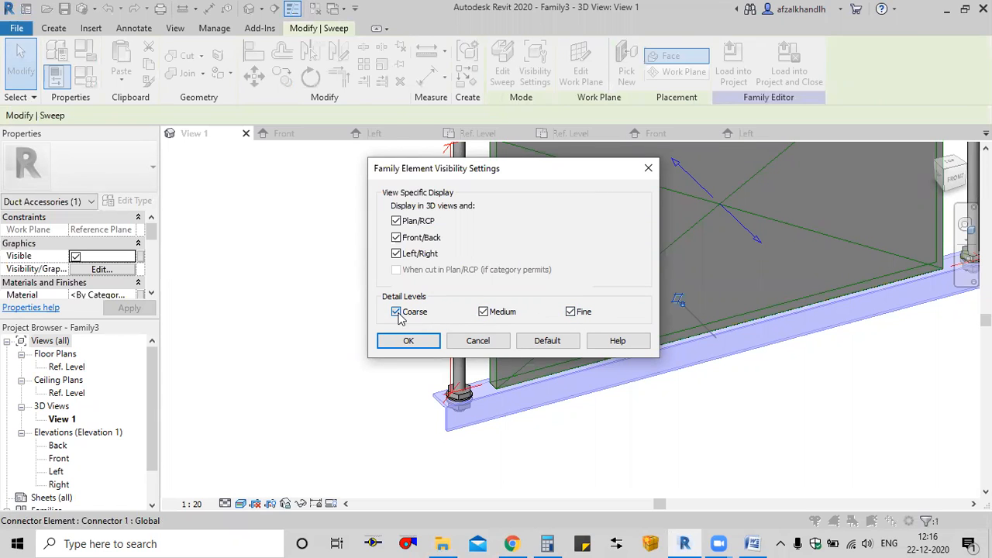
pyautogui.click(412, 341)
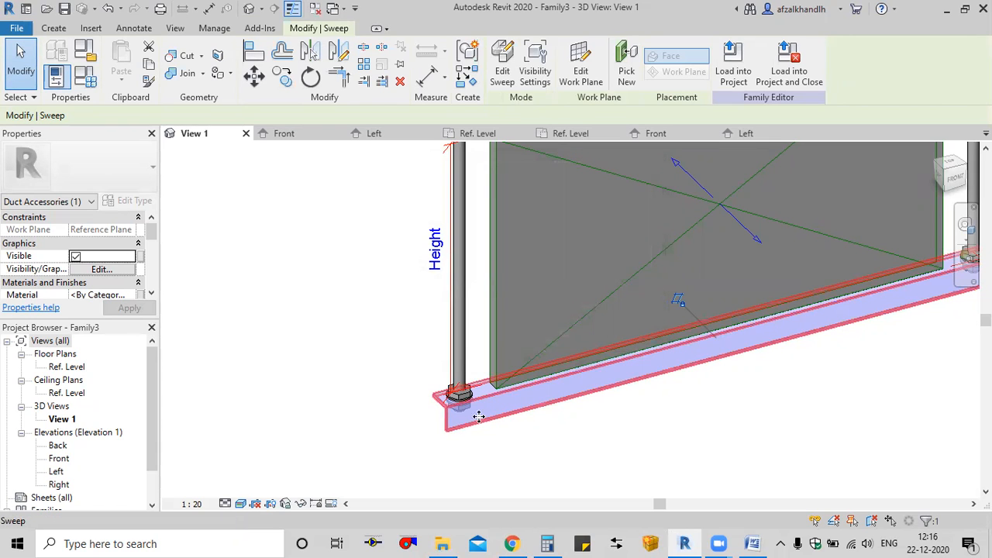
pyautogui.click(404, 367)
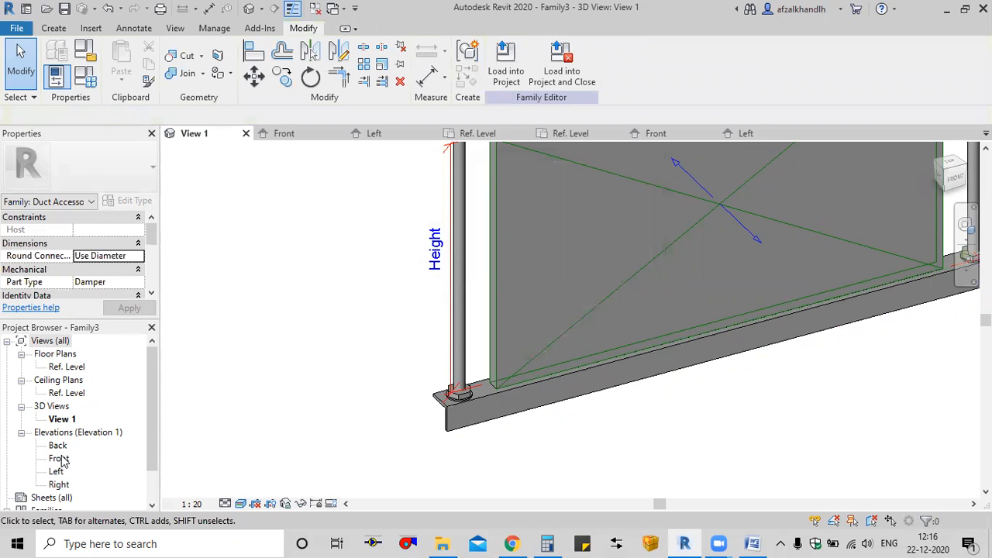
# In the Ref. Level floor plan, start an extrusion by picking the two outermost vertical reference planes as sketch lines and lock them
pyautogui.doubleClick(66, 368)
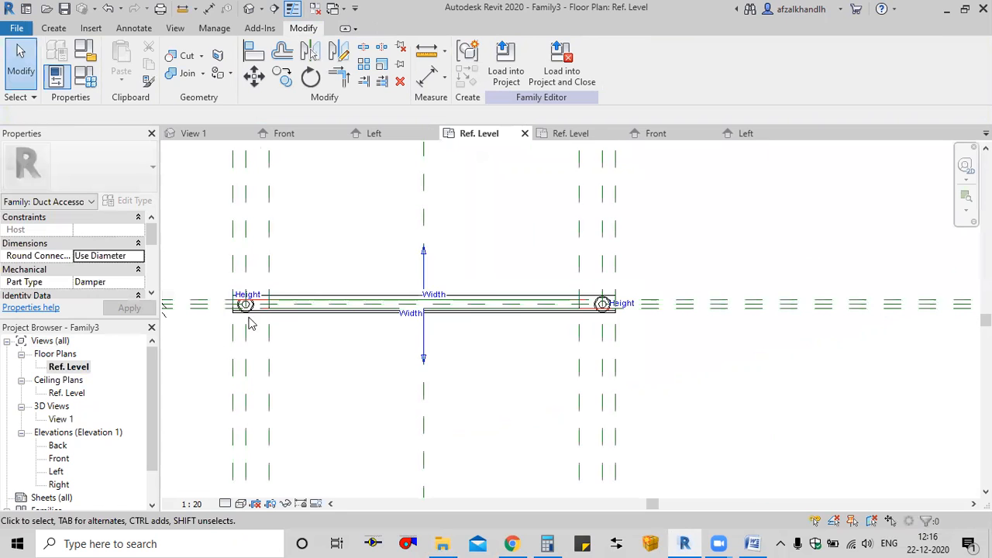
pyautogui.scroll(-4, 265, 325)
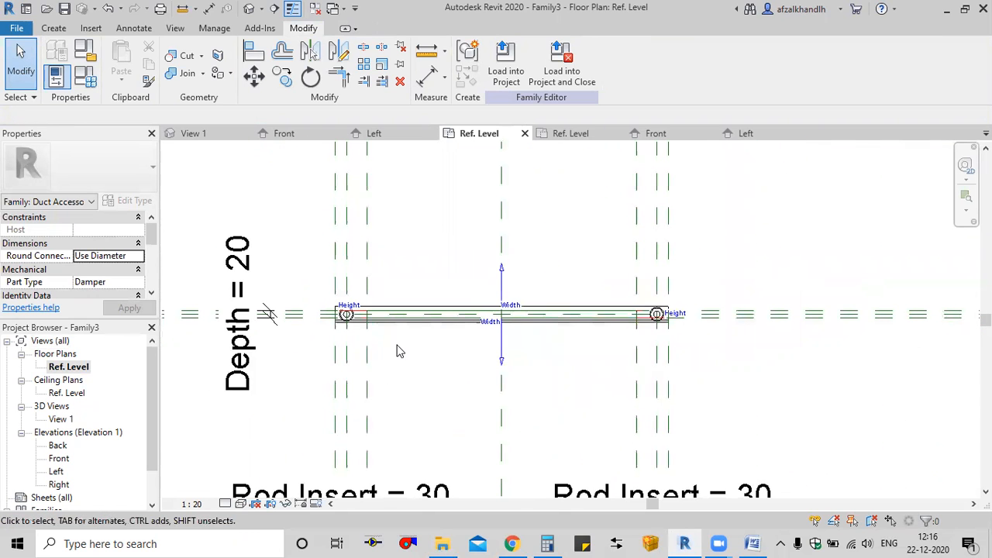
pyautogui.click(56, 29)
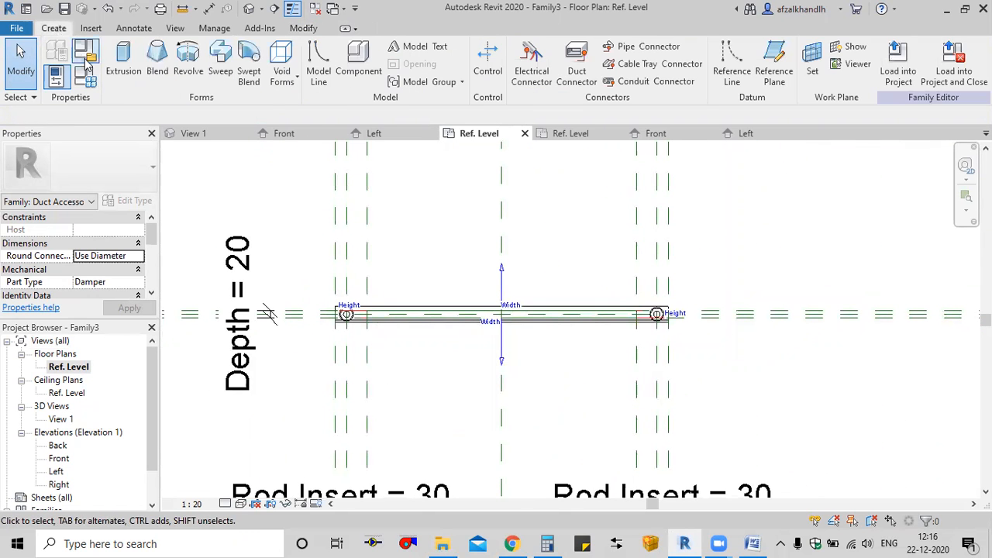
pyautogui.click(124, 71)
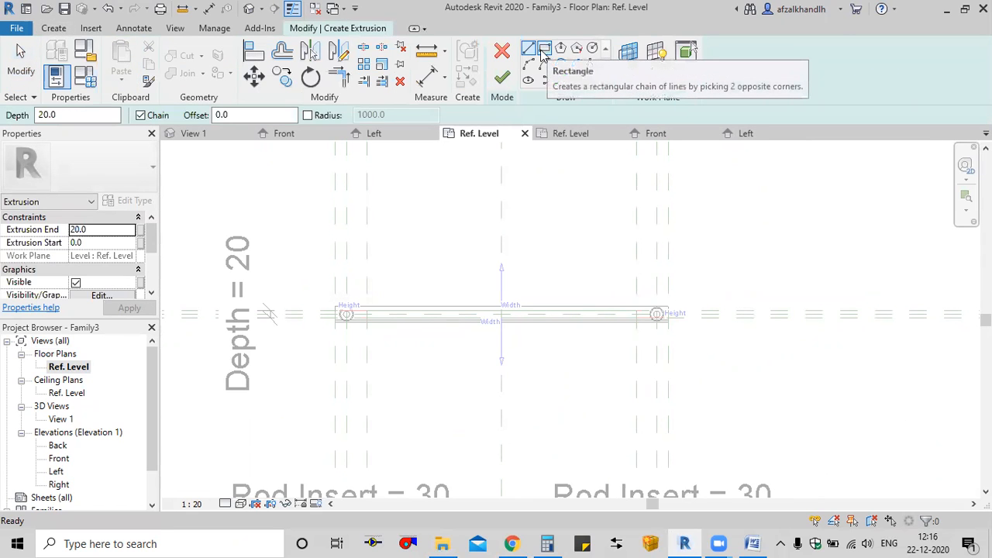
pyautogui.click(559, 82)
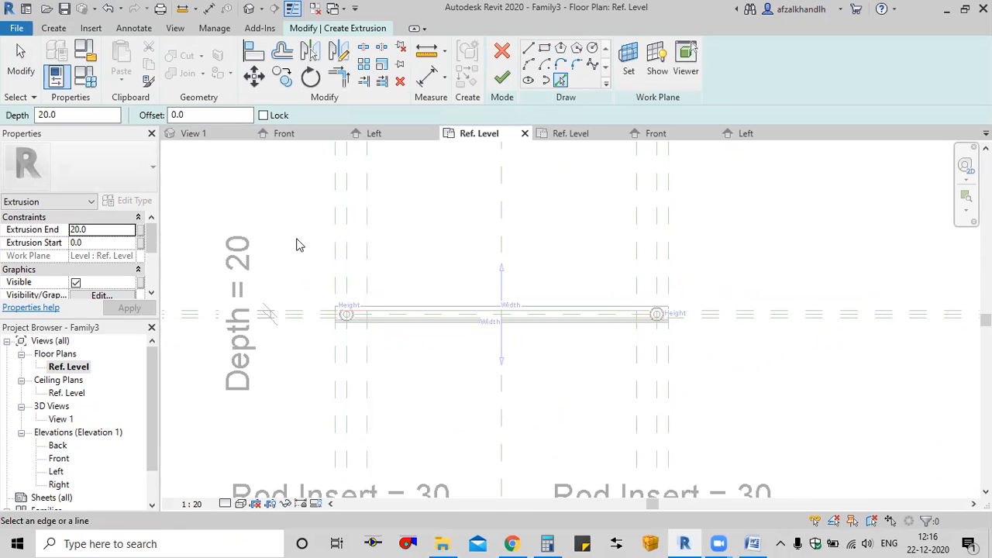
pyautogui.click(338, 280)
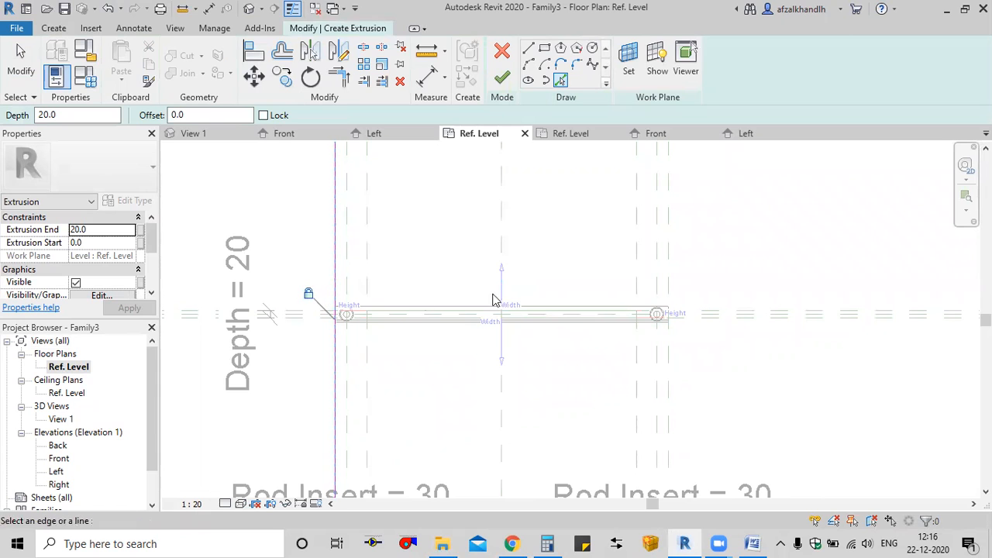
pyautogui.click(671, 271)
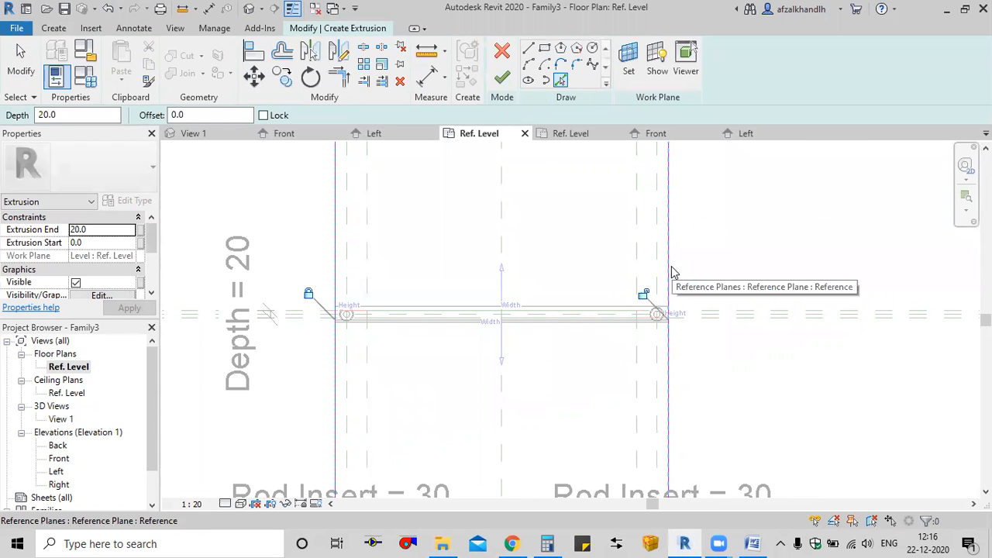
pyautogui.click(644, 294)
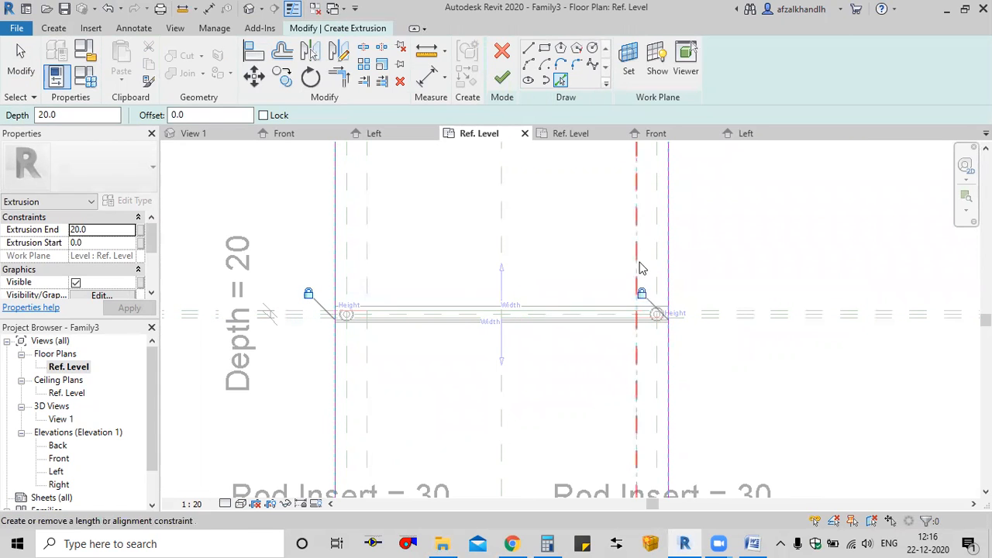
# Pick the two long outer edges of the angle sweep as sketch lines and lock them to the sweep
pyautogui.scroll(4, 348, 324)
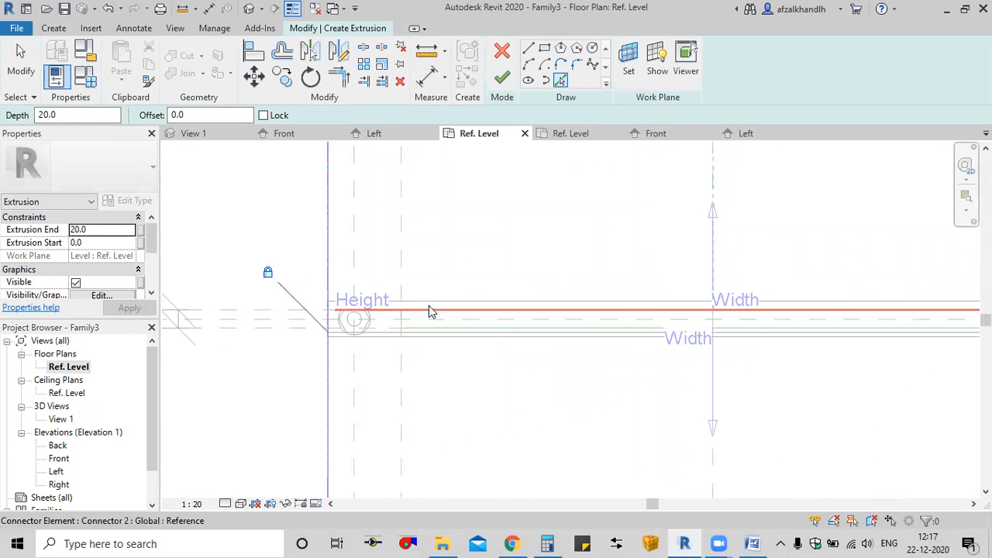
pyautogui.click(434, 300)
pyautogui.scroll(-1, 597, 326)
pyautogui.click(620, 295)
pyautogui.scroll(-1, 587, 372)
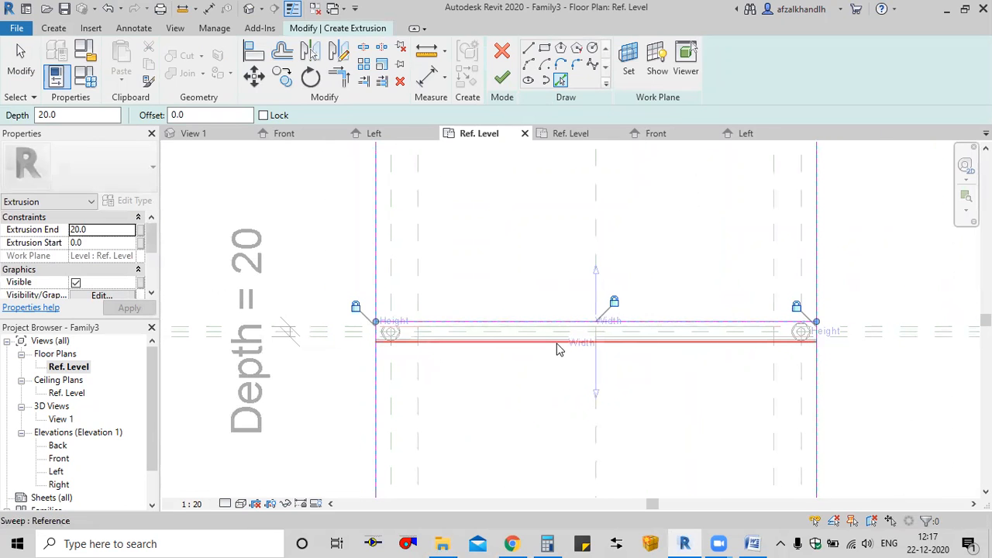
pyautogui.click(559, 349)
pyautogui.click(572, 369)
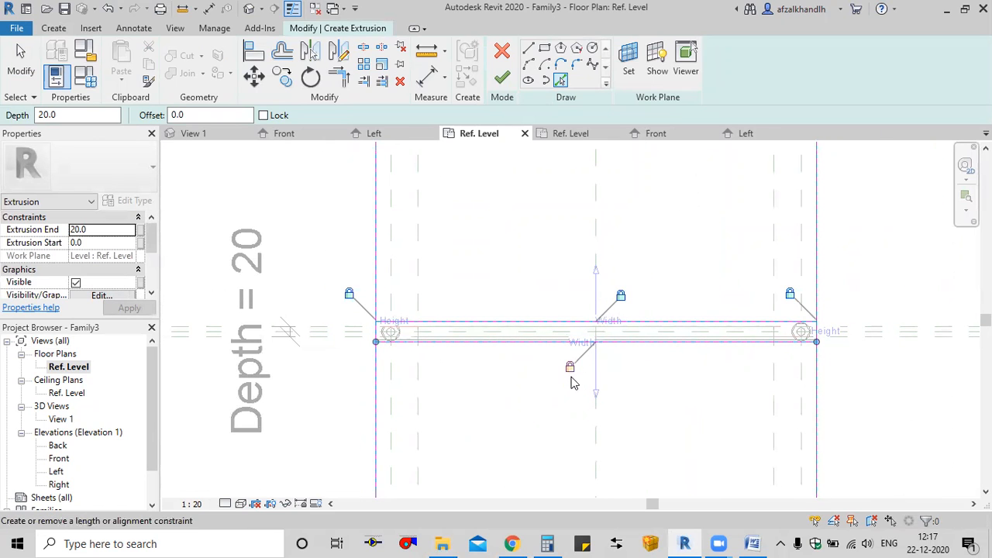
# Trim the extrusion sketch lines to corners where the angle's long edges meet the left outer reference plane
pyautogui.scroll(-1, 545, 375)
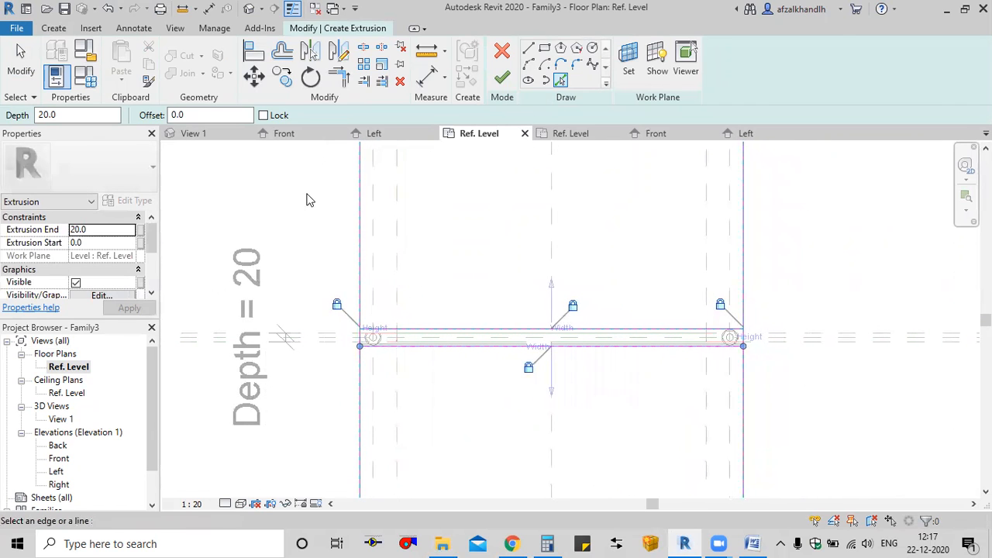
pyautogui.scroll(4, 364, 336)
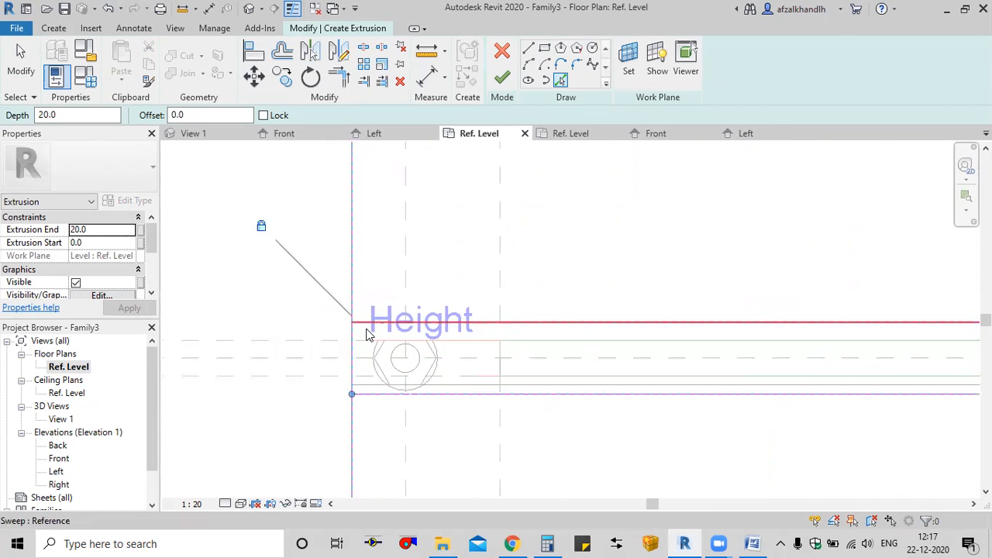
pyautogui.scroll(1, 368, 333)
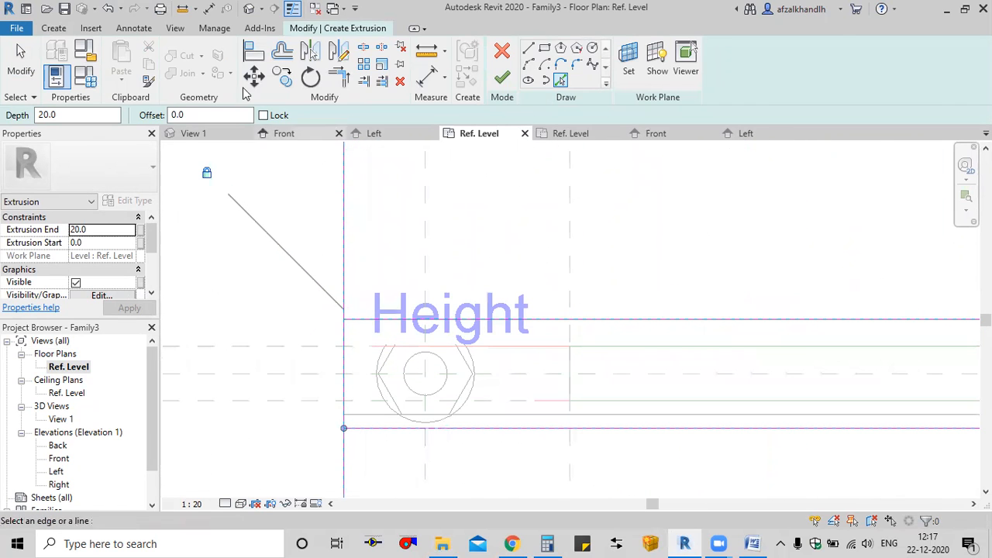
pyautogui.click(343, 336)
pyautogui.click(355, 322)
pyautogui.scroll(-1, 341, 353)
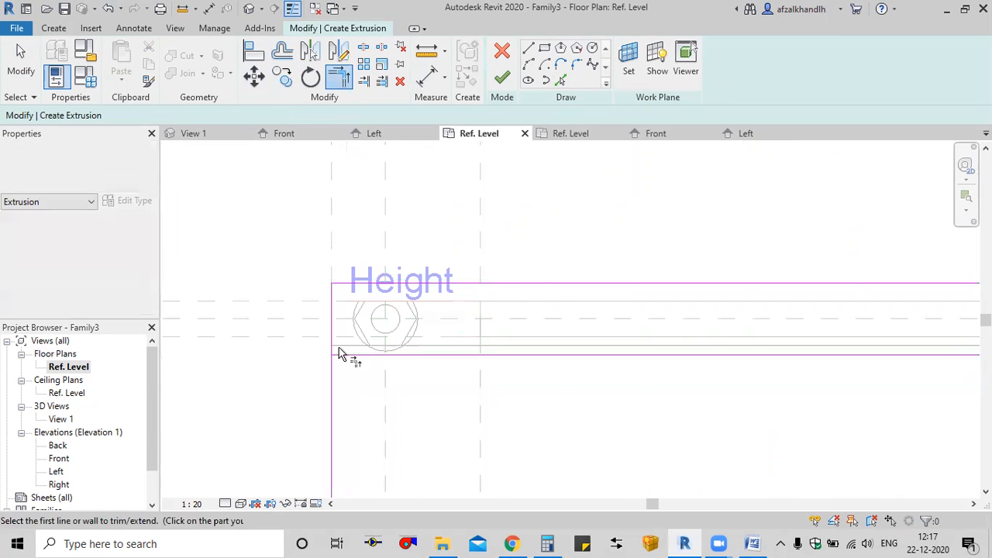
pyautogui.scroll(-1, 469, 355)
pyautogui.scroll(-3, 527, 359)
# Trim both sketch corners at the angle's right end to close the rectangular extrusion outline
pyautogui.moveTo(547, 373); pyautogui.dragTo(469, 373, button='middle')
pyautogui.moveTo(879, 364); pyautogui.dragTo(708, 367, button='middle')
pyautogui.scroll(2, 713, 362)
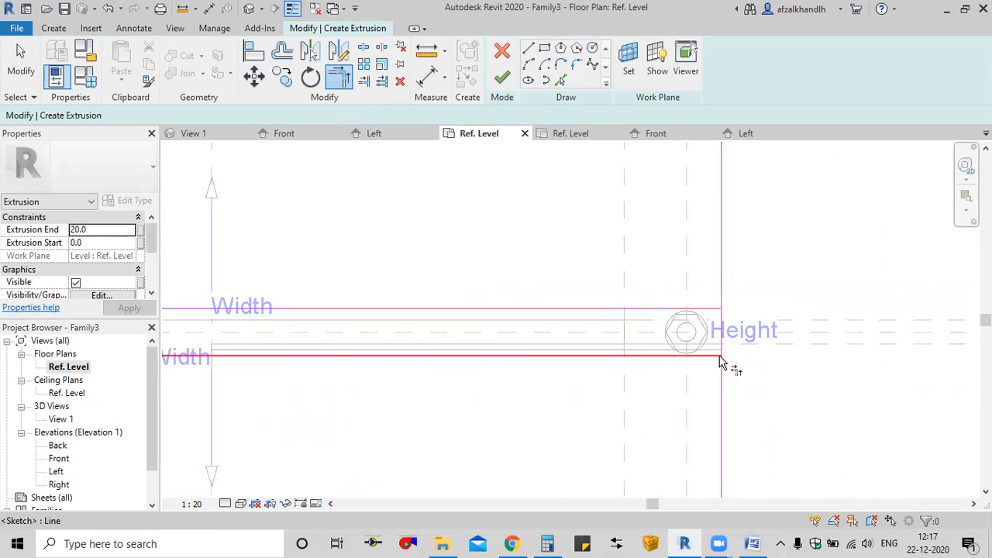
pyautogui.scroll(1, 720, 357)
pyautogui.click(720, 357)
pyautogui.click(724, 345)
pyautogui.click(715, 307)
pyautogui.click(720, 317)
pyautogui.scroll(-3, 676, 348)
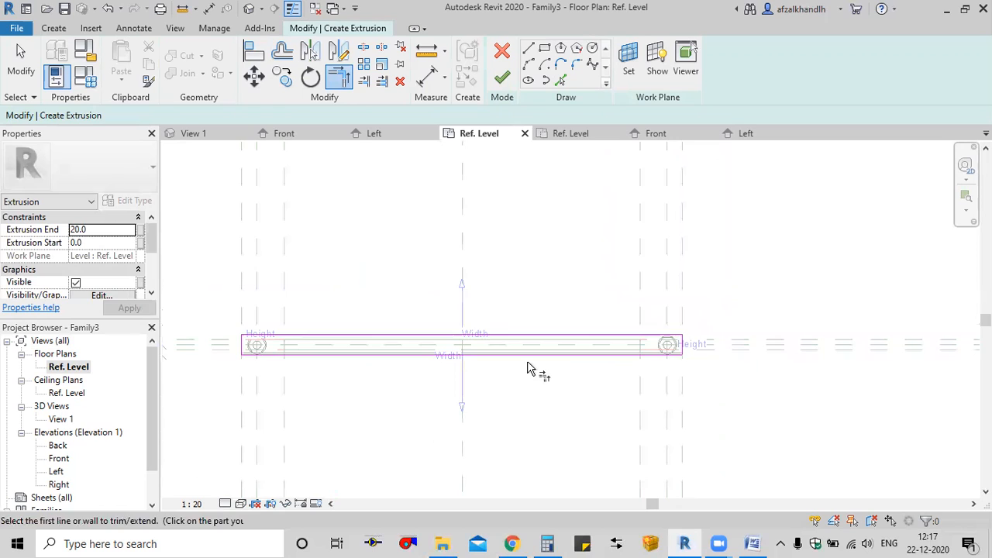
pyautogui.moveTo(528, 362); pyautogui.dragTo(576, 327, button='middle')
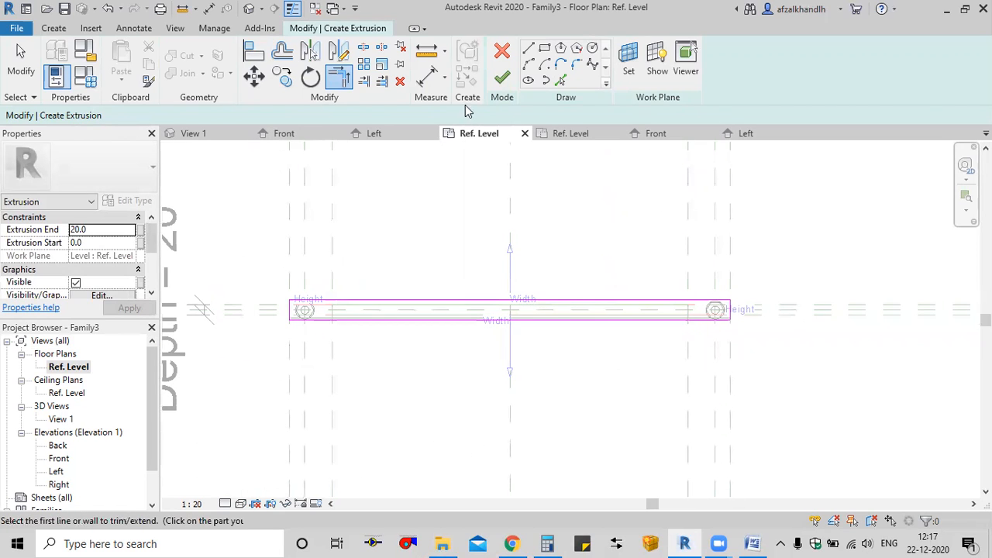
# Finish the extrusion sketch, set its depth to 40, and clear the selection
pyautogui.click(502, 76)
pyautogui.click(467, 313)
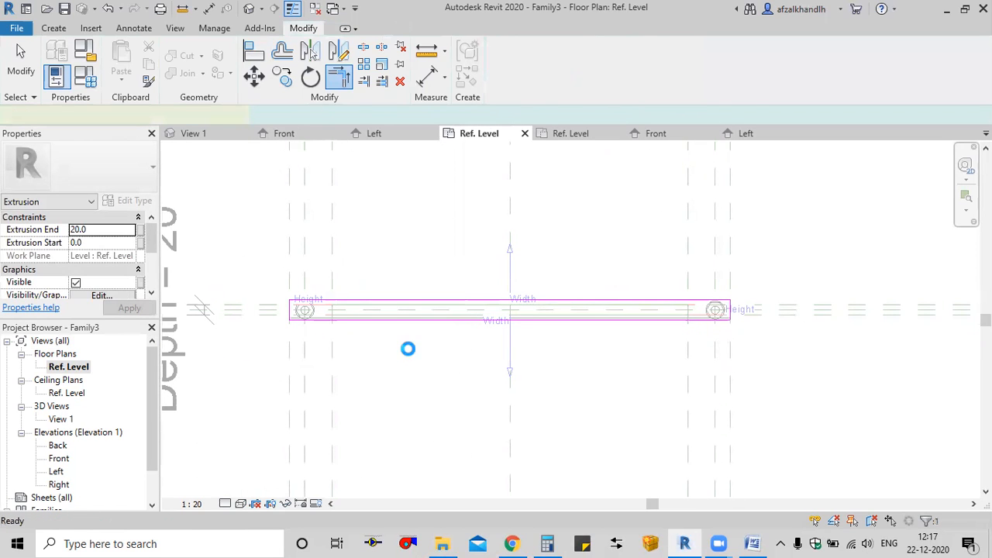
pyautogui.click(152, 115)
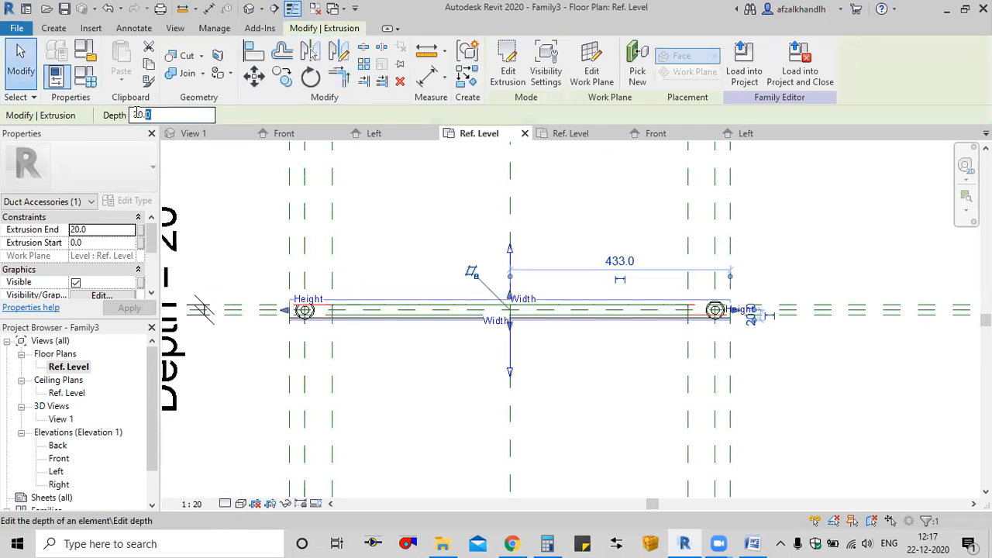
pyautogui.write('40')
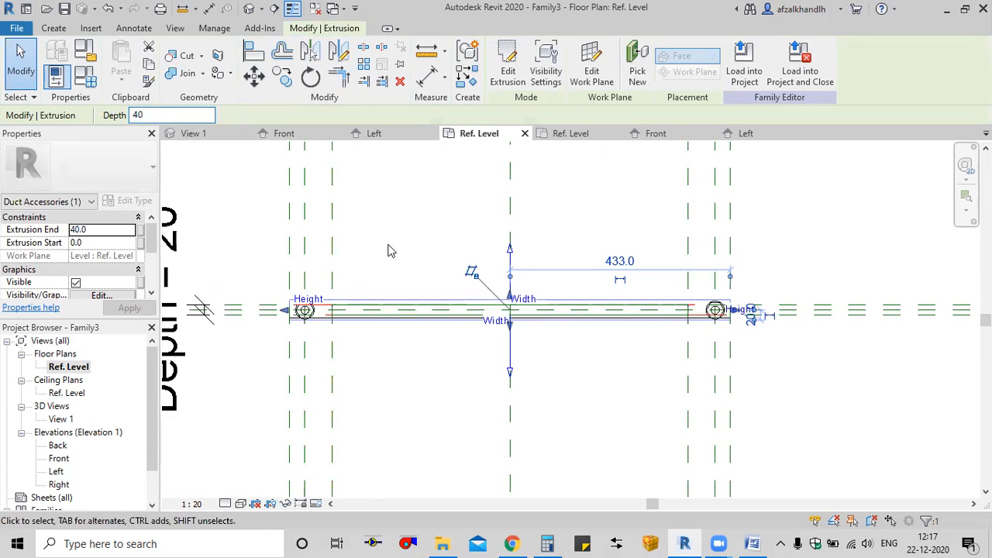
pyautogui.click(389, 251)
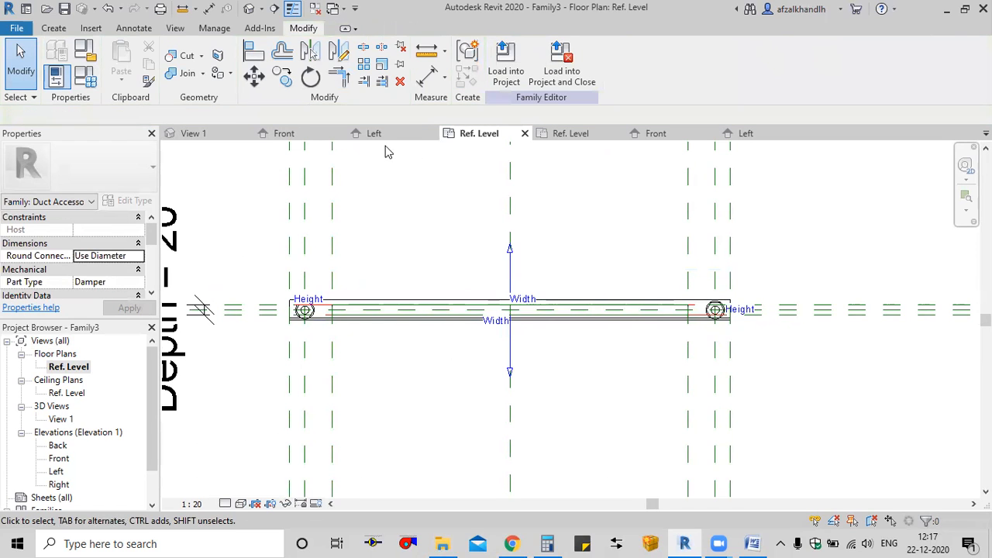
# Select the new extrusion in the 3D view and, in the Front elevation, reassign its work plane to the reference plane along the duct's bottom
pyautogui.doubleClick(61, 419)
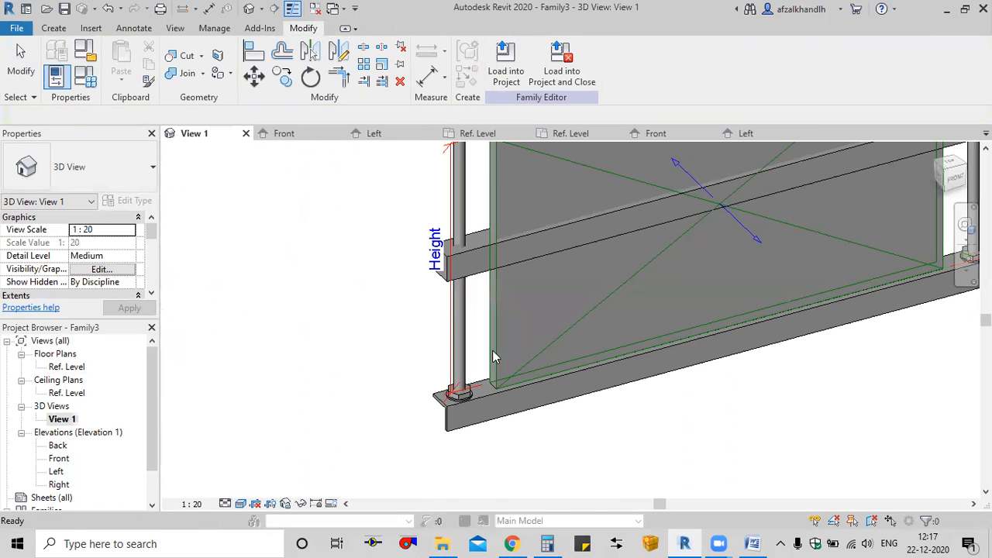
pyautogui.click(480, 275)
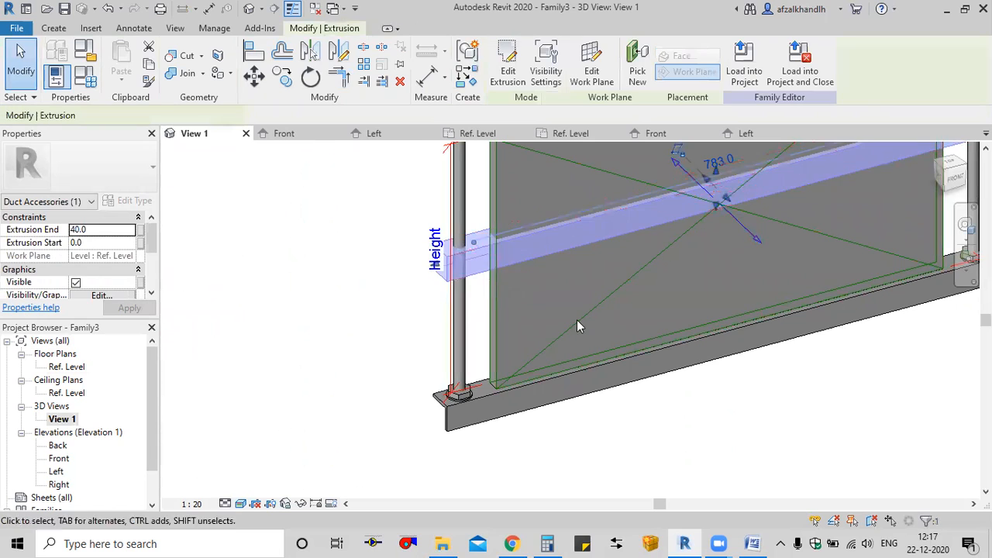
pyautogui.scroll(-3, 483, 335)
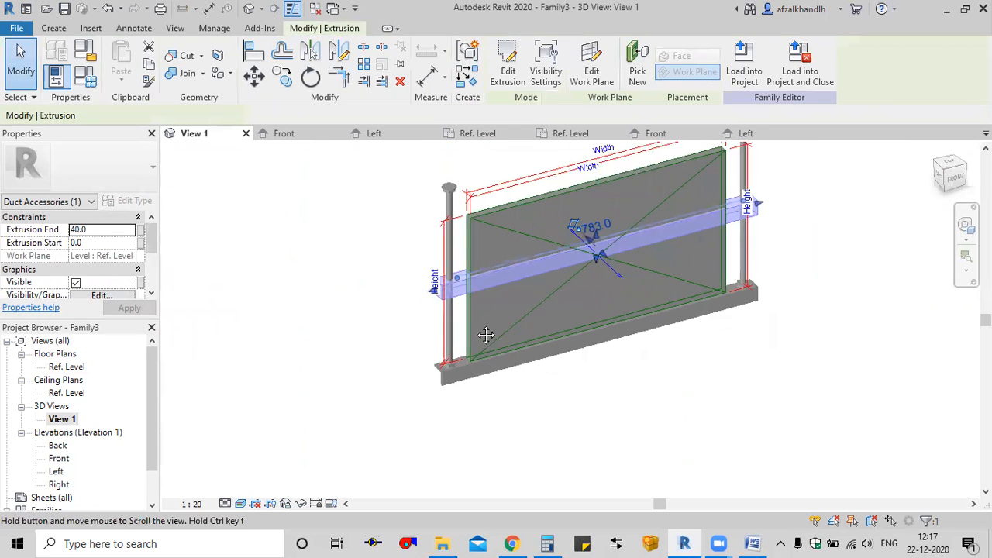
pyautogui.click(297, 137)
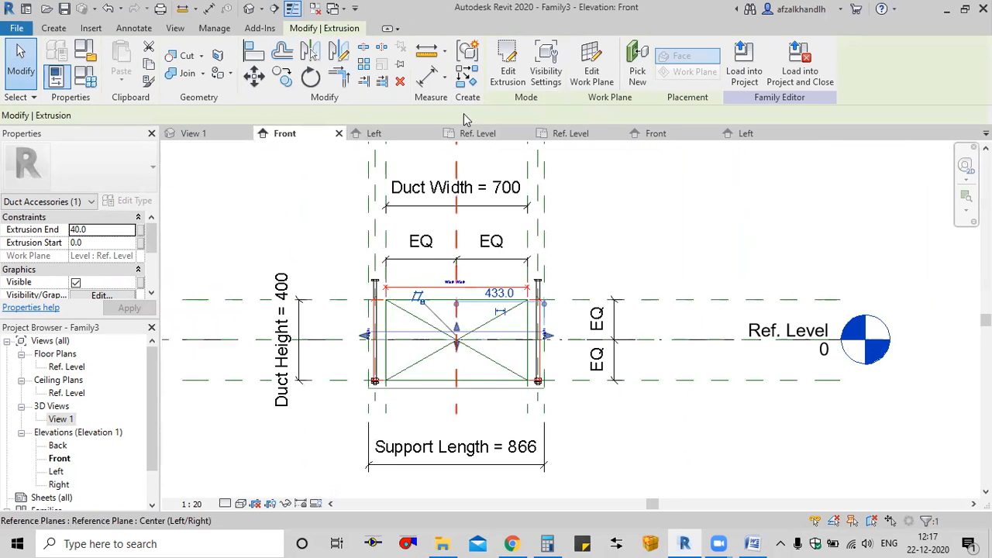
pyautogui.click(588, 75)
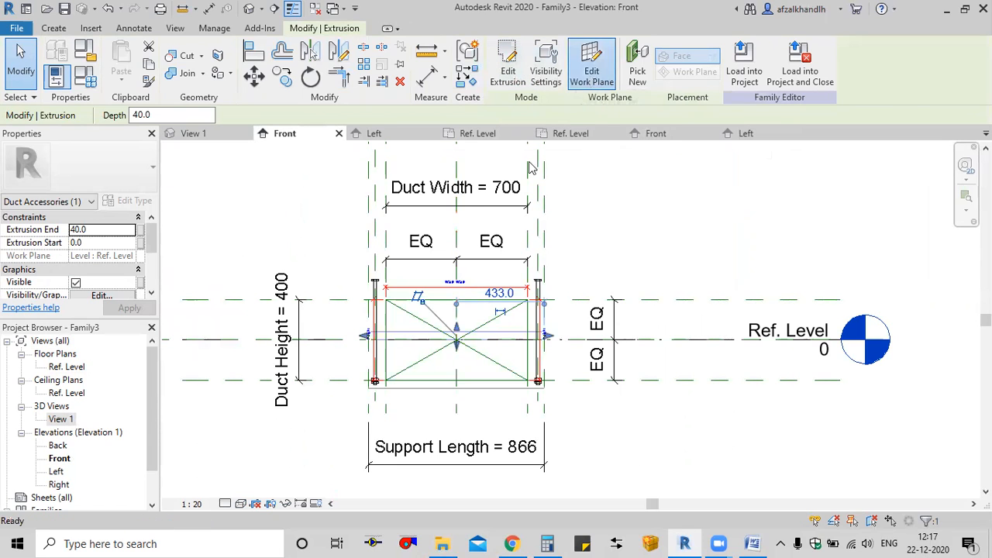
pyautogui.click(390, 294)
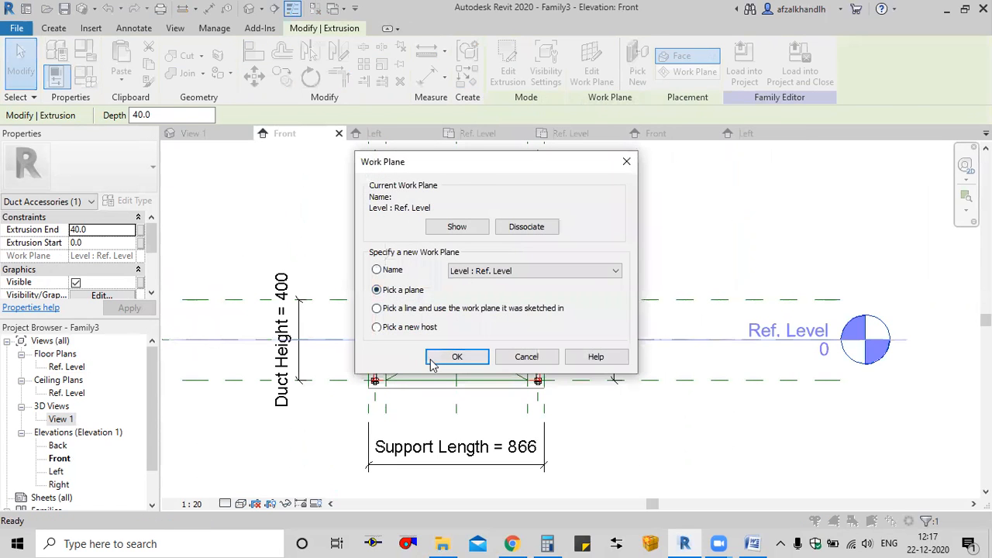
pyautogui.click(457, 357)
pyautogui.click(351, 380)
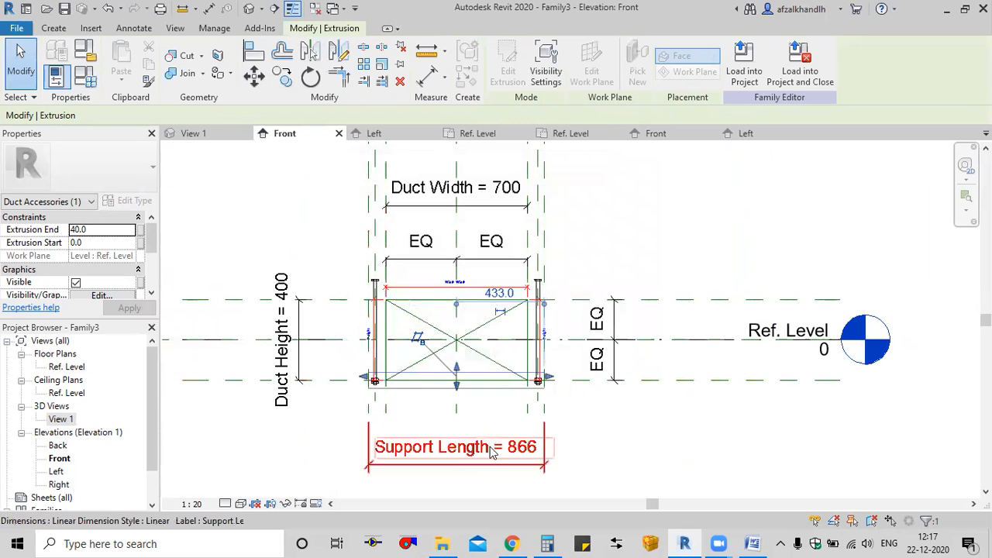
# Set the extrusion end to -40 so the block extends below the duct's bottom reference plane, and clear the selection
pyautogui.scroll(4, 458, 388)
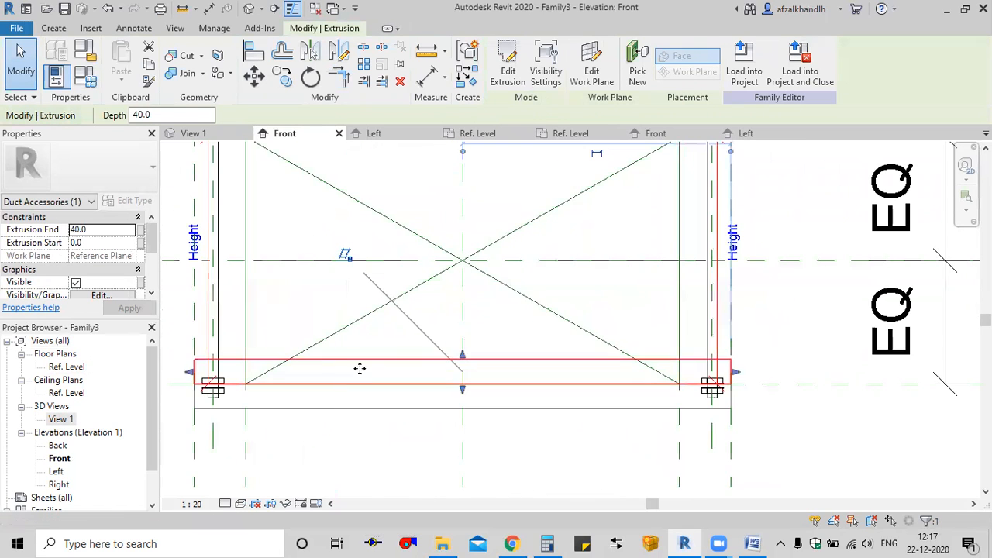
pyautogui.moveTo(461, 378); pyautogui.dragTo(510, 371, button='middle')
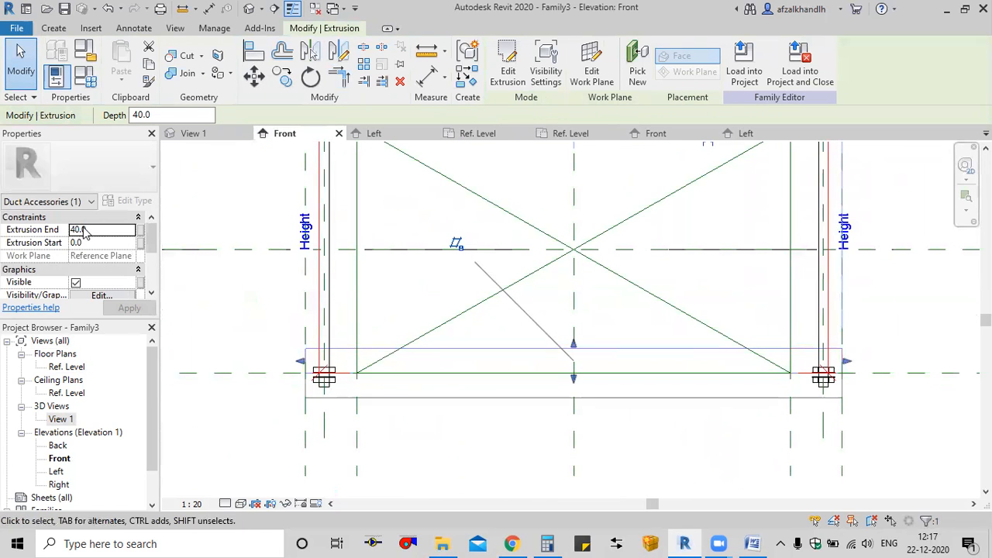
pyautogui.click(85, 231)
pyautogui.write('-')
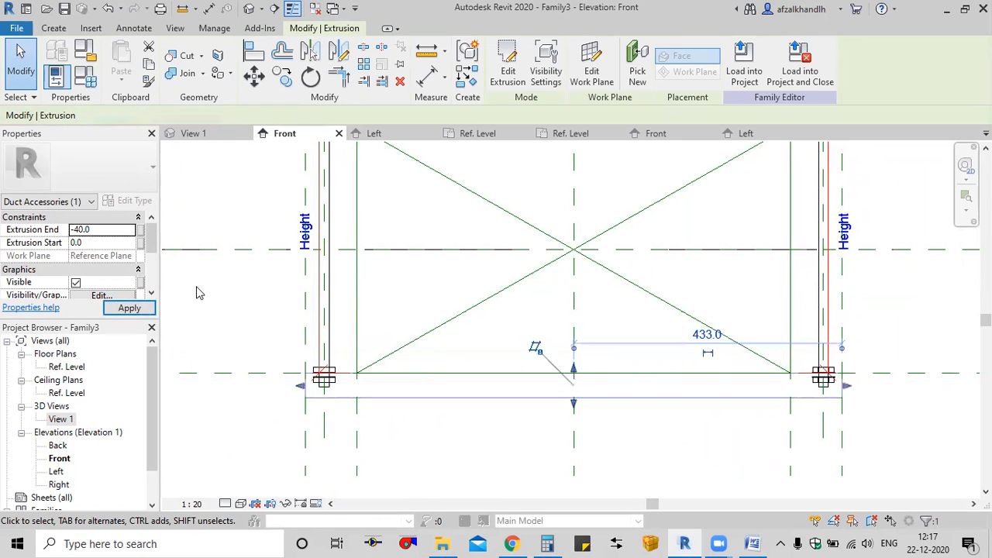
pyautogui.click(215, 297)
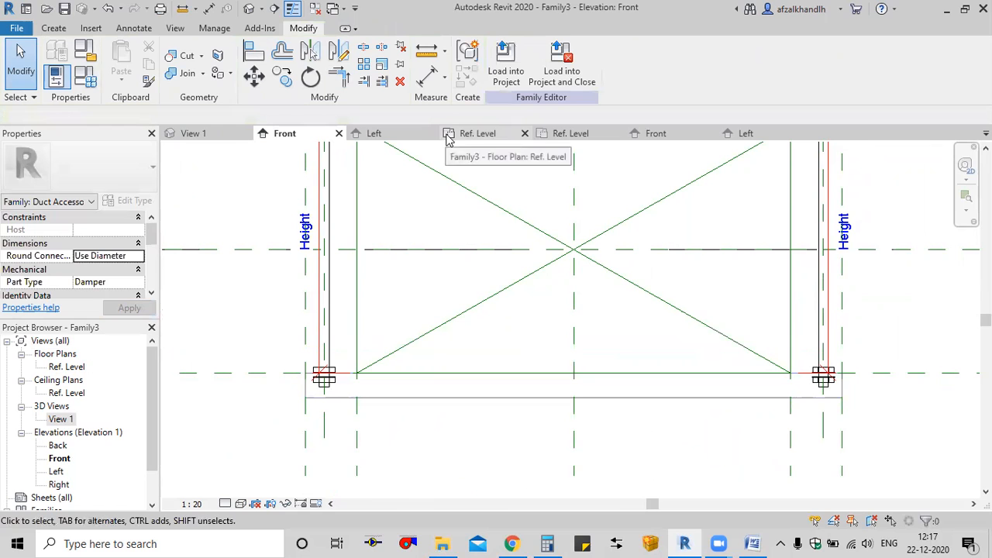
# In the 3D view, restrict the block extrusion's visibility to the Coarse detail level by turning off Medium and Fine
pyautogui.doubleClick(60, 419)
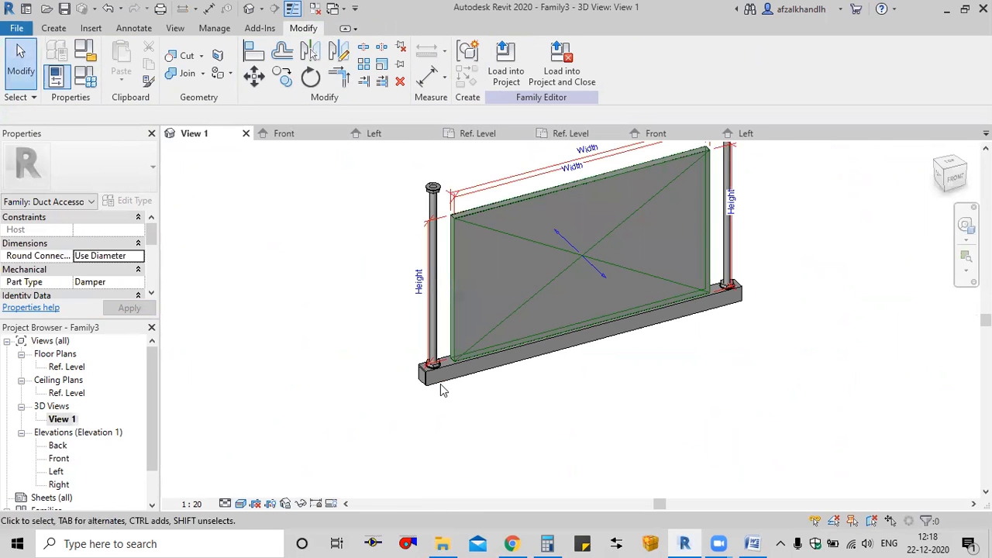
pyautogui.scroll(4, 440, 390)
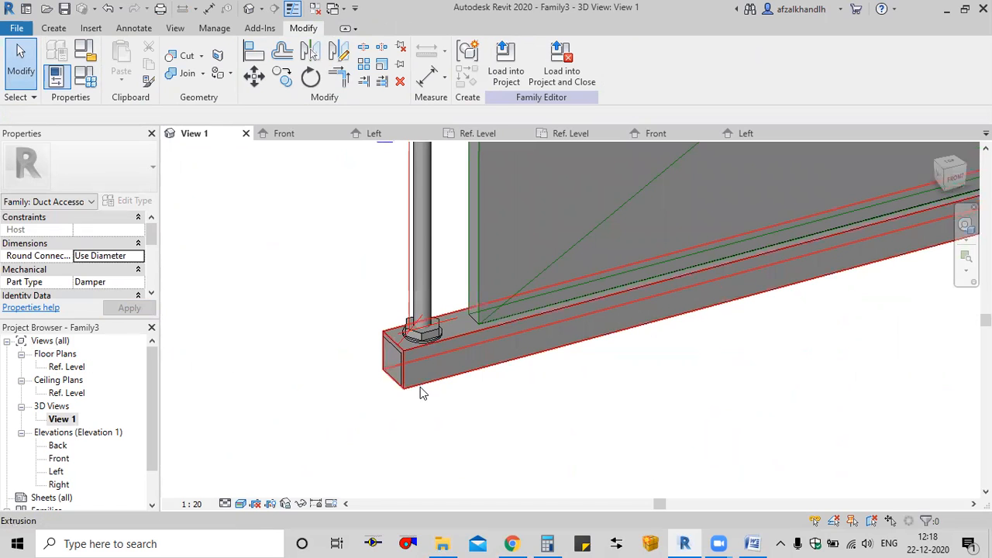
pyautogui.click(420, 389)
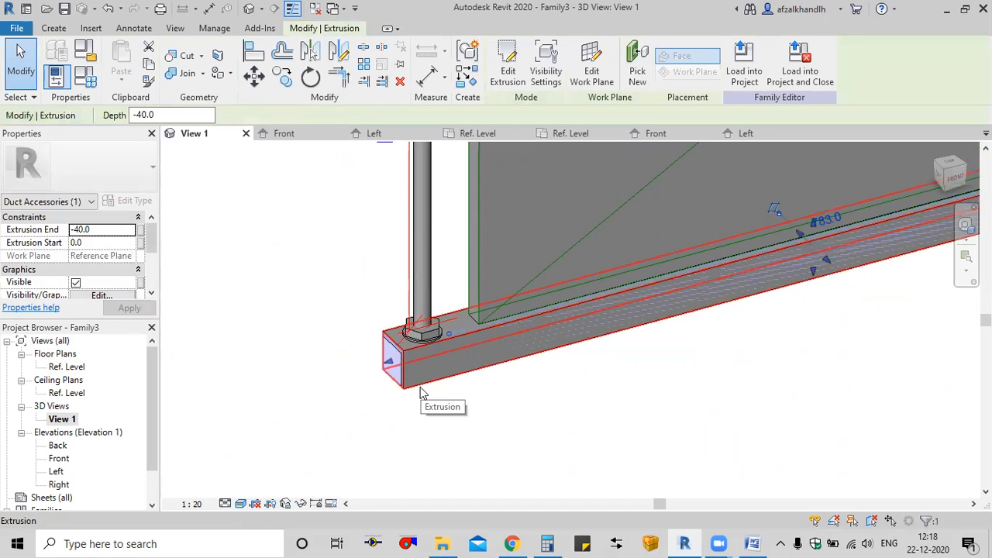
pyautogui.scroll(-1, 421, 399)
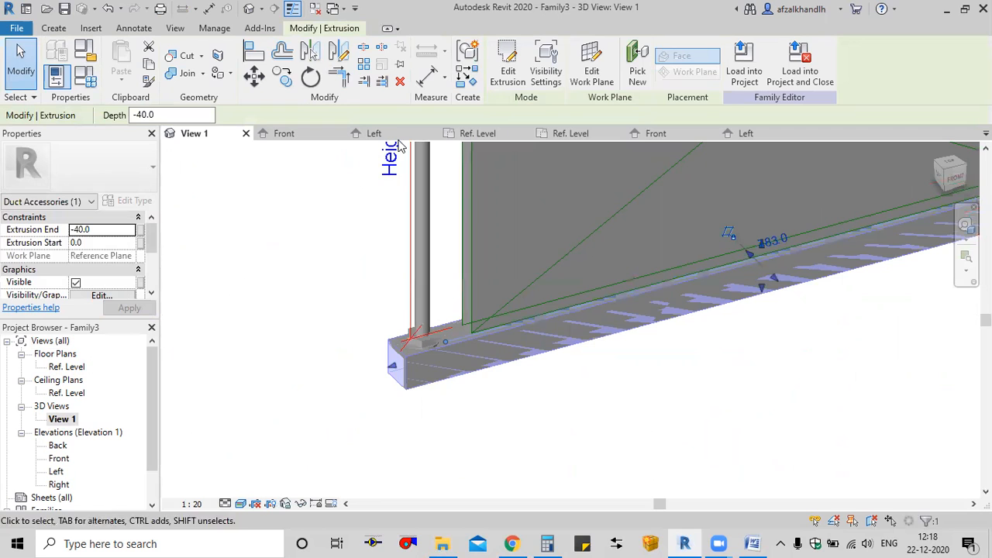
pyautogui.click(546, 76)
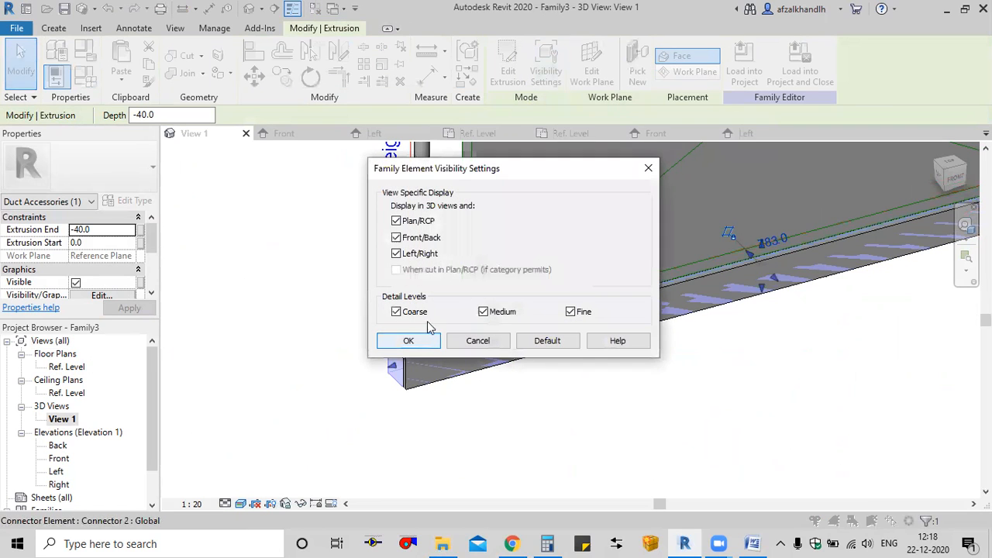
pyautogui.click(484, 312)
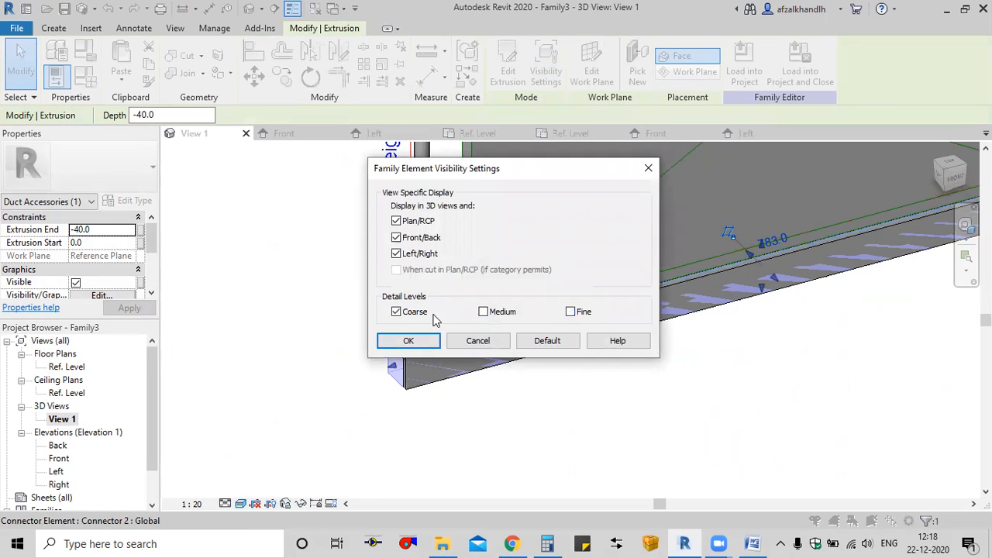
pyautogui.click(411, 341)
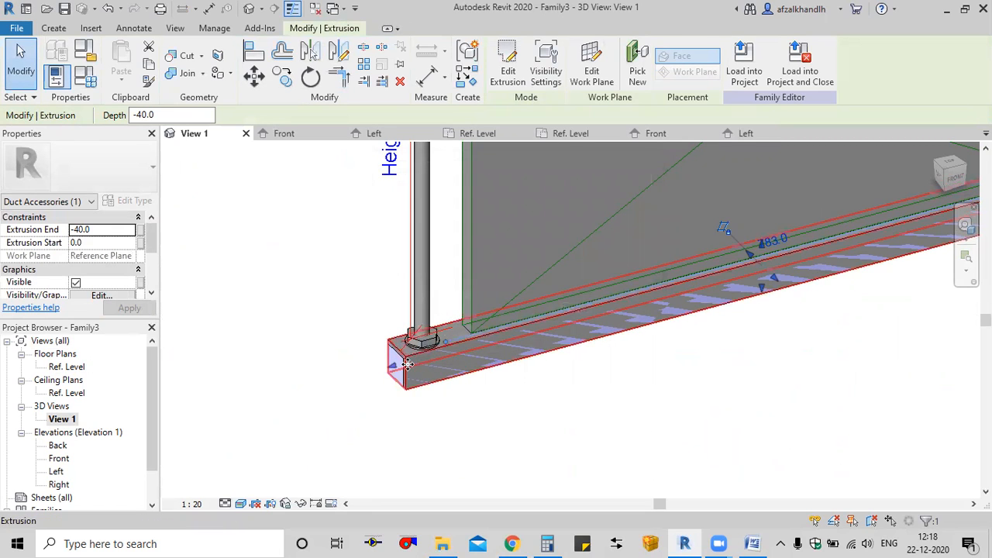
pyautogui.scroll(3, 417, 363)
pyautogui.click(313, 359)
pyautogui.scroll(-1, 316, 365)
pyautogui.scroll(-5, 319, 373)
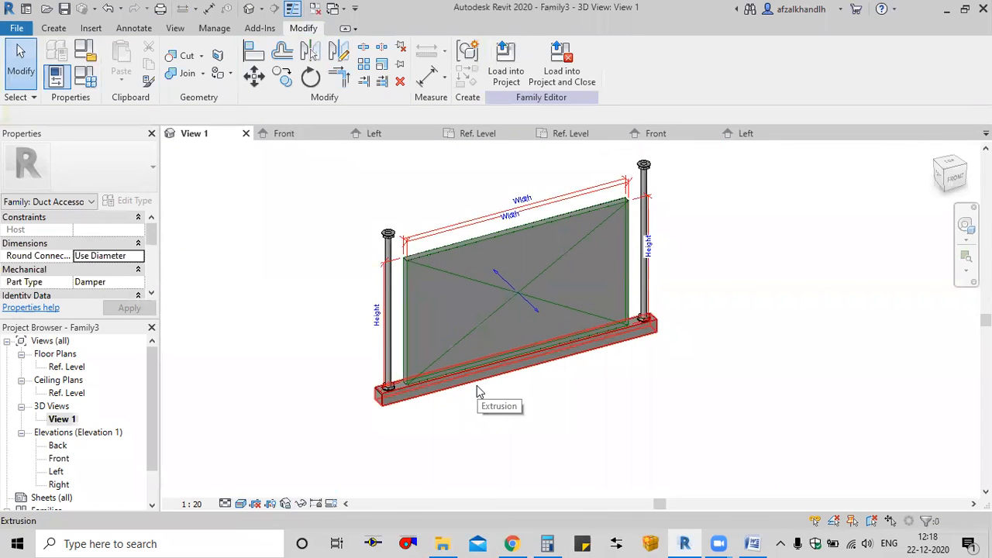
# Turn on Preview Visibility in the 3D view and inspect the support at the Fine detail level
pyautogui.click(331, 504)
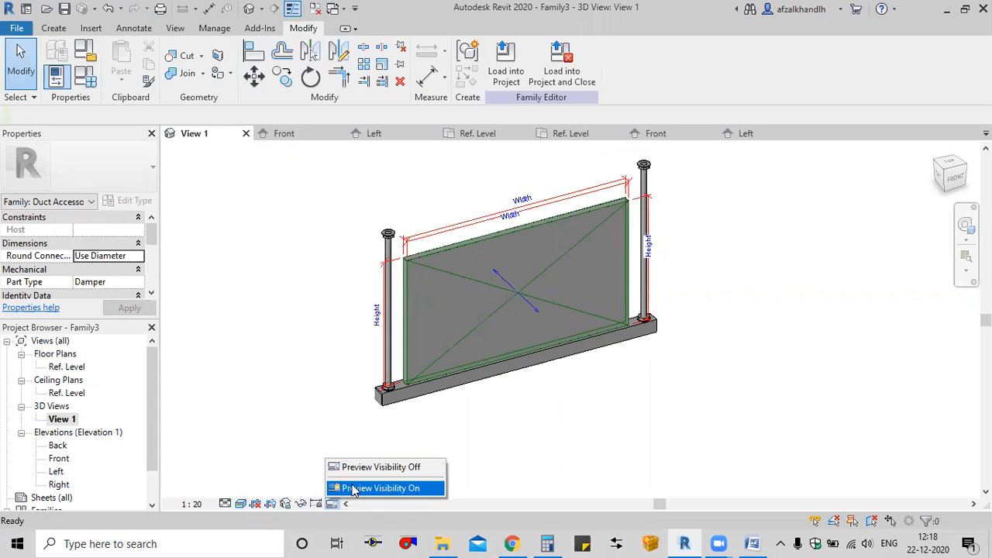
pyautogui.click(354, 488)
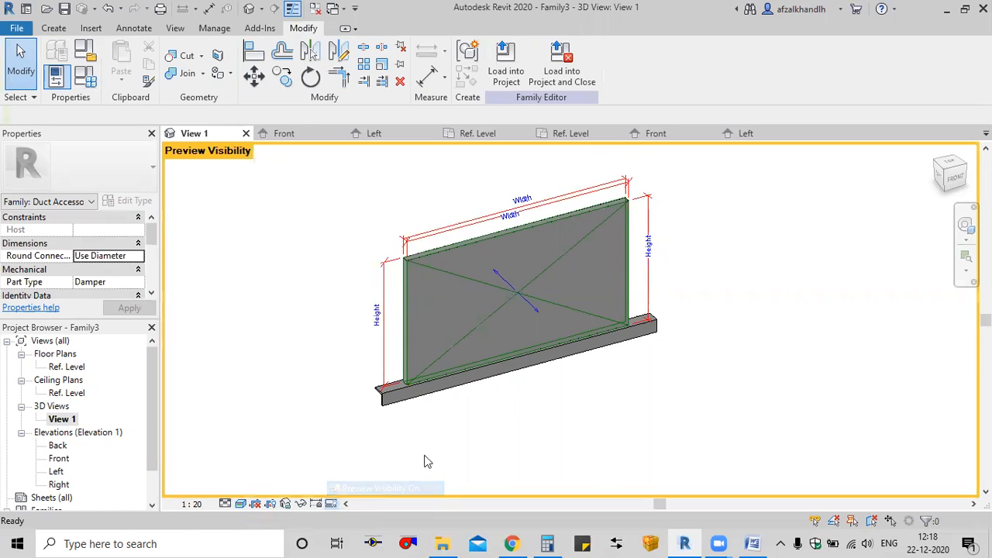
pyautogui.click(224, 504)
pyautogui.click(239, 484)
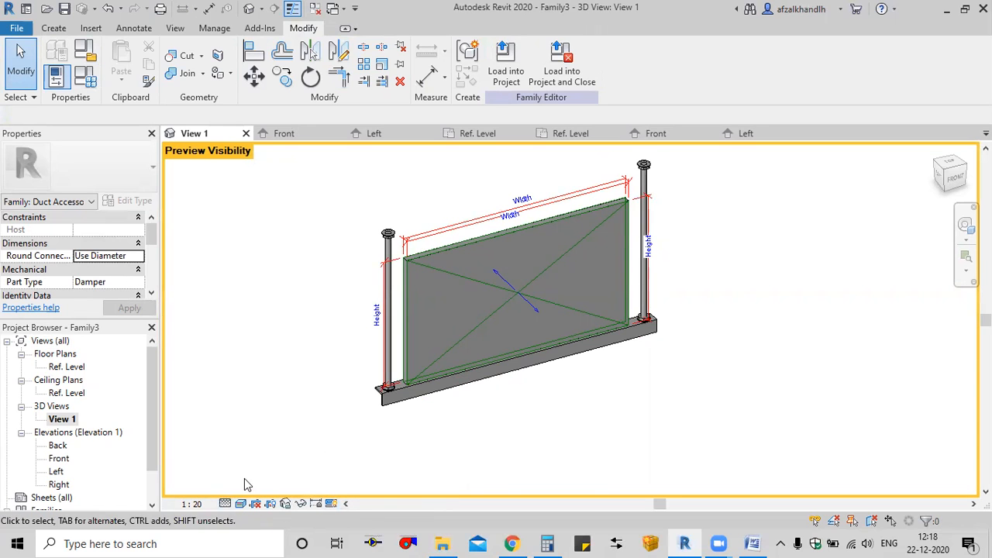
pyautogui.scroll(3, 454, 365)
pyautogui.scroll(-2, 467, 358)
pyautogui.moveTo(505, 370); pyautogui.dragTo(514, 405, button='middle')
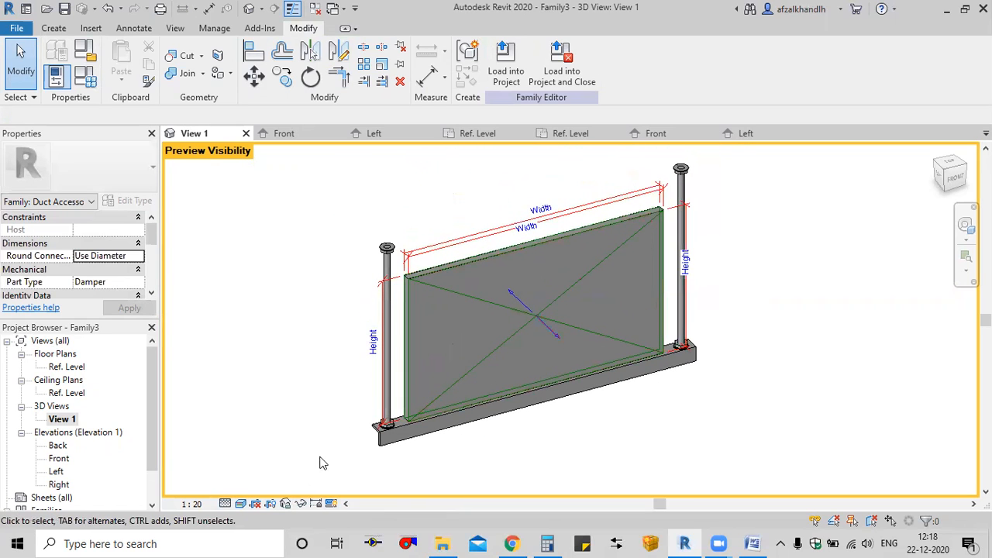
# Examine which support parts the 3D visibility preview shows at the Medium and Coarse detail levels
pyautogui.click(226, 504)
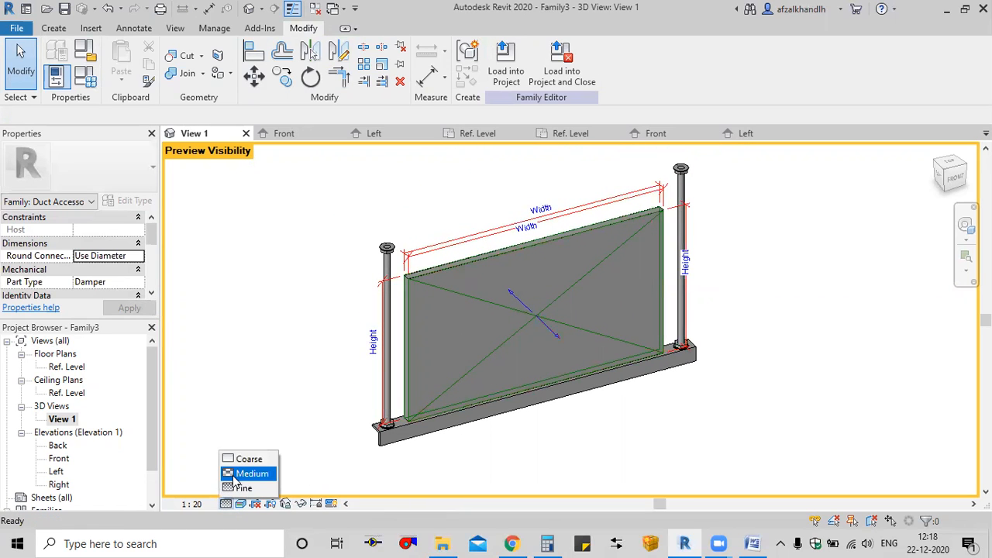
pyautogui.click(233, 477)
pyautogui.scroll(3, 385, 422)
pyautogui.scroll(-2, 442, 417)
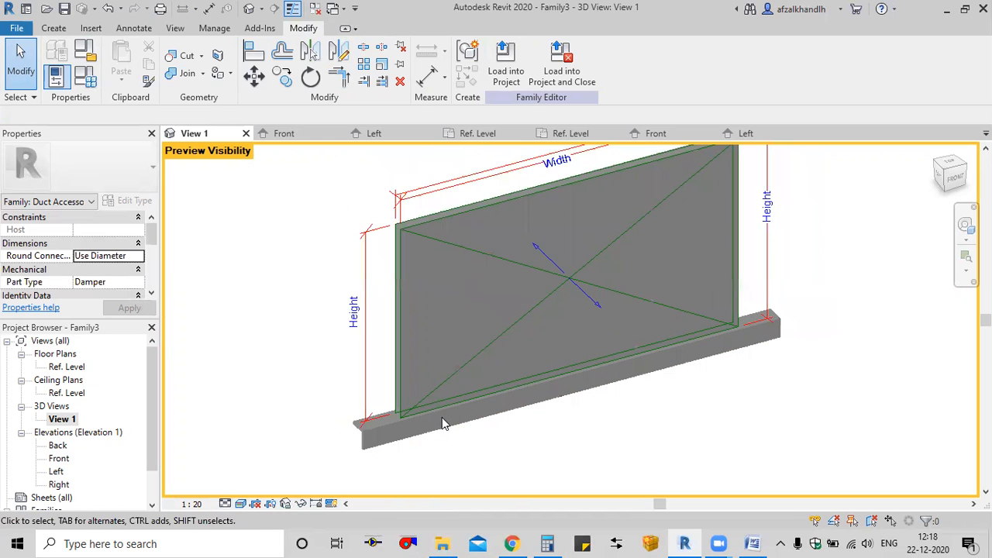
pyautogui.click(224, 503)
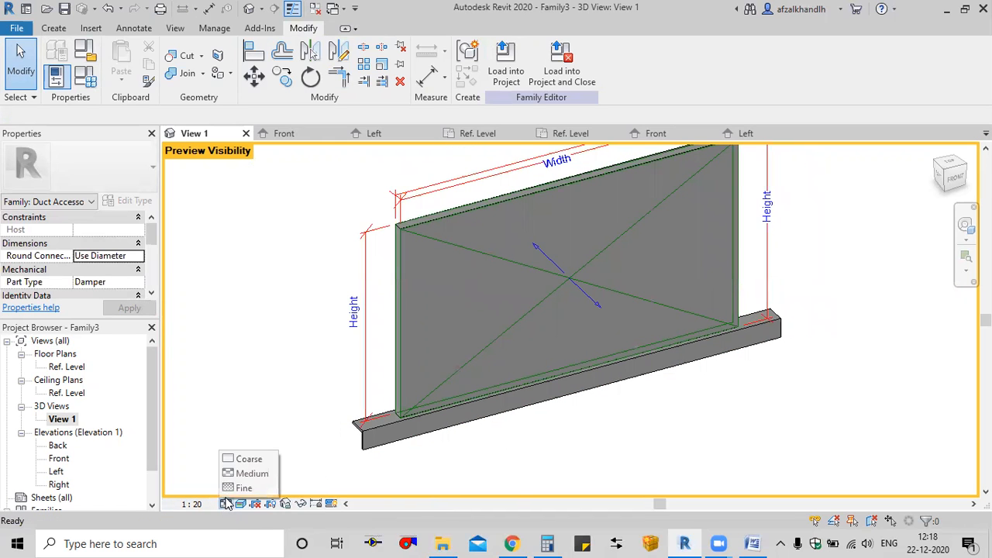
pyautogui.click(239, 461)
pyautogui.scroll(4, 386, 434)
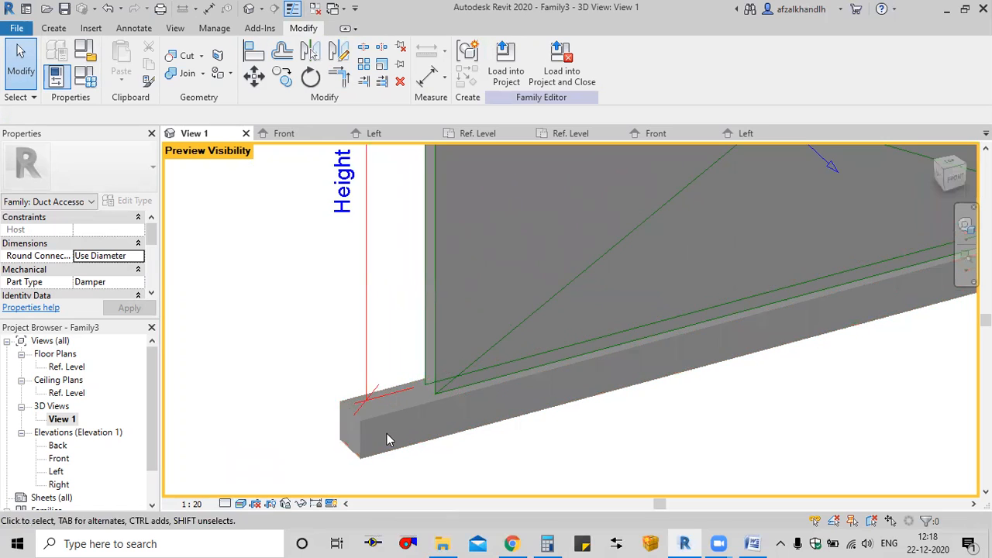
pyautogui.scroll(-2, 386, 415)
pyautogui.scroll(-2, 385, 415)
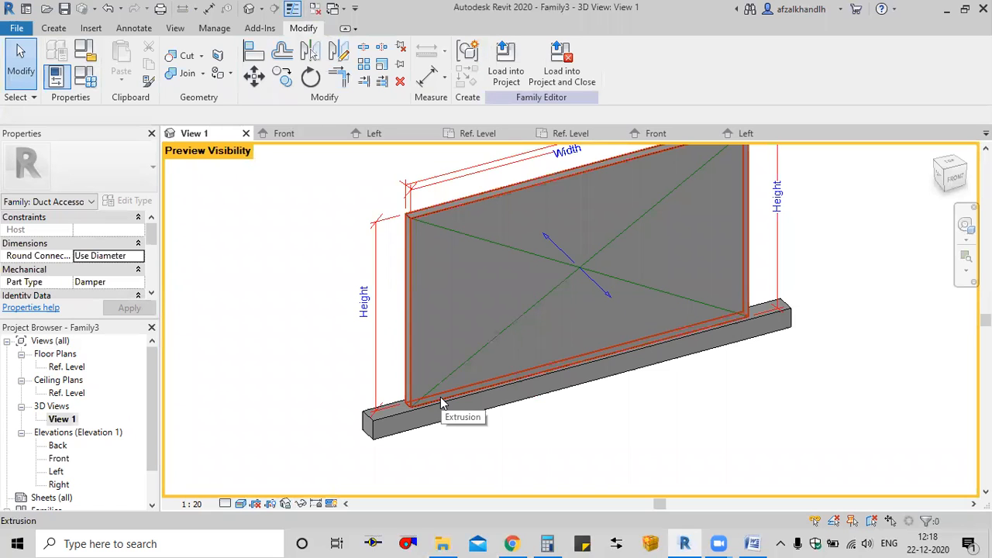
# Turn Preview Visibility off in the 3D view and set its detail level to Fine
pyautogui.click(332, 504)
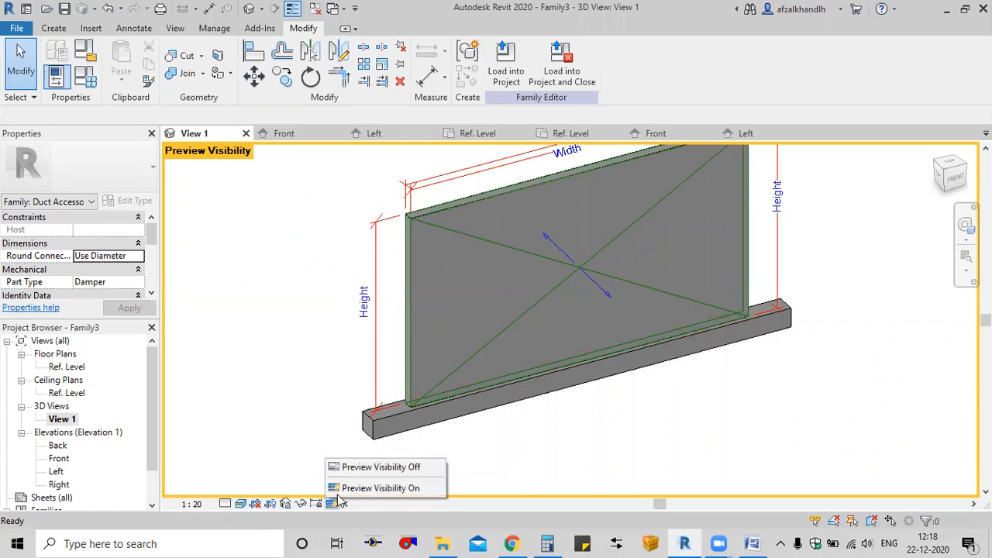
pyautogui.click(361, 468)
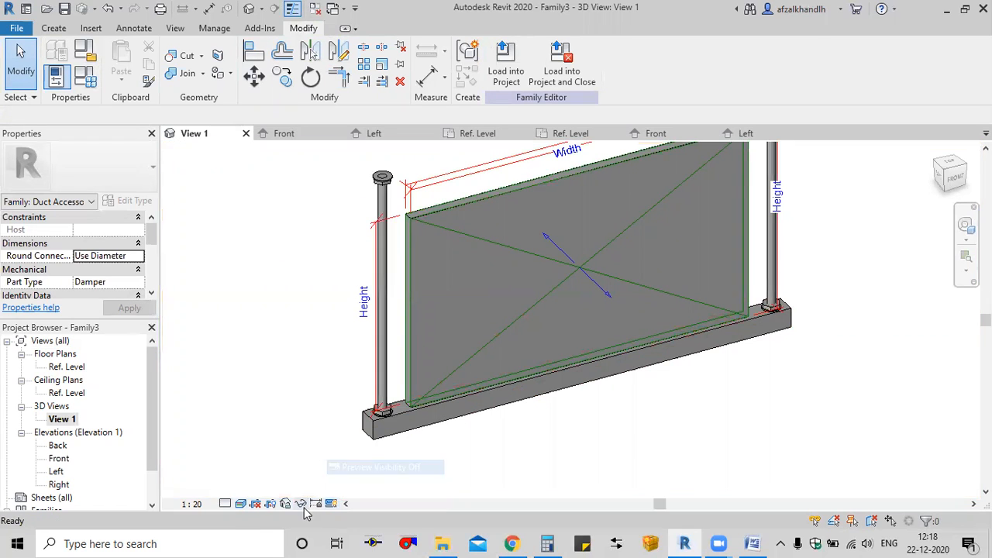
pyautogui.click(225, 504)
pyautogui.click(245, 487)
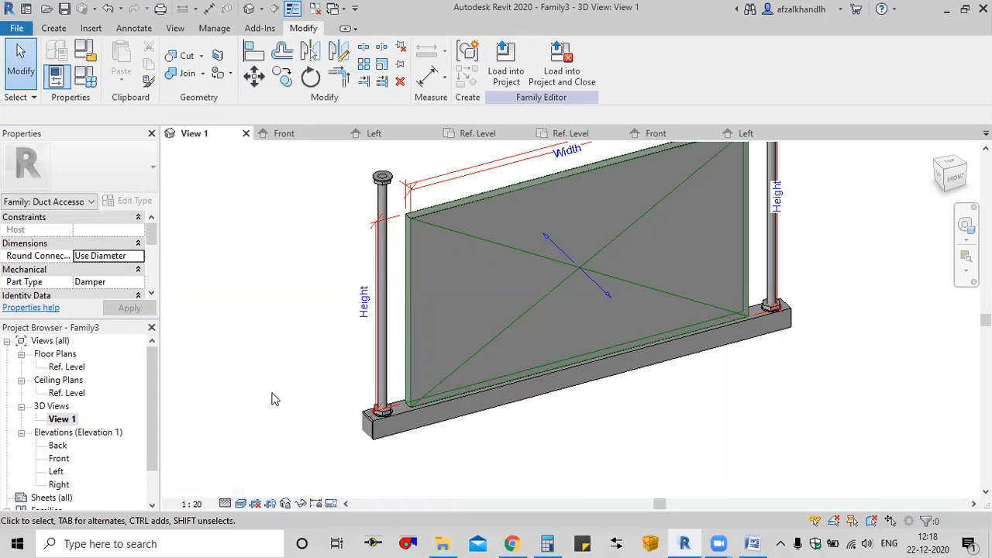
pyautogui.scroll(-4, 272, 395)
pyautogui.moveTo(286, 404); pyautogui.dragTo(349, 427, button='middle')
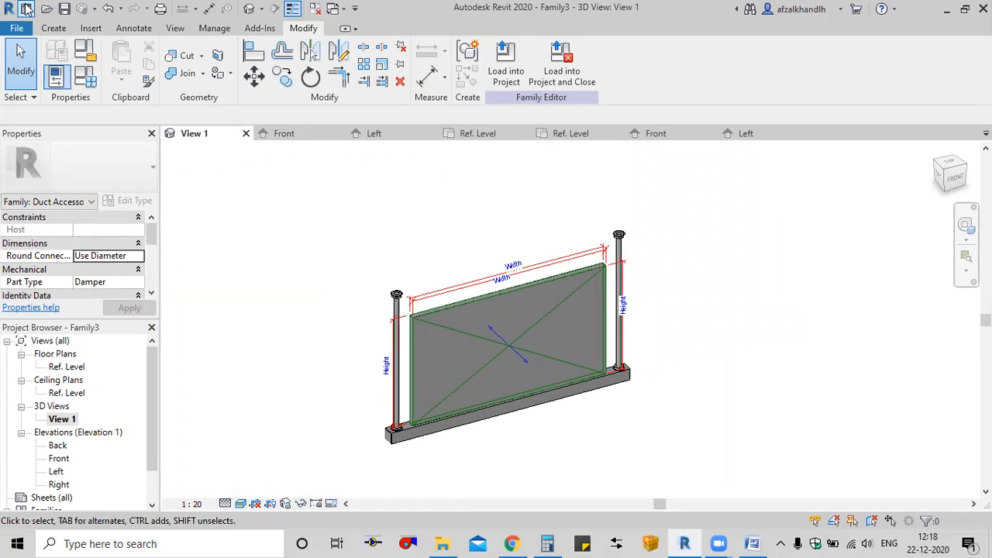
# Create a new project from the Mechanical Template
pyautogui.click(26, 9)
pyautogui.click(97, 172)
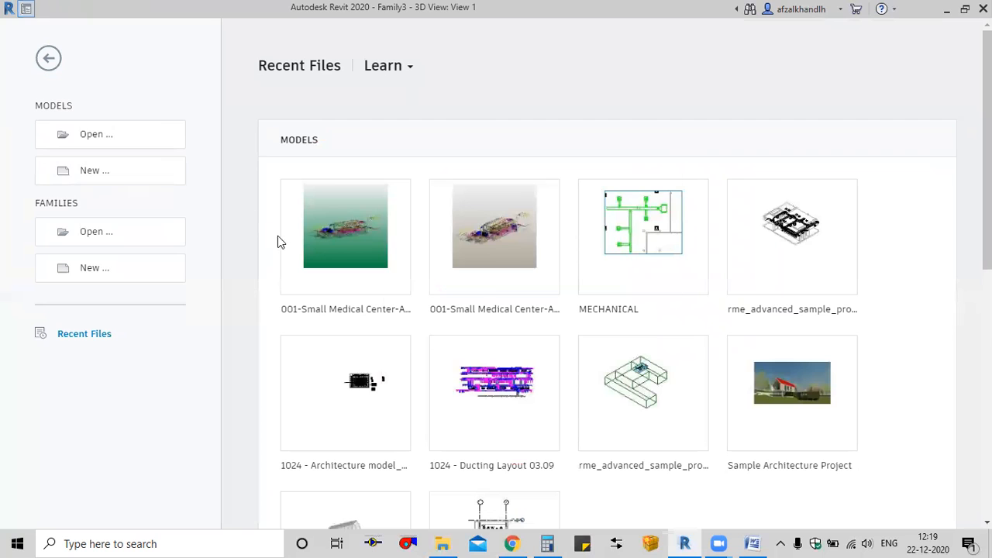
pyautogui.click(465, 214)
pyautogui.click(458, 262)
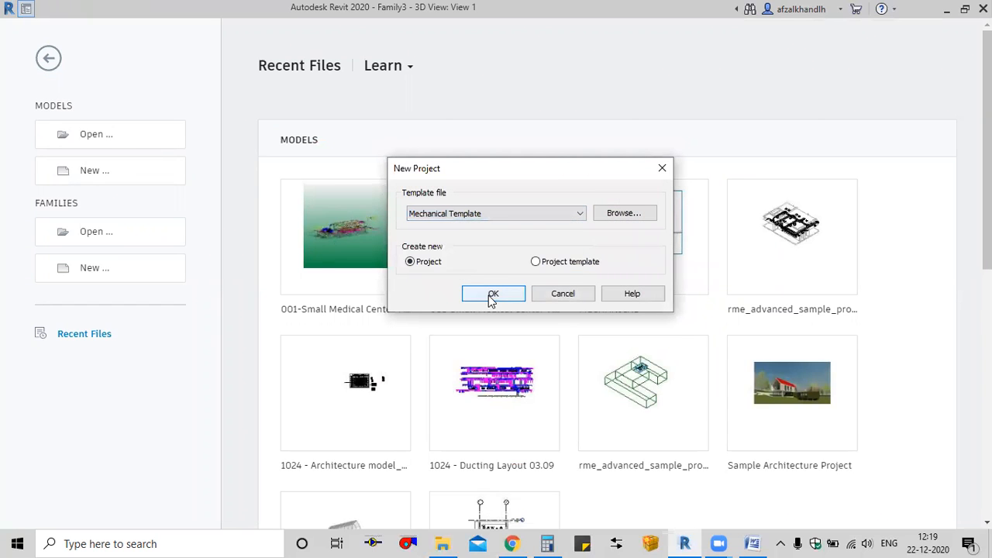
pyautogui.click(493, 294)
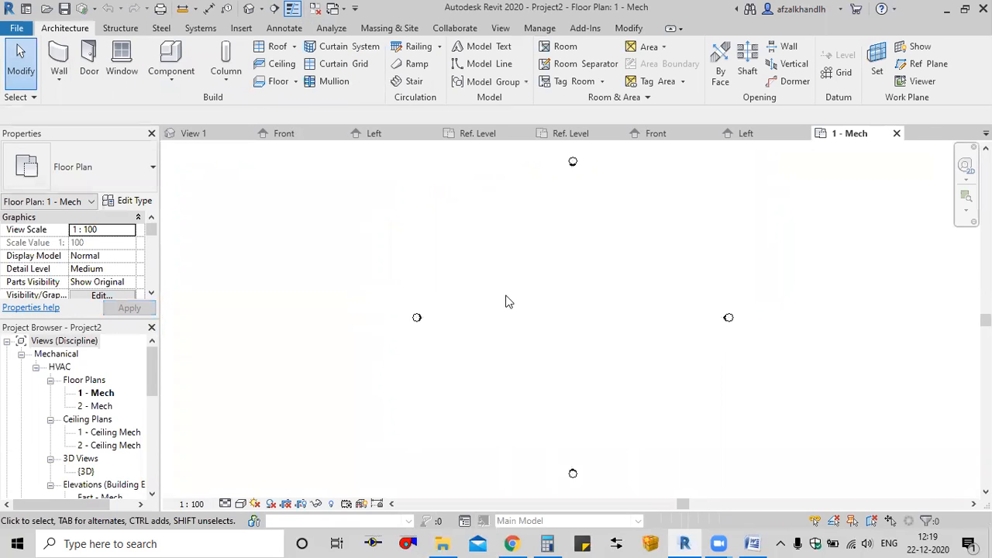
# Draw a straight horizontal rectangular duct, 700 wide and 300 high, between the side elevation markers in the upper part of the 1 - Mech plan
pyautogui.click(201, 29)
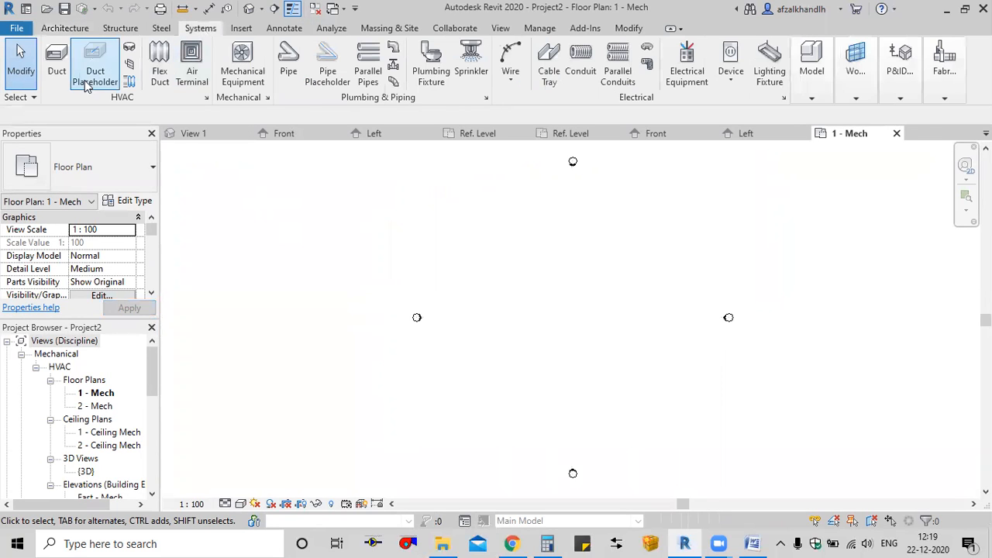
pyautogui.click(61, 81)
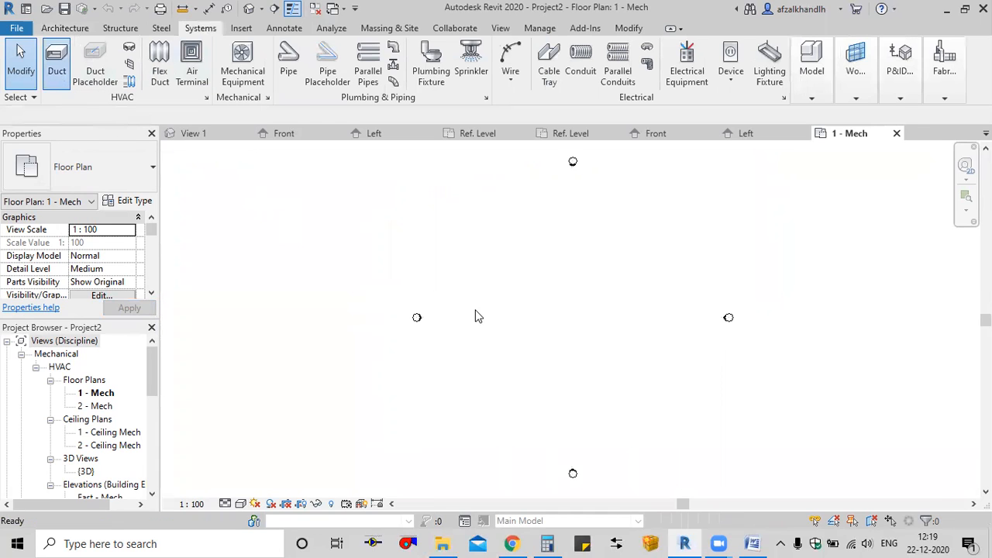
pyautogui.scroll(2, 533, 312)
pyautogui.moveTo(533, 312); pyautogui.dragTo(466, 305, button='middle')
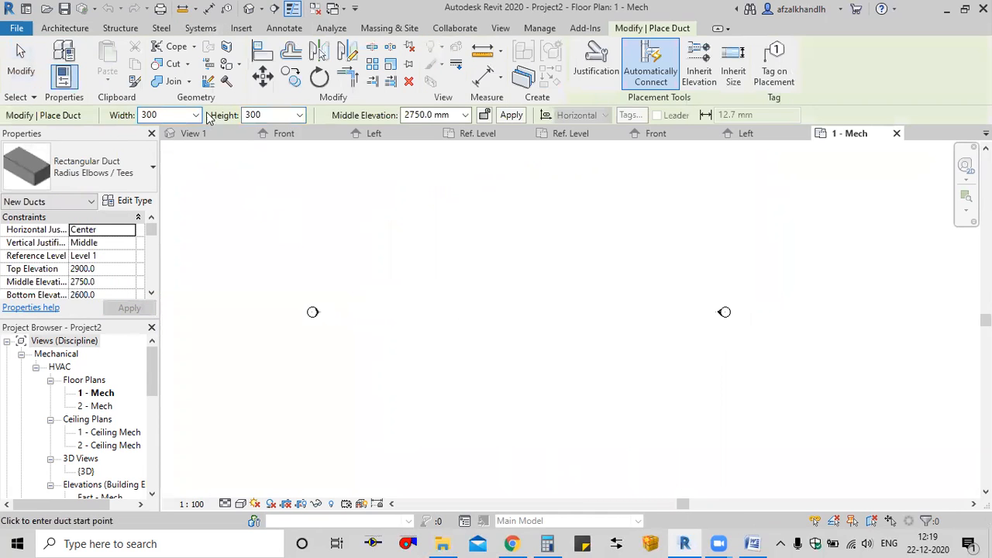
pyautogui.click(196, 115)
pyautogui.click(153, 261)
pyautogui.click(358, 255)
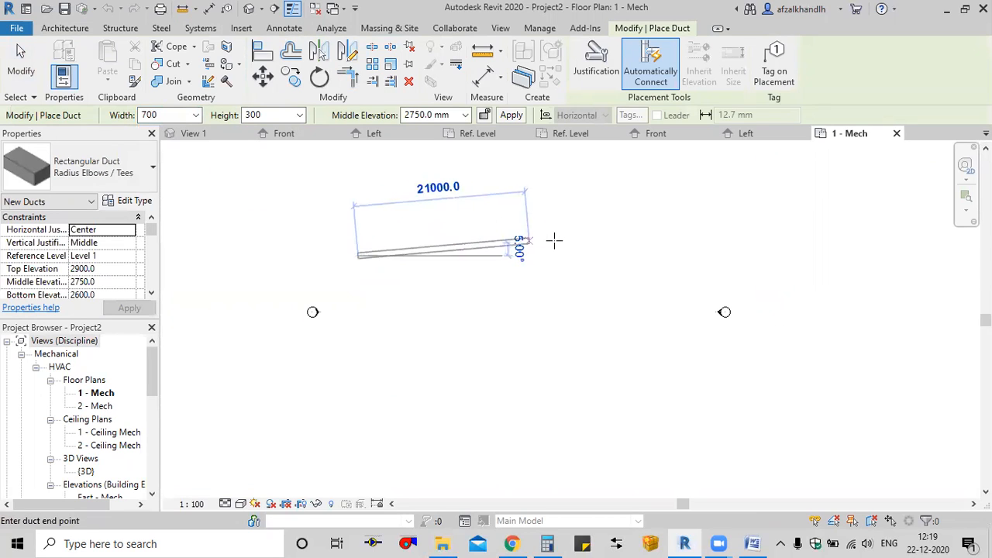
pyautogui.click(611, 256)
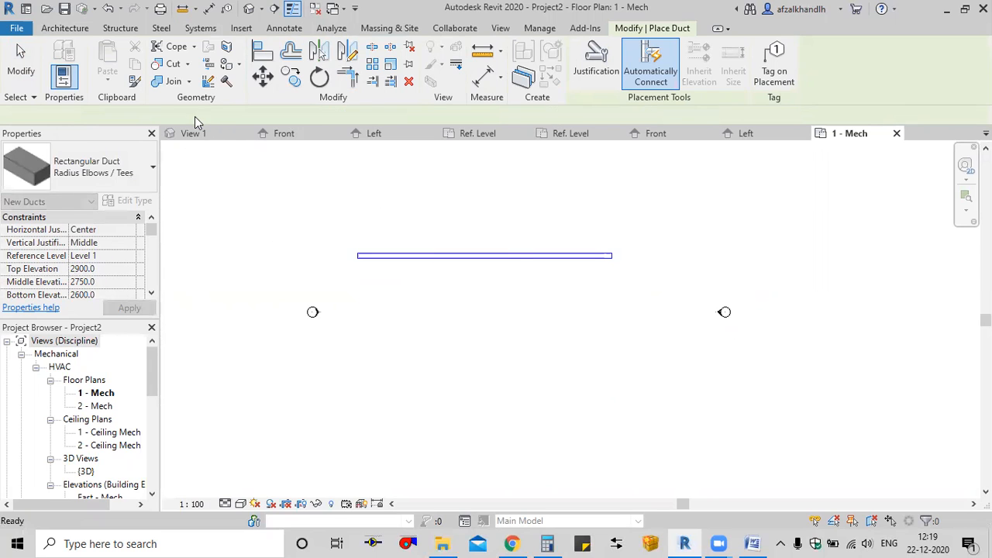
# Draw a second horizontal duct, 1200 wide and 500 high, parallel below the first and aligned with both its ends
pyautogui.click(197, 114)
pyautogui.click(163, 239)
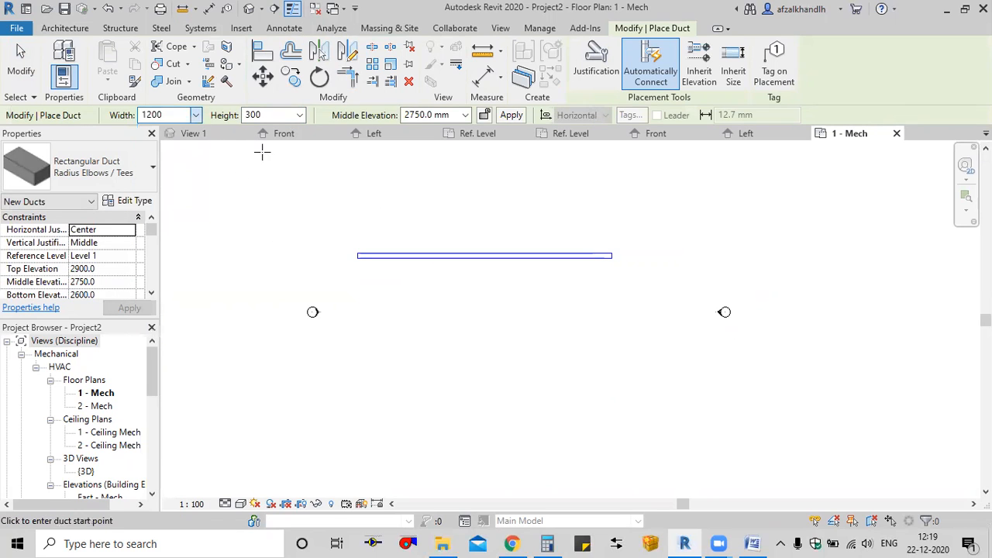
pyautogui.click(299, 115)
pyautogui.click(254, 218)
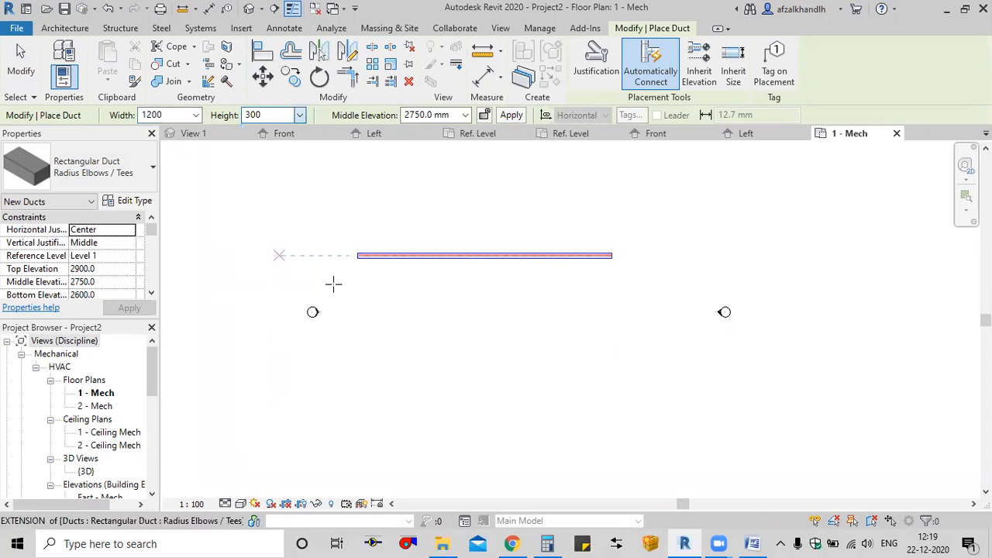
pyautogui.click(360, 300)
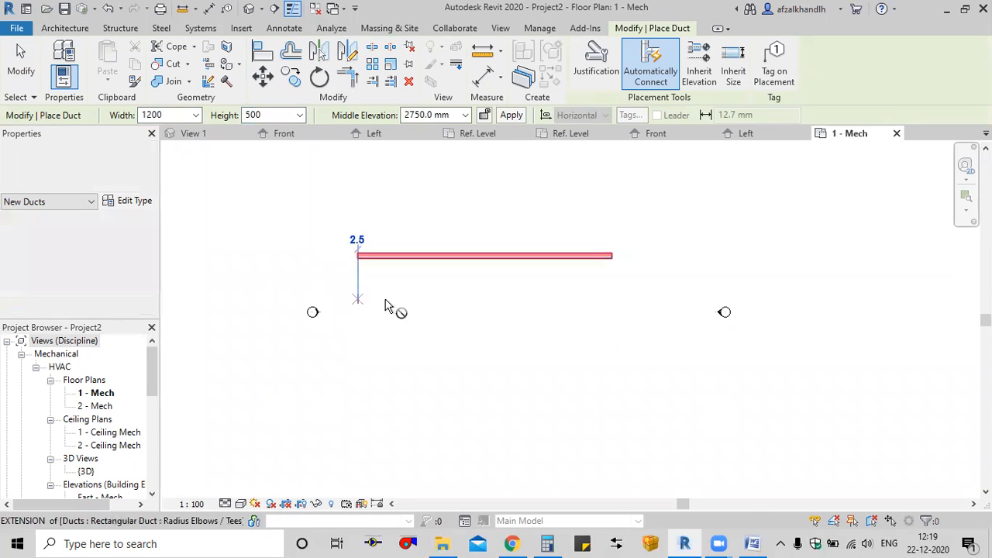
pyautogui.click(611, 299)
pyautogui.press('Escape')
pyautogui.press('Escape')
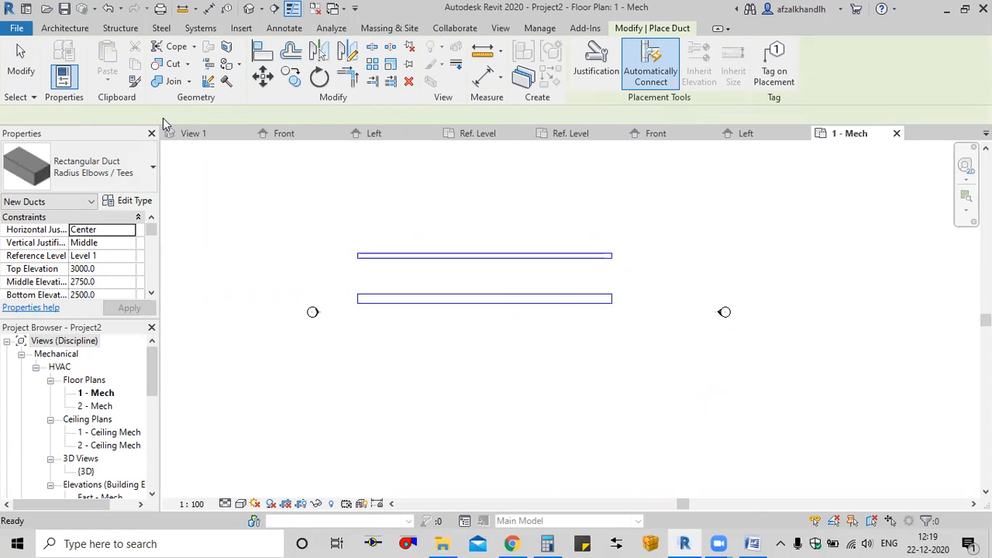
# Draw an 1800 by 700 duct below the other two, running horizontally, turning down, and turning horizontal again in the same direction
pyautogui.click(196, 114)
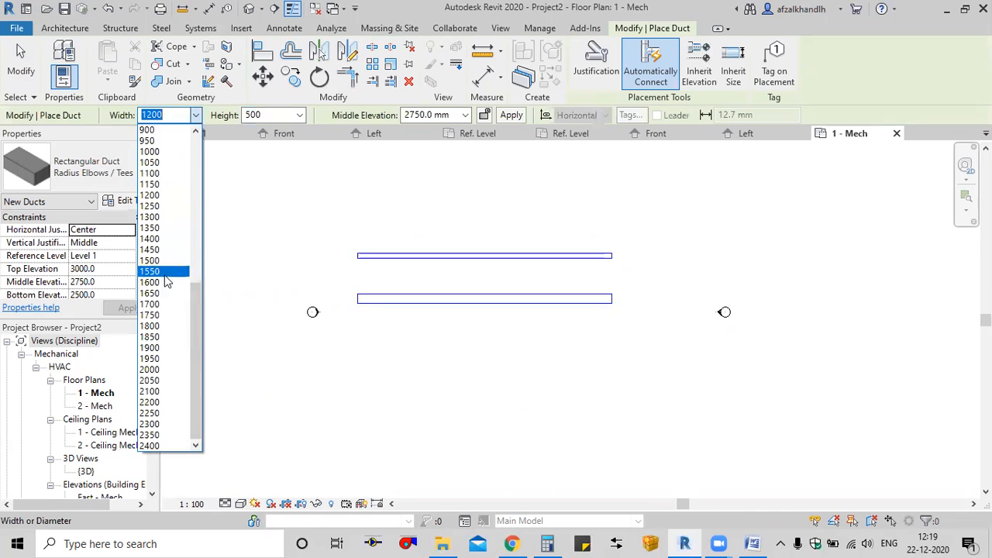
pyautogui.click(162, 326)
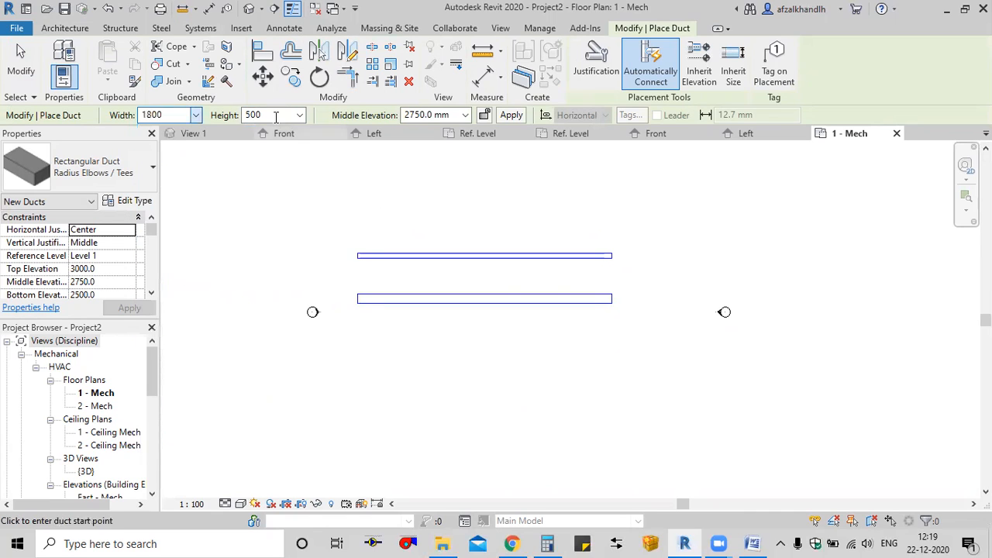
pyautogui.click(300, 115)
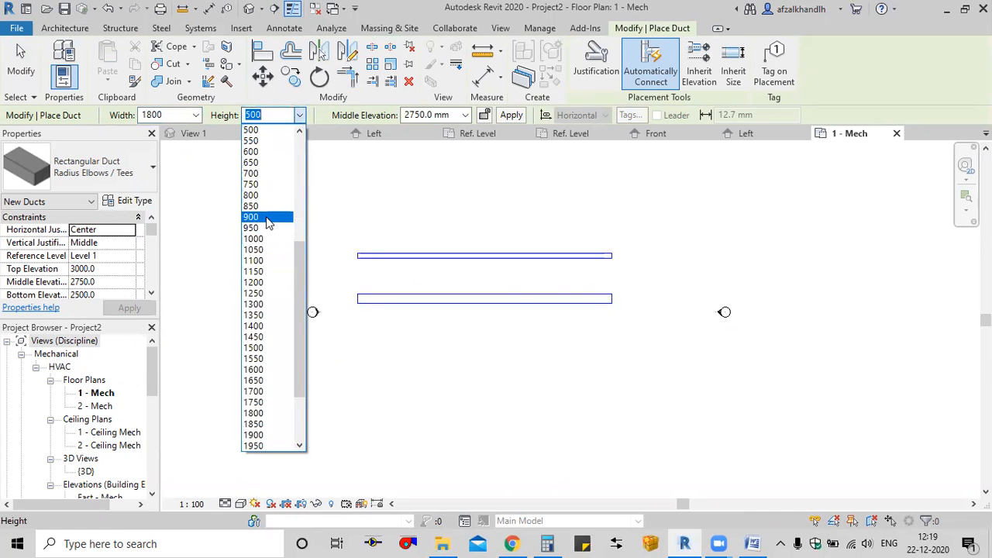
pyautogui.click(264, 174)
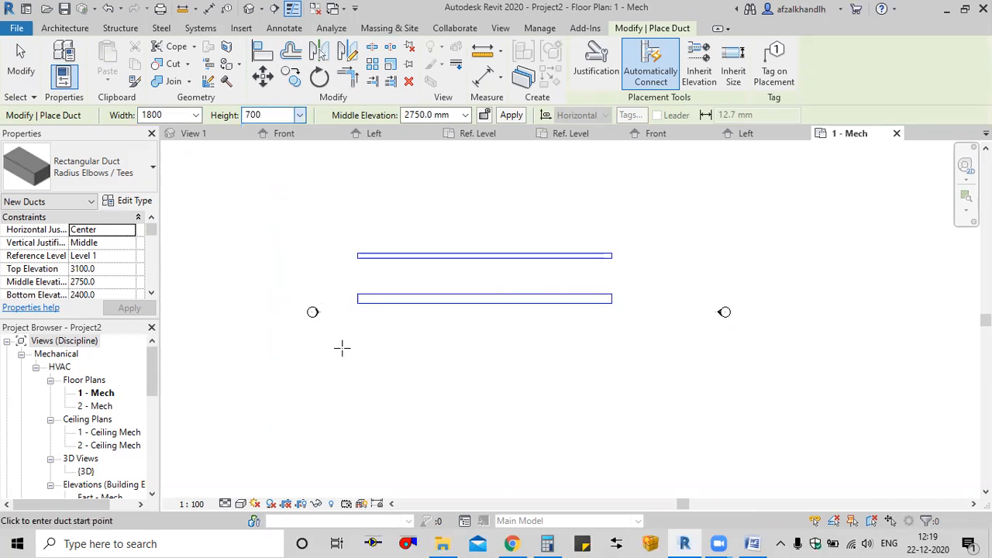
pyautogui.click(351, 355)
pyautogui.click(508, 356)
pyautogui.click(506, 409)
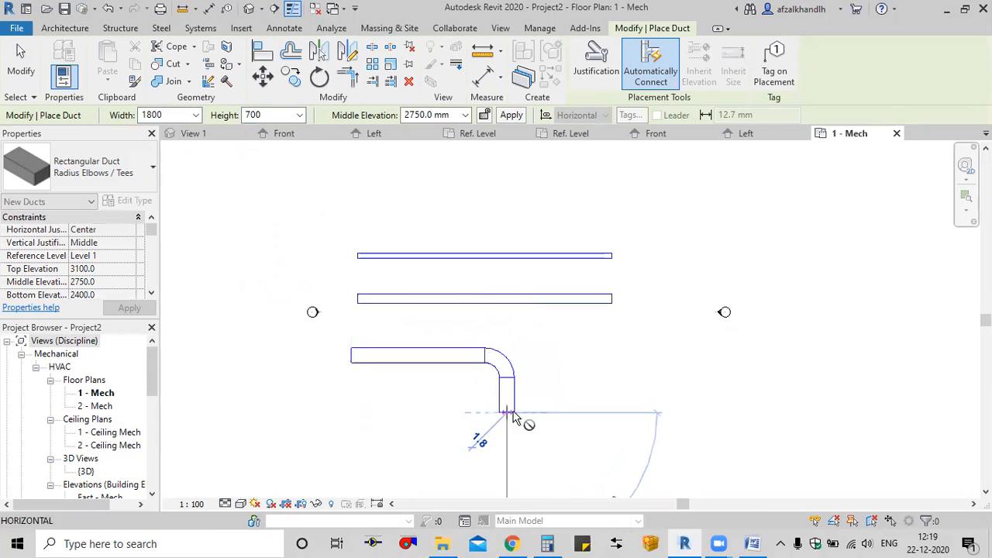
pyautogui.click(574, 409)
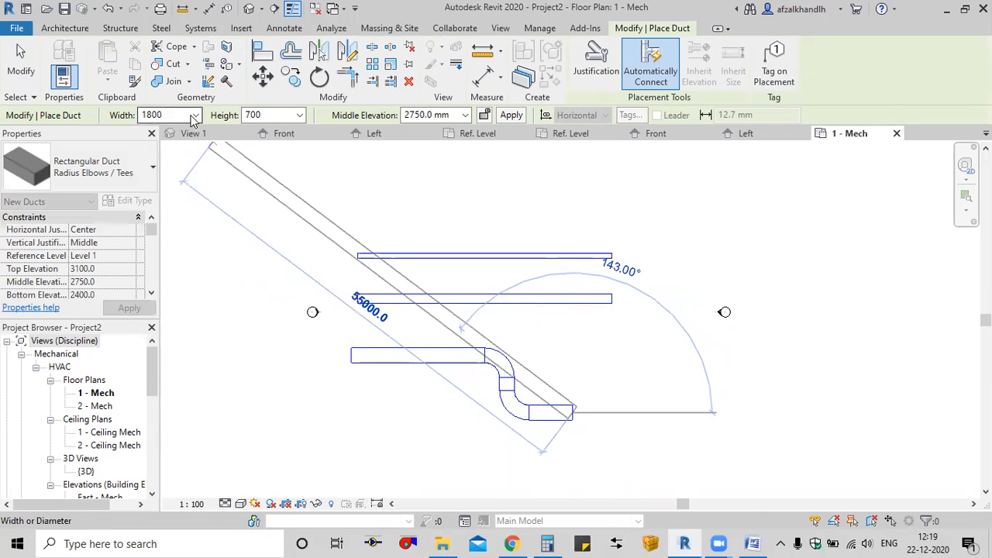
# Continue the bent duct run with a straight horizontal section 1000 wide and 500 high, and finish placing ducts
pyautogui.click(196, 114)
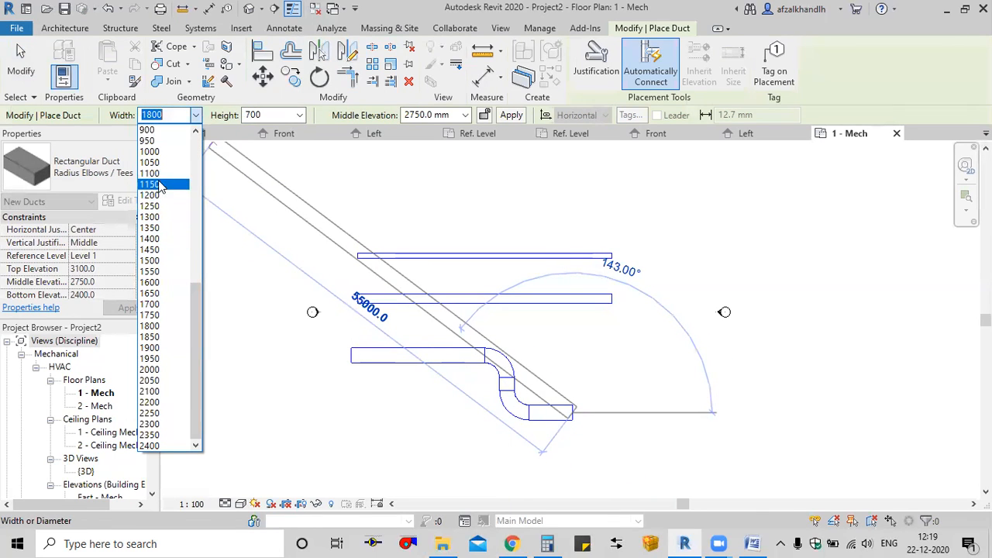
pyautogui.click(151, 151)
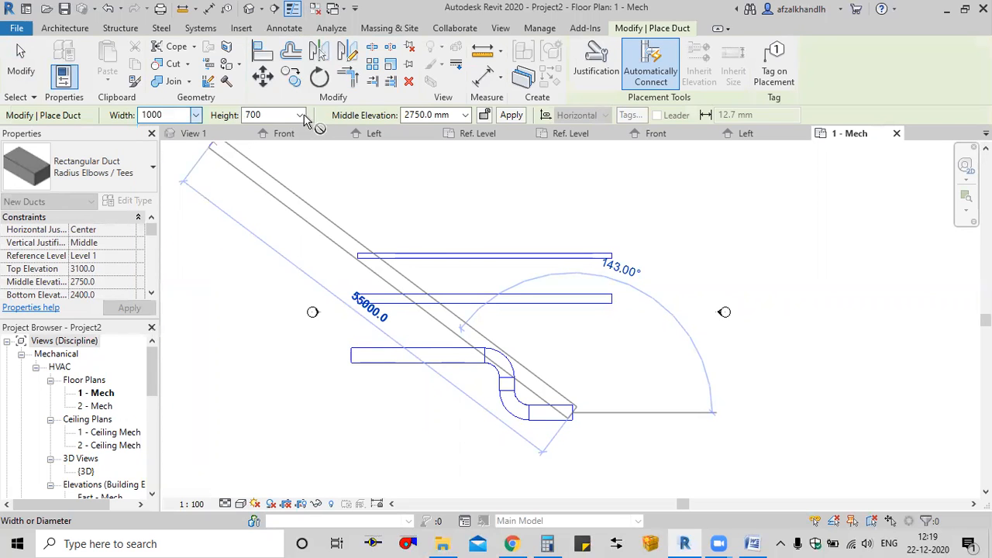
pyautogui.click(301, 115)
pyautogui.scroll(1, 260, 149)
pyautogui.click(253, 133)
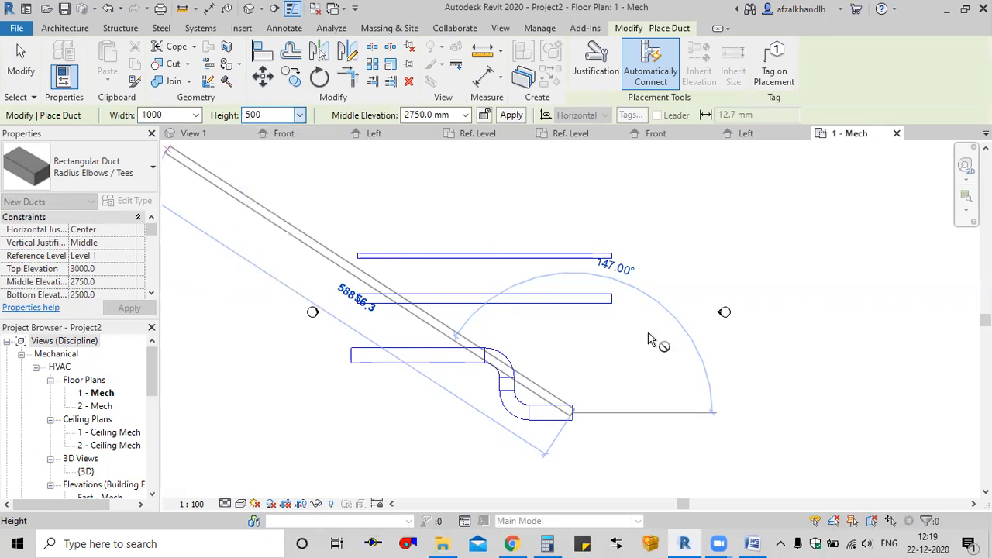
pyautogui.click(704, 414)
pyautogui.press('Escape')
pyautogui.press('Escape')
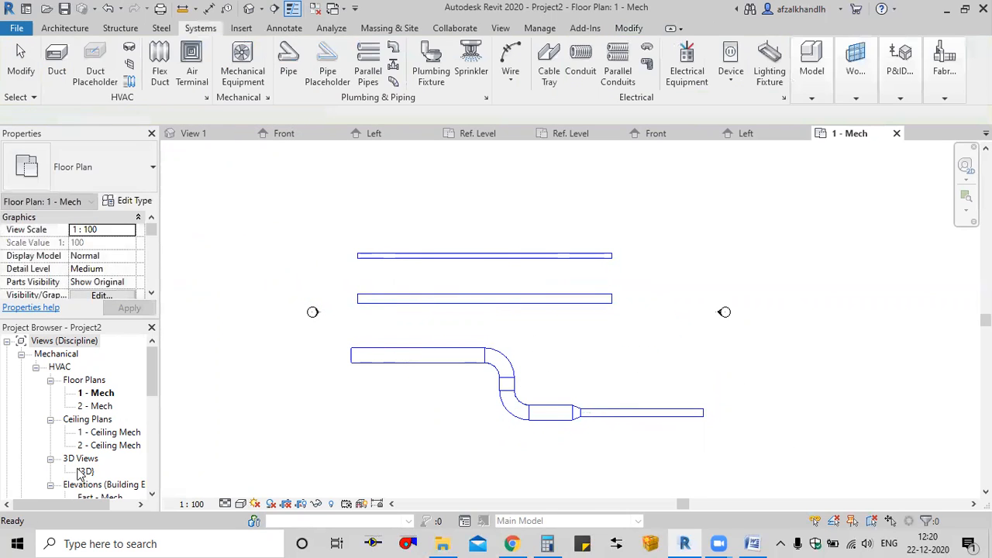
# Open the project's default 3D view and set it to the Realistic visual style and Fine detail level
pyautogui.doubleClick(84, 472)
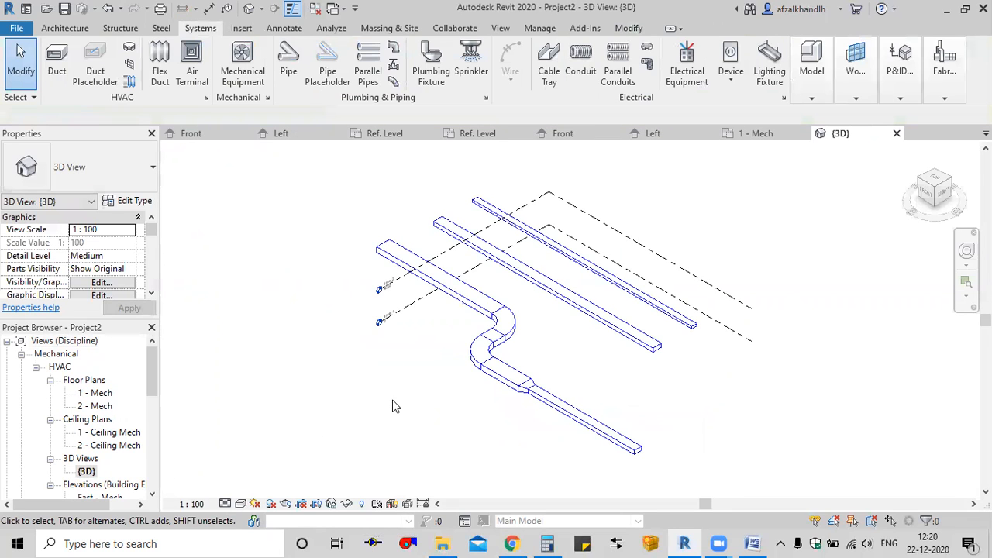
pyautogui.click(241, 502)
pyautogui.click(268, 470)
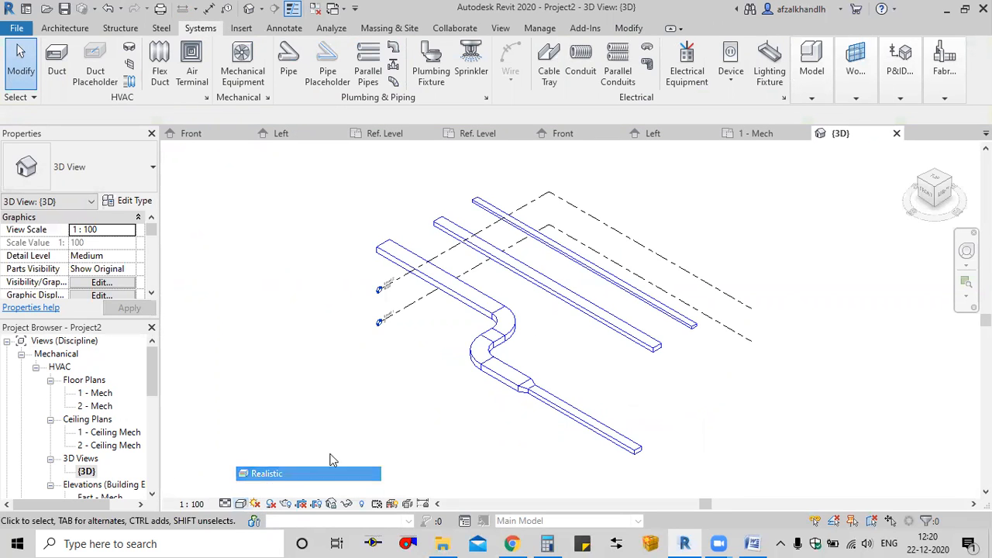
pyautogui.scroll(2, 522, 385)
pyautogui.scroll(-3, 522, 385)
pyautogui.click(225, 504)
pyautogui.click(267, 487)
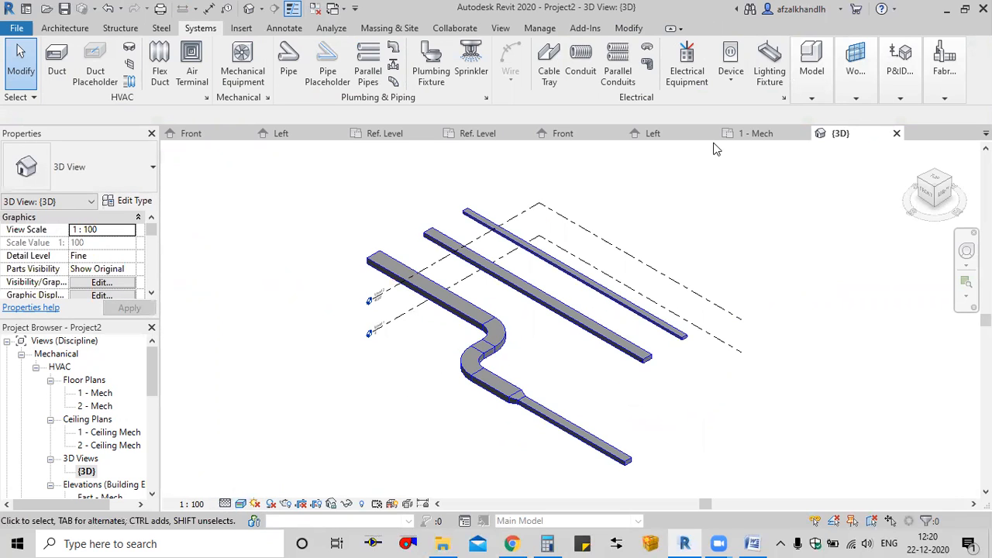
# Switch to the duct support family's Front elevation and load the family into Project2 only
pyautogui.click(208, 138)
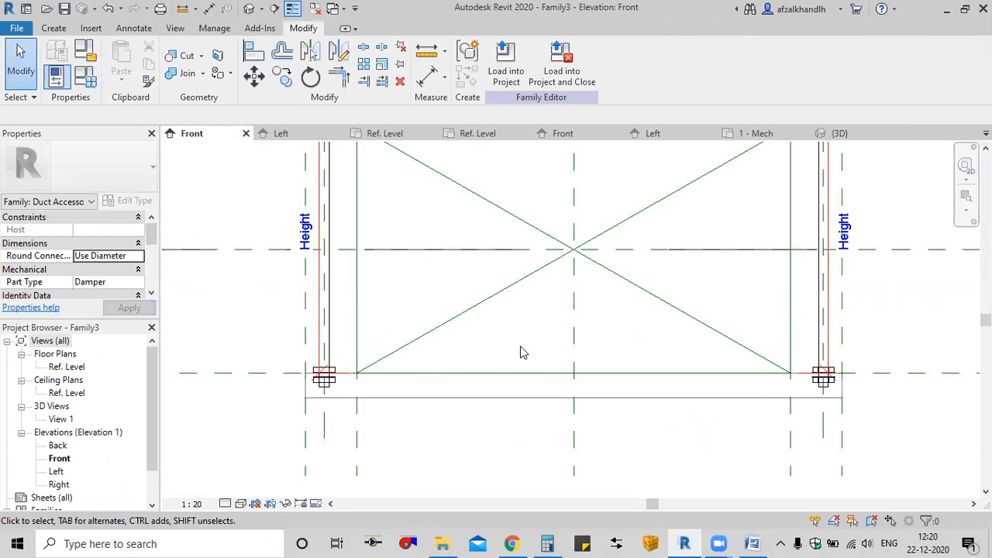
pyautogui.scroll(4, 520, 346)
pyautogui.click(505, 66)
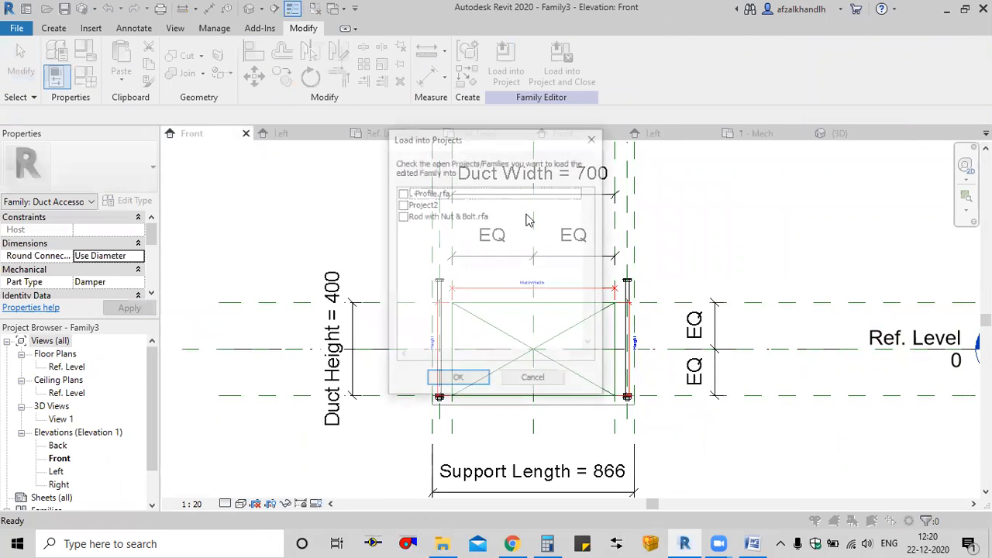
pyautogui.click(402, 205)
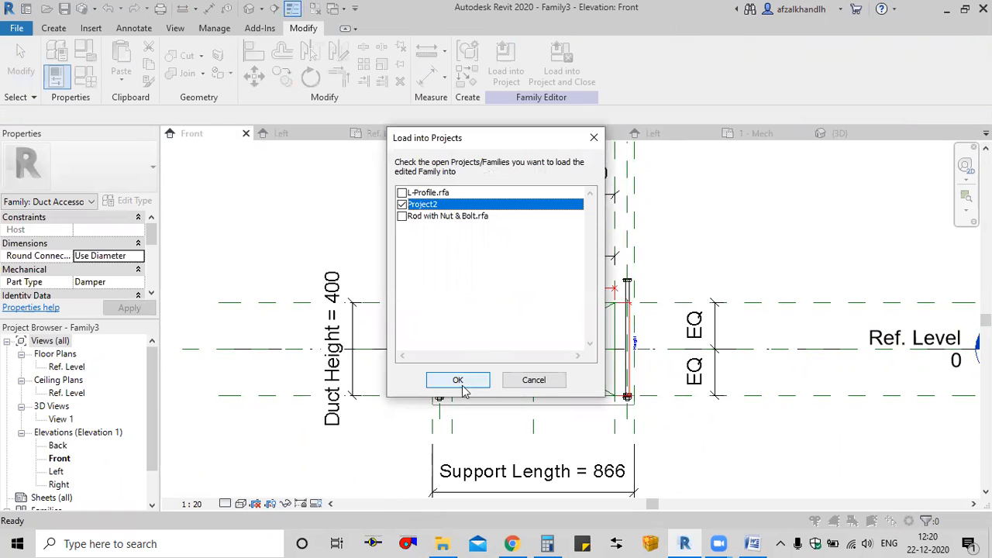
pyautogui.click(461, 381)
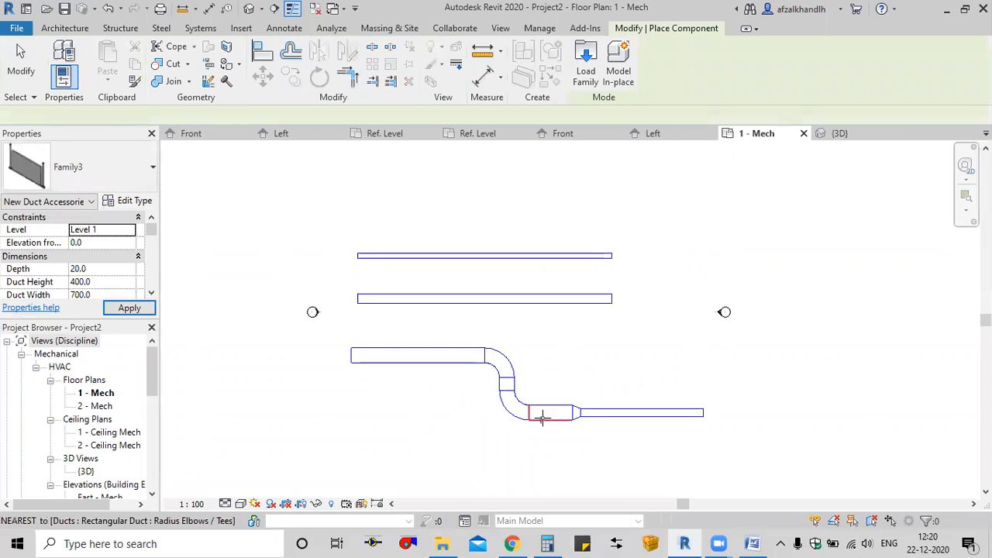
# Place one support on the 1000 by 500 duct and another on the 1800 by 700 section just before the transition
pyautogui.scroll(4, 543, 399)
pyautogui.scroll(-1, 551, 394)
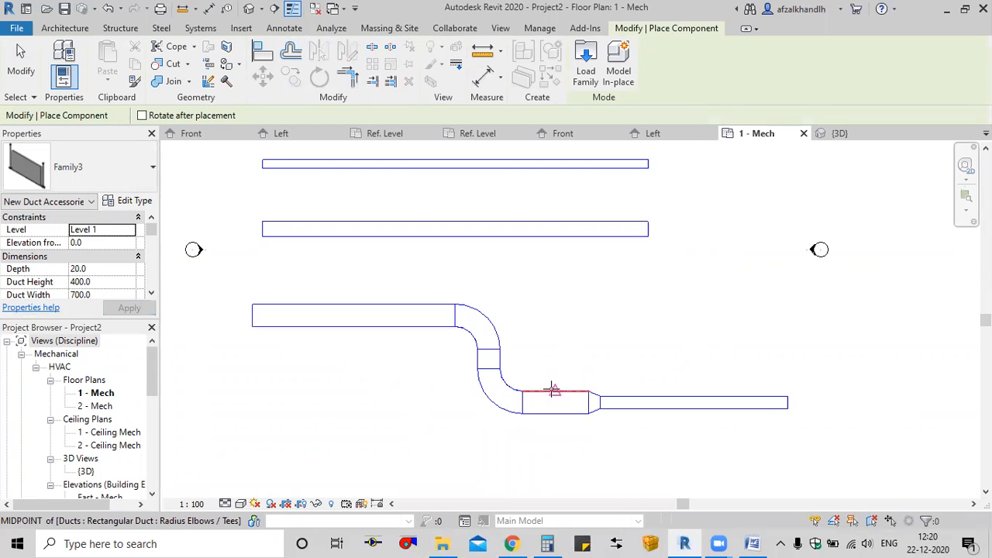
pyautogui.scroll(1, 687, 404)
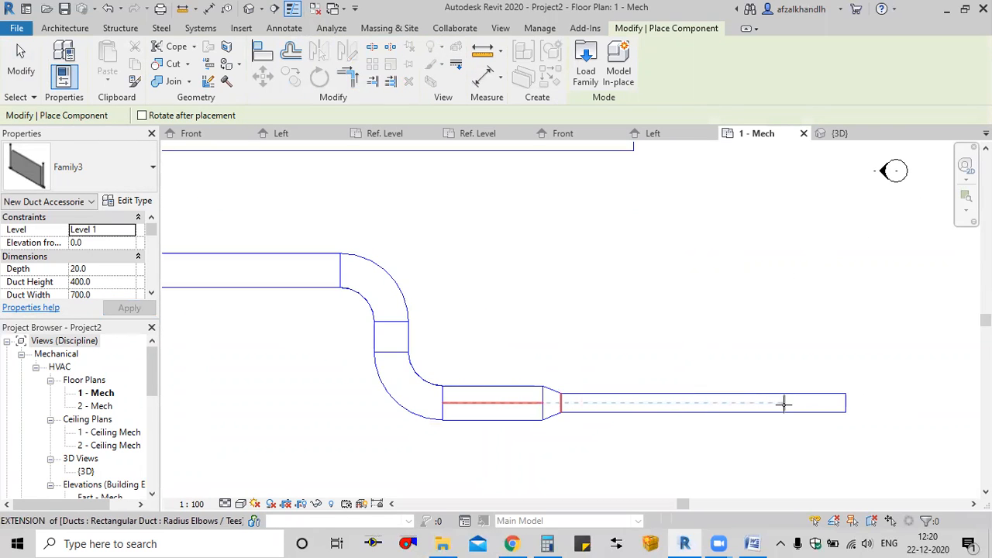
pyautogui.click(784, 403)
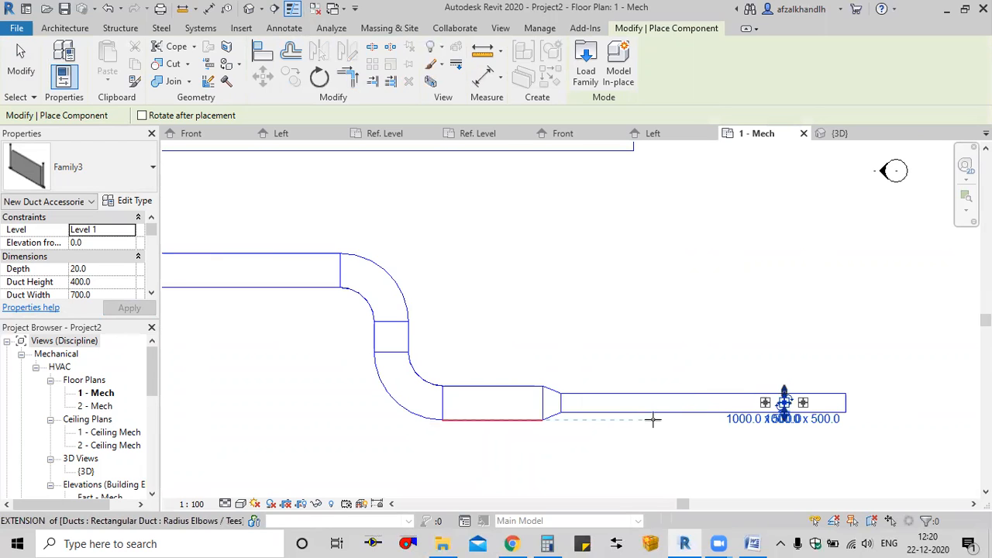
pyautogui.click(482, 404)
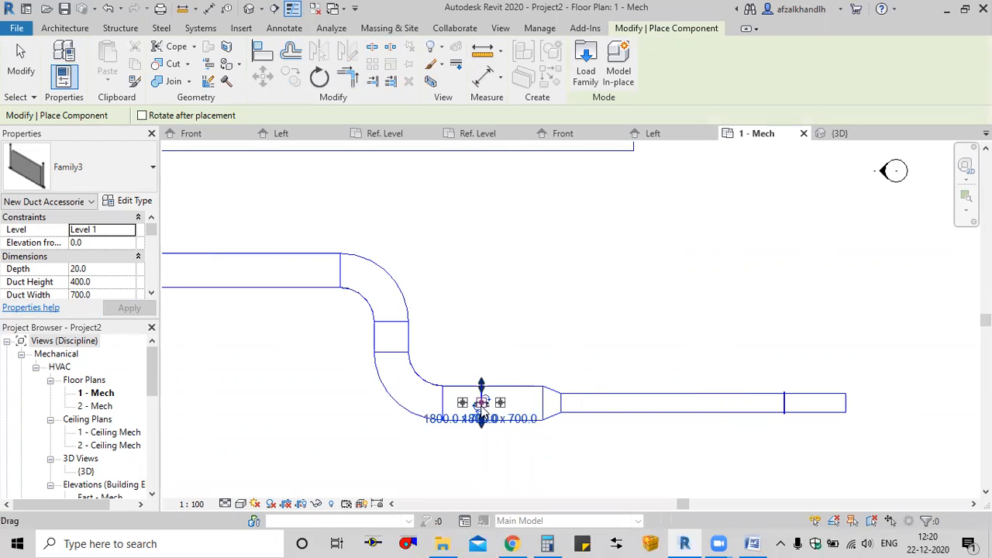
pyautogui.press('Escape')
# Open the project's 3D view and examine the supports placed along the bent duct run
pyautogui.doubleClick(82, 471)
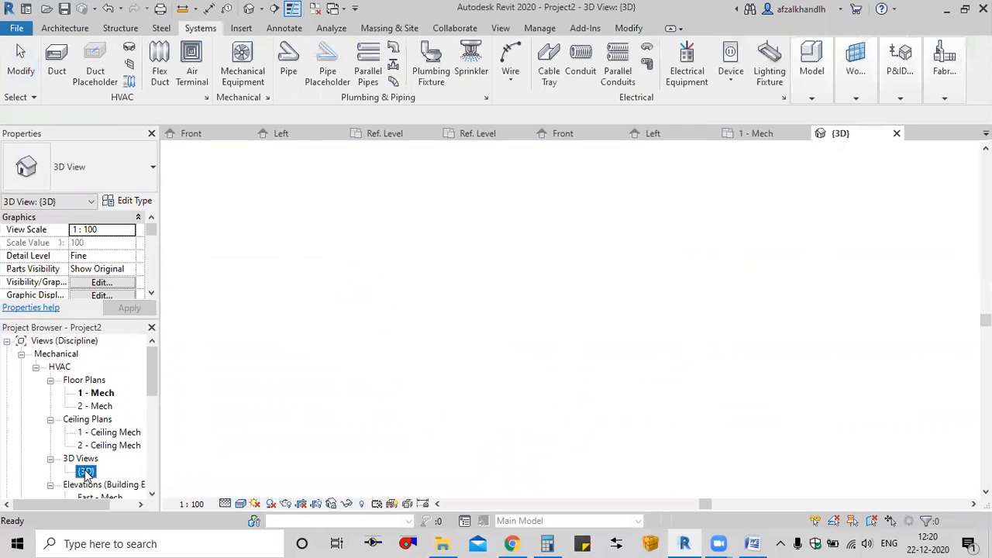
pyautogui.scroll(10, 585, 452)
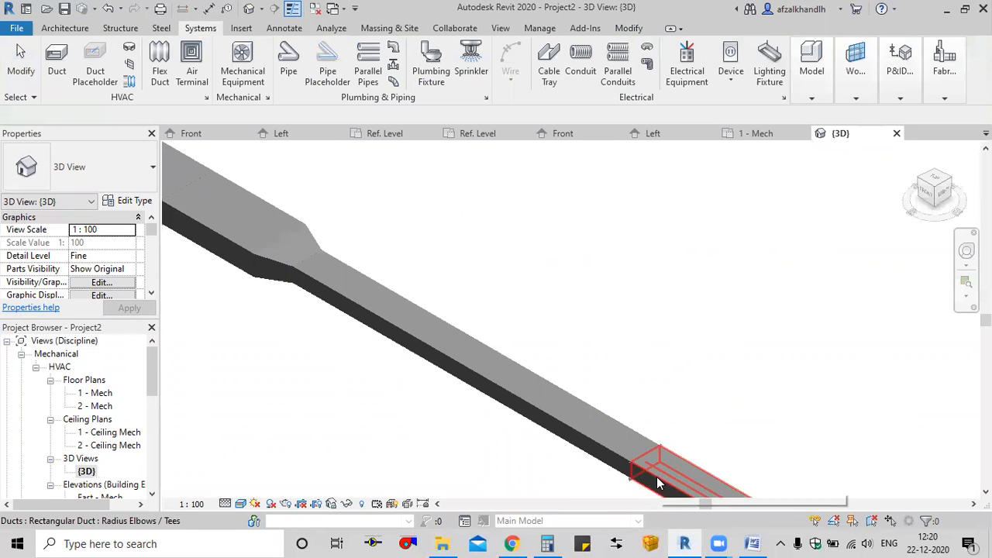
pyautogui.moveTo(623, 424); pyautogui.dragTo(623, 349, button='middle')
pyautogui.scroll(-1, 401, 392)
pyautogui.moveTo(395, 389); pyautogui.dragTo(587, 481, button='middle')
pyautogui.moveTo(368, 346); pyautogui.dragTo(535, 442, button='middle')
pyautogui.moveTo(278, 309); pyautogui.dragTo(380, 290, button='middle')
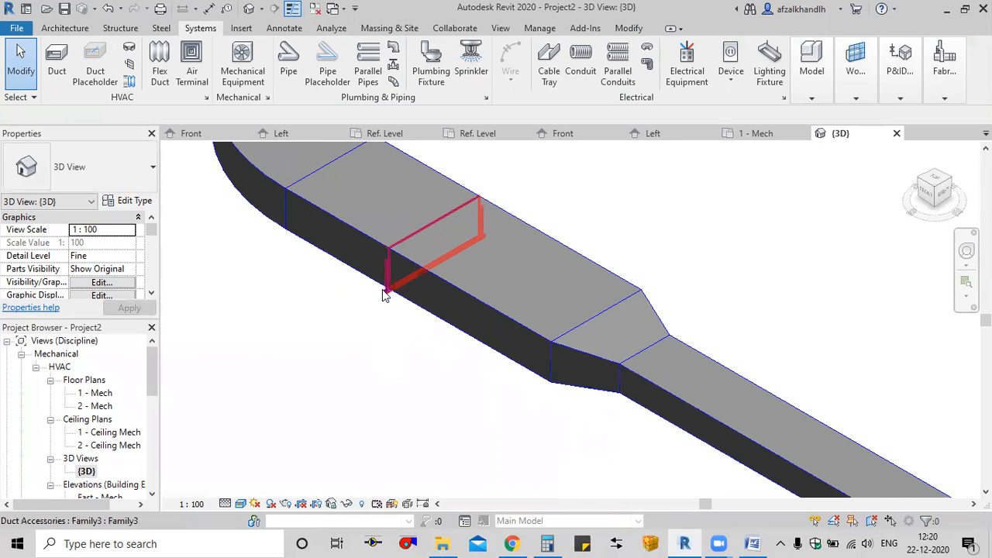
# Set the Rod Length of the support on the 1800 by 700 duct to 1000
pyautogui.click(380, 312)
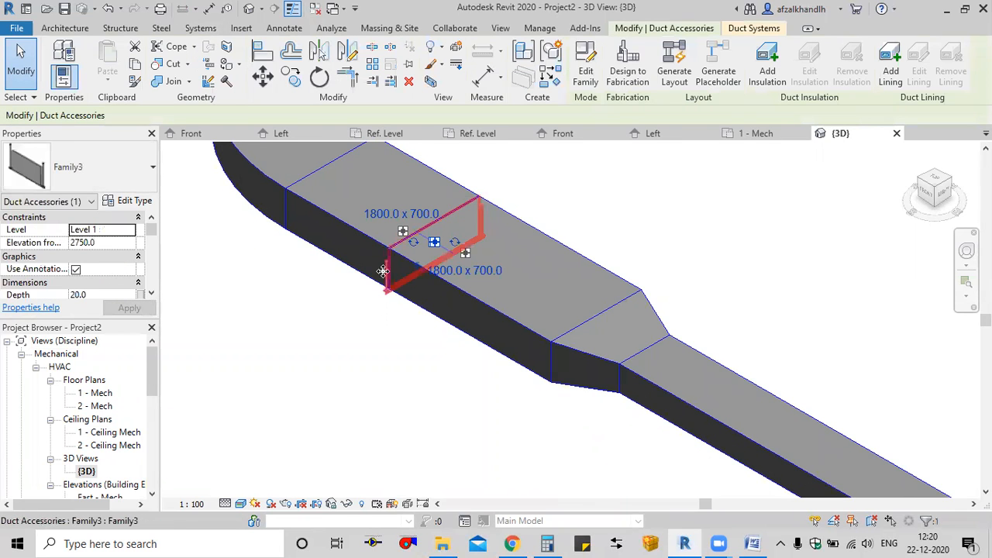
pyautogui.scroll(1, 396, 304)
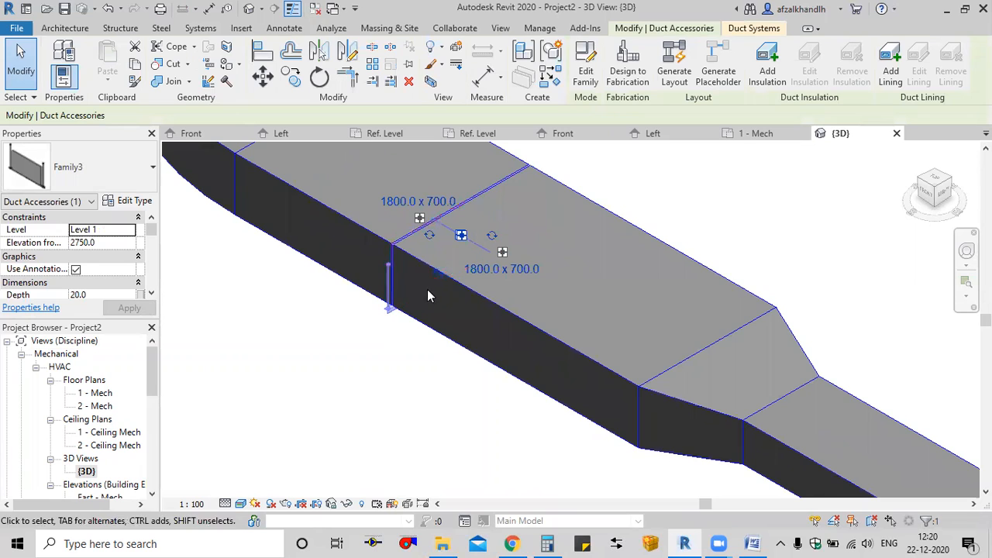
pyautogui.scroll(-1, 101, 293)
pyautogui.scroll(-1, 98, 287)
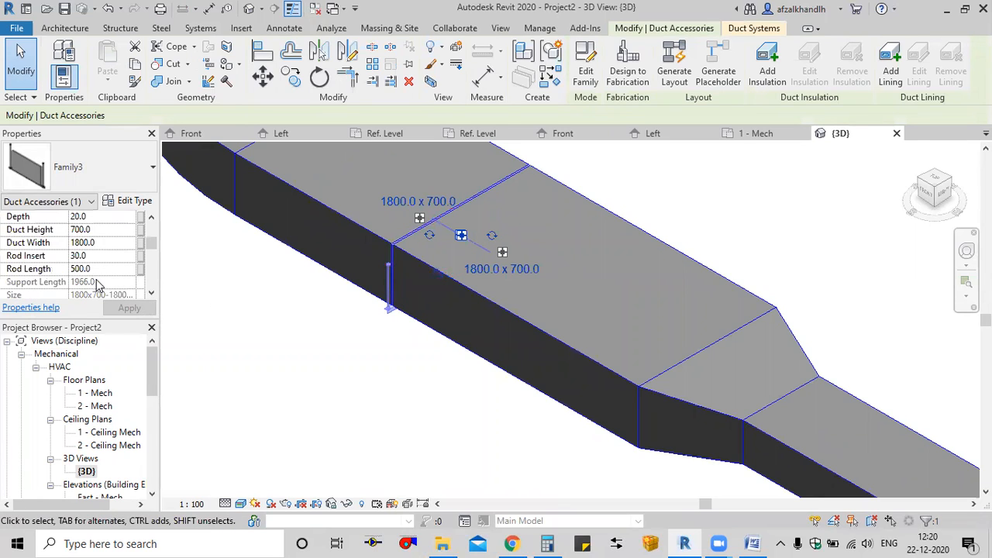
pyautogui.scroll(1, 87, 264)
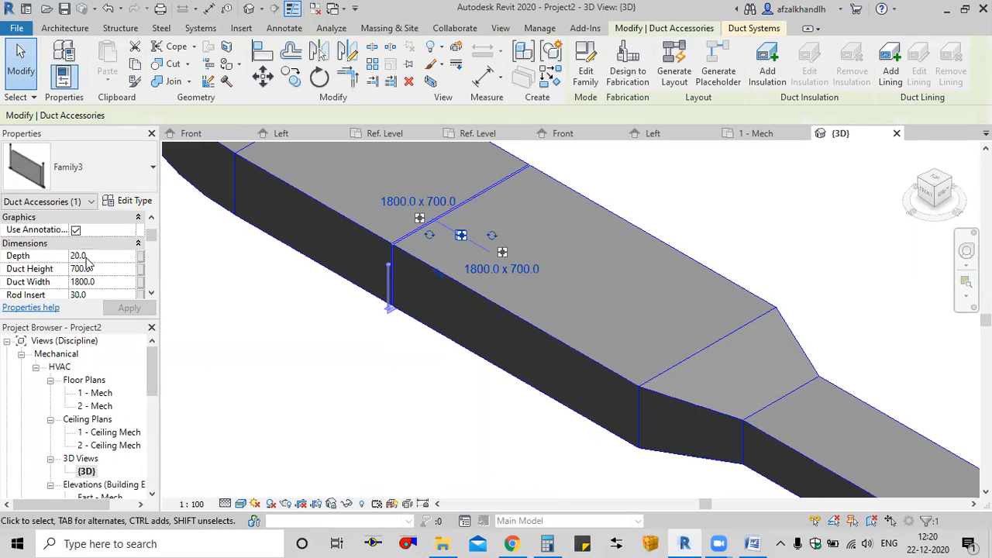
pyautogui.scroll(-1, 88, 264)
pyautogui.click(101, 268)
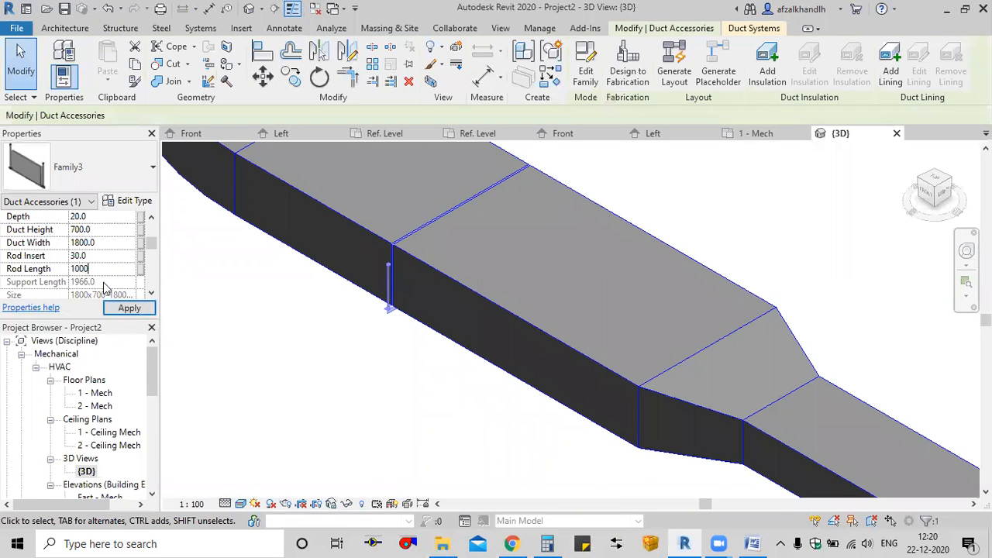
pyautogui.write('1000')
pyautogui.press('Return')
pyautogui.click(356, 398)
pyautogui.scroll(-3, 405, 373)
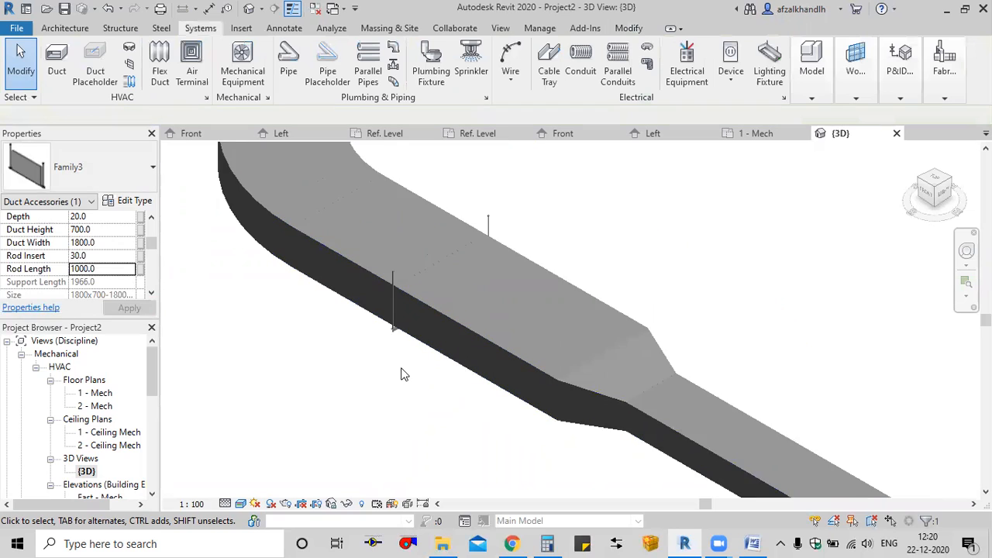
pyautogui.scroll(3, 399, 349)
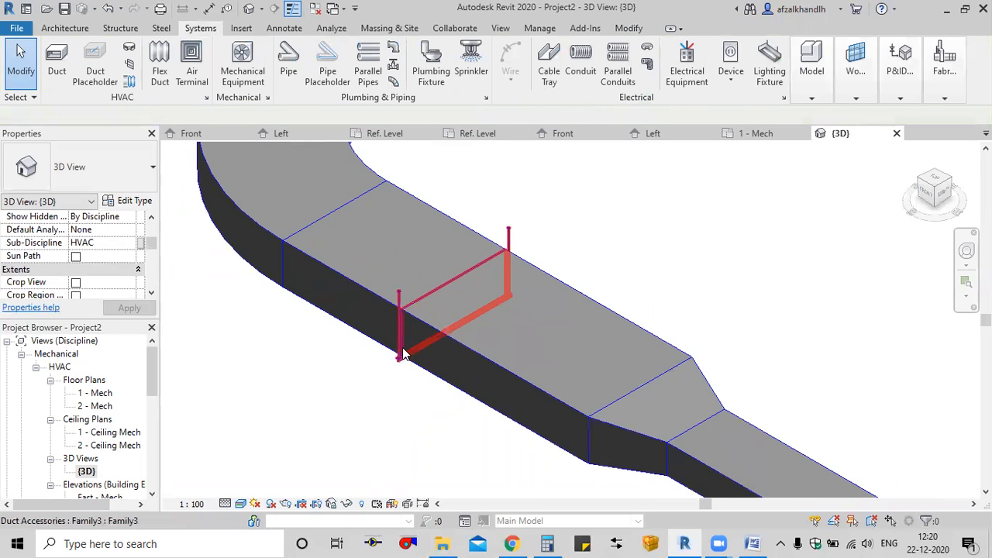
# Create similar supports from the edited one, placing one on the 1200 by 500 duct and one on the 700 by 300 duct
pyautogui.click(402, 353)
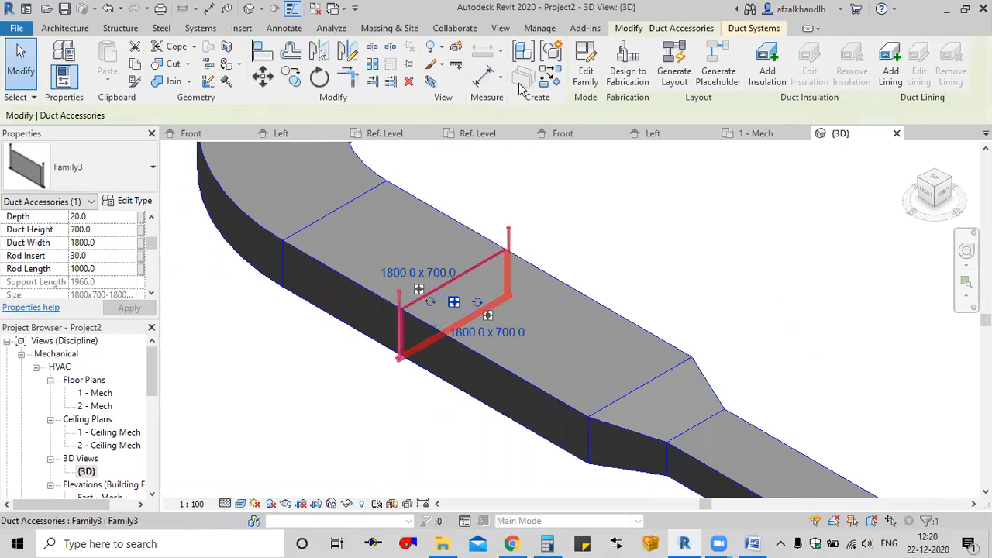
pyautogui.scroll(-5, 570, 256)
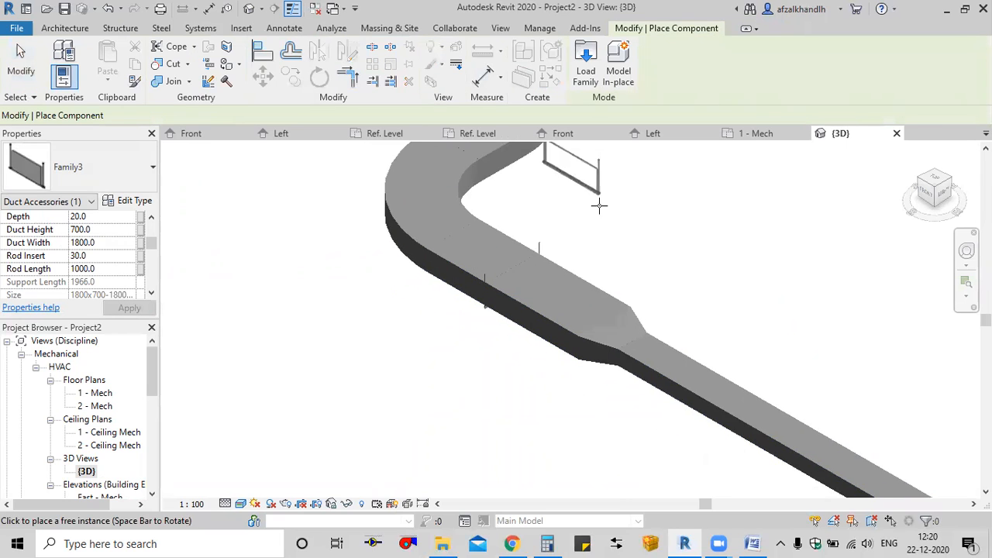
pyautogui.moveTo(659, 159); pyautogui.dragTo(380, 442, button='middle')
pyautogui.scroll(4, 398, 357)
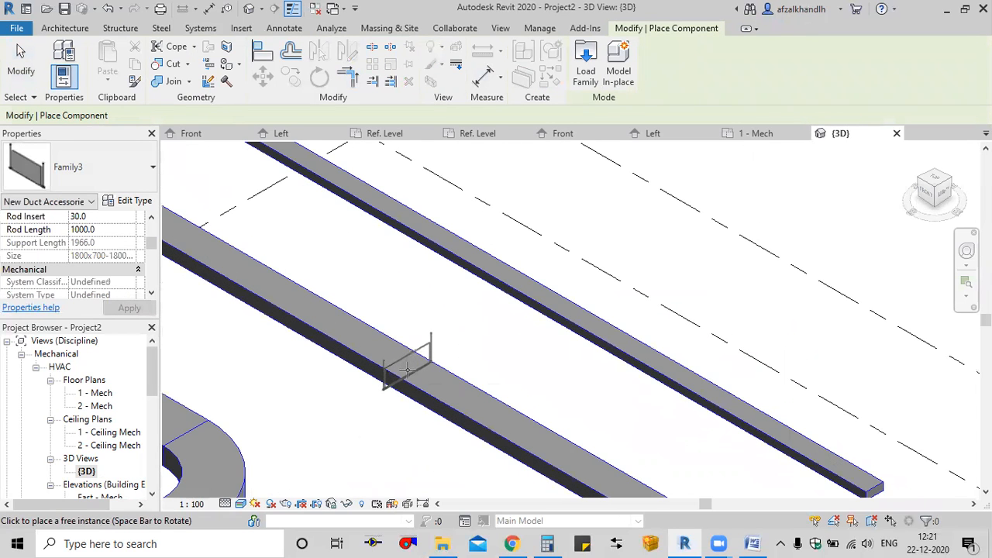
pyautogui.click(408, 374)
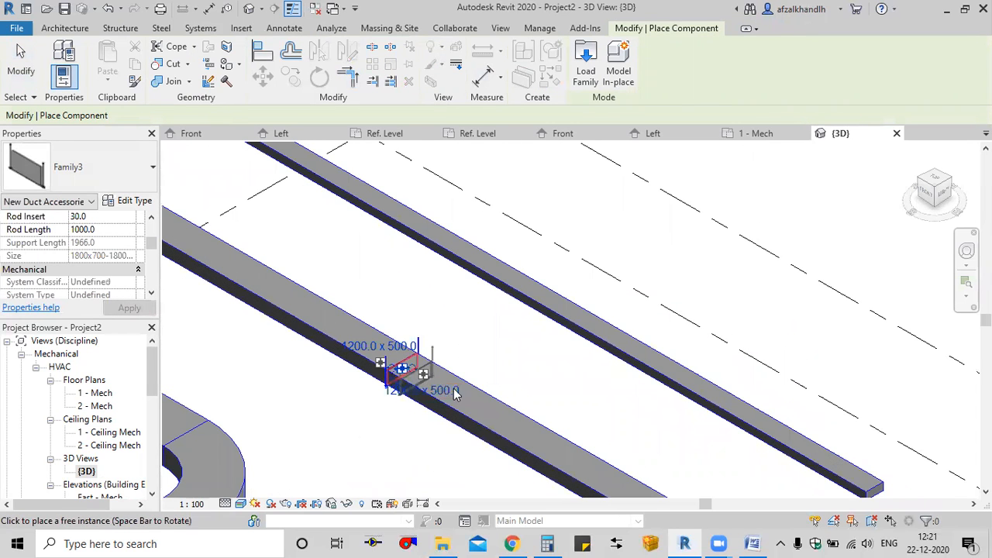
pyautogui.click(529, 295)
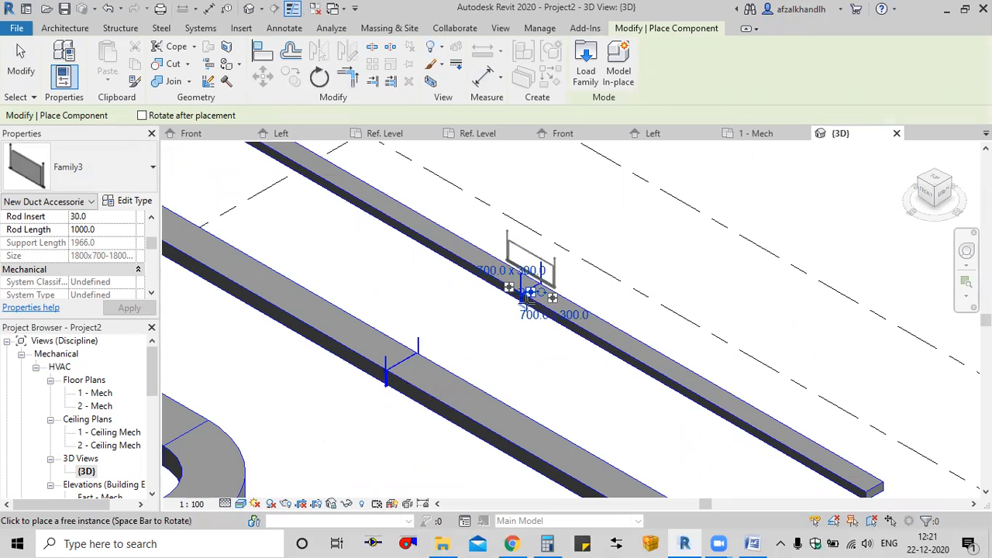
pyautogui.scroll(4, 529, 309)
pyautogui.press('Escape')
pyautogui.press('Escape')
# Set the Rod Length of the support on the 700 by 300 duct to 700
pyautogui.scroll(-1, 527, 339)
pyautogui.moveTo(489, 335); pyautogui.dragTo(504, 305, button='middle')
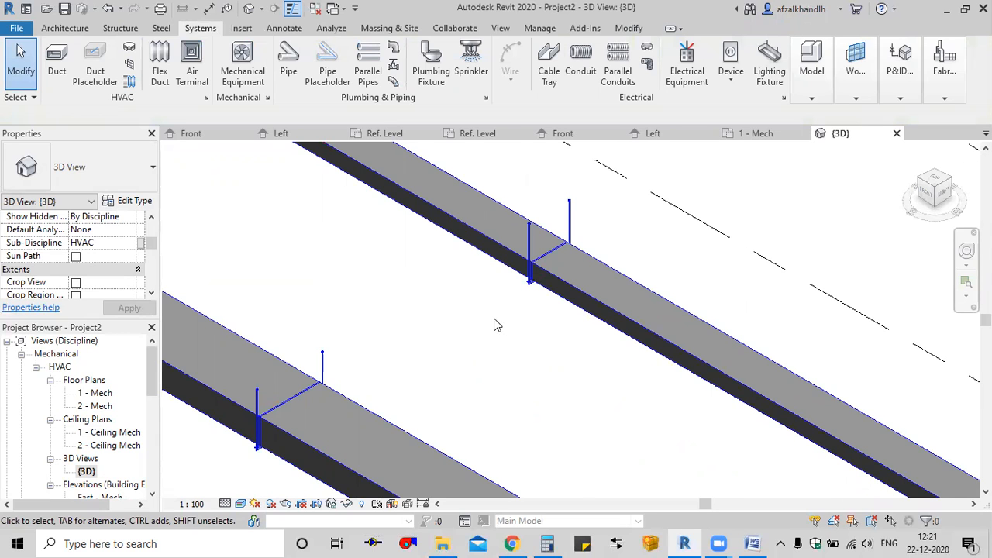
pyautogui.scroll(-2, 495, 319)
pyautogui.scroll(2, 500, 294)
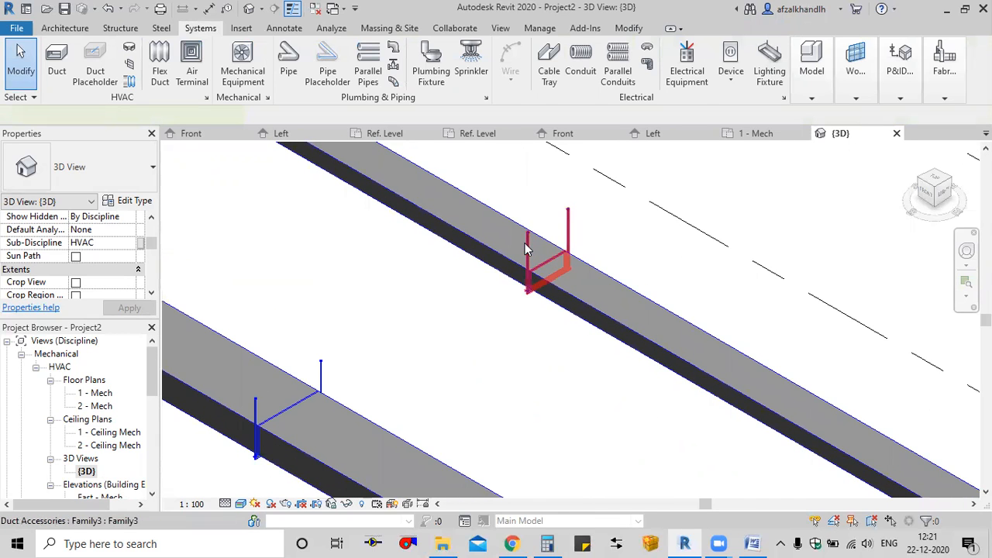
pyautogui.click(525, 248)
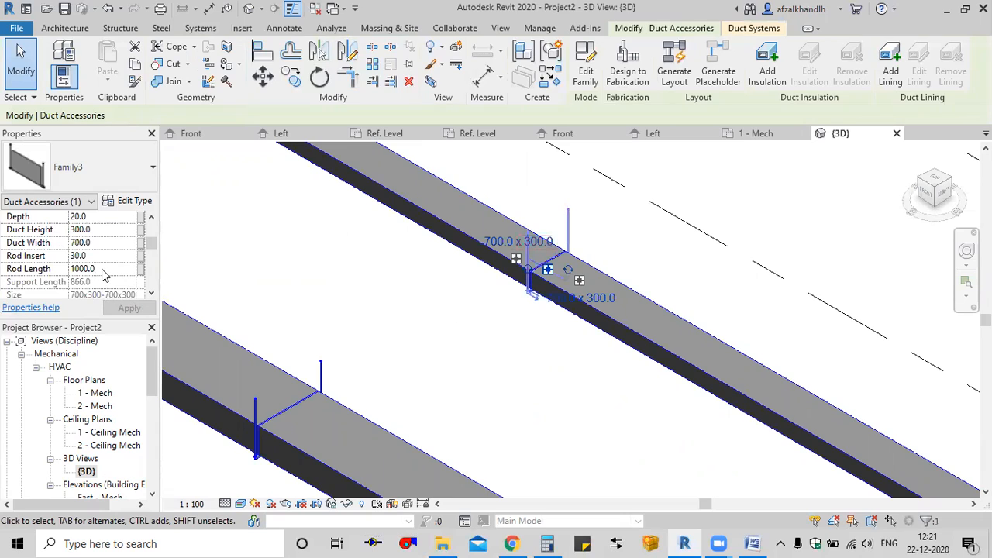
pyautogui.click(103, 269)
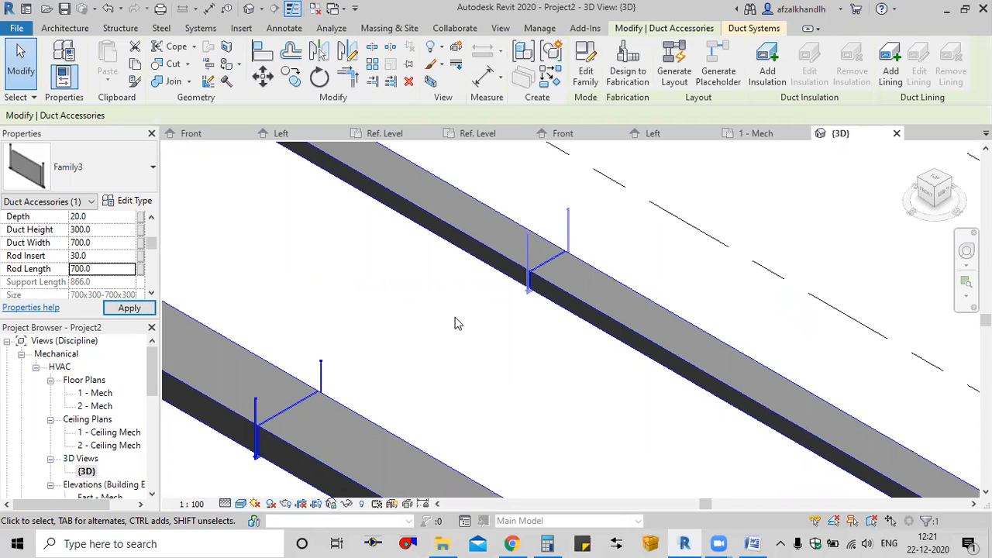
pyautogui.click(482, 358)
pyautogui.scroll(3, 532, 304)
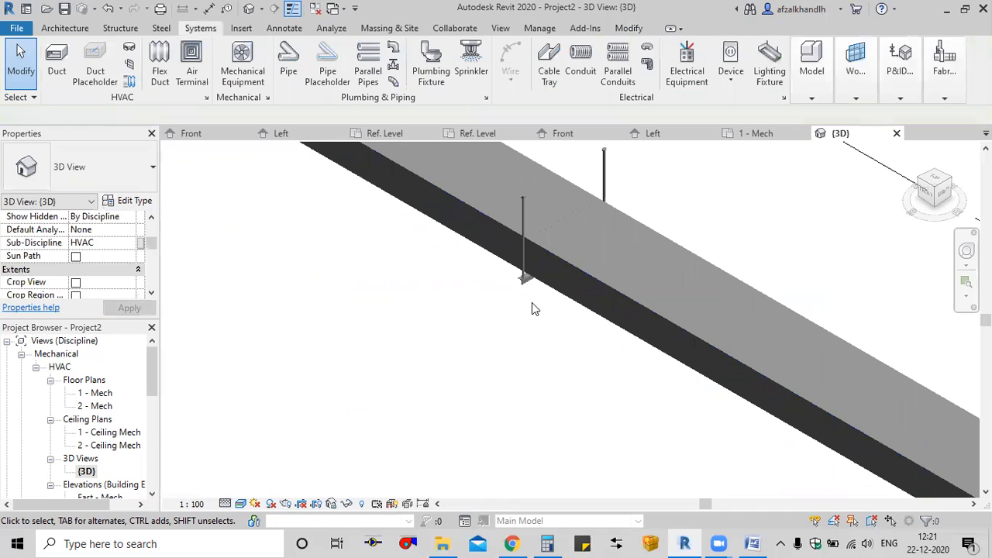